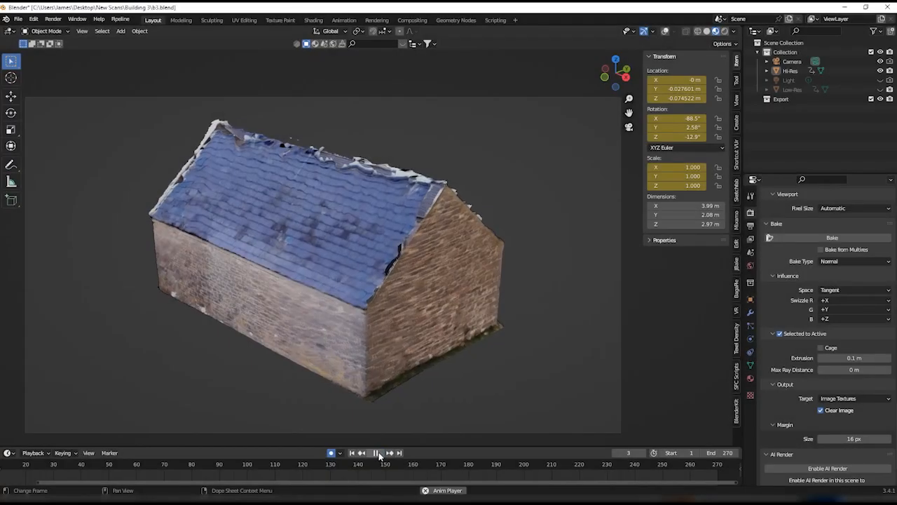
{"action": "left_click", "coordinate": [378, 453]}
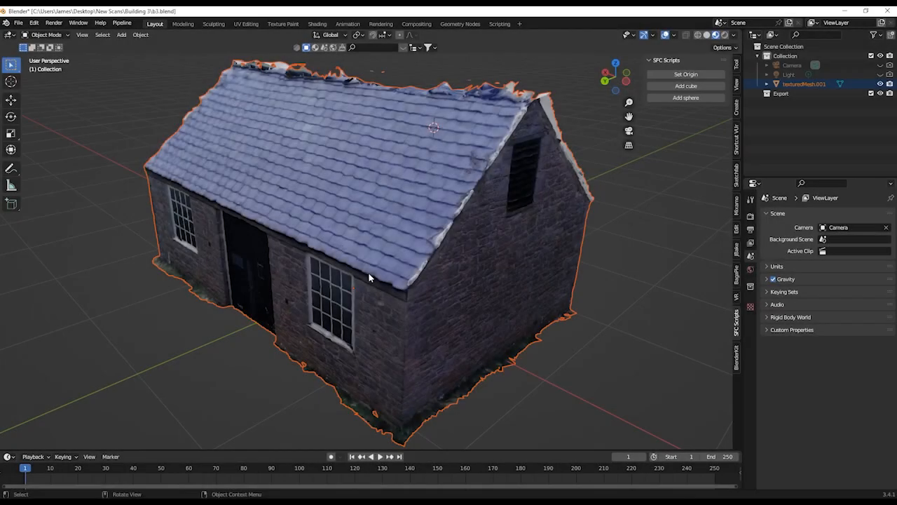
- Add a mesh cube to the scene as the base for a low-poly version of the scanned building
{"action": "middle_click_drag", "start_coordinate": [369, 278], "coordinate": [368, 243]}
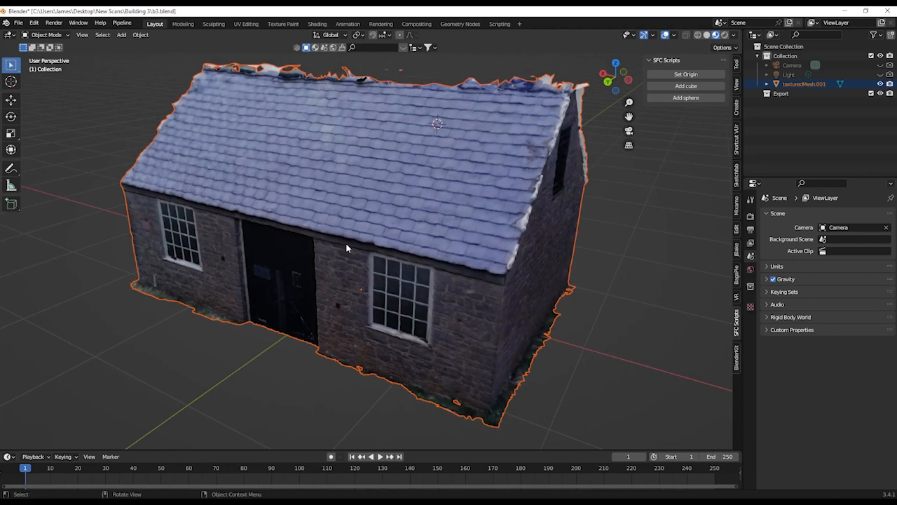
{"action": "key", "text": "shift+a"}
{"action": "mouse_move", "coordinate": [336, 256]}
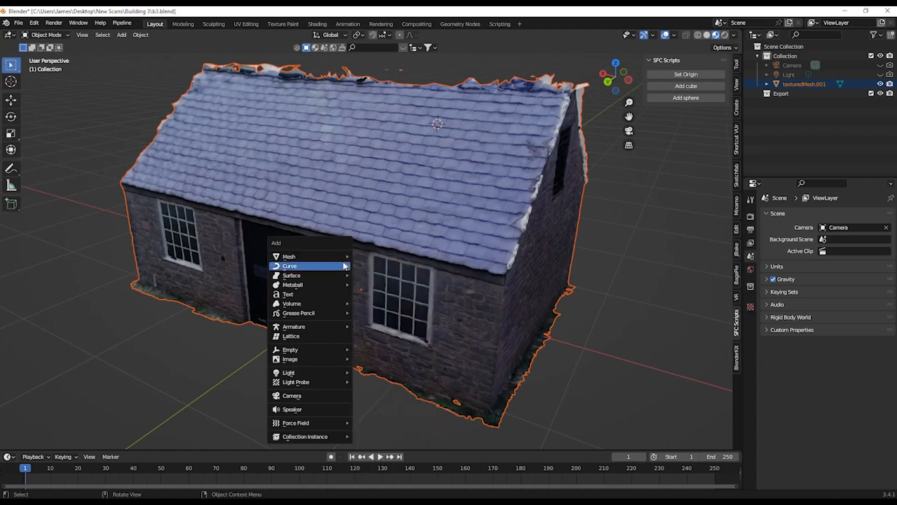
{"action": "left_click", "coordinate": [367, 265]}
- In right orthographic view, centre the cube on the gable wall with its base at ground level and set its origin to the 3D cursor there
{"action": "middle_click_drag", "start_coordinate": [473, 267], "coordinate": [405, 242]}
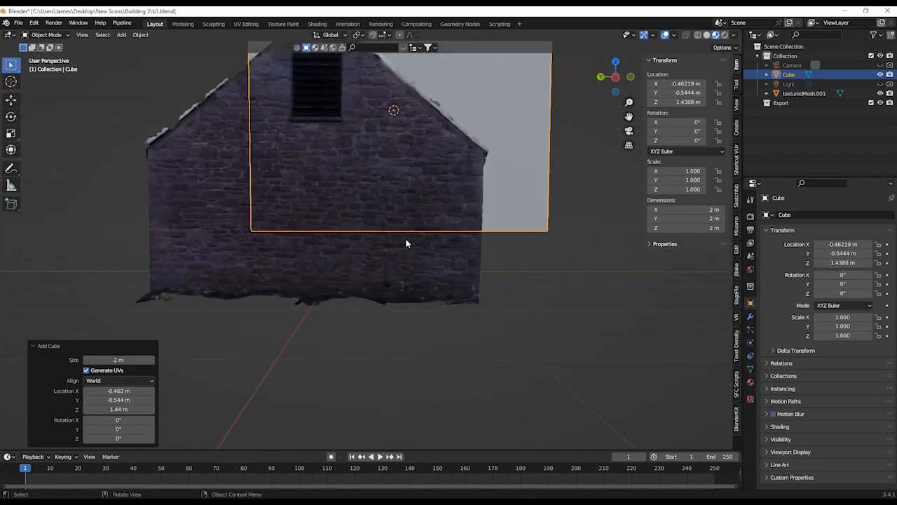
{"action": "key", "text": "KP_3"}
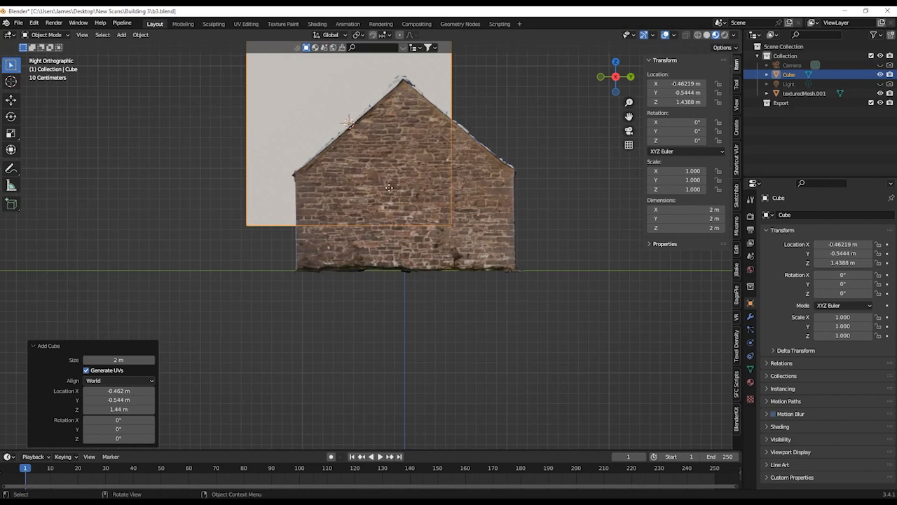
{"action": "key", "text": "g"}
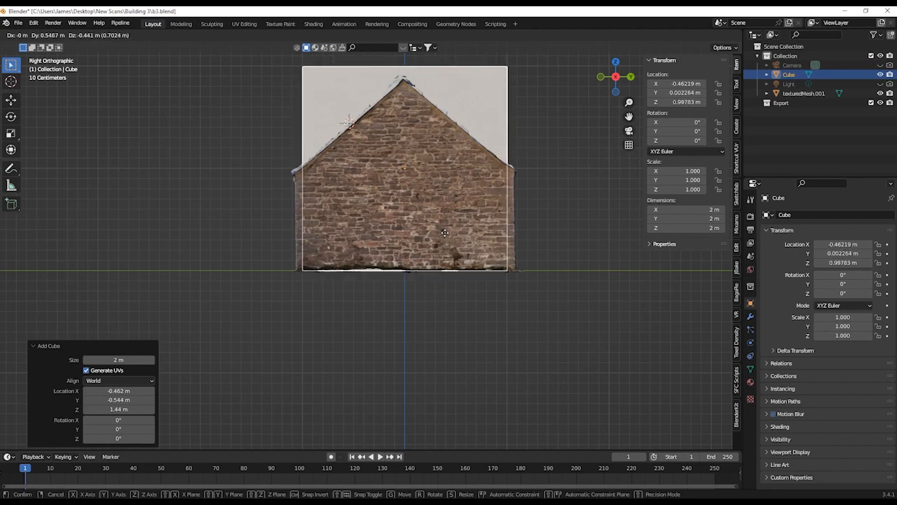
{"action": "left_click", "coordinate": [468, 276]}
{"action": "scroll", "coordinate": [472, 301], "scroll_direction": "up", "scroll_amount": 4}
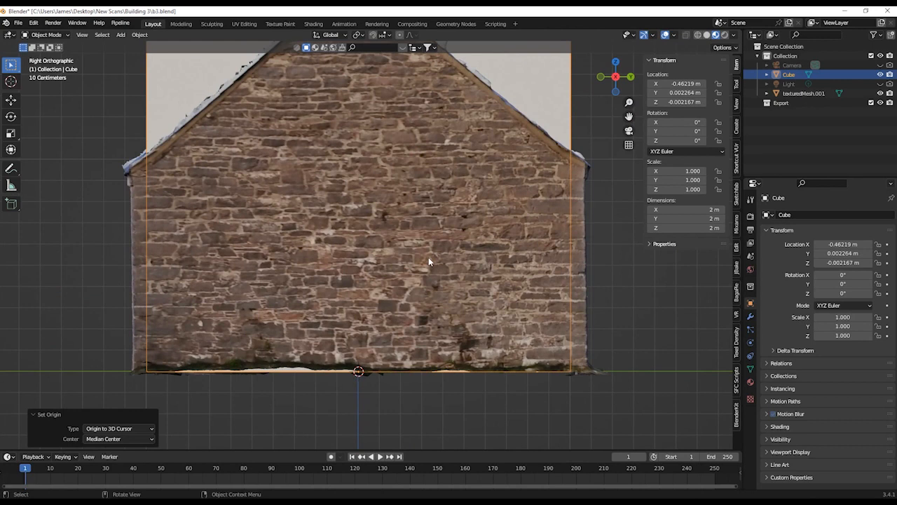
- In front view, move the cube about 0.52 m along X to the building's centre and scale it about 1.709 along X to the wall length
{"action": "key", "text": "KP_1"}
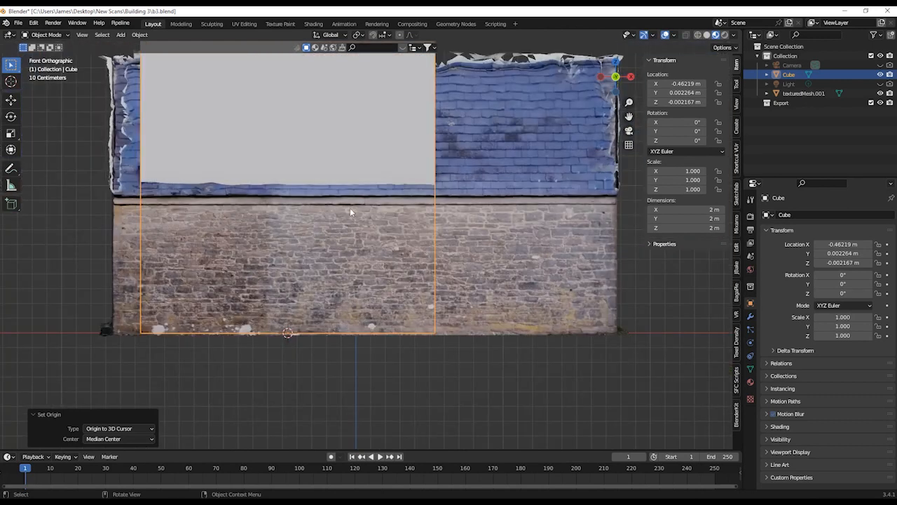
{"action": "key", "text": "g"}
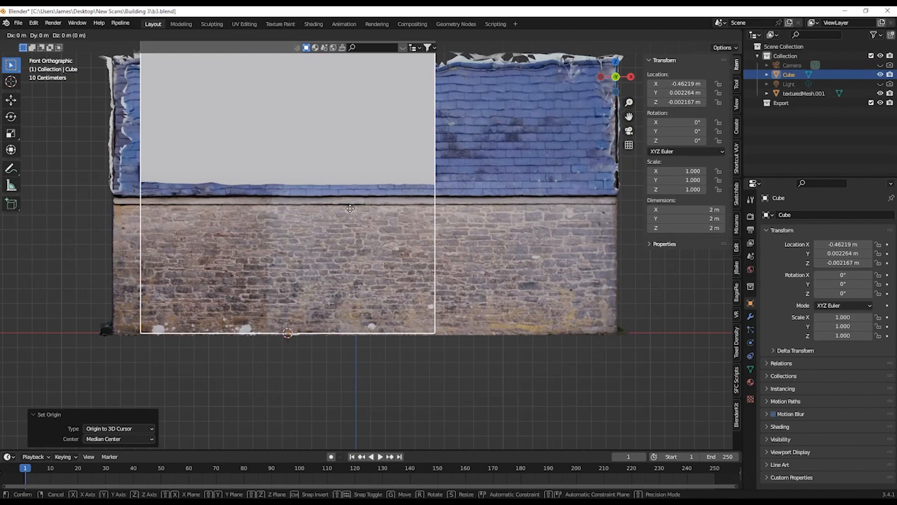
{"action": "key", "text": "x"}
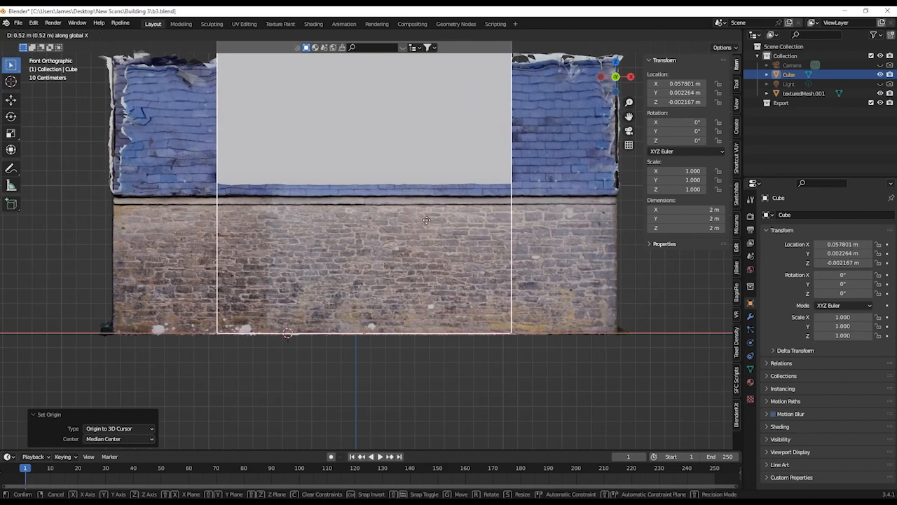
{"action": "left_click", "coordinate": [426, 221]}
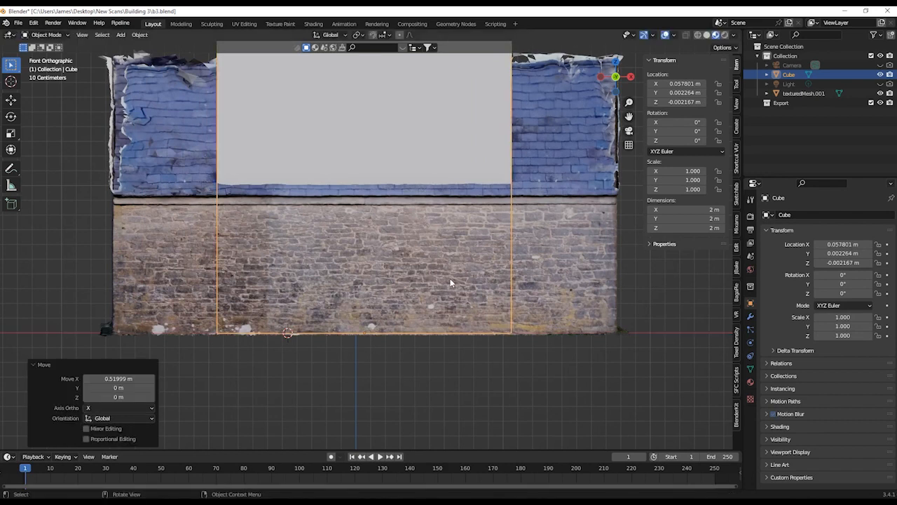
{"action": "key", "text": "s"}
{"action": "key", "text": "x"}
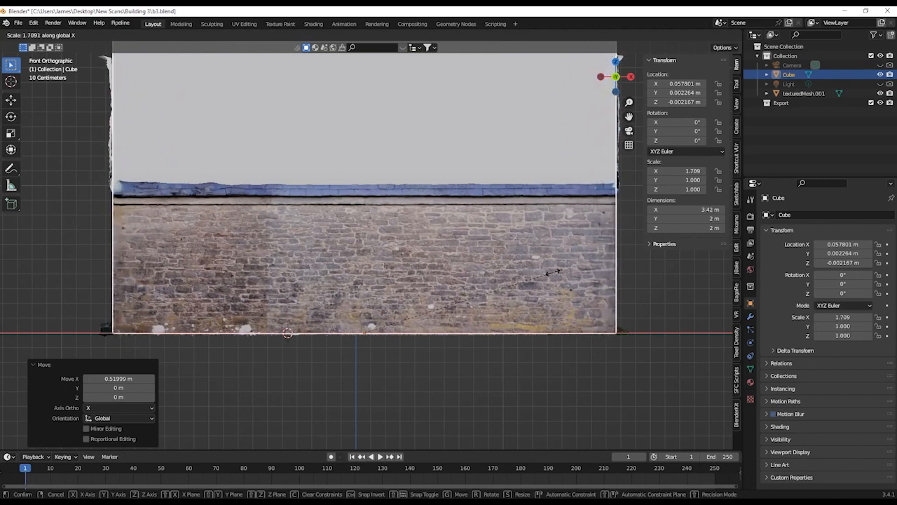
{"action": "left_click", "coordinate": [554, 275]}
- Enter Edit Mode on the cube and lower its top face about 1.083 m along Z to near the eaves
{"action": "middle_click_drag", "start_coordinate": [622, 310], "coordinate": [394, 329]}
{"action": "scroll", "coordinate": [394, 330], "scroll_direction": "down", "scroll_amount": 5}
{"action": "middle_click_drag", "start_coordinate": [449, 316], "coordinate": [406, 341]}
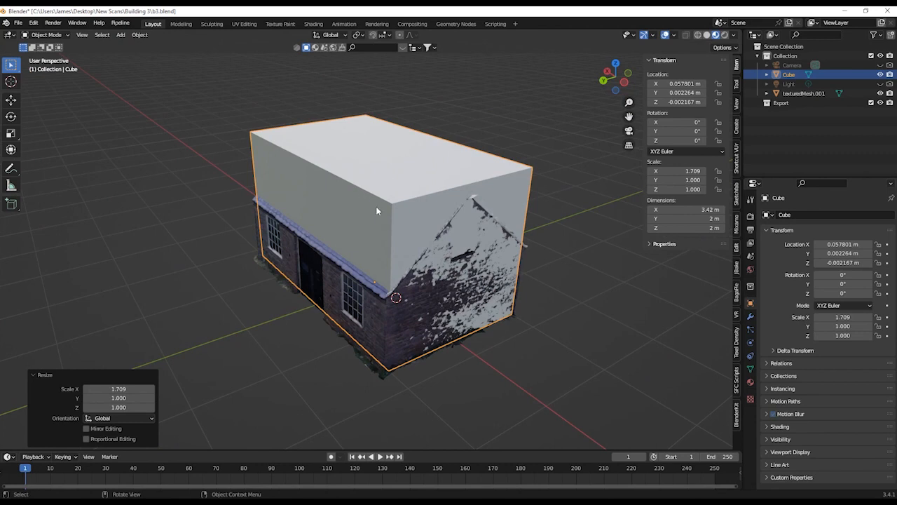
{"action": "middle_click_drag", "start_coordinate": [382, 261], "coordinate": [378, 140]}
{"action": "key", "text": "Tab"}
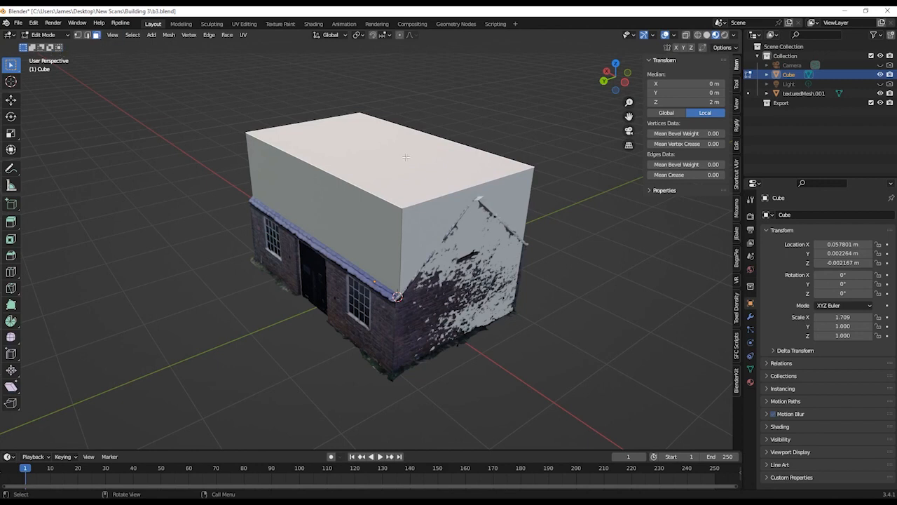
{"action": "key", "text": "g"}
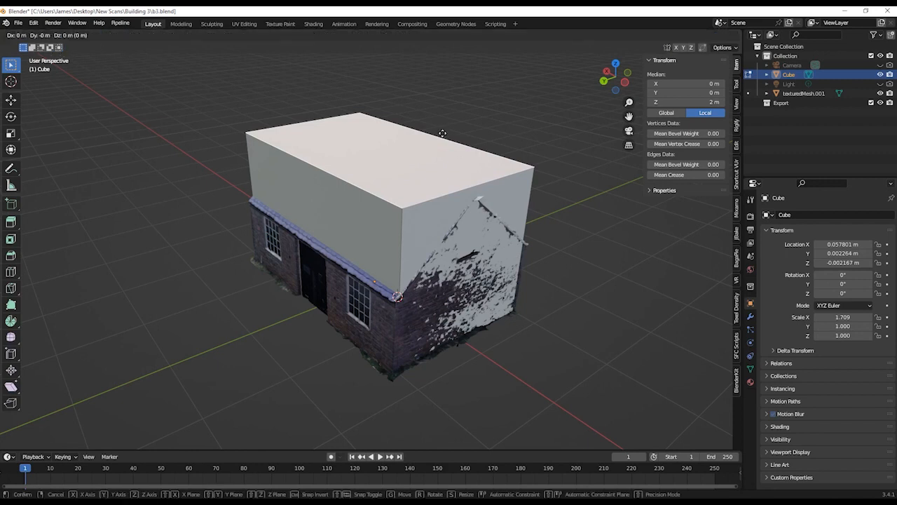
{"action": "key", "text": "z"}
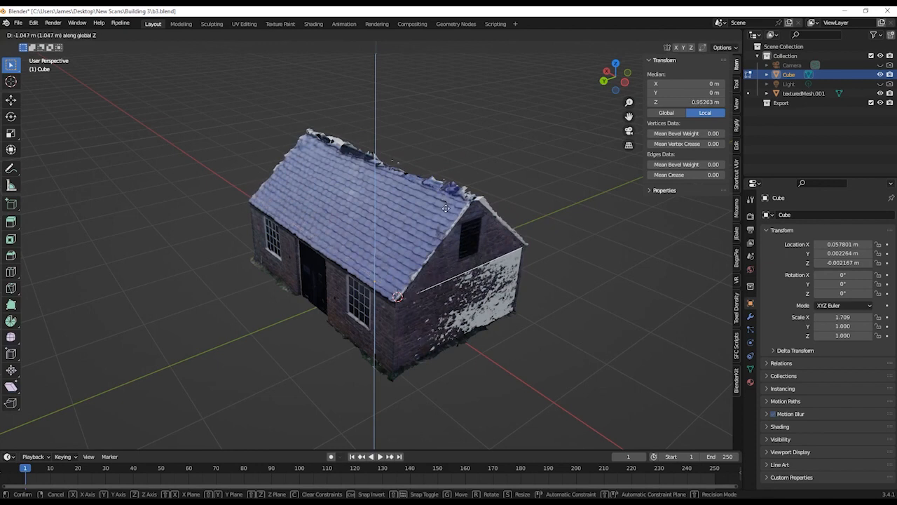
{"action": "left_click", "coordinate": [447, 210]}
- Fine-tune the cube's top face along Z in right orthographic view to a height of about 0.939 m, level with the eaves
{"action": "middle_click_drag", "start_coordinate": [426, 256], "coordinate": [449, 239]}
{"action": "scroll", "coordinate": [447, 239], "scroll_direction": "up", "scroll_amount": 6}
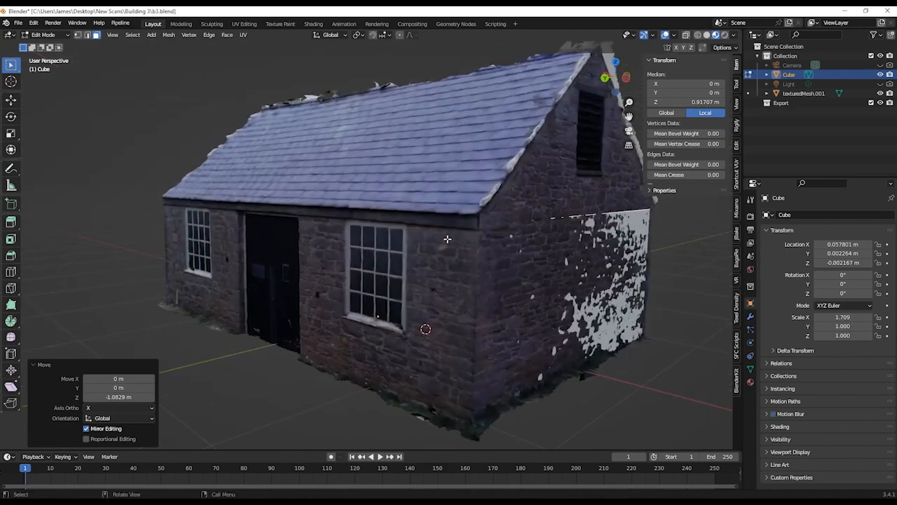
{"action": "scroll", "coordinate": [451, 239], "scroll_direction": "up", "scroll_amount": 5}
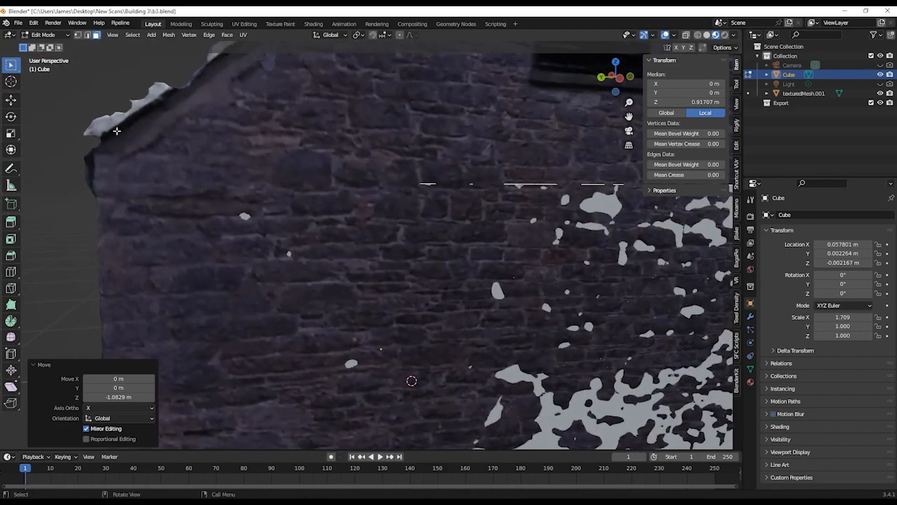
{"action": "key", "text": "KP_3"}
{"action": "key", "text": "g"}
{"action": "key", "text": "z"}
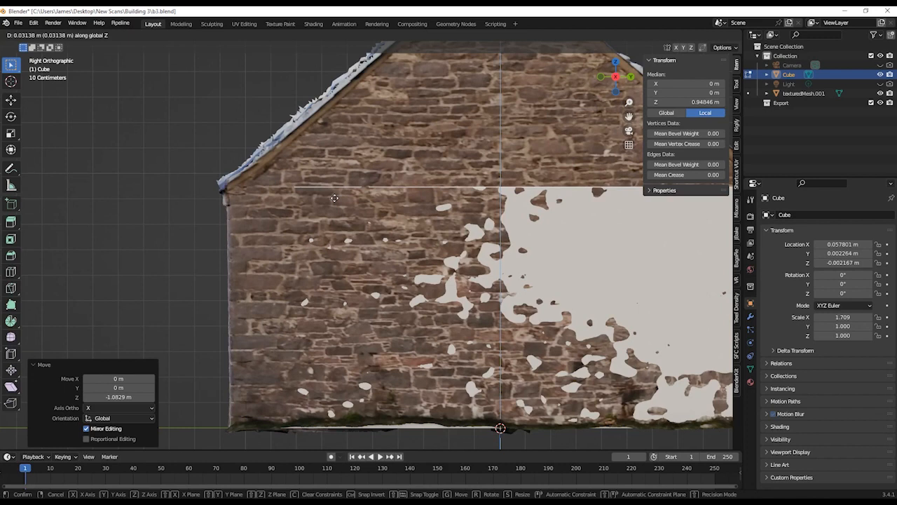
{"action": "left_click", "coordinate": [335, 198]}
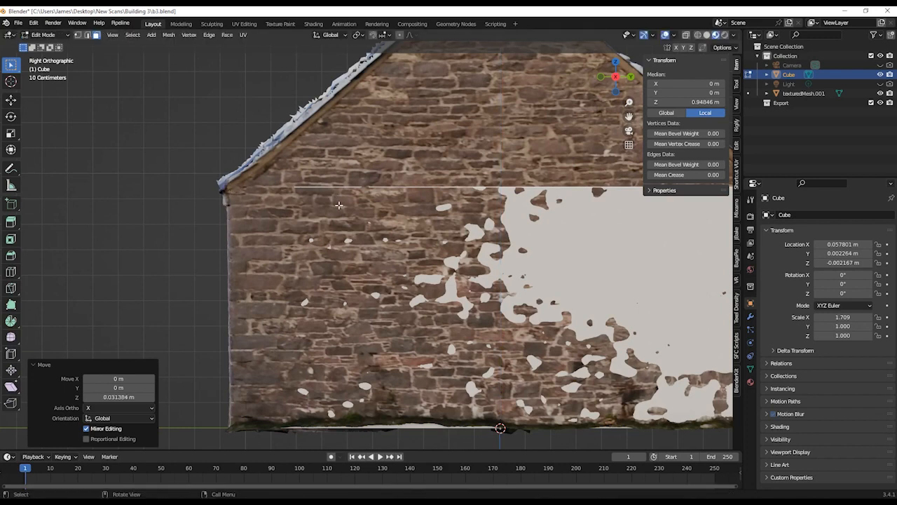
{"action": "key", "text": "g"}
{"action": "key", "text": "z"}
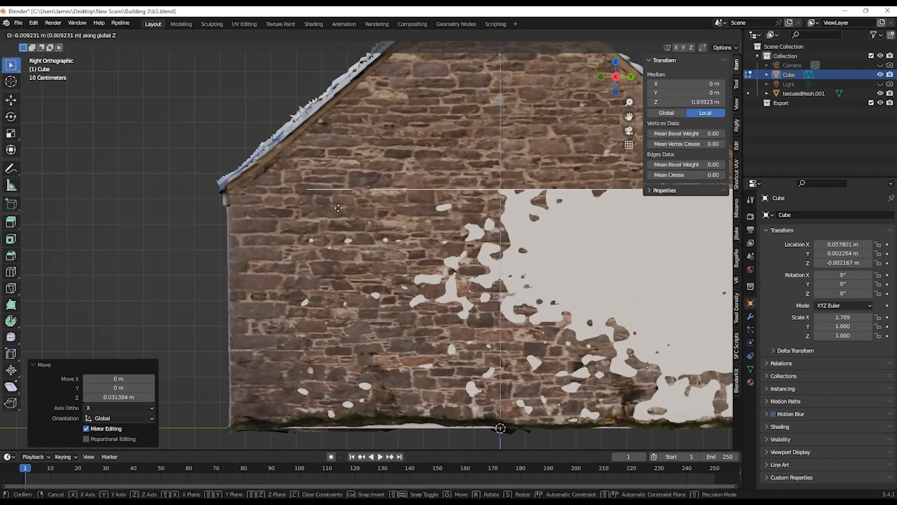
{"action": "left_click", "coordinate": [366, 238]}
{"action": "scroll", "coordinate": [367, 238], "scroll_direction": "down", "scroll_amount": 1}
{"action": "scroll", "coordinate": [367, 238], "scroll_direction": "down", "scroll_amount": 2}
- Return to Object Mode and apply the cube's rotation and scale
{"action": "key", "text": "Tab"}
{"action": "middle_click_drag", "start_coordinate": [347, 247], "coordinate": [287, 256]}
{"action": "scroll", "coordinate": [287, 255], "scroll_direction": "down", "scroll_amount": 3}
{"action": "middle_click_drag", "start_coordinate": [431, 279], "coordinate": [309, 319]}
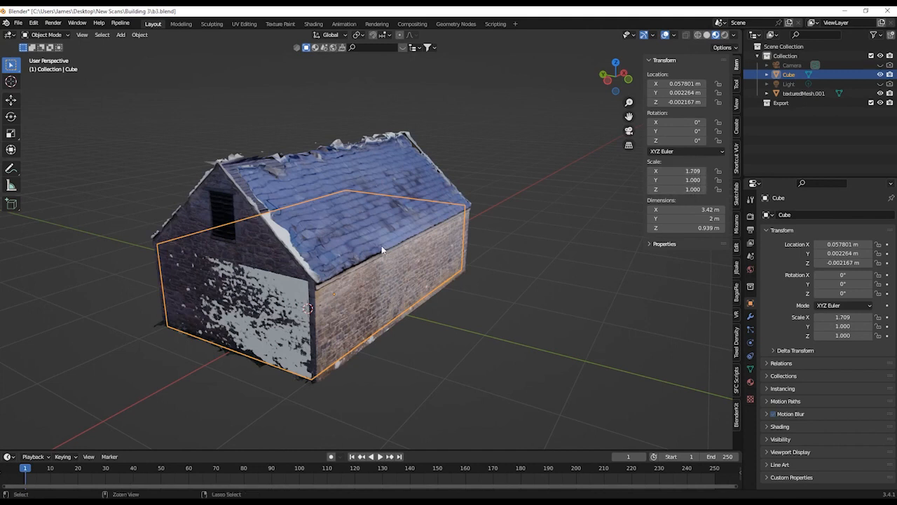
{"action": "key", "text": "ctrl+a"}
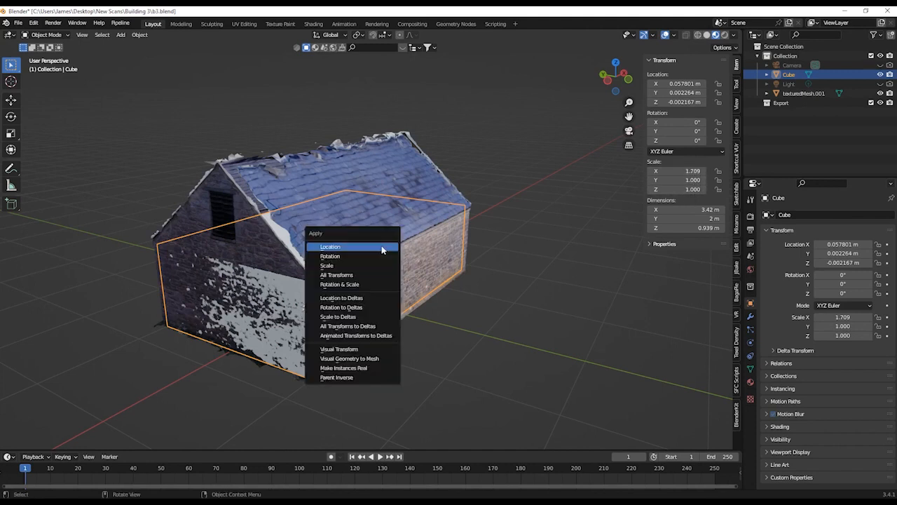
{"action": "left_click", "coordinate": [336, 286]}
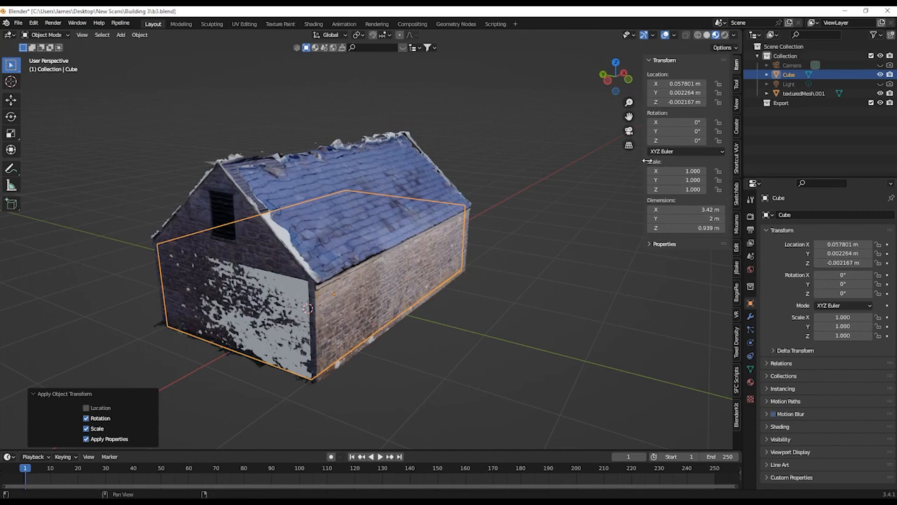
- Enter Edit Mode on the cube, turn on X-ray display and switch to vertex selection
{"action": "middle_click_drag", "start_coordinate": [415, 256], "coordinate": [140, 232]}
{"action": "key", "text": "Tab"}
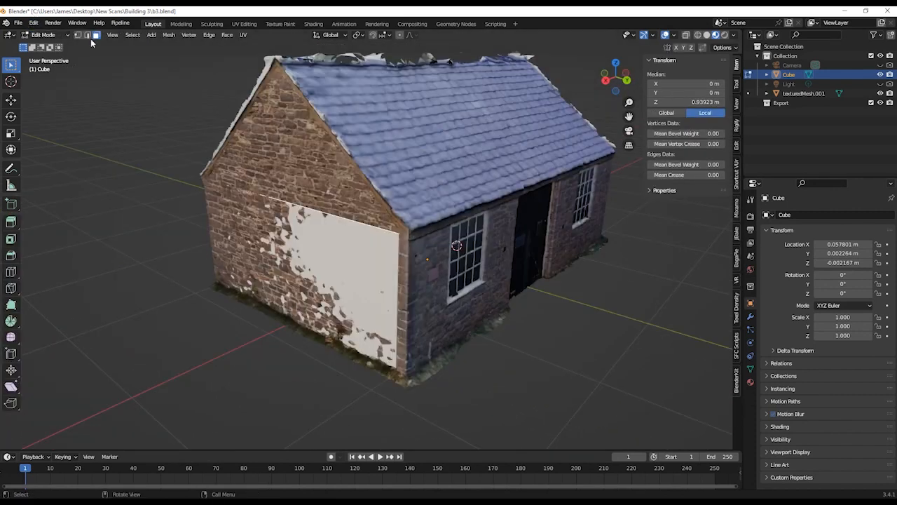
{"action": "left_click", "coordinate": [686, 36]}
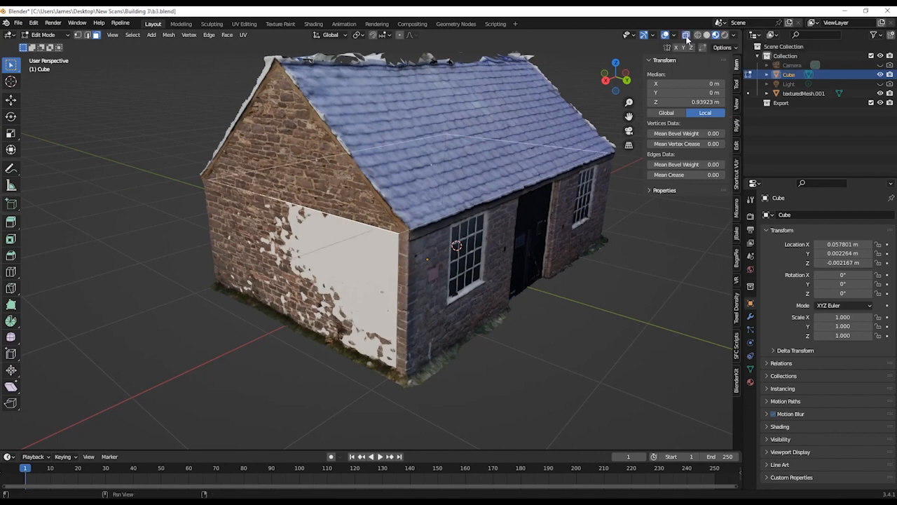
{"action": "middle_click_drag", "start_coordinate": [504, 258], "coordinate": [509, 258]}
{"action": "left_click", "coordinate": [78, 36]}
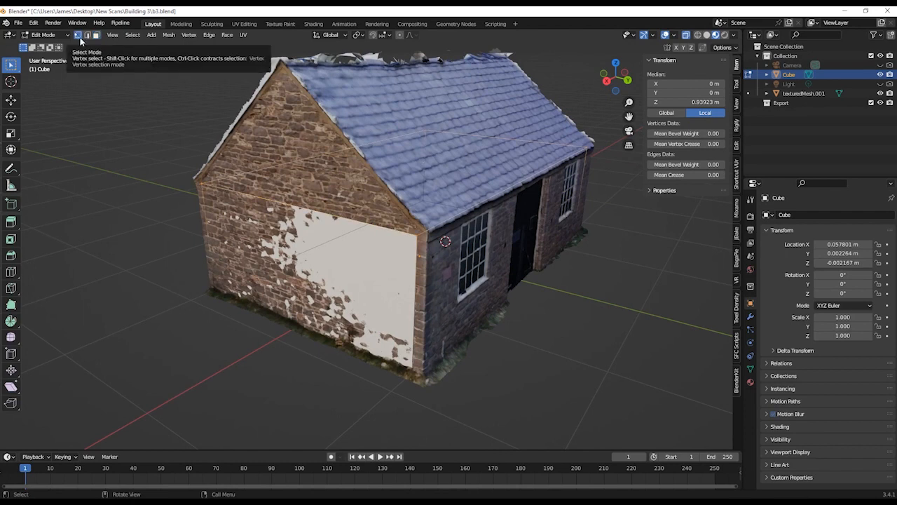
- Move the cube's top corner vertex on the window side about 0.065 m along Y to the building's corner below the eaves
{"action": "left_click", "coordinate": [417, 234]}
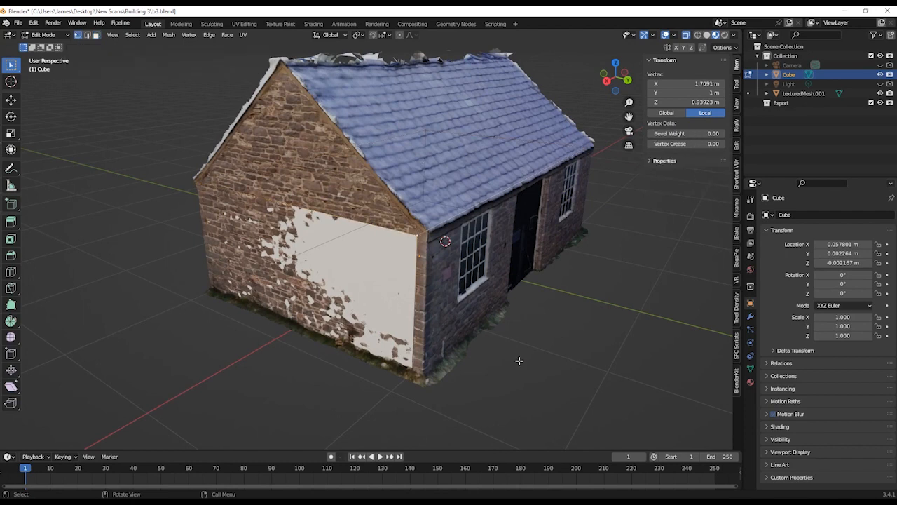
{"action": "scroll", "coordinate": [518, 360], "scroll_direction": "up", "scroll_amount": 3}
{"action": "middle_click_drag", "start_coordinate": [500, 307], "coordinate": [414, 306]}
{"action": "scroll", "coordinate": [391, 304], "scroll_direction": "down", "scroll_amount": 2}
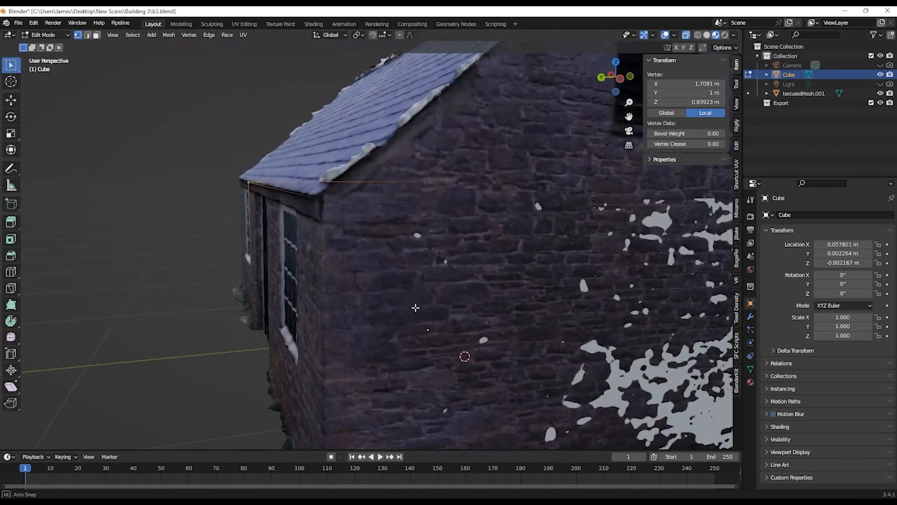
{"action": "middle_click_drag", "start_coordinate": [301, 239], "coordinate": [425, 267]}
{"action": "scroll", "coordinate": [456, 273], "scroll_direction": "up", "scroll_amount": 3}
{"action": "key", "text": "g"}
{"action": "key", "text": "y"}
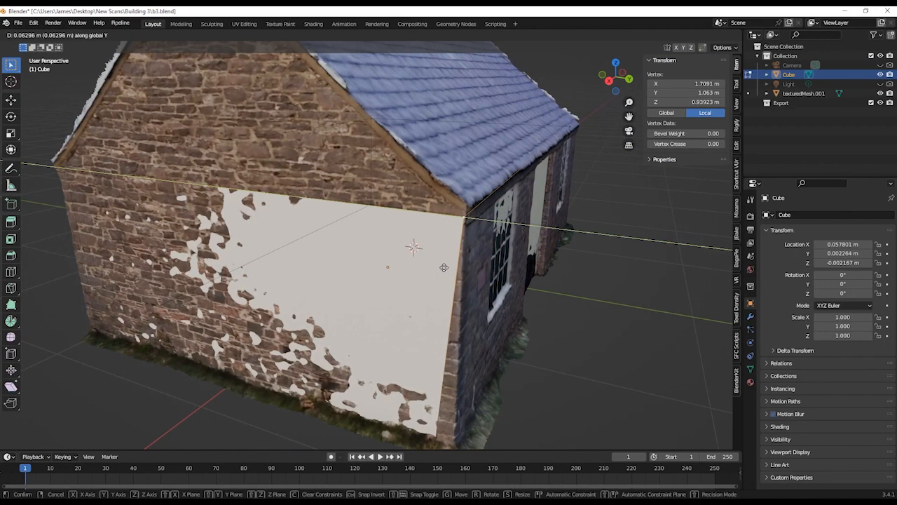
{"action": "left_click", "coordinate": [445, 267]}
- Move the bottom vertex of the same corner about 0.08 m along Y to the foot of the building's corner
{"action": "middle_click_drag", "start_coordinate": [445, 267], "coordinate": [420, 280]}
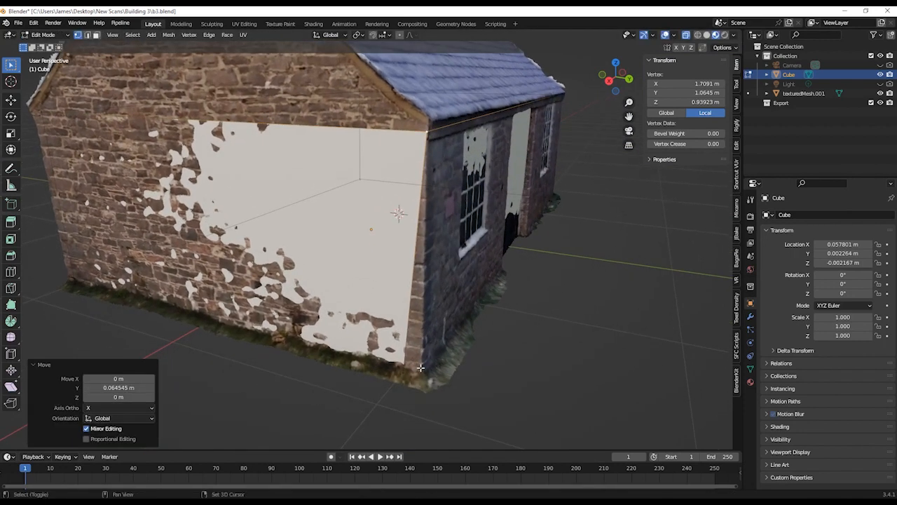
{"action": "left_click", "coordinate": [411, 373]}
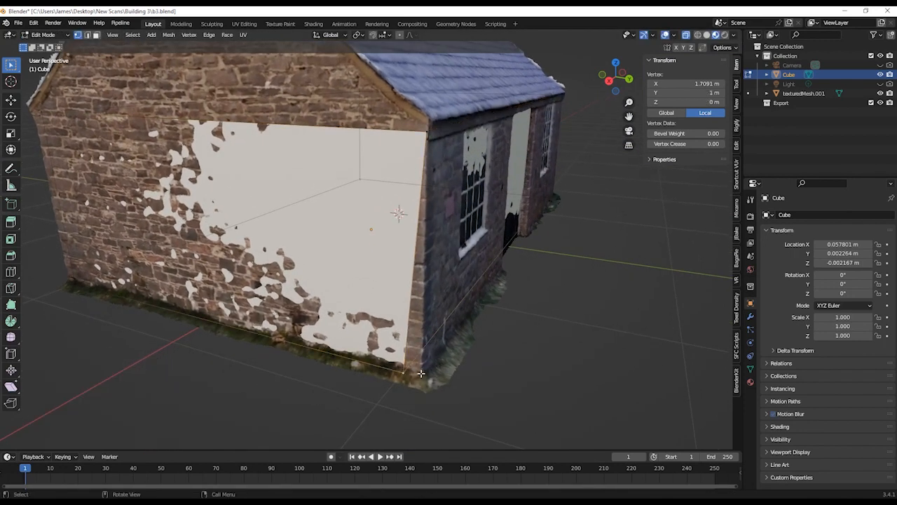
{"action": "key", "text": "g"}
{"action": "key", "text": "y"}
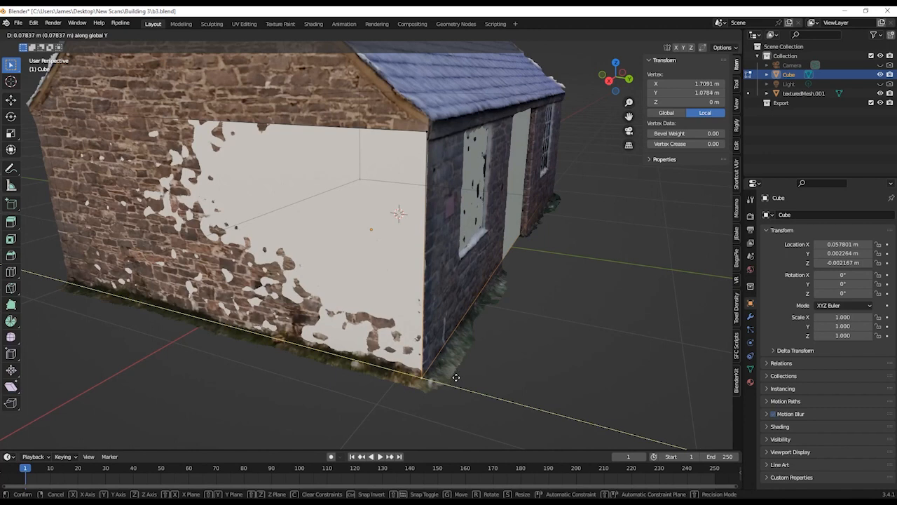
{"action": "left_click", "coordinate": [459, 377]}
{"action": "middle_click_drag", "start_coordinate": [501, 318], "coordinate": [479, 169]}
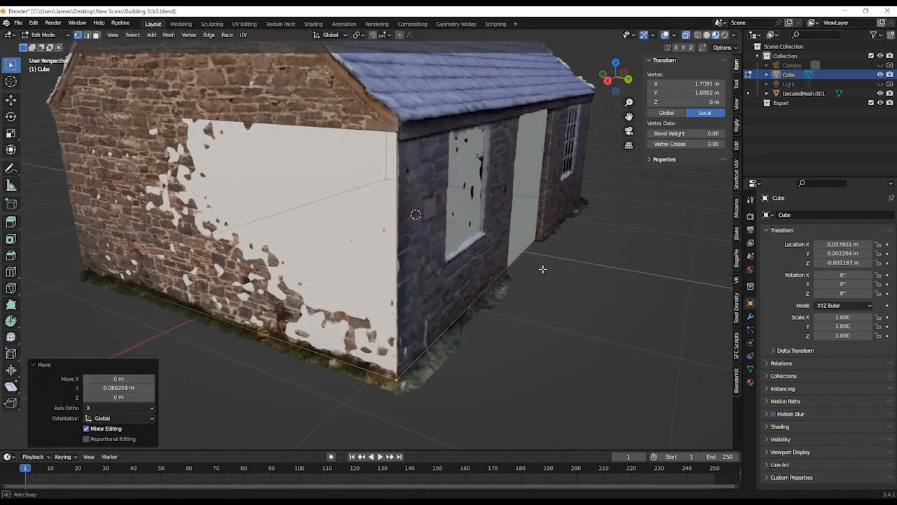
{"action": "middle_click_drag", "start_coordinate": [400, 132], "coordinate": [387, 336]}
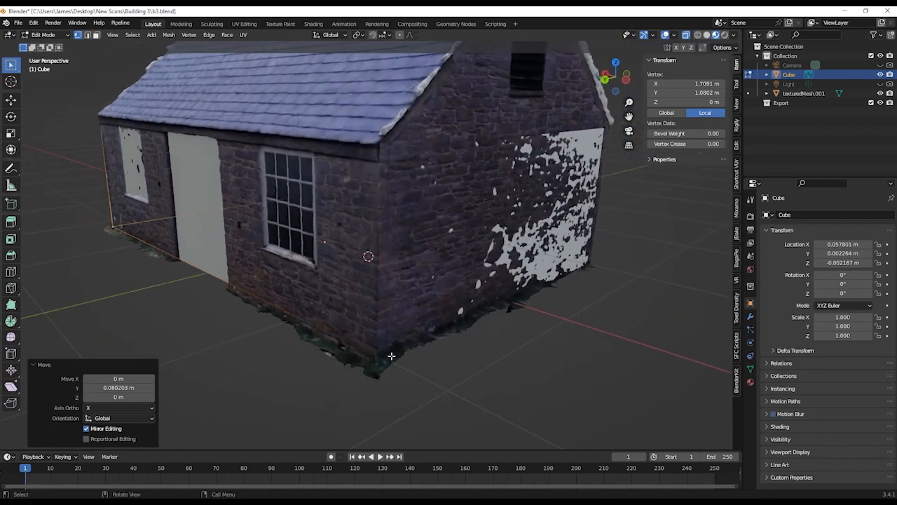
- At the window wall's corner by the vented gable, move the bottom vertex about 0.071 m and the top vertex about 0.055 m along Y
{"action": "left_click", "coordinate": [391, 356]}
{"action": "key", "text": "g"}
{"action": "key", "text": "y"}
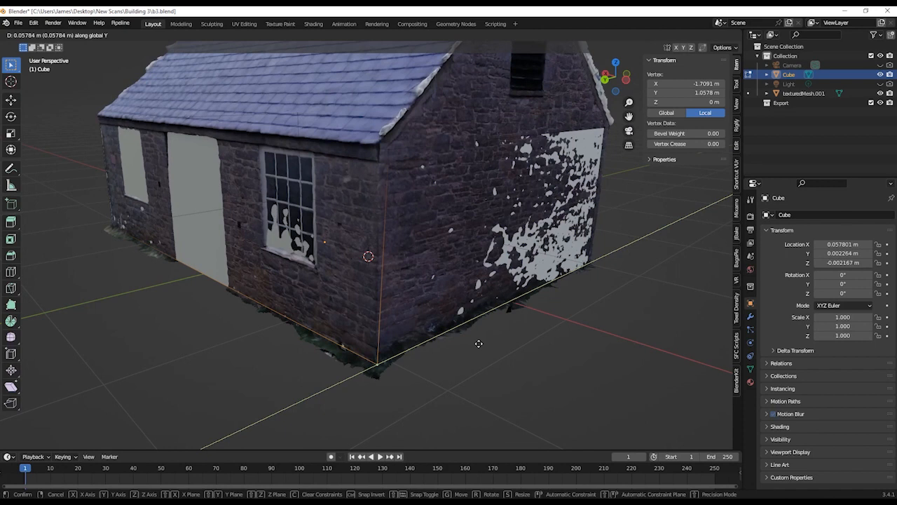
{"action": "left_click", "coordinate": [476, 345]}
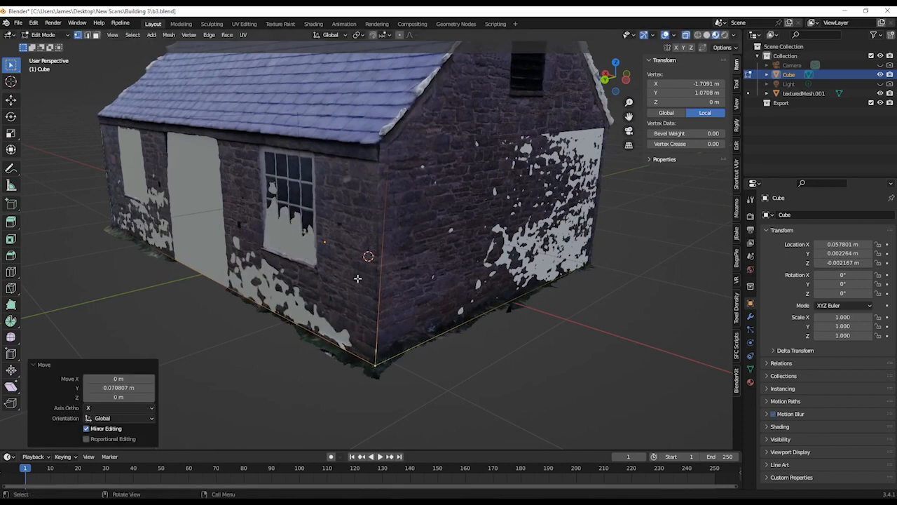
{"action": "left_click", "coordinate": [392, 149]}
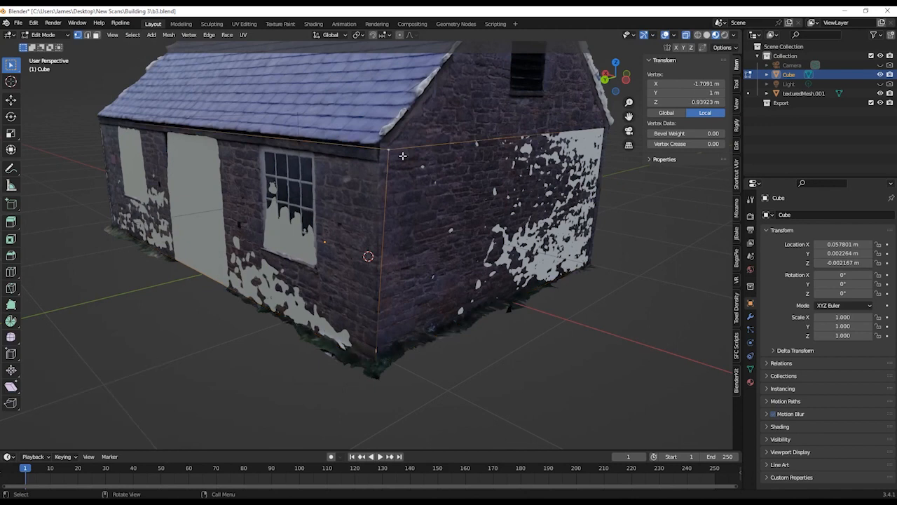
{"action": "key", "text": "g"}
{"action": "key", "text": "y"}
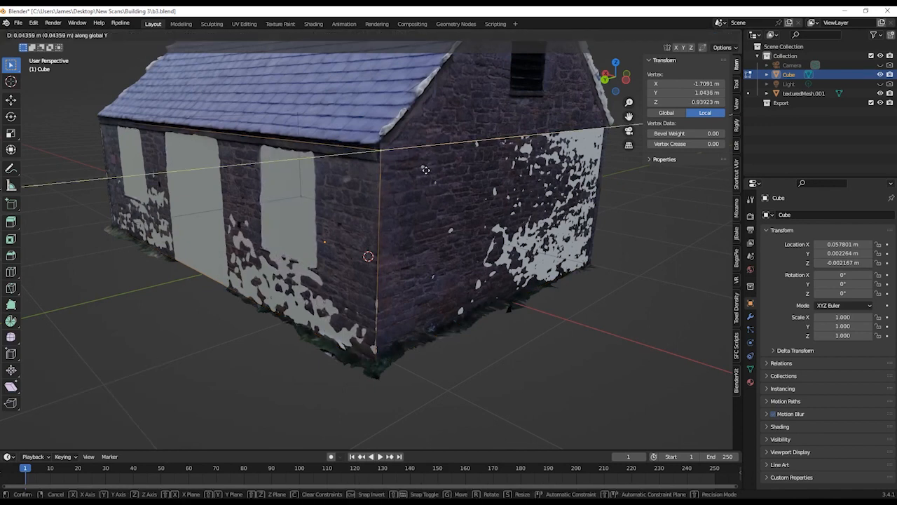
{"action": "left_click", "coordinate": [408, 182]}
{"action": "middle_click_drag", "start_coordinate": [408, 183], "coordinate": [393, 217]}
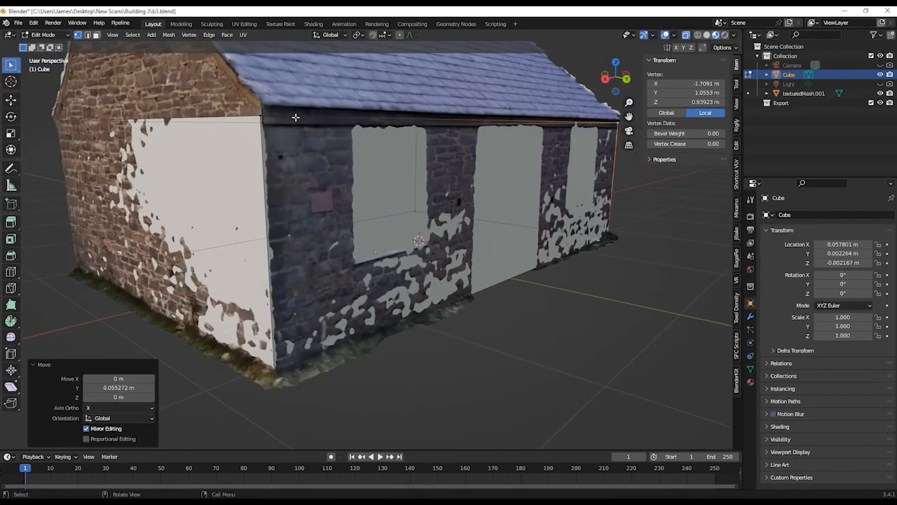
- Move the top vertex at the window wall's corner with the plain gable about 0.005 m along Y
{"action": "left_click", "coordinate": [260, 115]}
{"action": "middle_click_drag", "start_coordinate": [288, 230], "coordinate": [313, 235]}
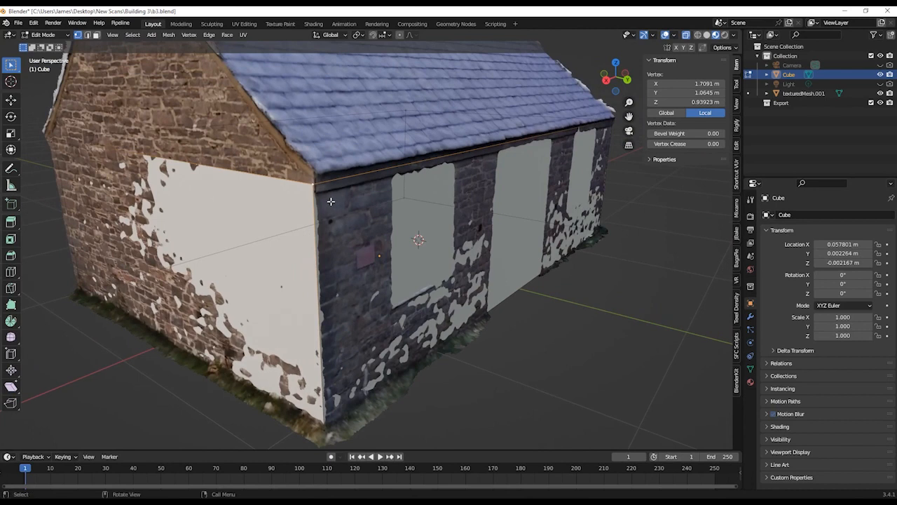
{"action": "key", "text": "g"}
{"action": "key", "text": "y"}
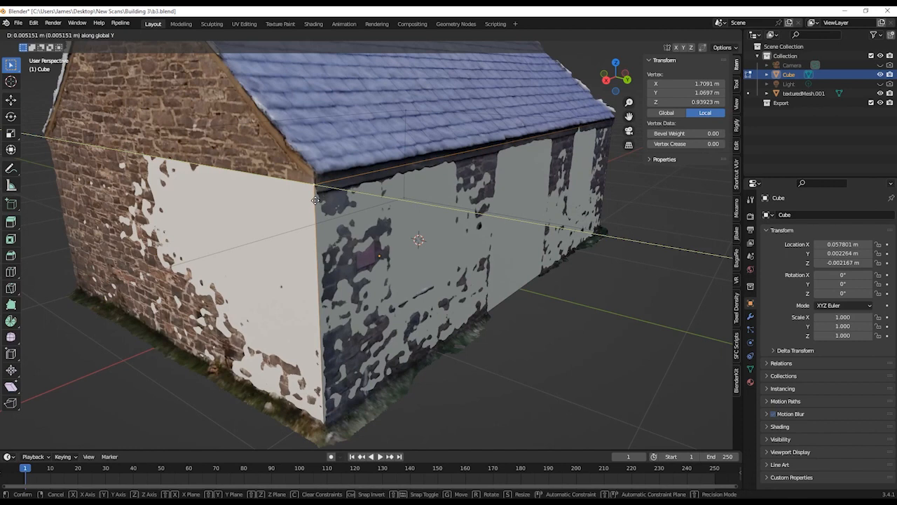
{"action": "left_click", "coordinate": [315, 200]}
{"action": "middle_click_drag", "start_coordinate": [316, 201], "coordinate": [408, 304]}
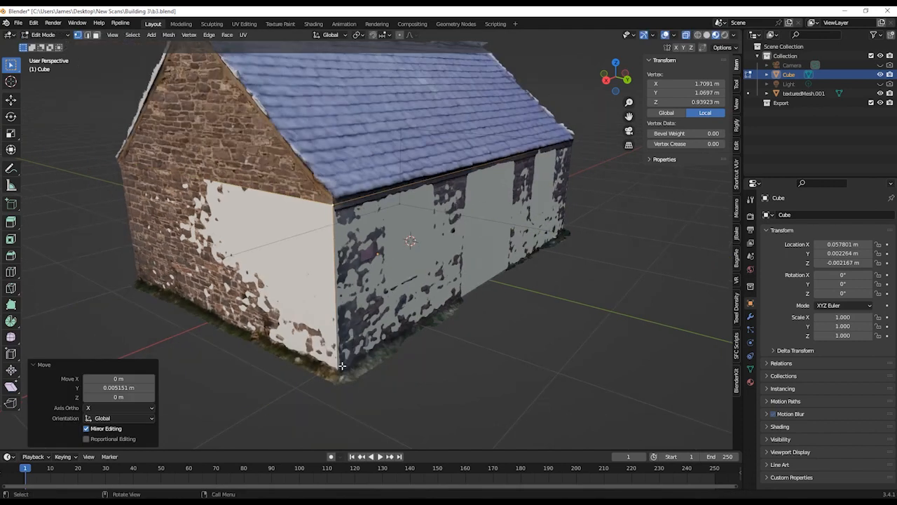
- Move the bottom vertex at the plain gable's rear corner about 0.007 m along X
{"action": "key", "text": "g"}
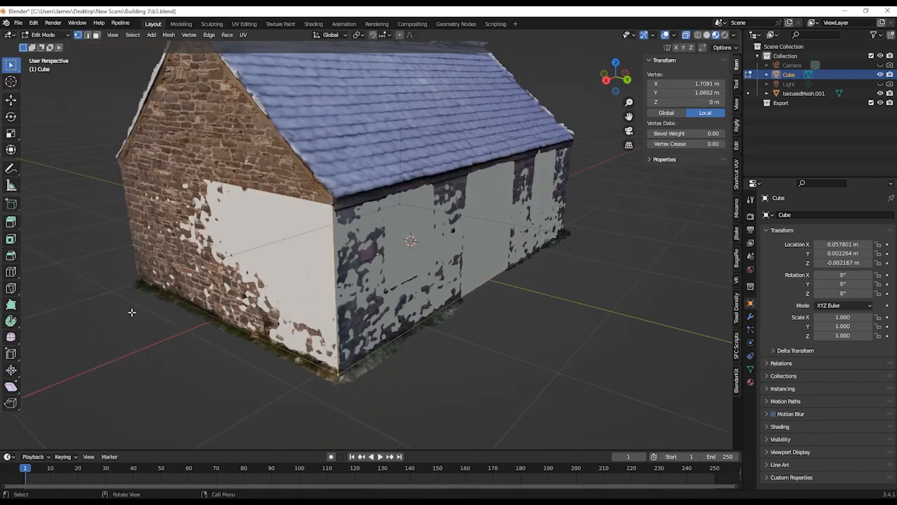
{"action": "left_click", "coordinate": [138, 282]}
{"action": "middle_click_drag", "start_coordinate": [138, 282], "coordinate": [403, 296]}
{"action": "key", "text": "g"}
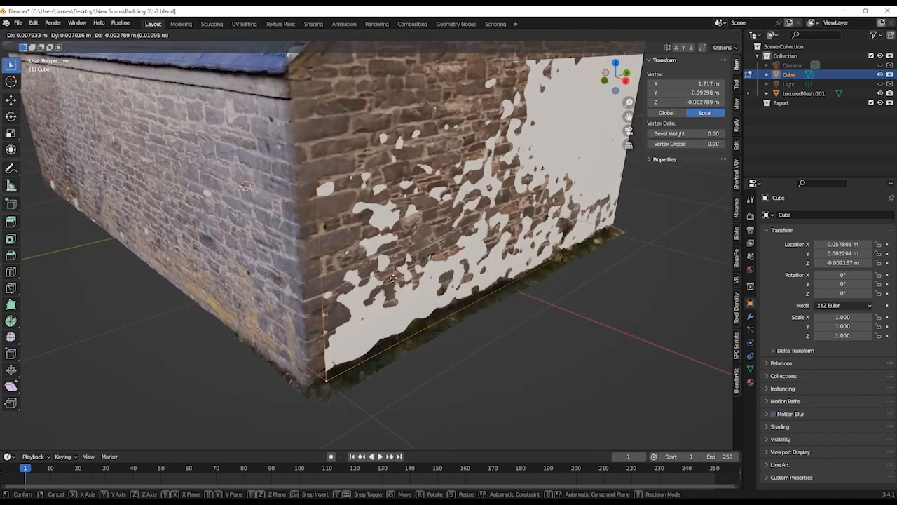
{"action": "key", "text": "x"}
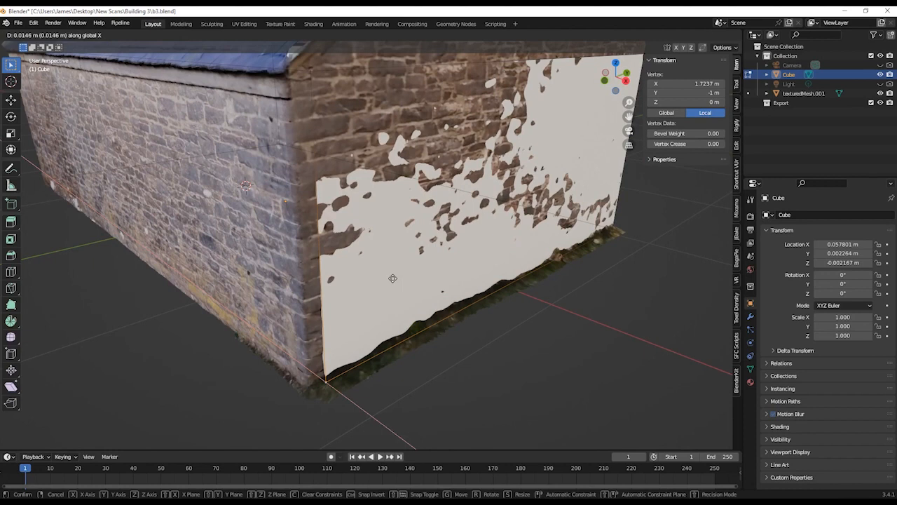
{"action": "left_click", "coordinate": [388, 283]}
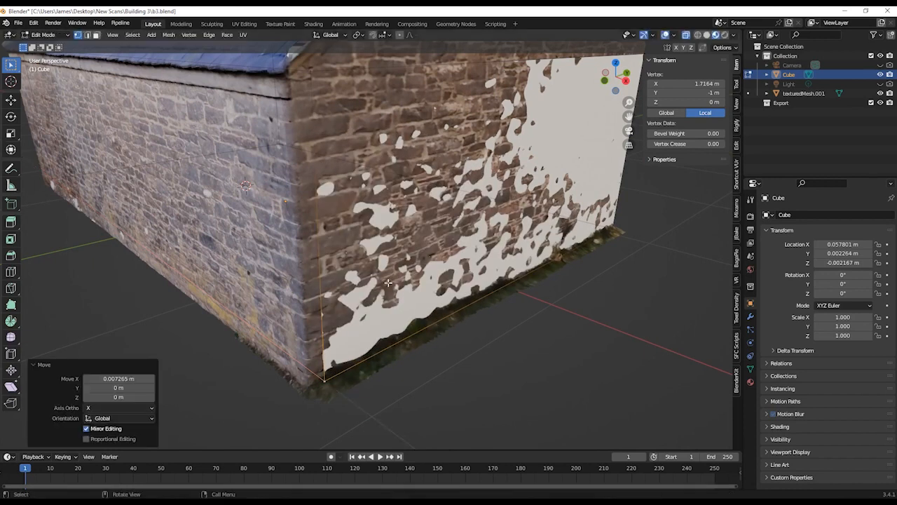
{"action": "middle_click_drag", "start_coordinate": [388, 283], "coordinate": [319, 131]}
- Move the plain gable's rear top vertex about 0.005 m and its window-side top vertex about -0.007 m along X
{"action": "left_click", "coordinate": [337, 136]}
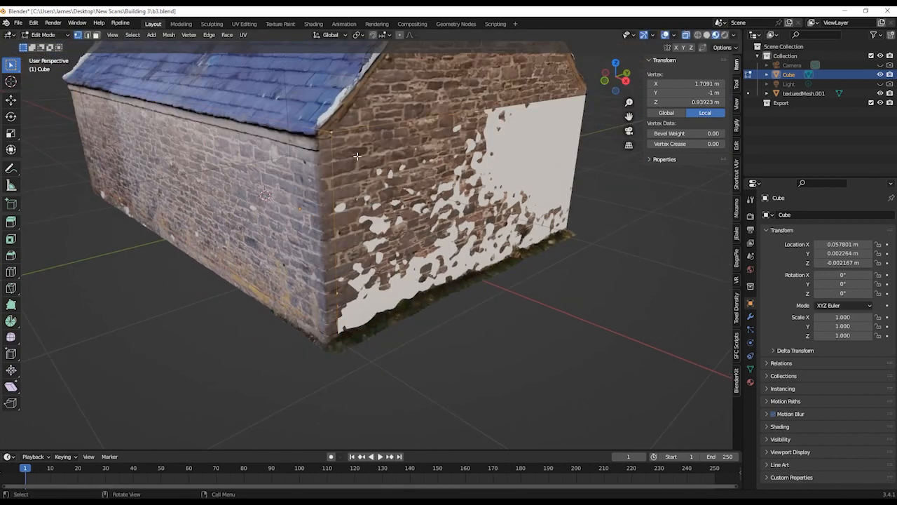
{"action": "key", "text": "g"}
{"action": "key", "text": "x"}
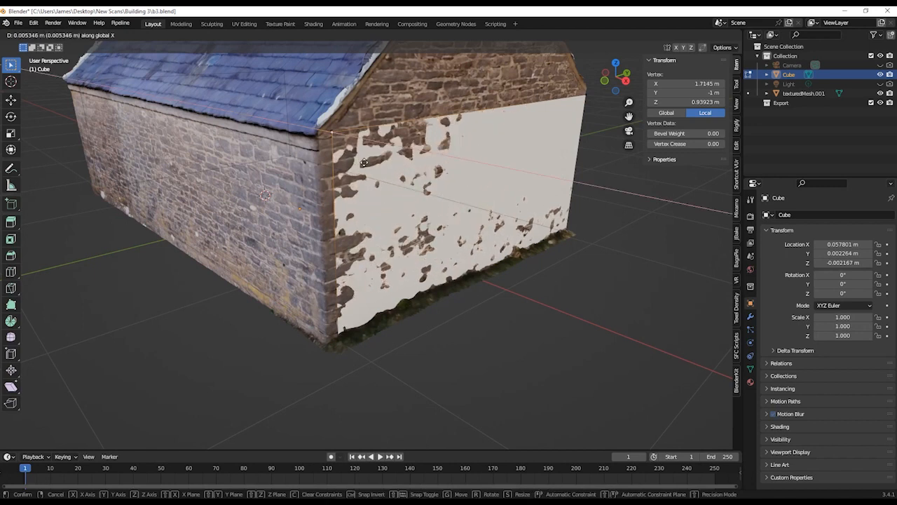
{"action": "left_click", "coordinate": [363, 162]}
{"action": "key", "text": "ctrl+z"}
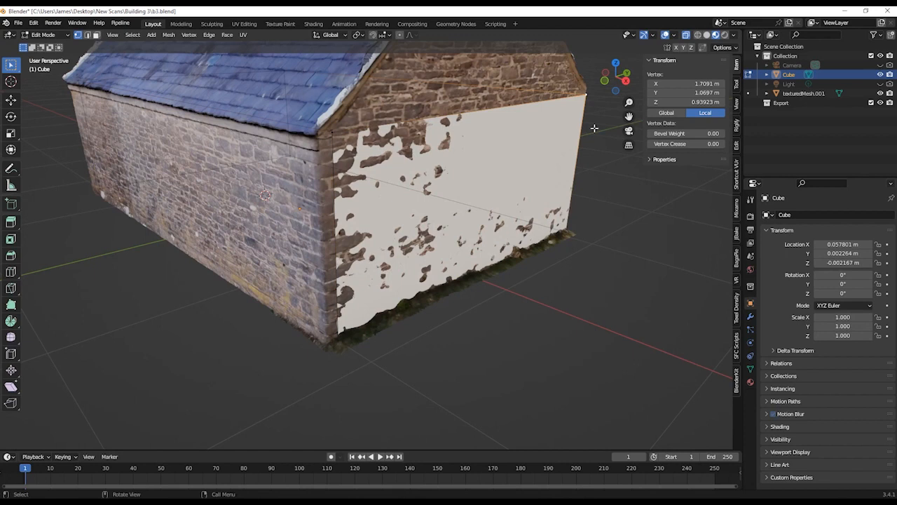
{"action": "key", "text": "g"}
{"action": "key", "text": "x"}
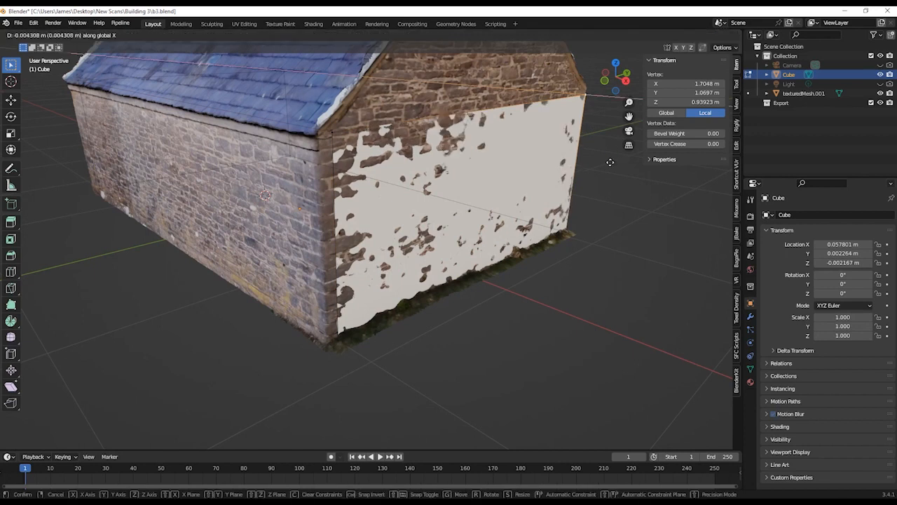
{"action": "left_click", "coordinate": [553, 208]}
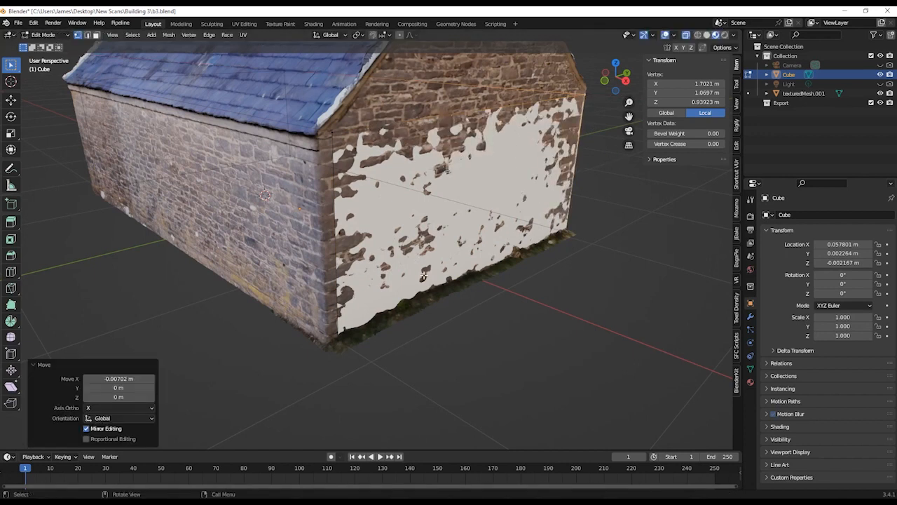
- At the plain gable's rear corner, move the bottom vertex along negative Y to the wall's foot and the top vertex about -0.076 m along Y
{"action": "left_click", "coordinate": [342, 335]}
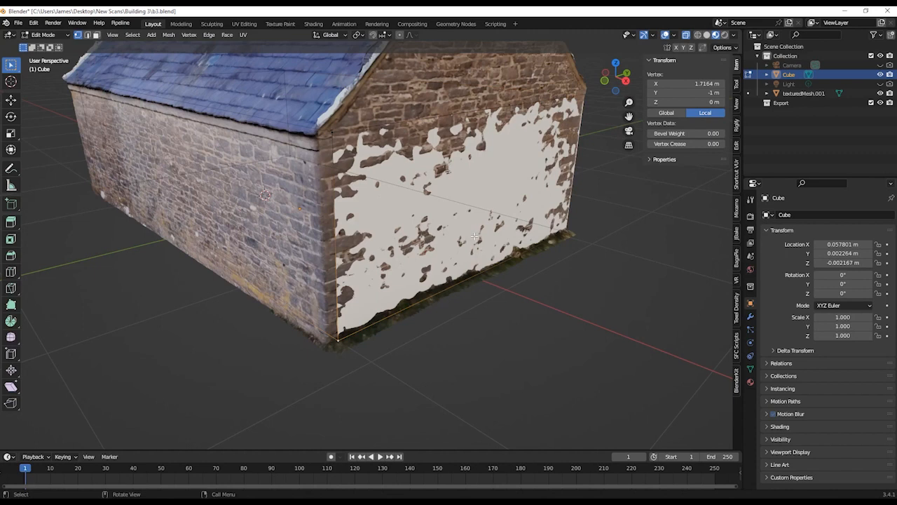
{"action": "key", "text": "g"}
{"action": "key", "text": "y"}
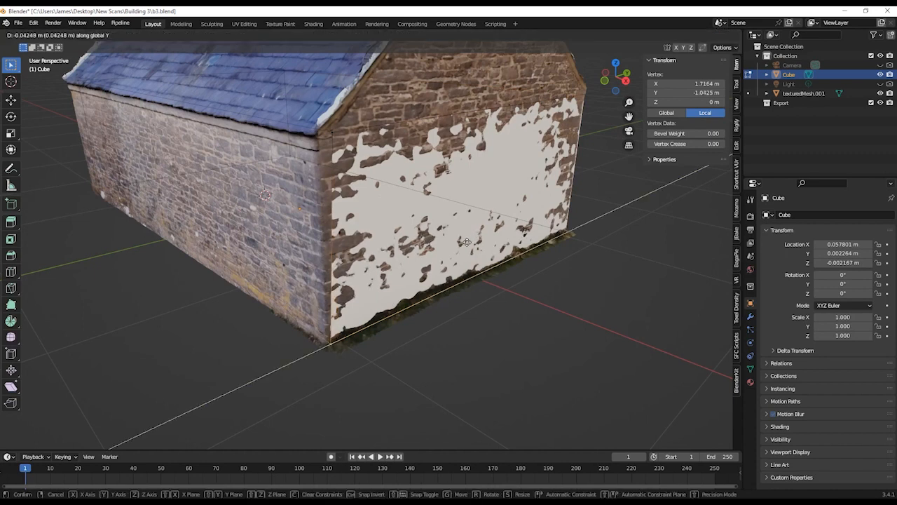
{"action": "left_click", "coordinate": [459, 234]}
{"action": "left_click", "coordinate": [331, 130]}
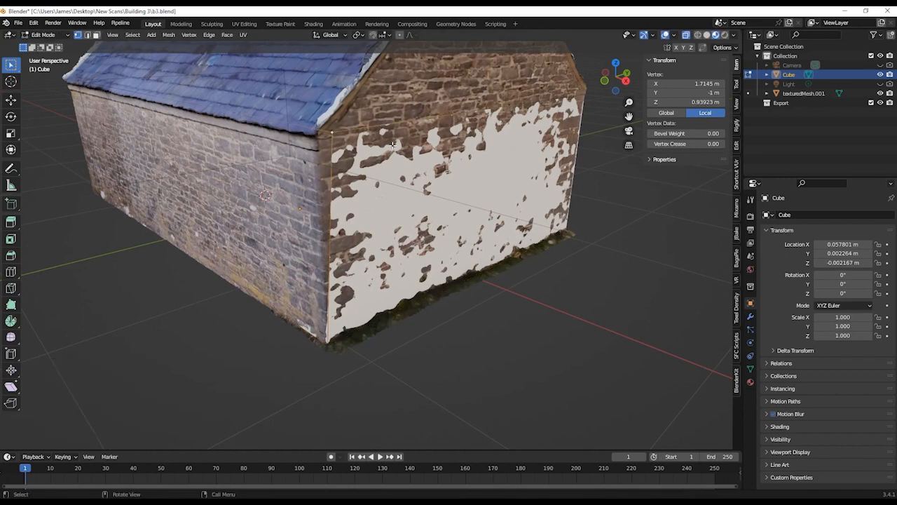
{"action": "key", "text": "g"}
{"action": "key", "text": "y"}
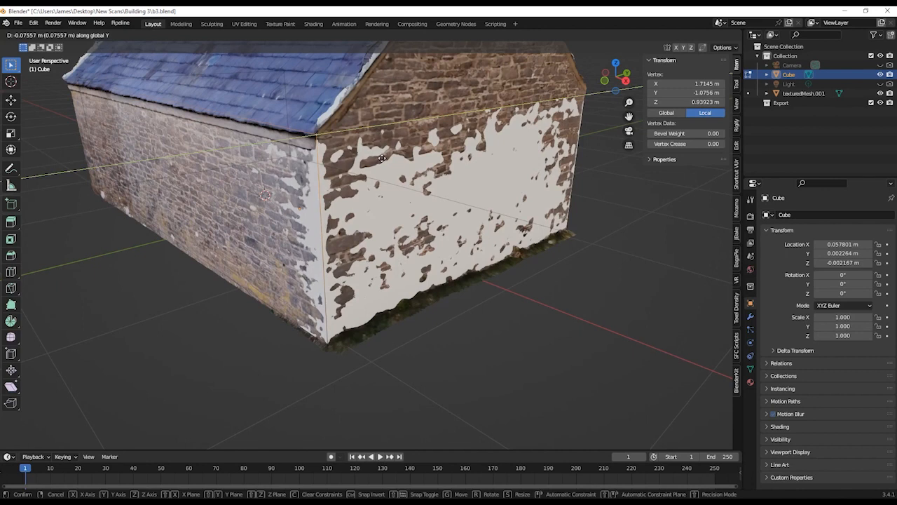
{"action": "left_click", "coordinate": [379, 160]}
{"action": "middle_click_drag", "start_coordinate": [378, 160], "coordinate": [407, 183]}
{"action": "key", "text": "g"}
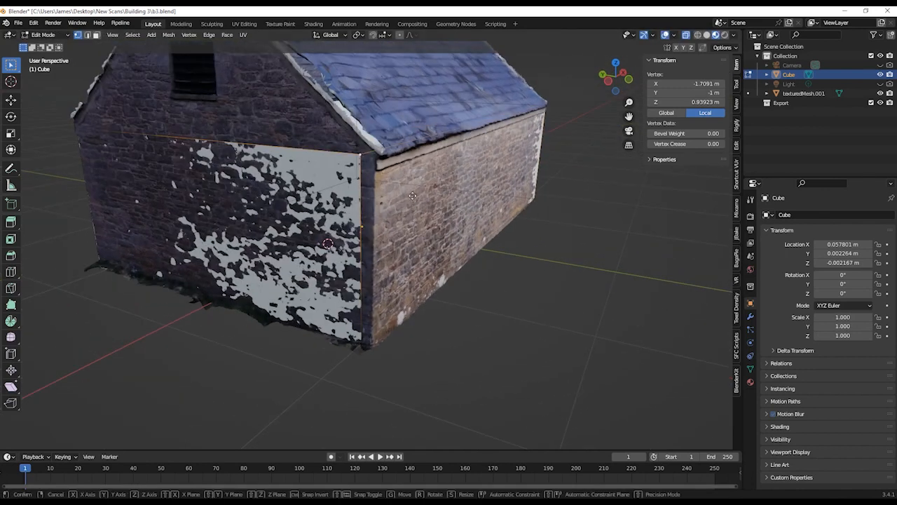
{"action": "key", "text": "y"}
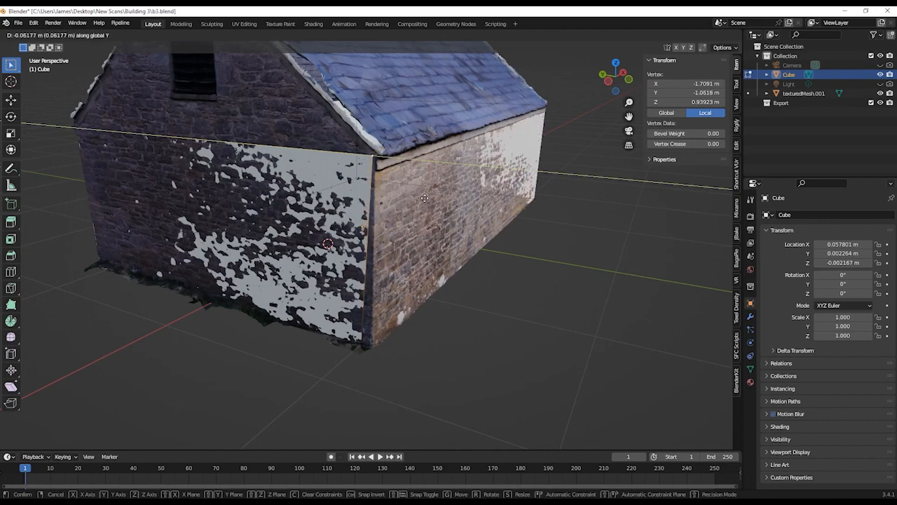
{"action": "right_click", "coordinate": [425, 199]}
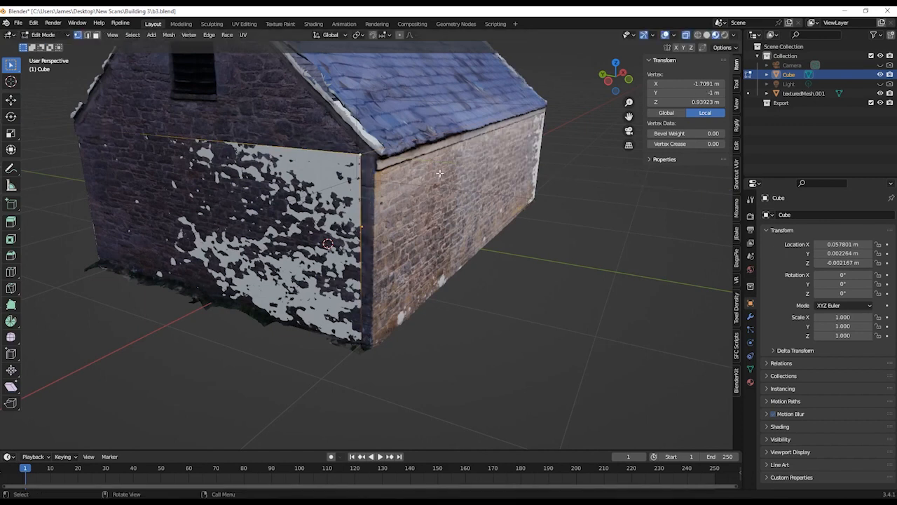
{"action": "key", "text": "g"}
{"action": "key", "text": "x"}
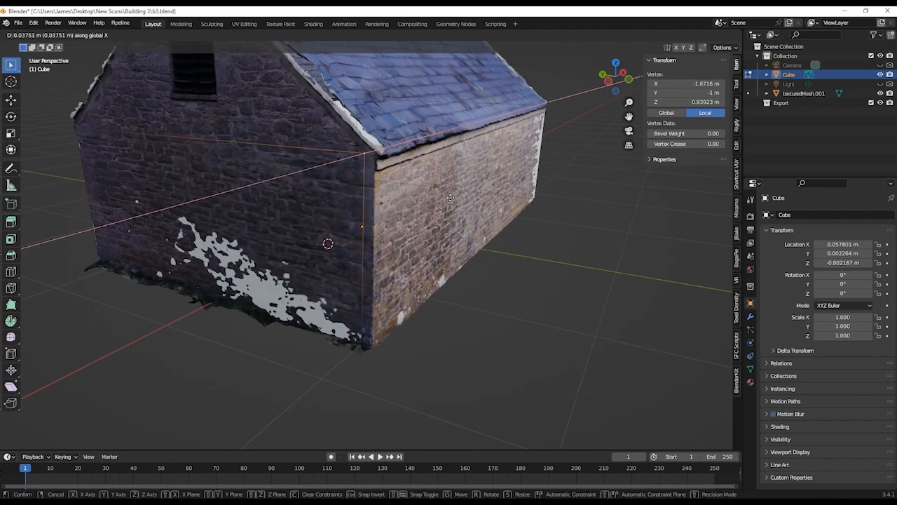
{"action": "key", "text": "Escape"}
- At the vented gable's rear corner, move the top vertex about -0.08 m and the bottom vertex about -0.062 m along Y
{"action": "key", "text": "g"}
{"action": "key", "text": "y"}
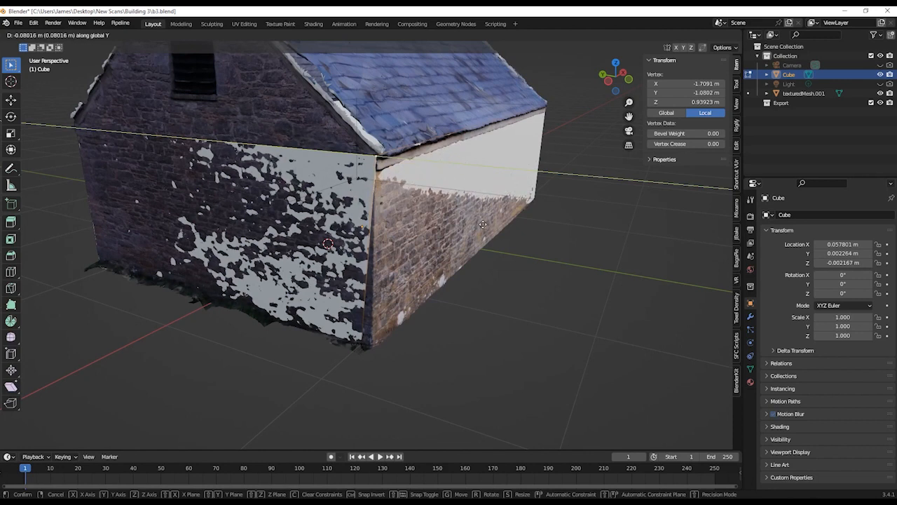
{"action": "left_click", "coordinate": [481, 224]}
{"action": "left_click", "coordinate": [362, 349]}
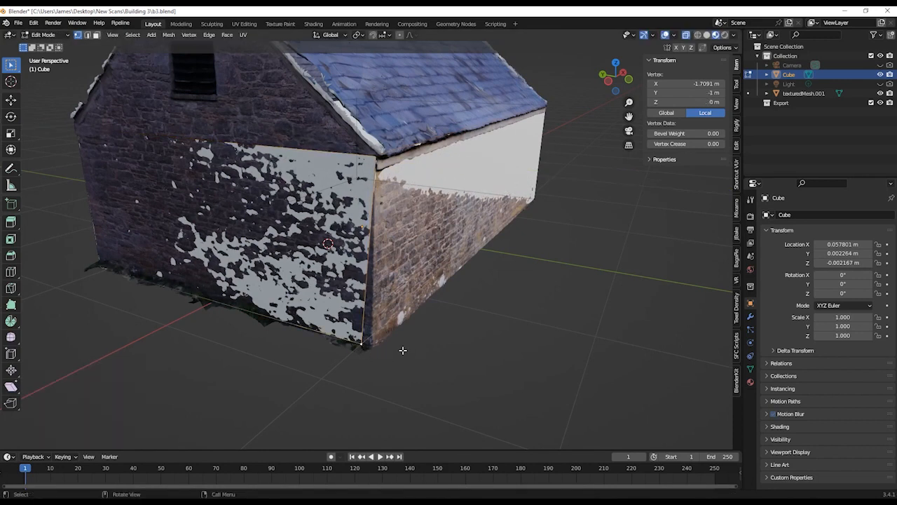
{"action": "key", "text": "g"}
{"action": "key", "text": "y"}
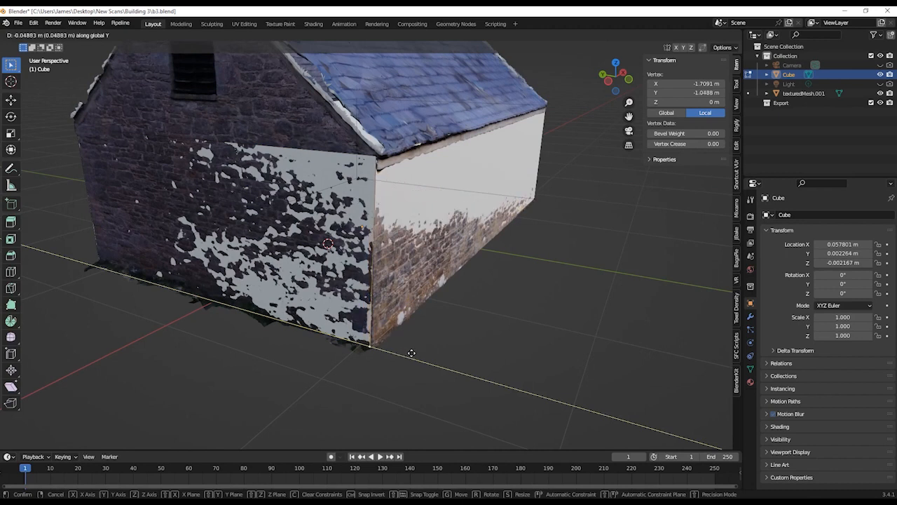
{"action": "left_click", "coordinate": [423, 358]}
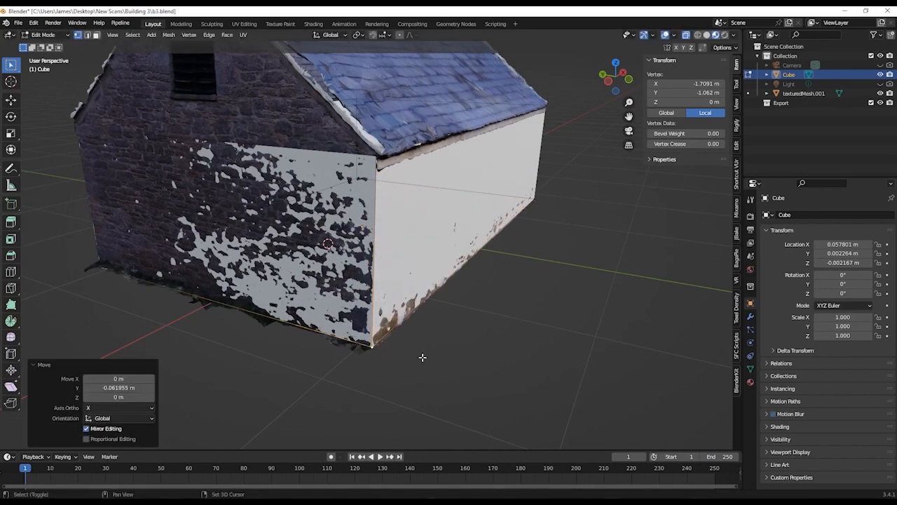
- Adjust the top vertex at the vented gable's rear corner by about 0.005 m along Y
{"action": "left_click", "coordinate": [373, 168]}
{"action": "key", "text": "g"}
{"action": "key", "text": "y"}
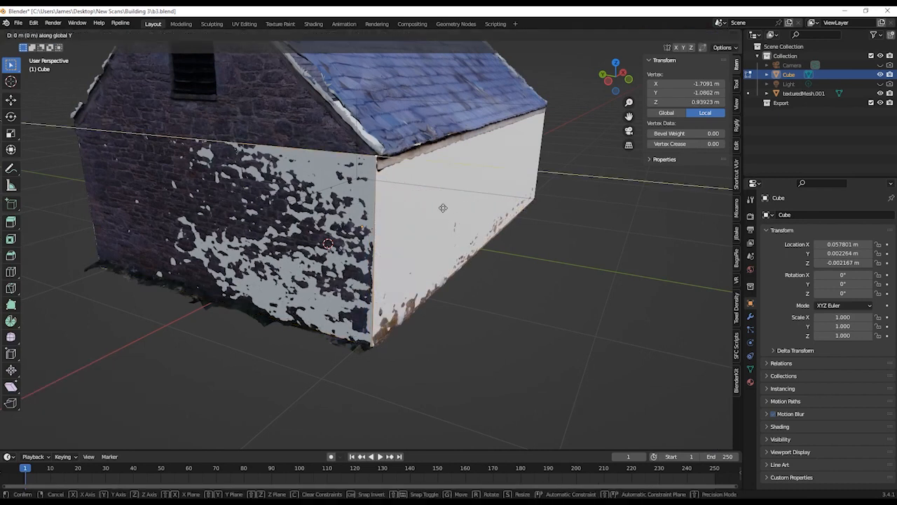
{"action": "left_click", "coordinate": [434, 208]}
{"action": "middle_click_drag", "start_coordinate": [434, 208], "coordinate": [401, 214]}
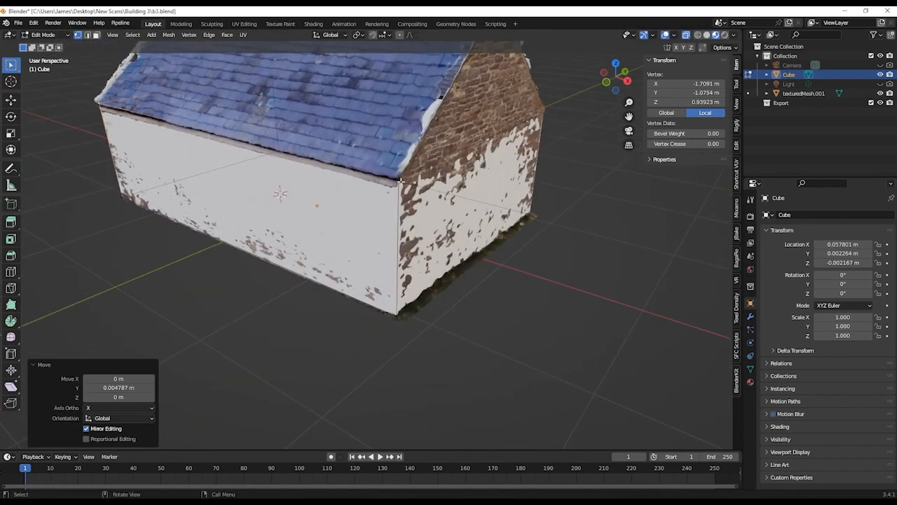
- Adjust the top vertex at the plain gable's rear corner by about 0.006 m along Y
{"action": "left_click", "coordinate": [401, 181]}
{"action": "key", "text": "g"}
{"action": "key", "text": "y"}
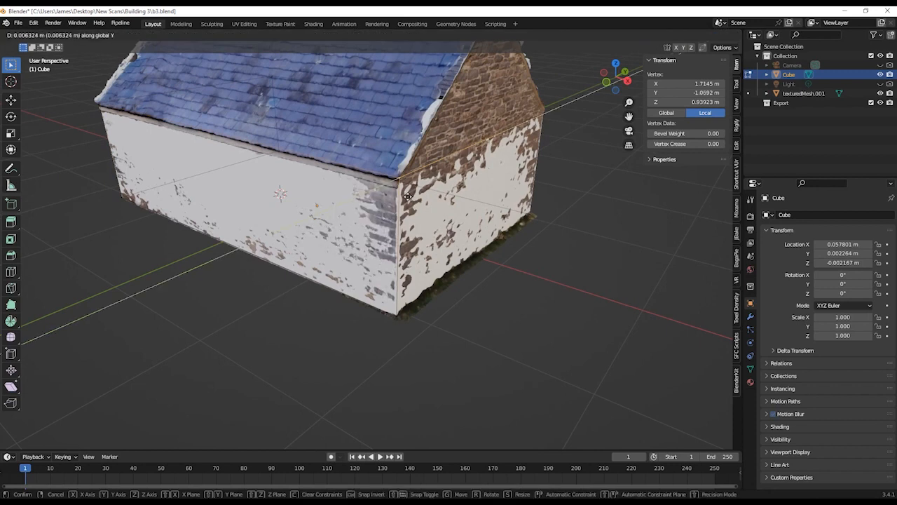
{"action": "left_click", "coordinate": [408, 197]}
{"action": "middle_click_drag", "start_coordinate": [407, 198], "coordinate": [83, 258]}
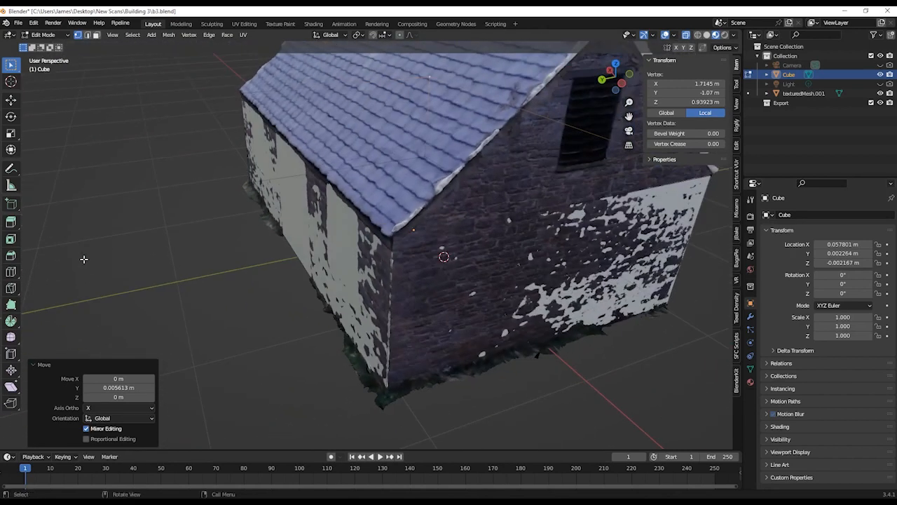
- Move the top vertex at the vented gable's front corner about -0.006 m along X
{"action": "left_click", "coordinate": [386, 251]}
{"action": "middle_click_drag", "start_coordinate": [386, 251], "coordinate": [450, 217]}
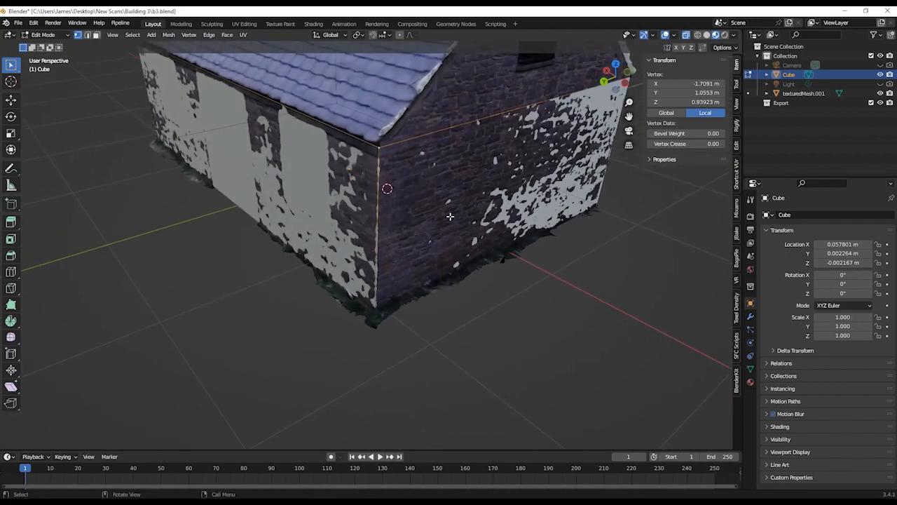
{"action": "key", "text": "g"}
{"action": "key", "text": "x"}
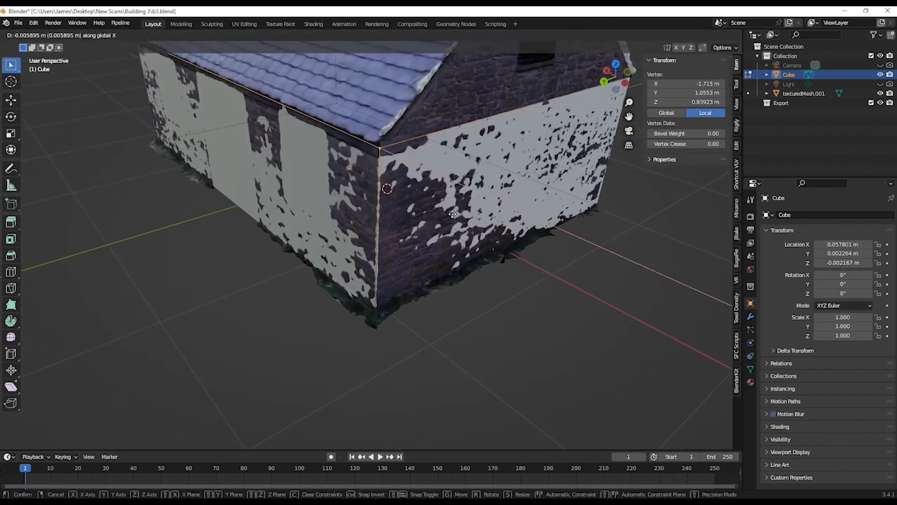
{"action": "left_click", "coordinate": [454, 214]}
- Move the bottom vertex at the vented gable's front corner about -0.006 m along X
{"action": "left_click", "coordinate": [372, 317]}
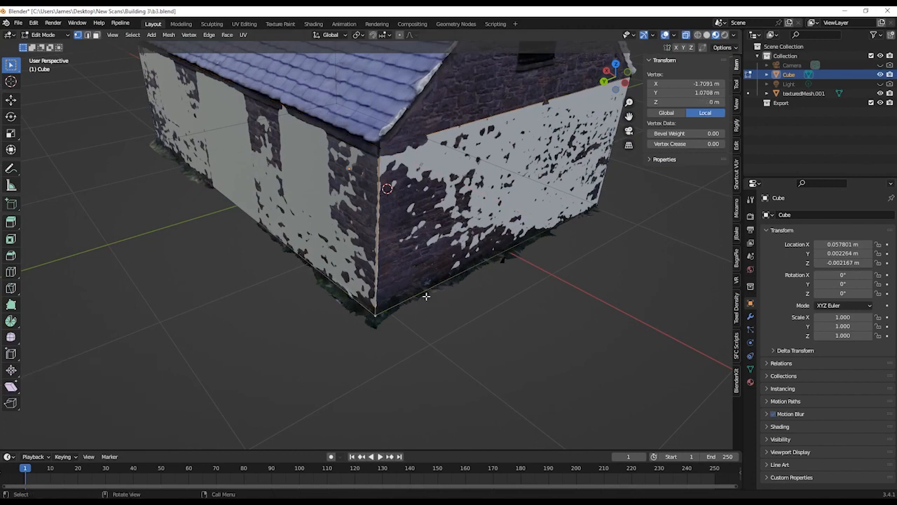
{"action": "key", "text": "g"}
{"action": "key", "text": "x"}
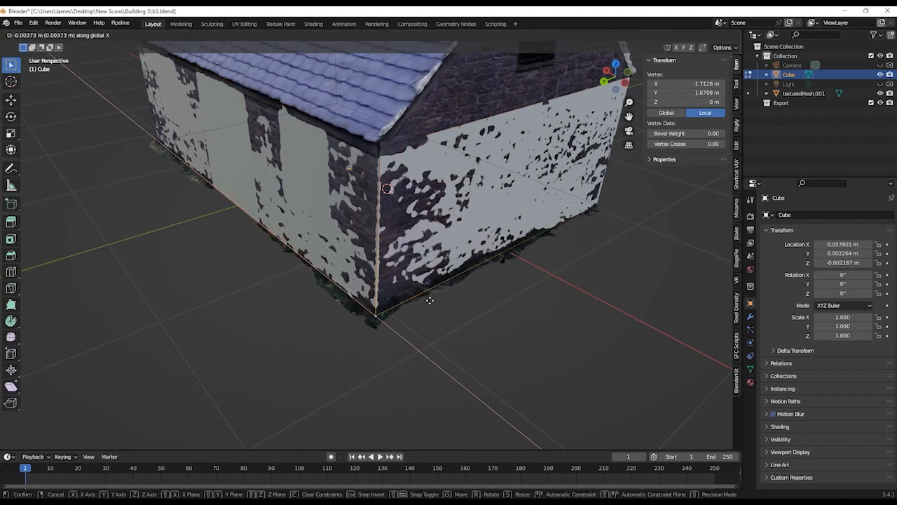
{"action": "left_click", "coordinate": [433, 302]}
- Isolate the cube and add one centred lengthwise loop cut that splits both gable walls in half
{"action": "middle_click_drag", "start_coordinate": [432, 300], "coordinate": [154, 229]}
{"action": "middle_click_drag", "start_coordinate": [365, 209], "coordinate": [364, 261]}
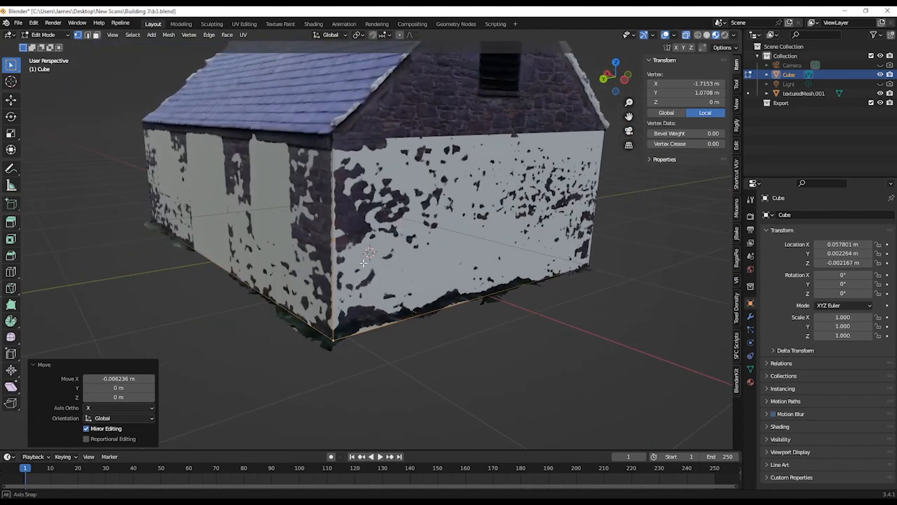
{"action": "key", "text": "1"}
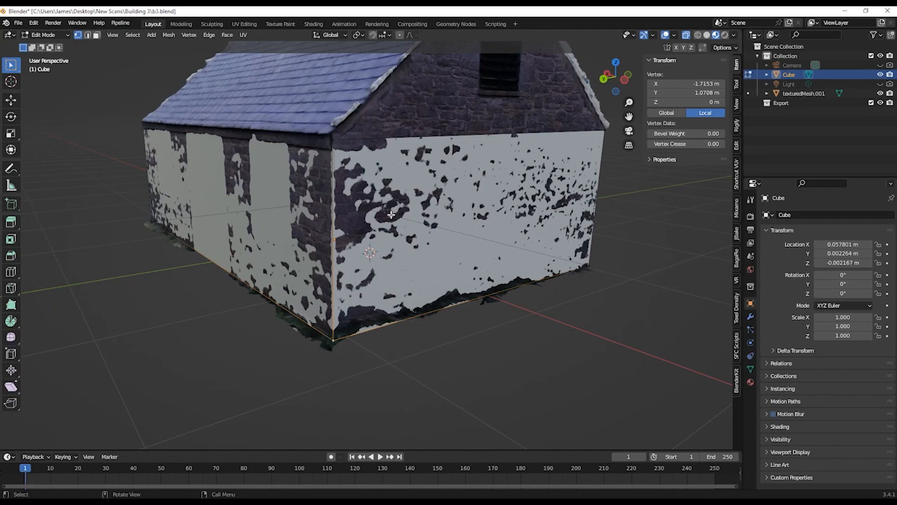
{"action": "key", "text": "KP_Divide"}
{"action": "middle_click_drag", "start_coordinate": [391, 214], "coordinate": [361, 173]}
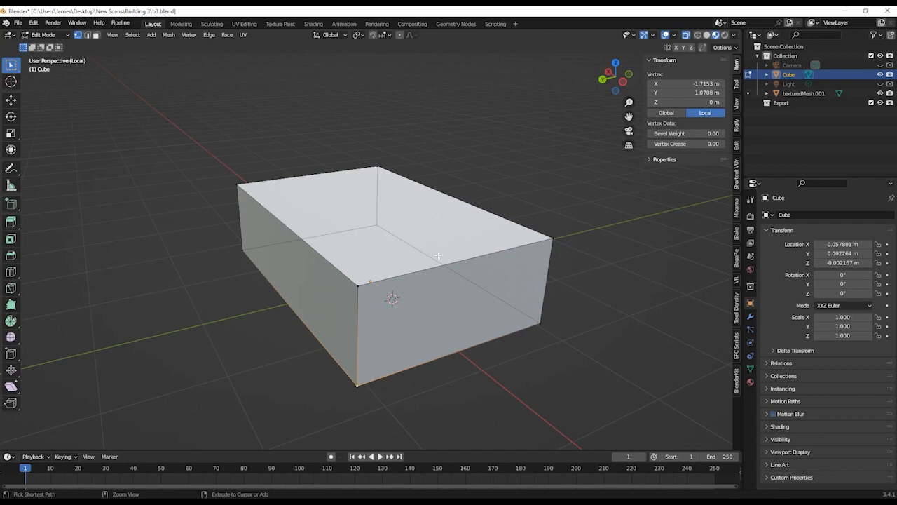
{"action": "key", "text": "ctrl+r"}
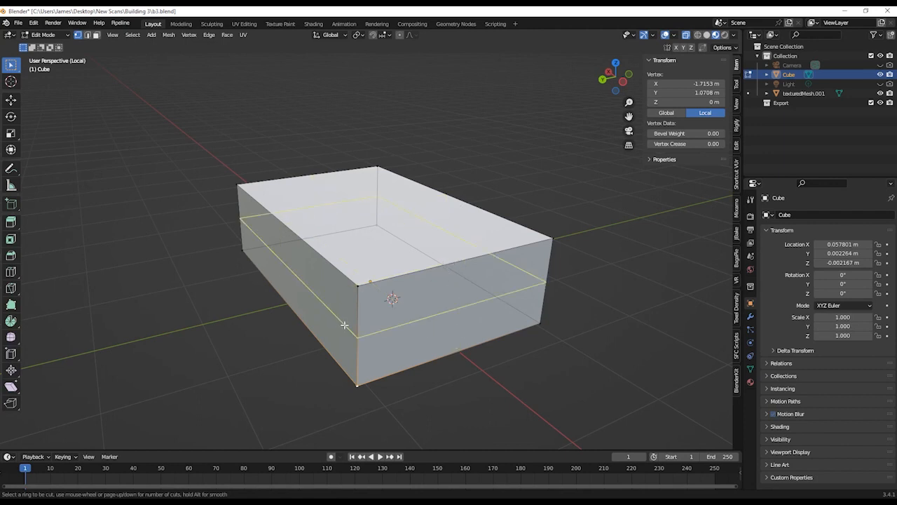
{"action": "left_click", "coordinate": [441, 265]}
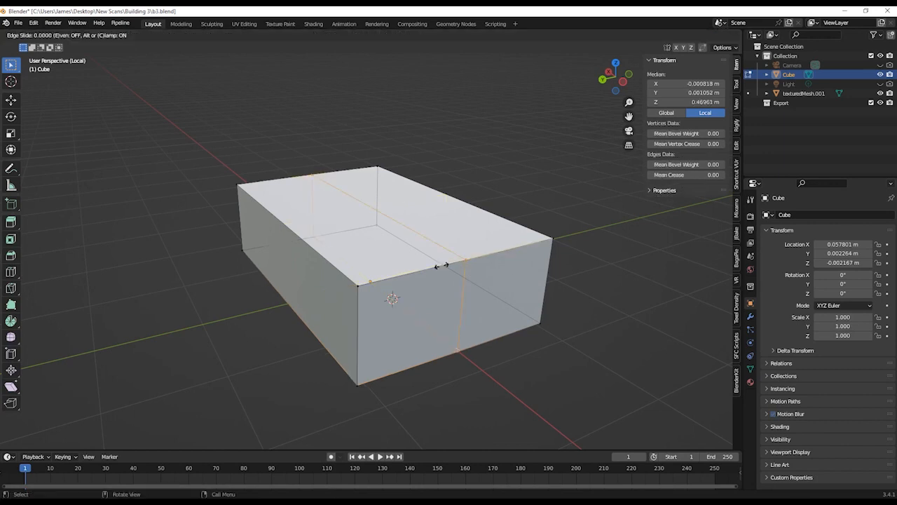
{"action": "left_click", "coordinate": [442, 266]}
- Select the cube's top centre edge, bring the scan back into view and raise the edge about 0.861 m along Z as the ridge
{"action": "middle_click_drag", "start_coordinate": [442, 265], "coordinate": [252, 60]}
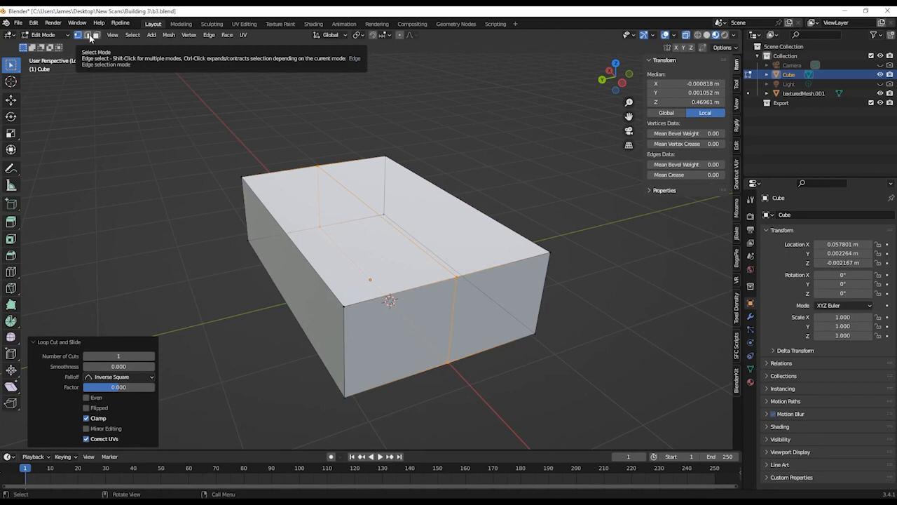
{"action": "left_click", "coordinate": [89, 36]}
{"action": "left_click", "coordinate": [409, 291]}
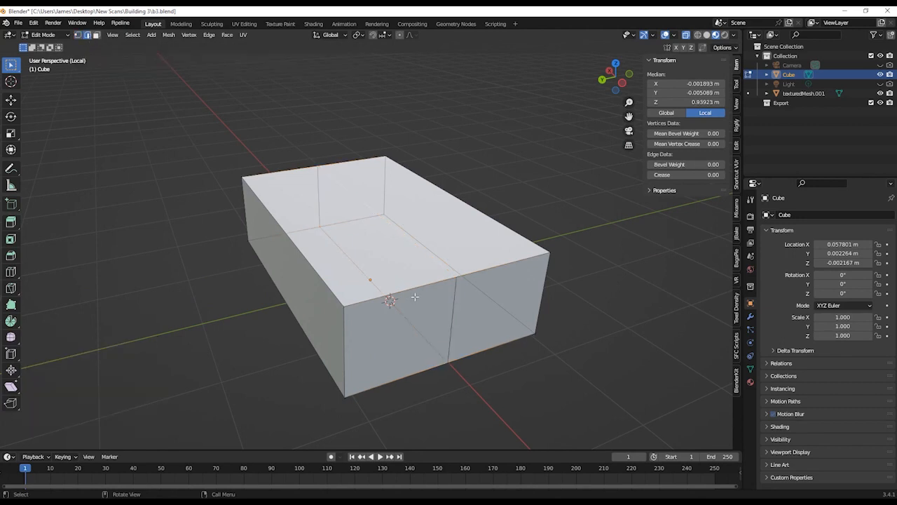
{"action": "key", "text": "KP_Divide"}
{"action": "middle_click_drag", "start_coordinate": [464, 229], "coordinate": [464, 266]}
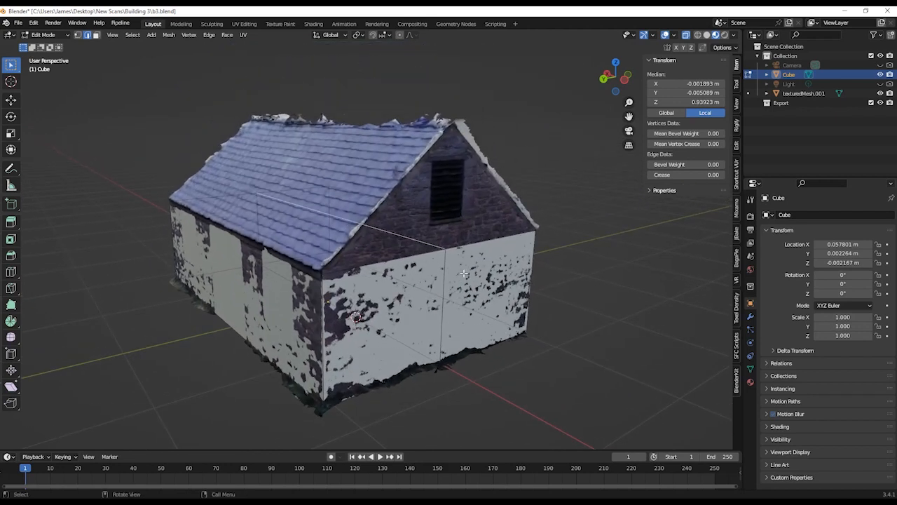
{"action": "key", "text": "g"}
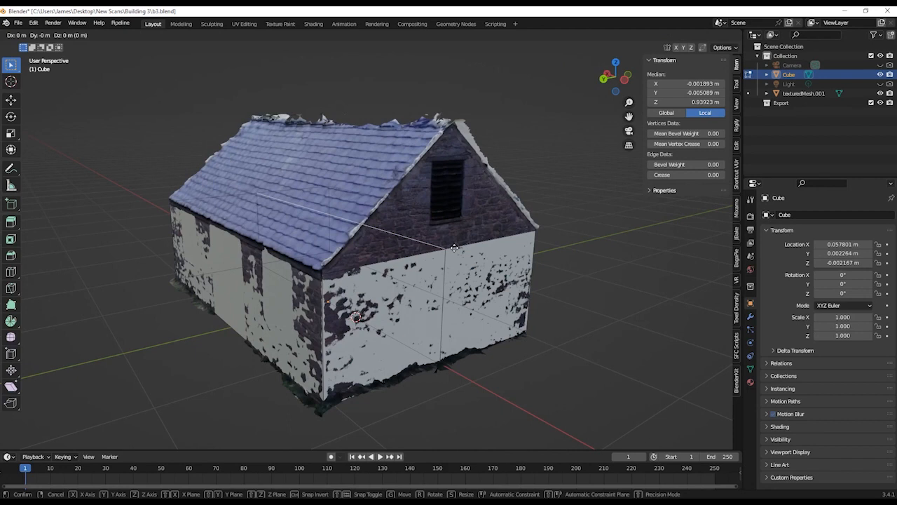
{"action": "key", "text": "z"}
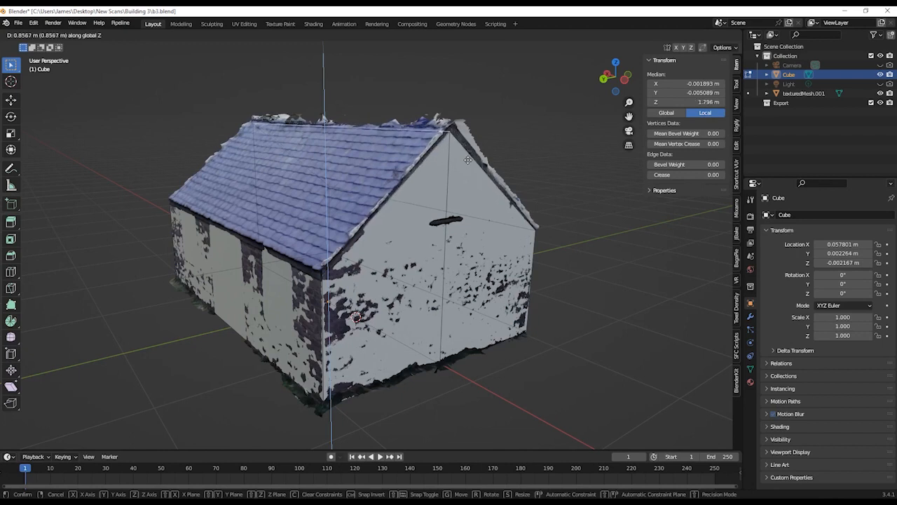
{"action": "left_click", "coordinate": [468, 160]}
- In the right orthographic view, move the ridge edge about -0.015 m in Y and 0.03 m in Z towards the gable's peak
{"action": "middle_click_drag", "start_coordinate": [468, 160], "coordinate": [483, 211]}
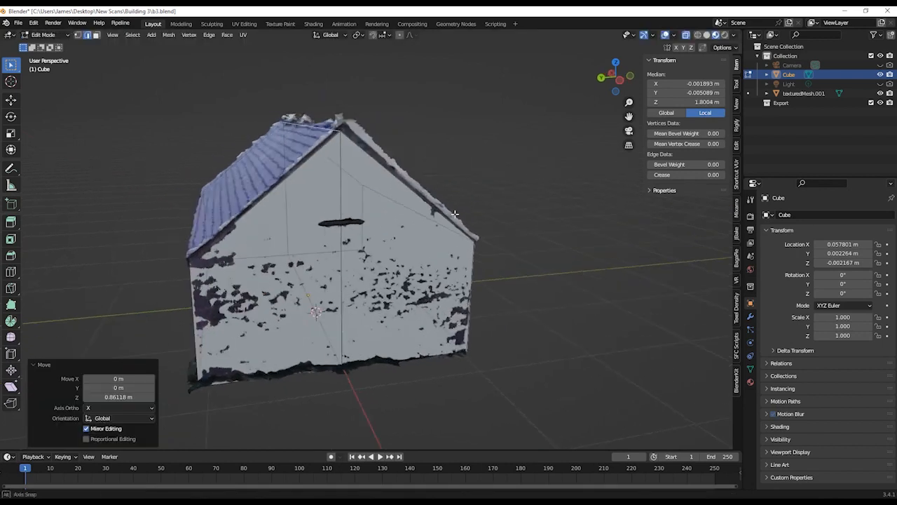
{"action": "scroll", "coordinate": [442, 214], "scroll_direction": "up", "scroll_amount": 5}
{"action": "middle_click_drag", "start_coordinate": [419, 237], "coordinate": [411, 288]}
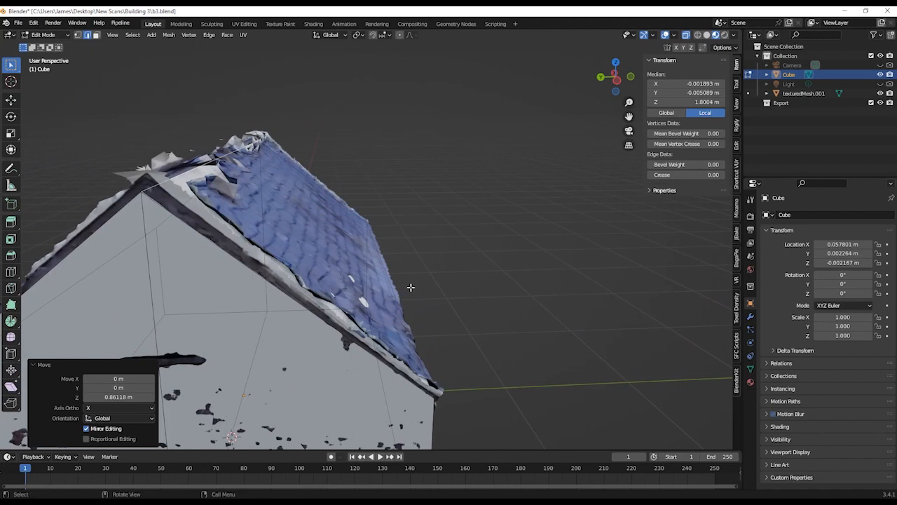
{"action": "key", "text": "KP_3"}
{"action": "key", "text": "KP_7"}
{"action": "key", "text": "KP_3"}
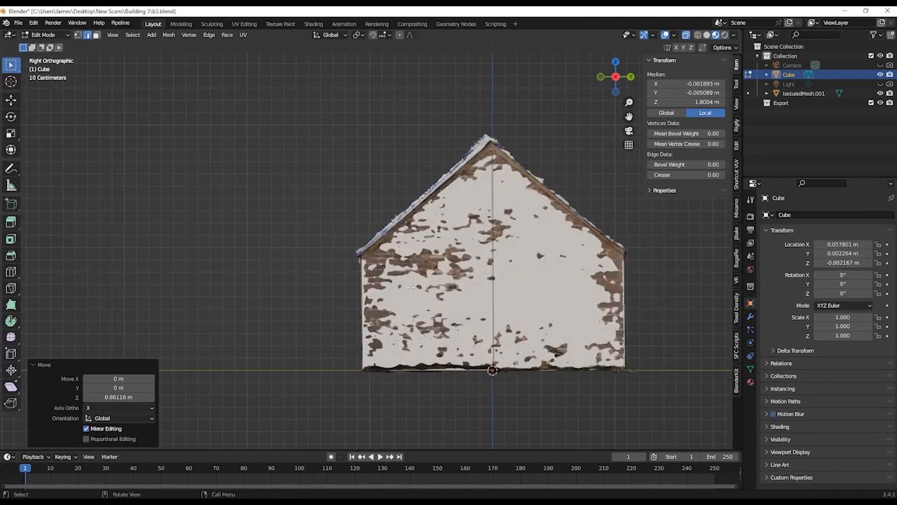
{"action": "scroll", "coordinate": [411, 287], "scroll_direction": "up", "scroll_amount": 5}
{"action": "scroll", "coordinate": [386, 250], "scroll_direction": "up", "scroll_amount": 3}
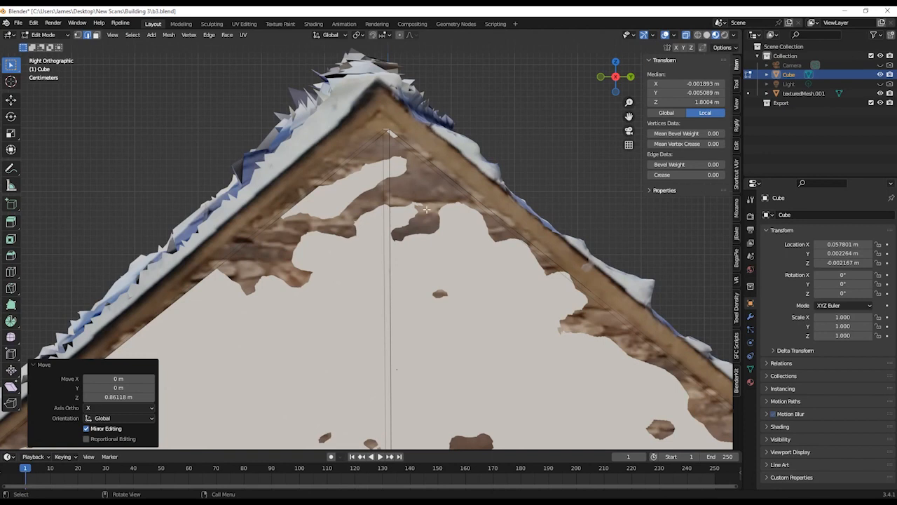
{"action": "key", "text": "g"}
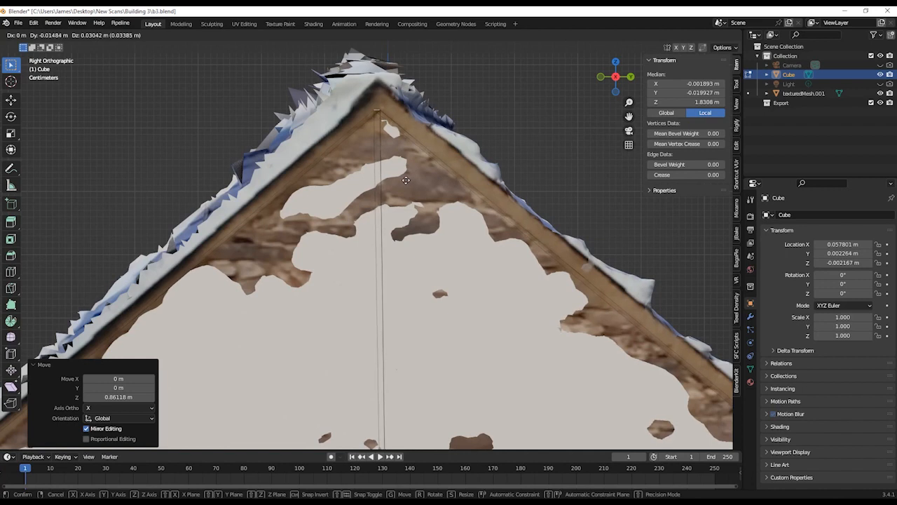
{"action": "left_click", "coordinate": [406, 180]}
- In the left orthographic view, move the ridge vertex at the vented gable about -0.009 m in Y and 0.017 m in Z
{"action": "scroll", "coordinate": [395, 228], "scroll_direction": "down", "scroll_amount": 4}
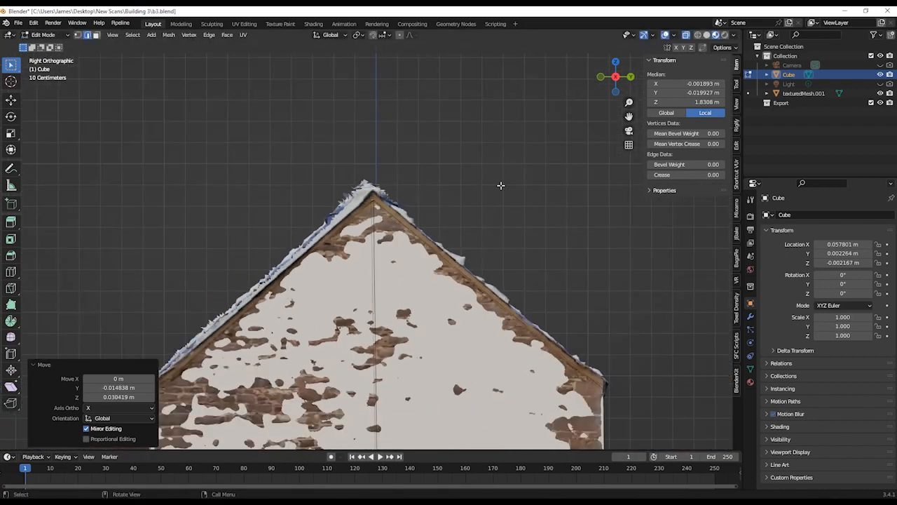
{"action": "left_click", "coordinate": [616, 77]}
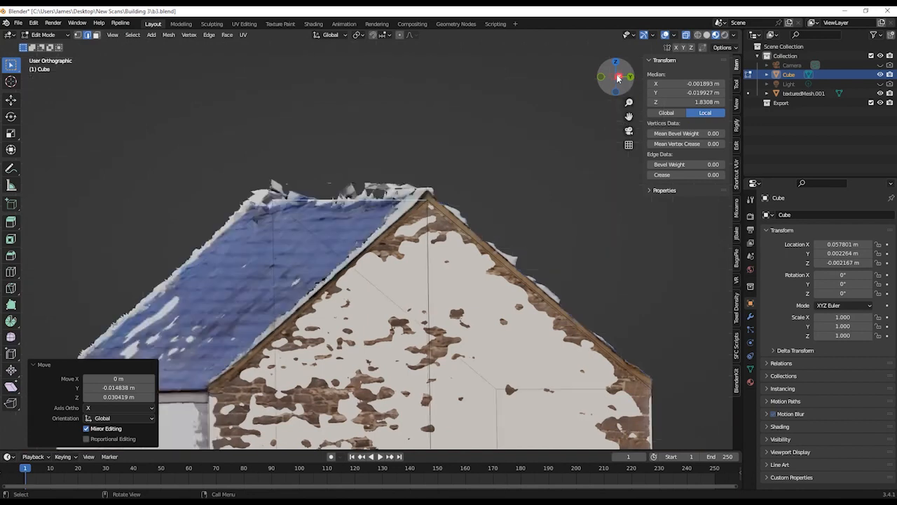
{"action": "scroll", "coordinate": [380, 265], "scroll_direction": "up", "scroll_amount": 3}
{"action": "scroll", "coordinate": [380, 265], "scroll_direction": "up", "scroll_amount": 1}
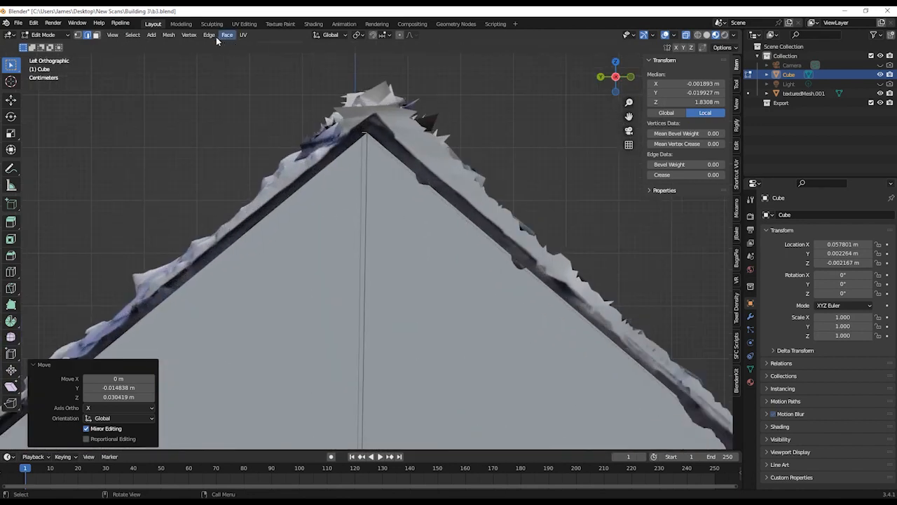
{"action": "left_click", "coordinate": [79, 35]}
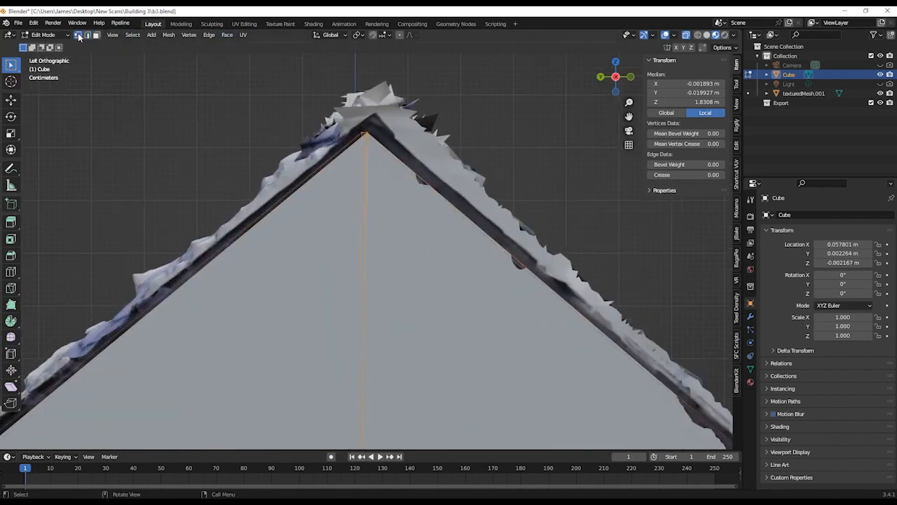
{"action": "left_click", "coordinate": [364, 133]}
{"action": "key", "text": "g"}
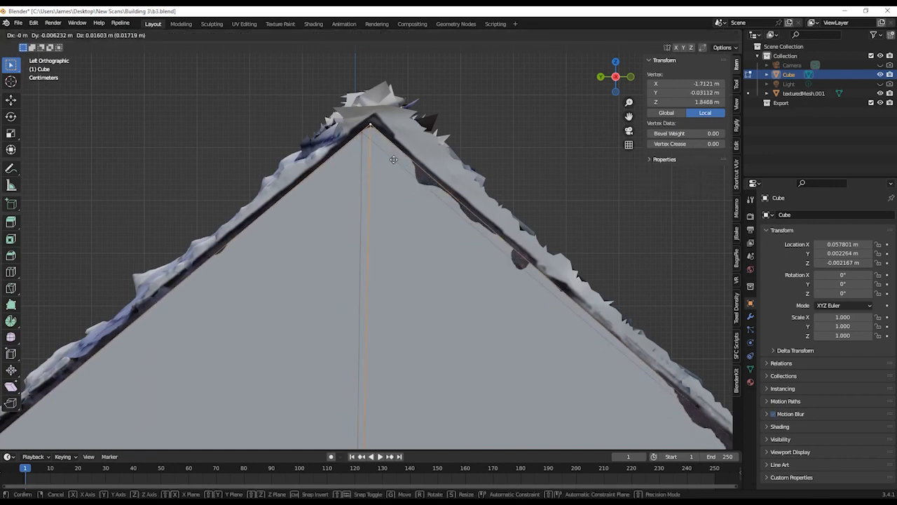
{"action": "left_click", "coordinate": [393, 159]}
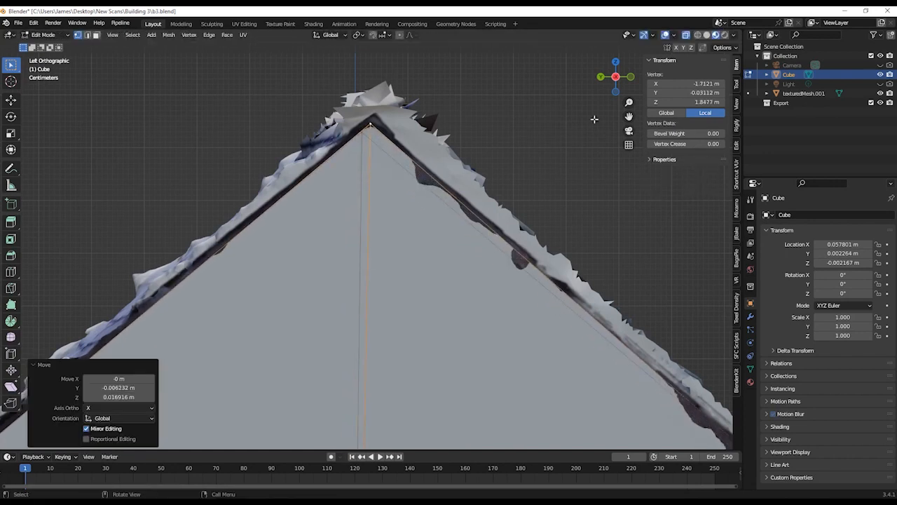
{"action": "left_click", "coordinate": [615, 77]}
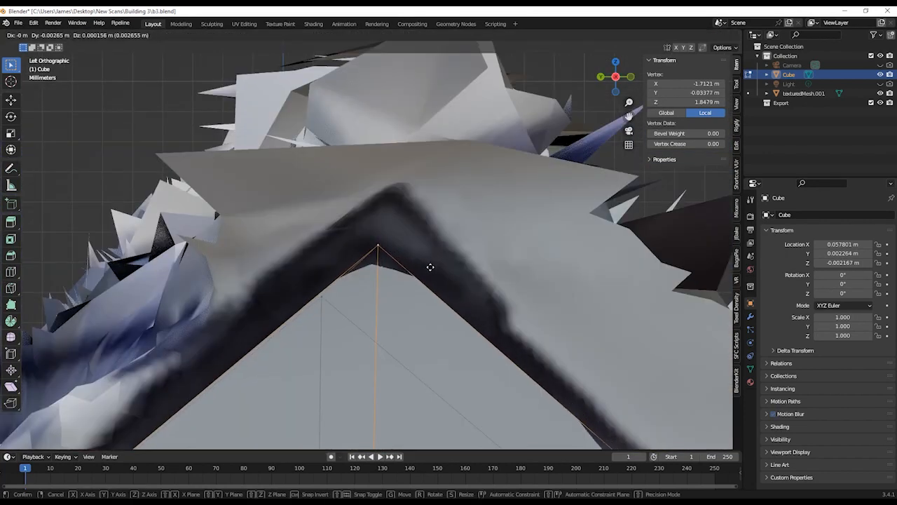
{"action": "left_click", "coordinate": [430, 267]}
- Isolate the cube, select both sloping roof faces in face mode and bring the scan back into view
{"action": "scroll", "coordinate": [432, 267], "scroll_direction": "down", "scroll_amount": 8}
{"action": "mouse_move", "coordinate": [445, 266]}
{"action": "middle_mouse_down"}
{"action": "mouse_move", "coordinate": [495, 253]}
{"action": "mouse_move", "coordinate": [486, 250]}
{"action": "mouse_move", "coordinate": [484, 279]}
{"action": "mouse_move", "coordinate": [552, 274]}
{"action": "mouse_move", "coordinate": [429, 271]}
{"action": "middle_mouse_up"}
{"action": "scroll", "coordinate": [484, 280], "scroll_direction": "down", "scroll_amount": 4}
{"action": "middle_click_drag", "start_coordinate": [479, 245], "coordinate": [339, 194]}
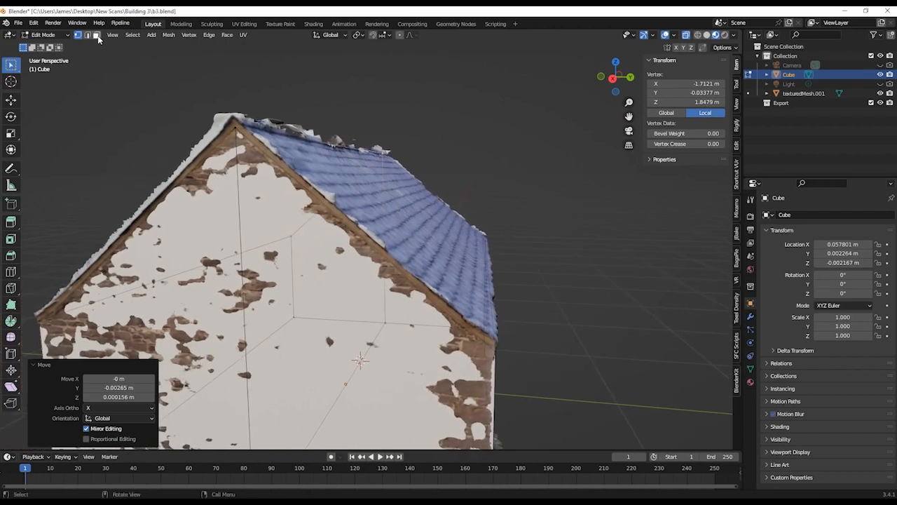
{"action": "key", "text": "KP_Divide"}
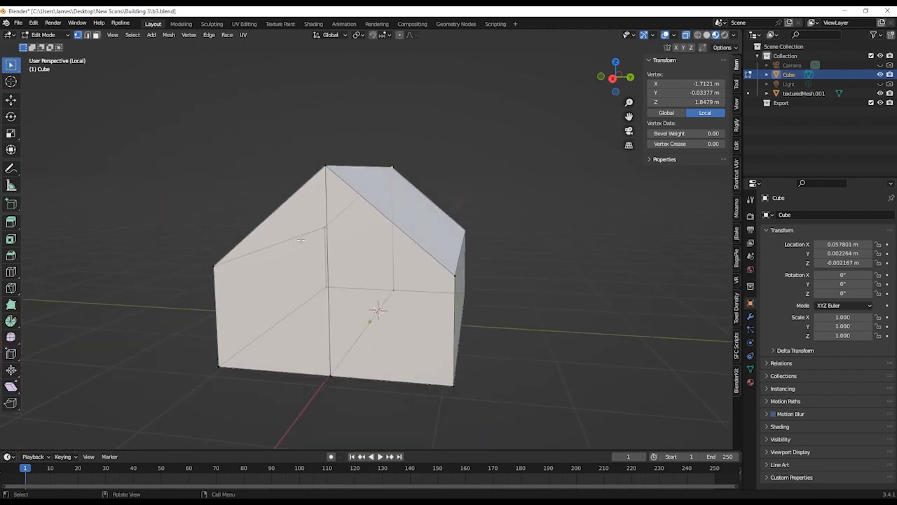
{"action": "left_click", "coordinate": [97, 35]}
{"action": "middle_click_drag", "start_coordinate": [416, 180], "coordinate": [471, 222]}
{"action": "left_click", "coordinate": [413, 218]}
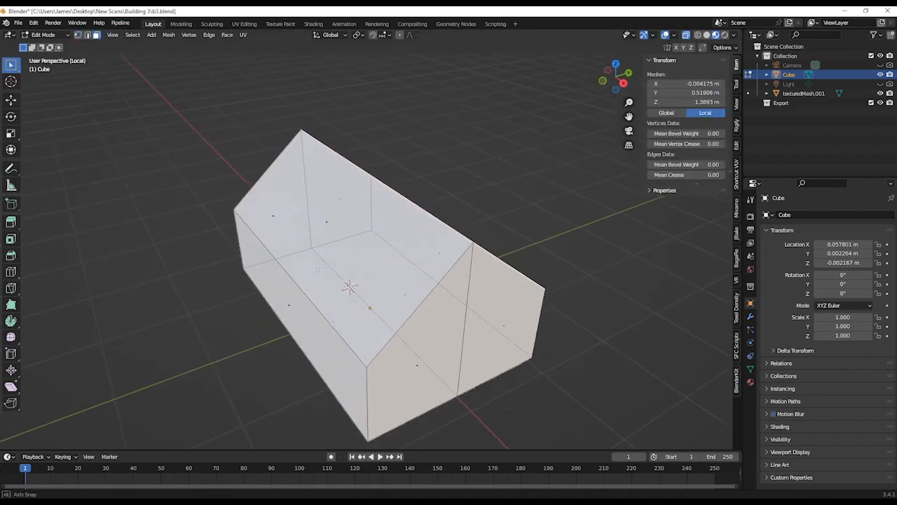
{"action": "left_click", "coordinate": [331, 233], "text": "shift"}
{"action": "middle_click_drag", "start_coordinate": [366, 307], "coordinate": [408, 286]}
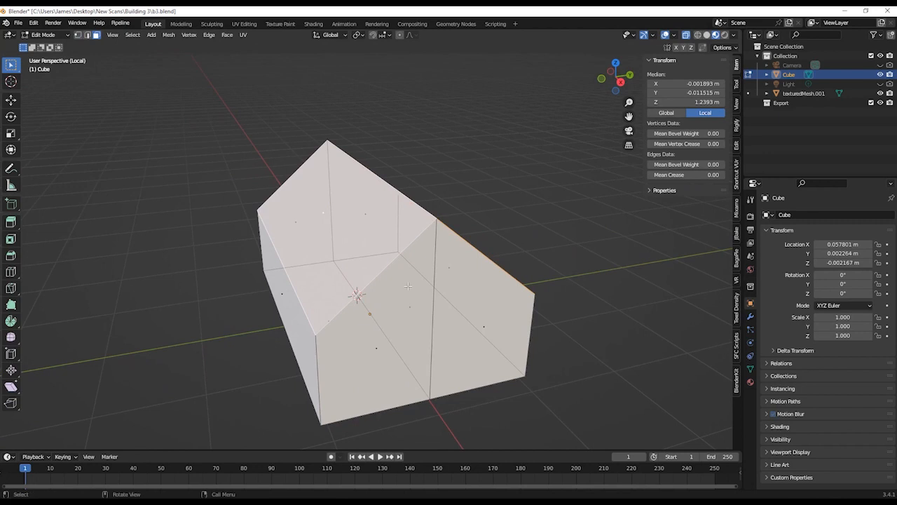
{"action": "key", "text": "KP_Divide"}
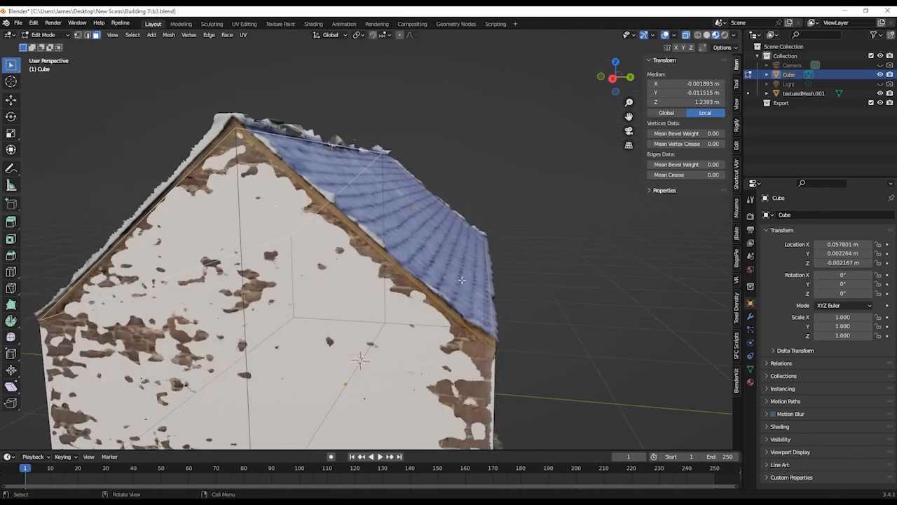
- Extrude the two selected roof faces in place with no offset, running the extrusion twice
{"action": "scroll", "coordinate": [462, 280], "scroll_direction": "up", "scroll_amount": 2}
{"action": "scroll", "coordinate": [462, 280], "scroll_direction": "down", "scroll_amount": 1}
{"action": "key", "text": "e"}
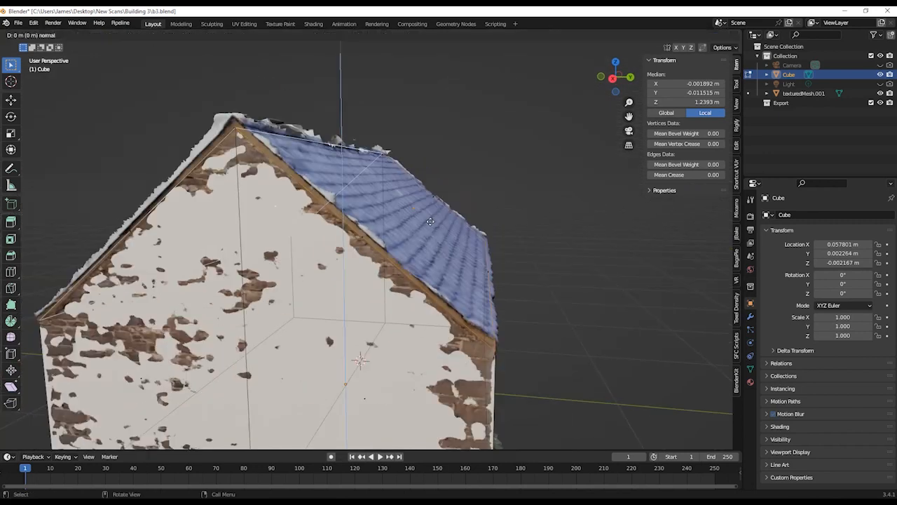
{"action": "right_click", "coordinate": [333, 170]}
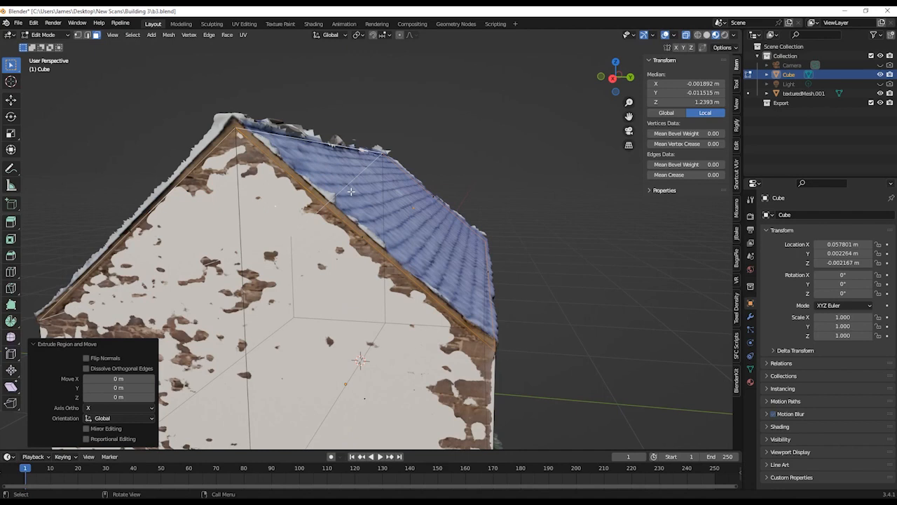
{"action": "key", "text": "e"}
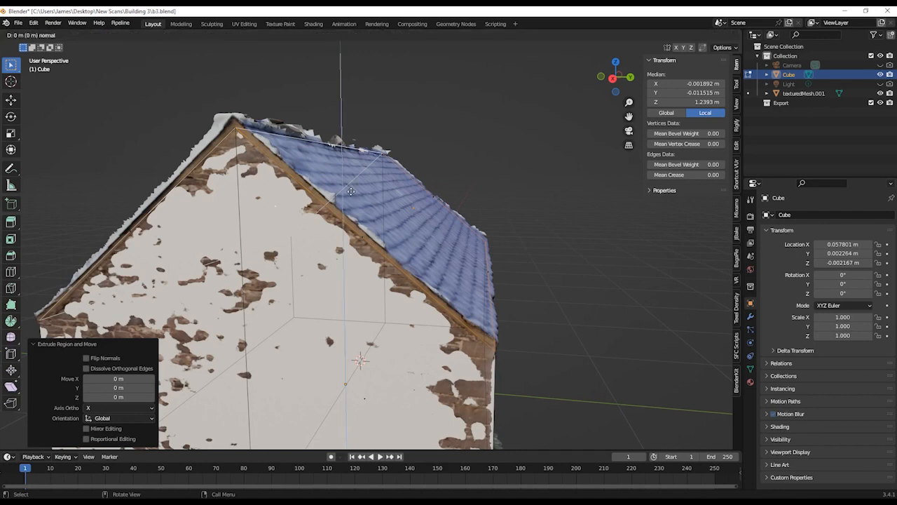
{"action": "right_click", "coordinate": [351, 191]}
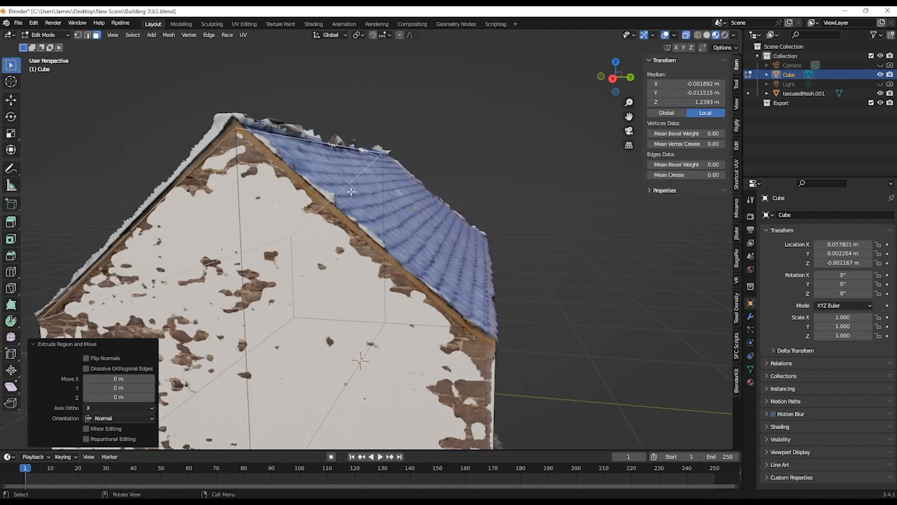
- Raise the two extruded roof faces about 0.046 m along global Z to give the roof thickness
{"action": "key", "text": "e"}
{"action": "key", "text": "z"}
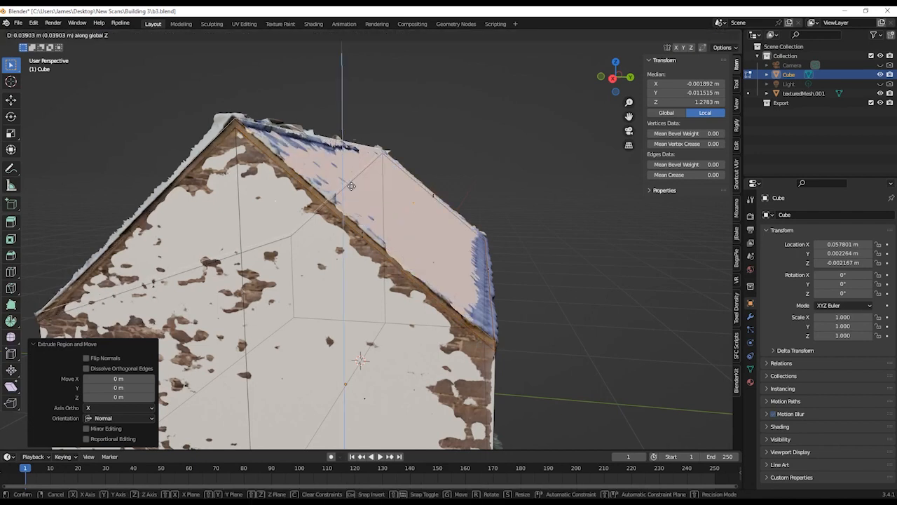
{"action": "left_click", "coordinate": [351, 185]}
{"action": "middle_click_drag", "start_coordinate": [352, 185], "coordinate": [336, 260]}
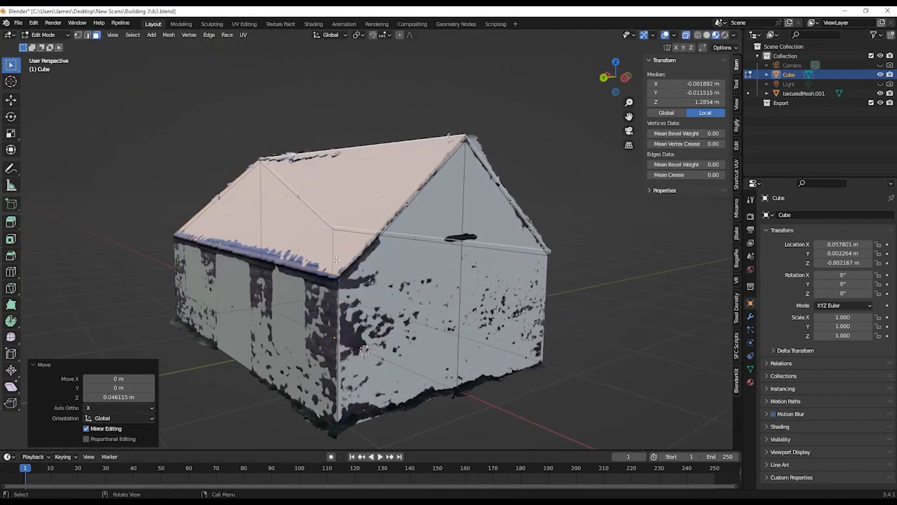
{"action": "key", "text": "KP_Divide"}
{"action": "middle_click_drag", "start_coordinate": [544, 198], "coordinate": [360, 250]}
{"action": "key", "text": "KP_Divide"}
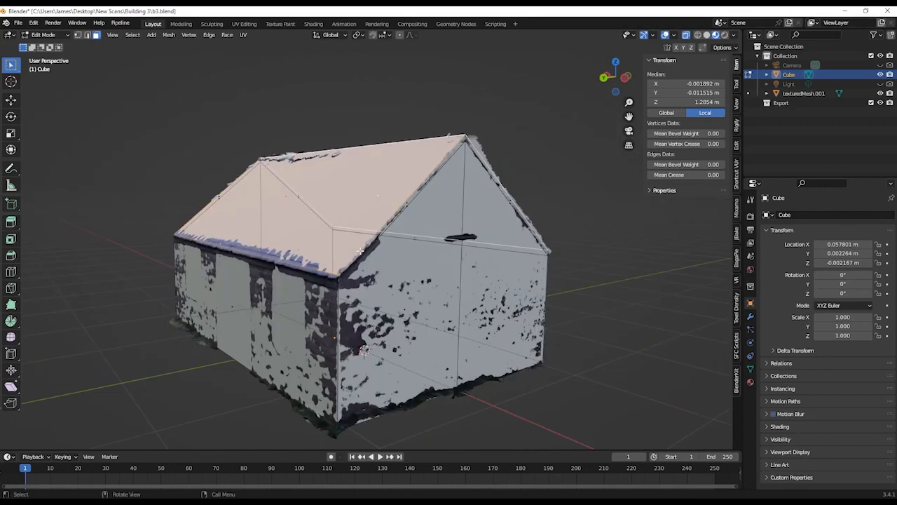
- In edge mode, move the roof's eaves edge on the positive-Y side about 0.028 m in Y and -0.015 m in Z
{"action": "scroll", "coordinate": [429, 279], "scroll_direction": "up", "scroll_amount": 3}
{"action": "middle_click_drag", "start_coordinate": [433, 287], "coordinate": [382, 213]}
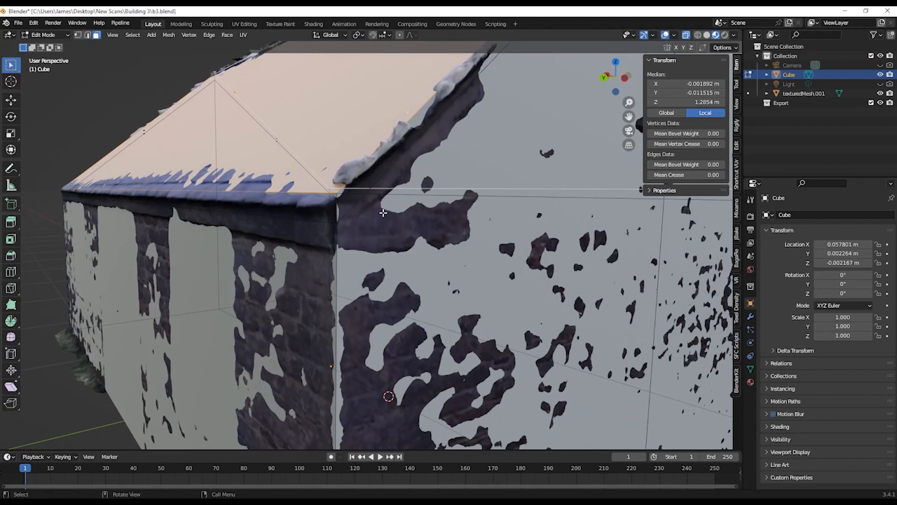
{"action": "left_click", "coordinate": [86, 36]}
{"action": "left_click", "coordinate": [202, 206]}
{"action": "middle_click_drag", "start_coordinate": [260, 234], "coordinate": [362, 252]}
{"action": "scroll", "coordinate": [362, 253], "scroll_direction": "up", "scroll_amount": 5}
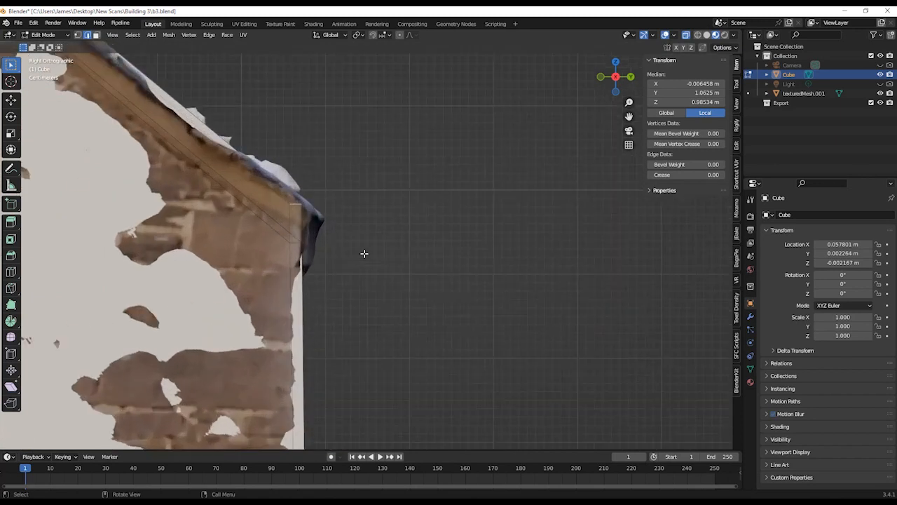
{"action": "scroll", "coordinate": [364, 253], "scroll_direction": "up", "scroll_amount": 2}
{"action": "key", "text": "g"}
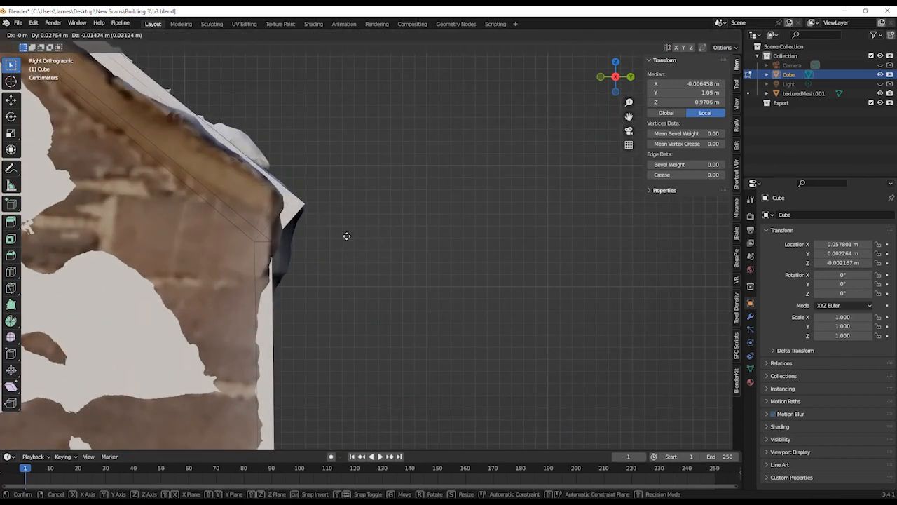
{"action": "left_click", "coordinate": [349, 237]}
- In the right orthographic view, move the opposite eaves edge about -0.027 m in Y and -0.021 m in Z
{"action": "middle_click_drag", "start_coordinate": [360, 236], "coordinate": [329, 196]}
{"action": "scroll", "coordinate": [163, 215], "scroll_direction": "up", "scroll_amount": 3}
{"action": "left_click", "coordinate": [319, 213]}
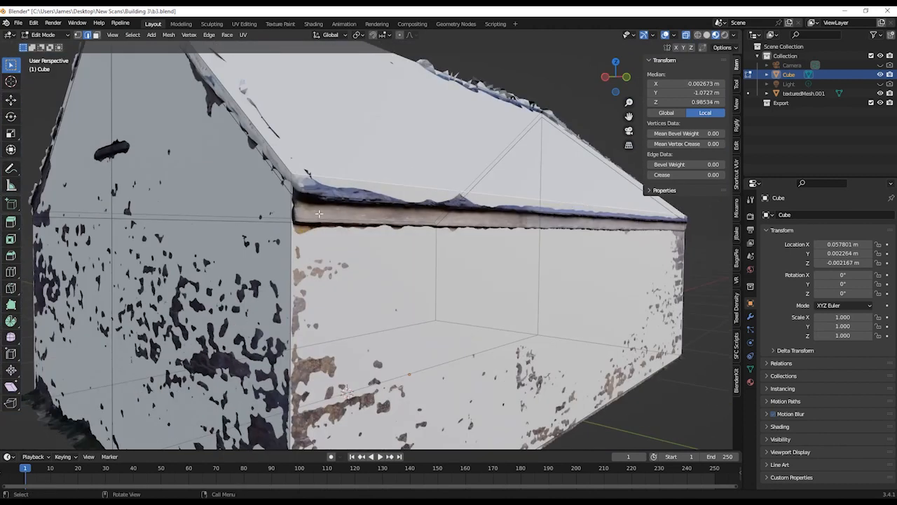
{"action": "key", "text": "KP_3"}
{"action": "scroll", "coordinate": [343, 175], "scroll_direction": "up", "scroll_amount": 6}
{"action": "middle_click_drag", "start_coordinate": [362, 208], "coordinate": [432, 319], "text": "shift"}
{"action": "key", "text": "g"}
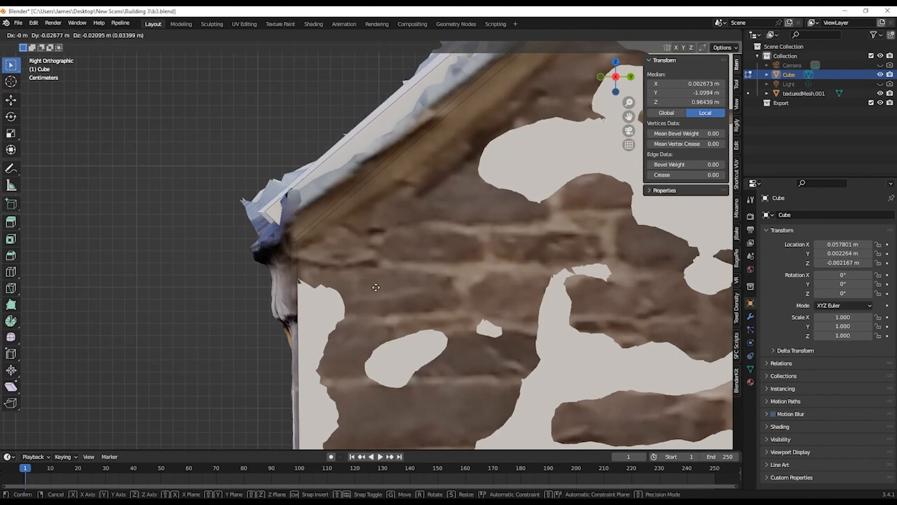
{"action": "left_click", "coordinate": [376, 287]}
- Extrude the four narrow roof-edge faces at both gables in place and fatten them outwards about 0.016 m
{"action": "scroll", "coordinate": [422, 251], "scroll_direction": "down", "scroll_amount": 9}
{"action": "middle_click_drag", "start_coordinate": [406, 257], "coordinate": [136, 157]}
{"action": "key", "text": "alt+a"}
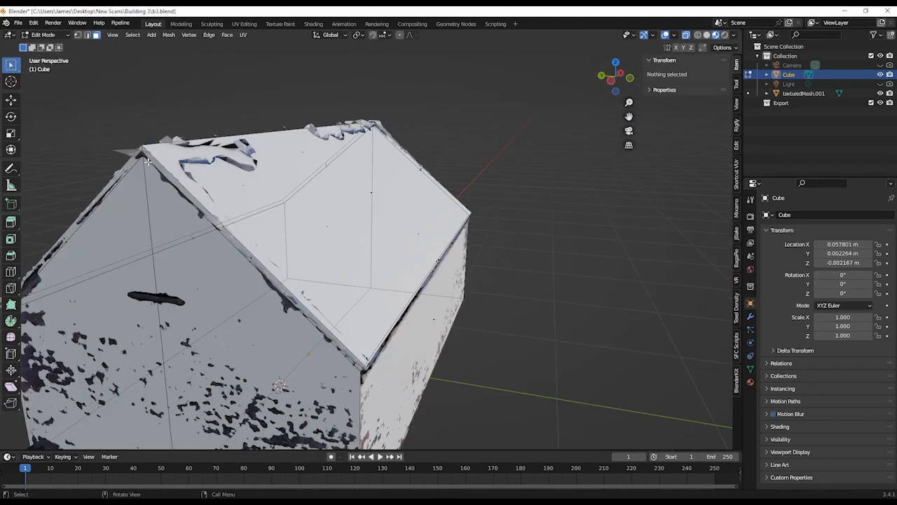
{"action": "middle_click_drag", "start_coordinate": [294, 204], "coordinate": [352, 199]}
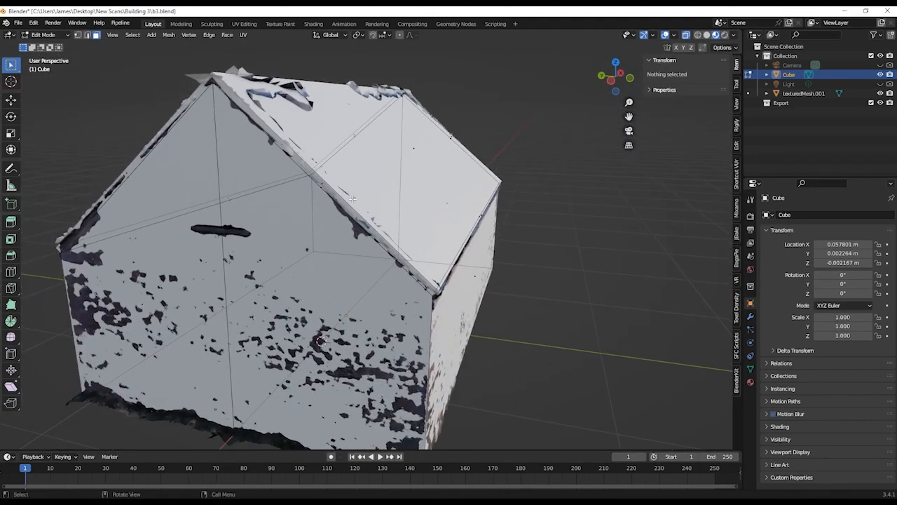
{"action": "left_click", "coordinate": [325, 185]}
{"action": "left_click", "coordinate": [126, 172], "text": "shift"}
{"action": "middle_click_drag", "start_coordinate": [425, 226], "coordinate": [592, 238]}
{"action": "left_click", "coordinate": [362, 191], "text": "shift"}
{"action": "left_click", "coordinate": [499, 190], "text": "shift"}
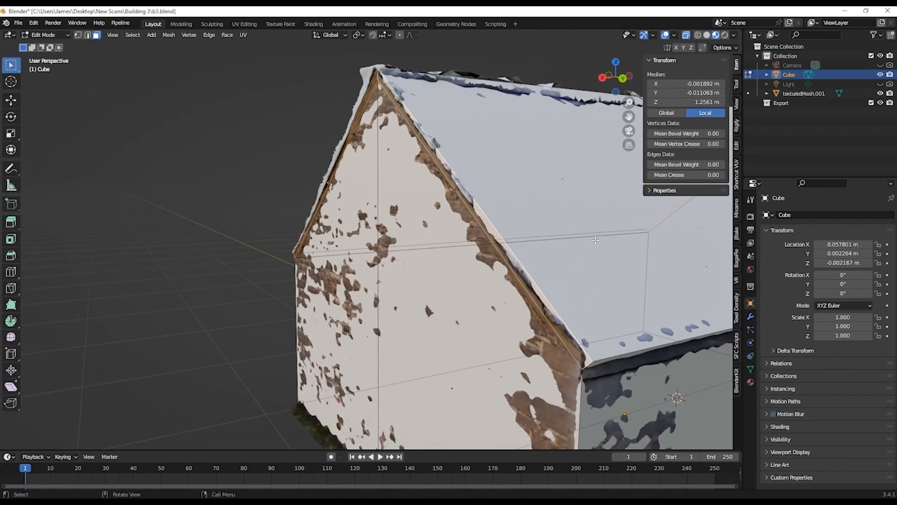
{"action": "key", "text": "e"}
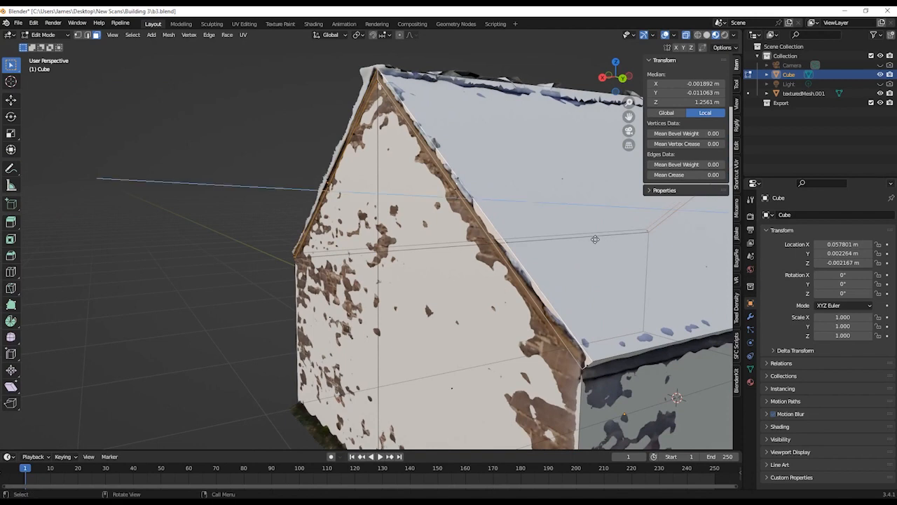
{"action": "key", "text": "Escape"}
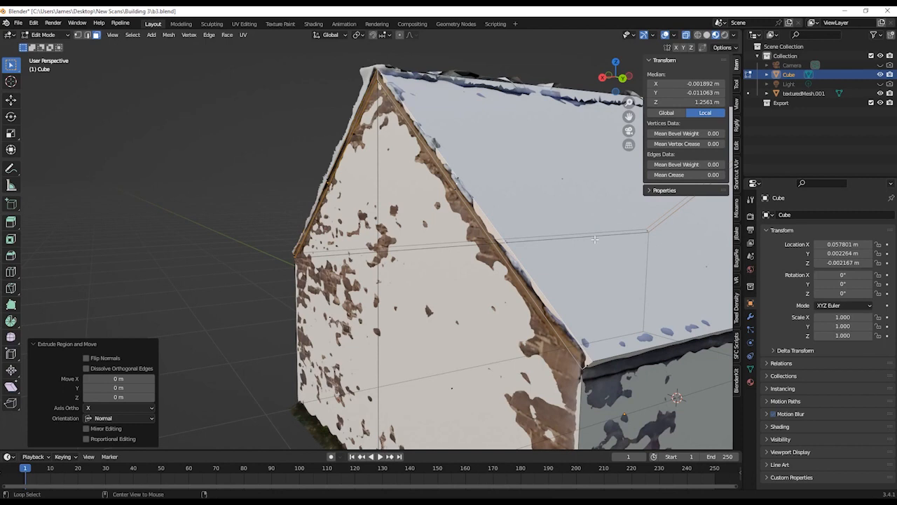
{"action": "key", "text": "alt+s"}
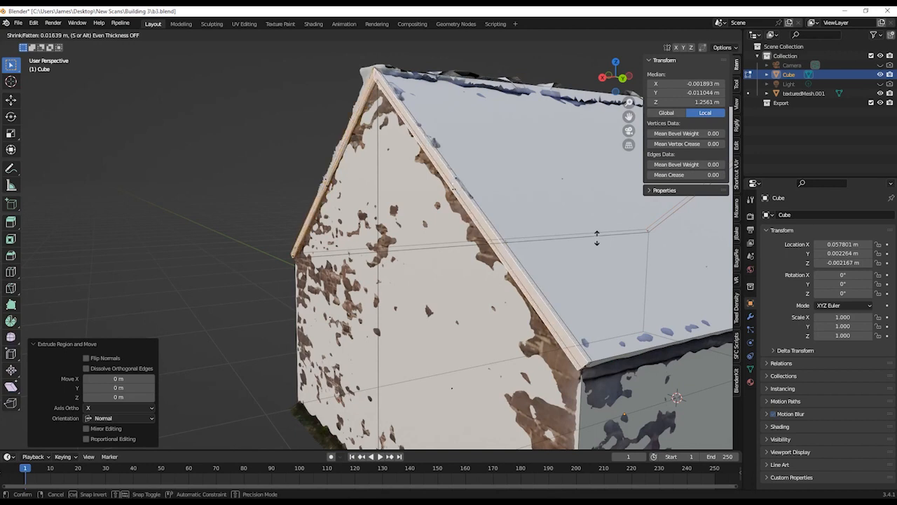
{"action": "left_click", "coordinate": [596, 238]}
- Examine the low-poly building on its own in Object Mode, checking the roof overhang at the gables and eaves
{"action": "key", "text": "Tab"}
{"action": "middle_click_drag", "start_coordinate": [597, 238], "coordinate": [443, 281]}
{"action": "key", "text": "slash"}
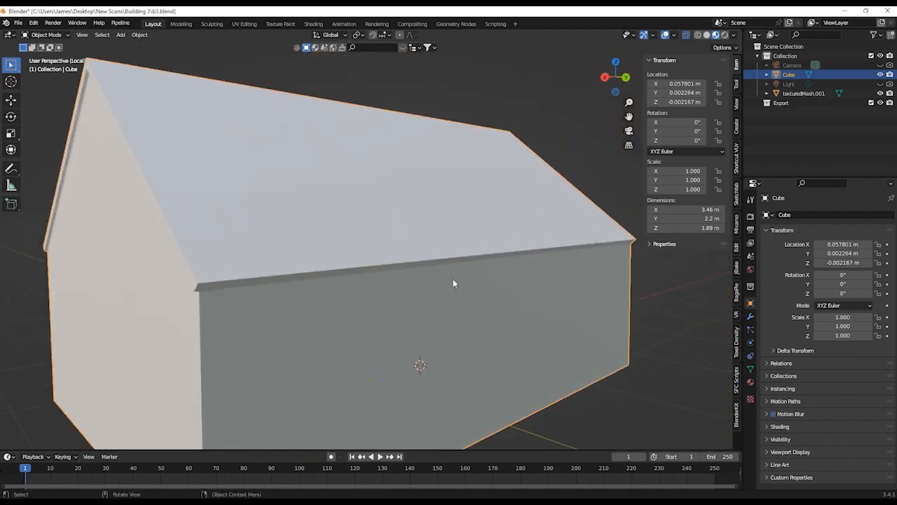
{"action": "key", "text": "Tab"}
{"action": "middle_click_drag", "start_coordinate": [561, 279], "coordinate": [291, 209]}
{"action": "key", "text": "KP_Divide"}
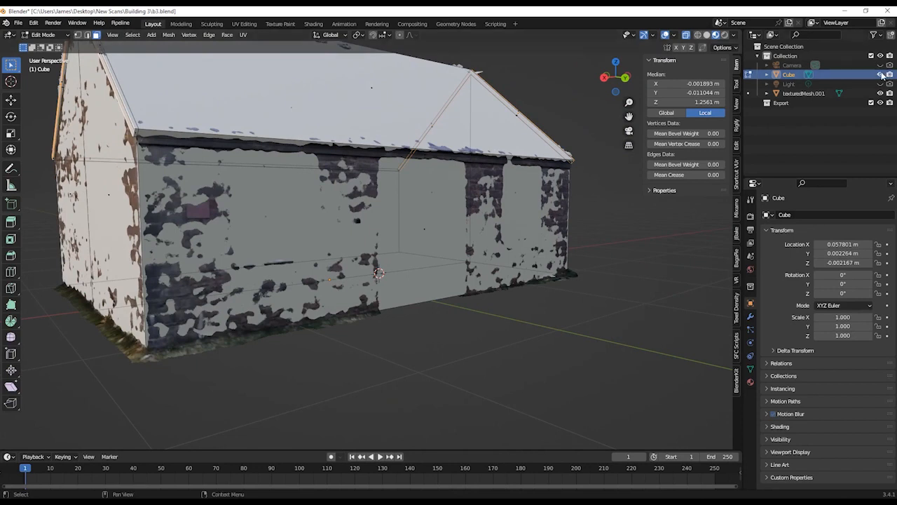
- Rename the cube object as Low-Res and the textured scan mesh as Hi-Res
{"action": "double_click", "coordinate": [790, 75]}
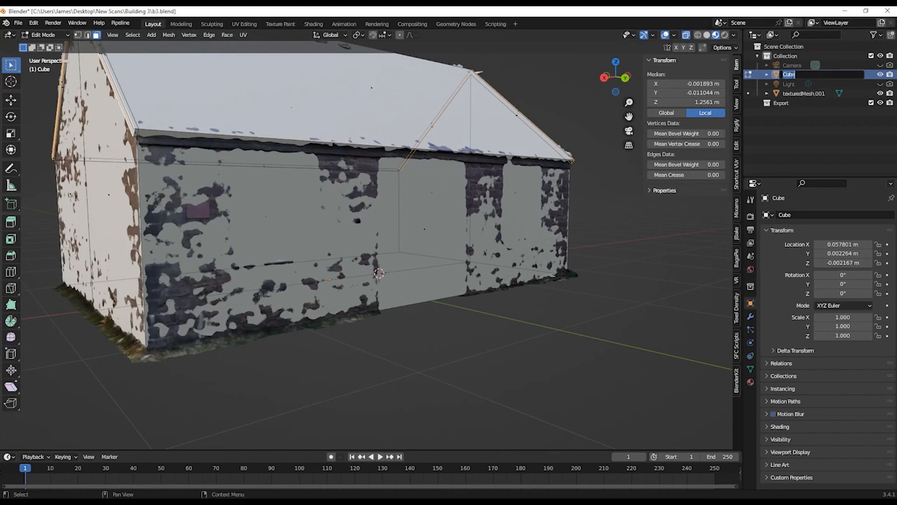
{"action": "type", "text": "Low-Re"}
{"action": "key", "text": "Return"}
{"action": "double_click", "coordinate": [802, 93]}
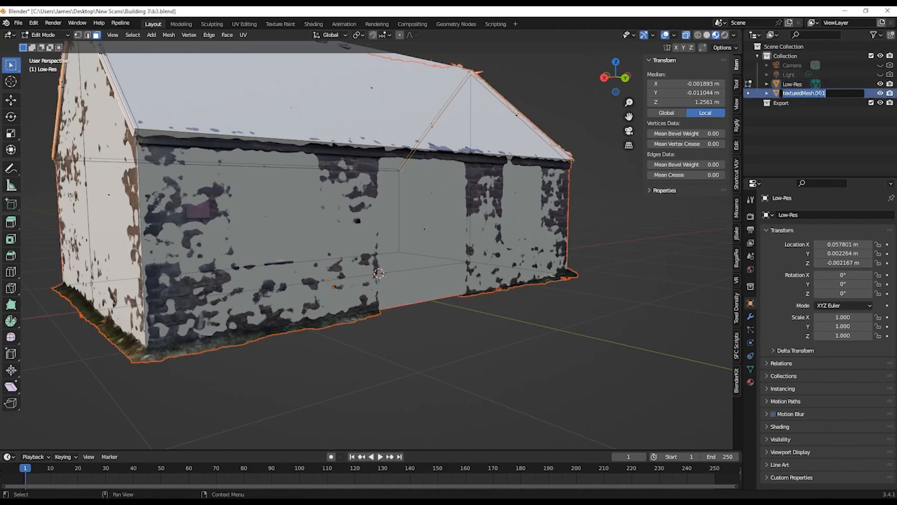
{"action": "type", "text": "Hi-Res"}
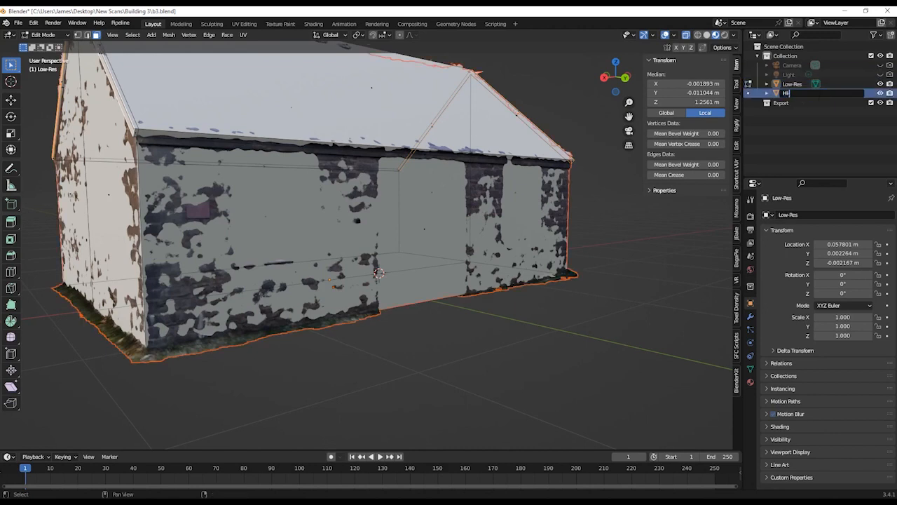
{"action": "key", "text": "Return"}
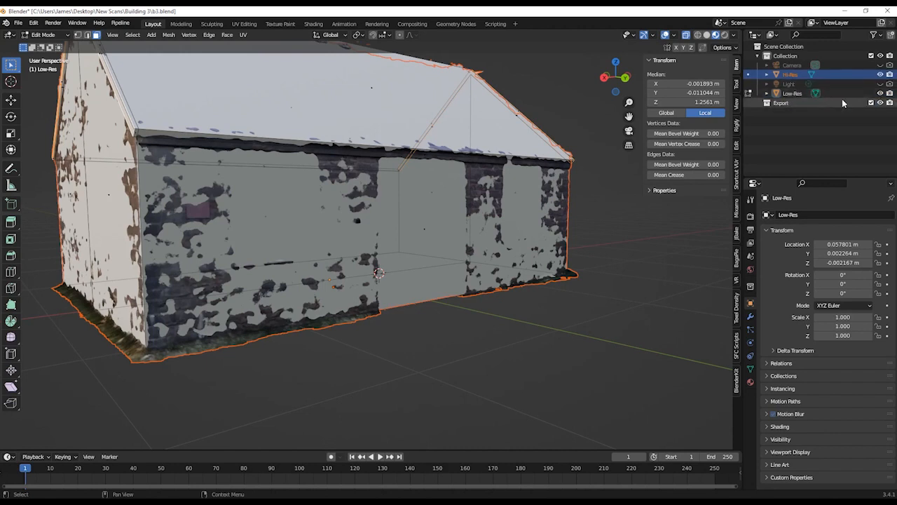
- Temporarily hide the Low-Res object and examine the scan's windows, doorway and stone walls
{"action": "left_click", "coordinate": [880, 94]}
{"action": "middle_click_drag", "start_coordinate": [542, 214], "coordinate": [319, 204]}
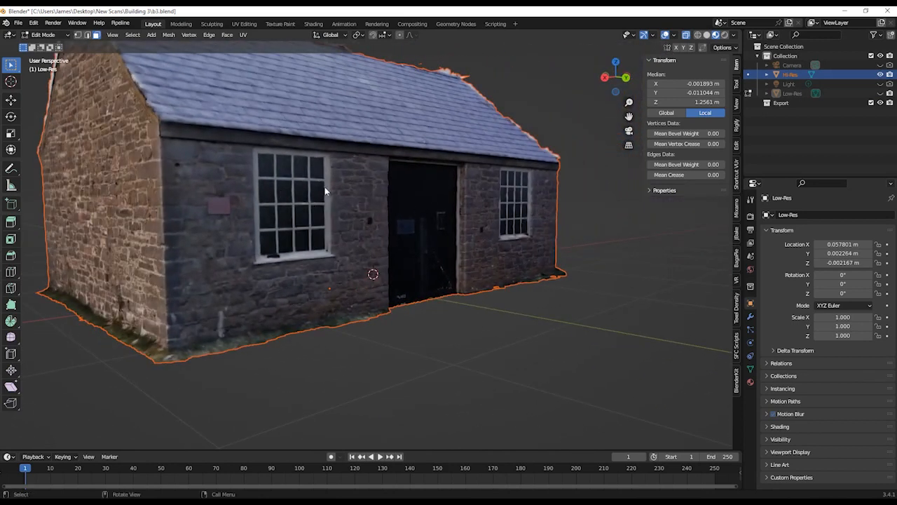
{"action": "middle_click_drag", "start_coordinate": [558, 195], "coordinate": [380, 127]}
{"action": "scroll", "coordinate": [519, 214], "scroll_direction": "down", "scroll_amount": 4}
{"action": "scroll", "coordinate": [479, 176], "scroll_direction": "up", "scroll_amount": 3}
{"action": "middle_click_drag", "start_coordinate": [467, 167], "coordinate": [364, 207]}
{"action": "scroll", "coordinate": [301, 201], "scroll_direction": "up", "scroll_amount": 2}
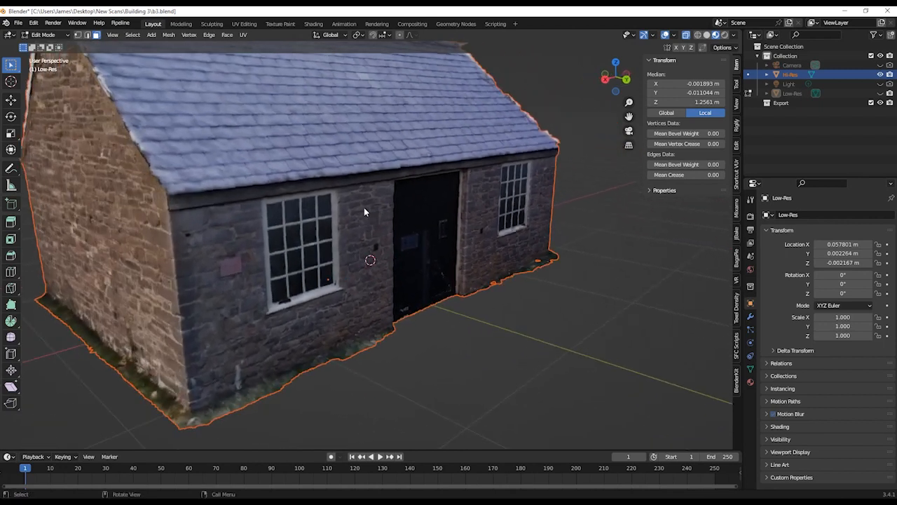
{"action": "left_click", "coordinate": [882, 93]}
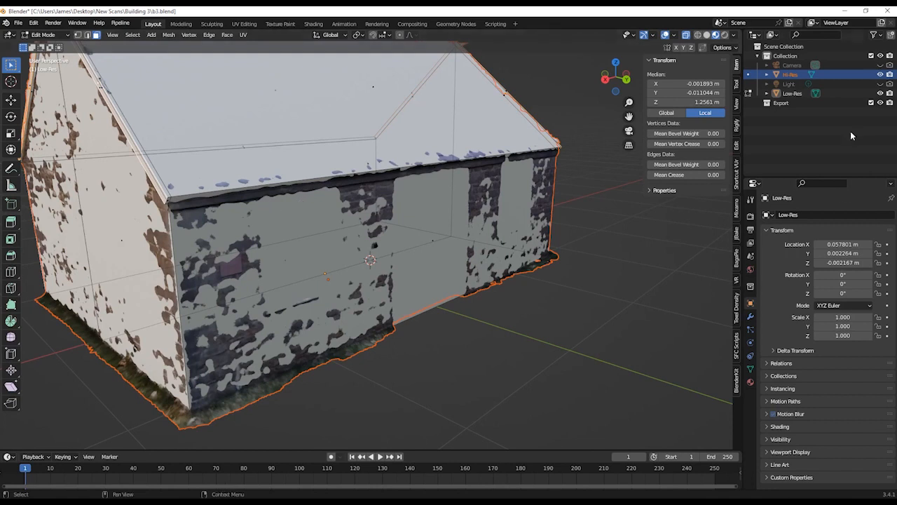
- Add vertical loop cuts along both sides of the doorway, with slide factors of about -0.234 and -0.257
{"action": "middle_click_drag", "start_coordinate": [201, 306], "coordinate": [253, 237]}
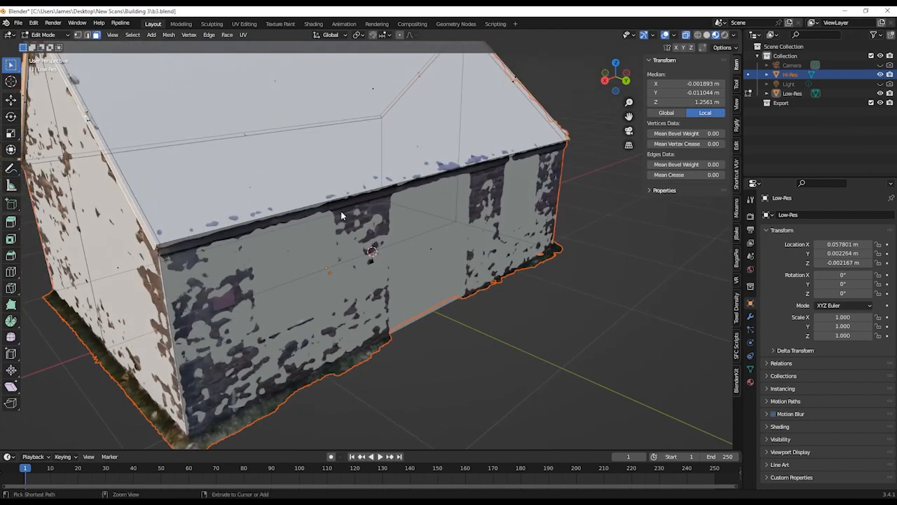
{"action": "key", "text": "ctrl+r"}
{"action": "left_click", "coordinate": [420, 211]}
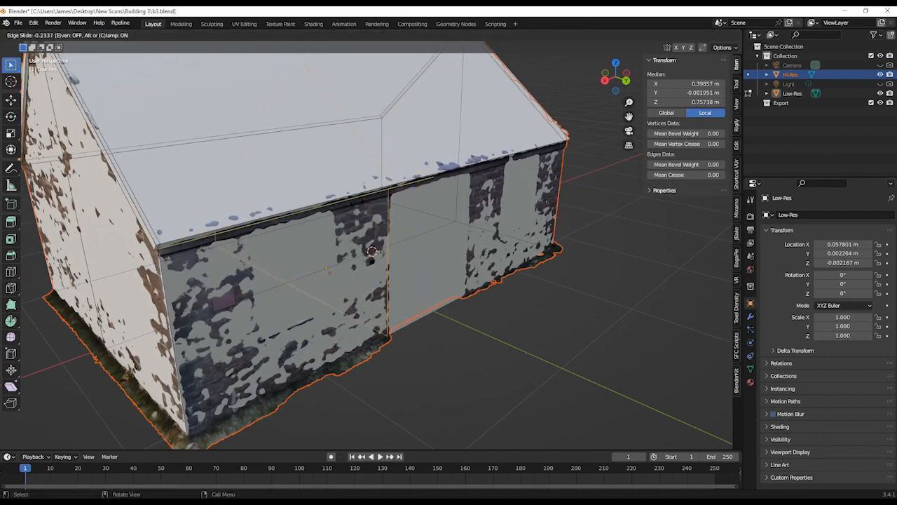
{"action": "left_click", "coordinate": [435, 263]}
{"action": "middle_click_drag", "start_coordinate": [435, 262], "coordinate": [384, 258]}
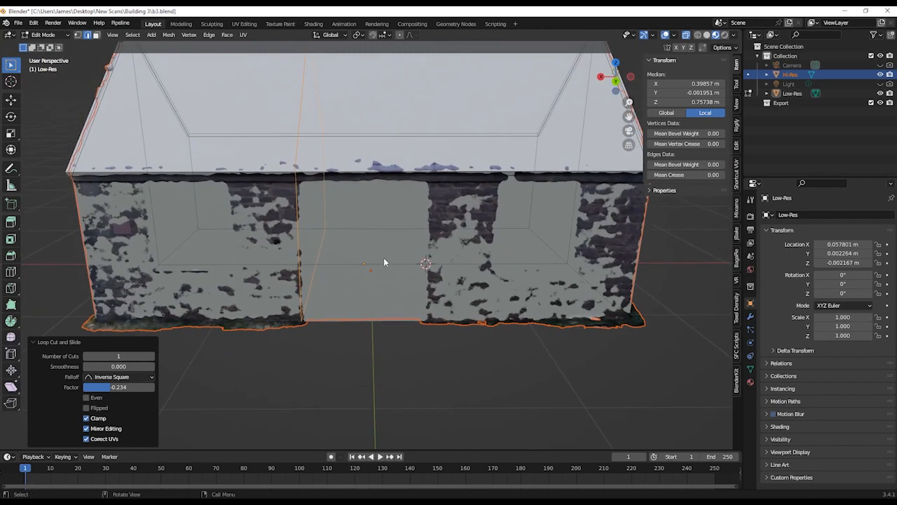
{"action": "key", "text": "ctrl+r"}
{"action": "left_click", "coordinate": [370, 170]}
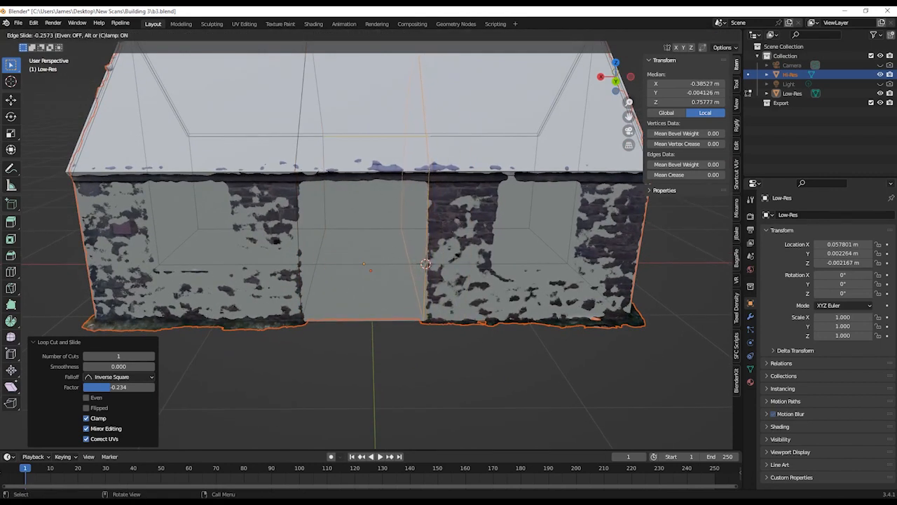
{"action": "left_click", "coordinate": [437, 241]}
{"action": "middle_click_drag", "start_coordinate": [437, 241], "coordinate": [359, 255]}
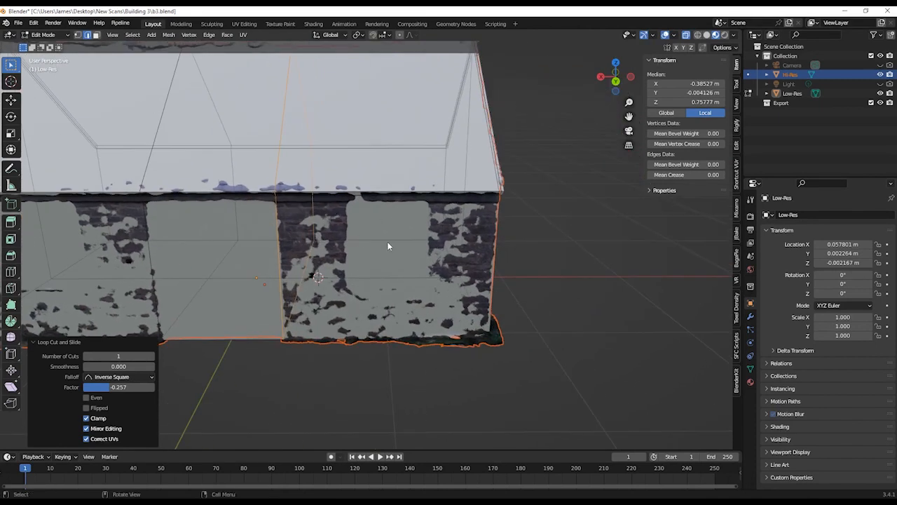
- Add horizontal loop cuts just below the eaves and at the window sills, with slide factors of about -0.927 and 0.255
{"action": "scroll", "coordinate": [387, 245], "scroll_direction": "down", "scroll_amount": 4}
{"action": "middle_click_drag", "start_coordinate": [374, 223], "coordinate": [360, 191]}
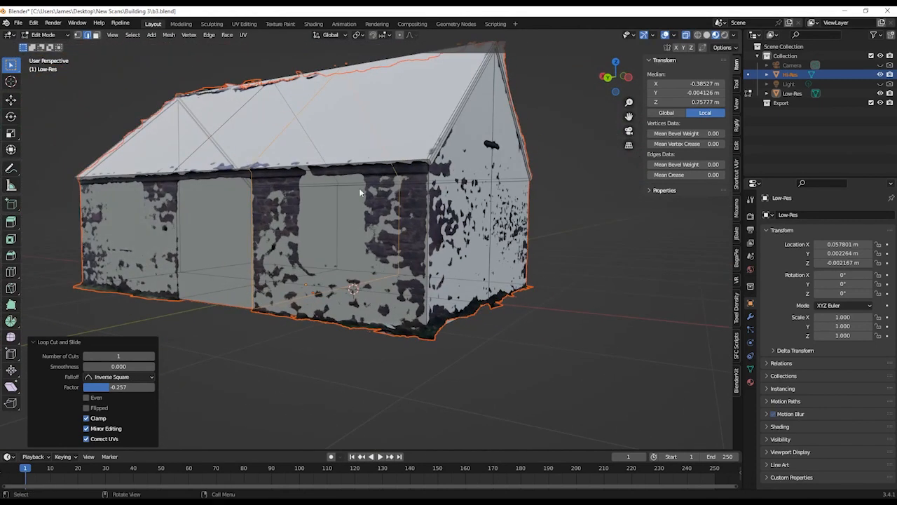
{"action": "key", "text": "ctrl+r"}
{"action": "left_click", "coordinate": [426, 209]}
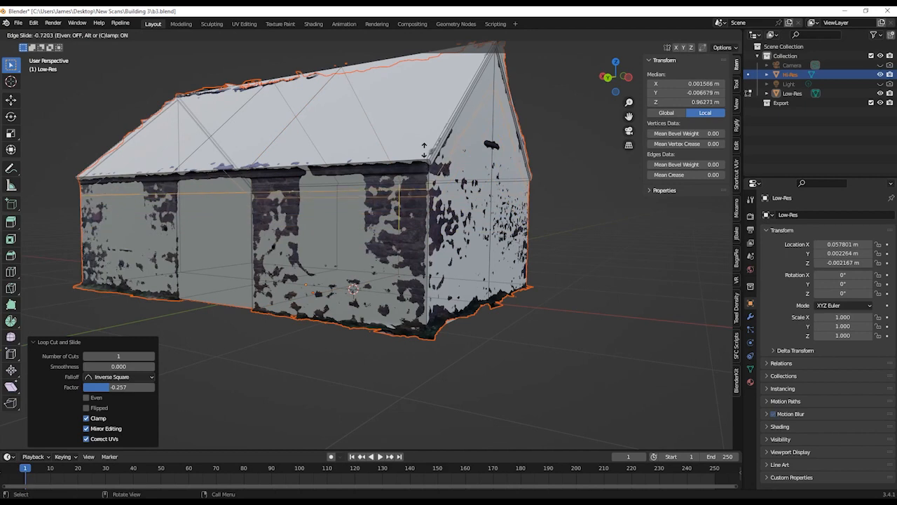
{"action": "left_click", "coordinate": [436, 254]}
{"action": "key", "text": "ctrl+r"}
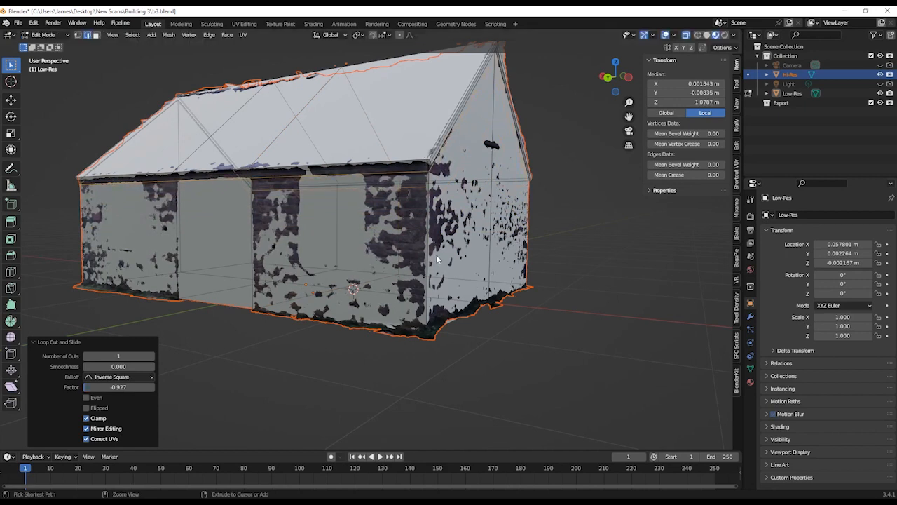
{"action": "left_click", "coordinate": [421, 258]}
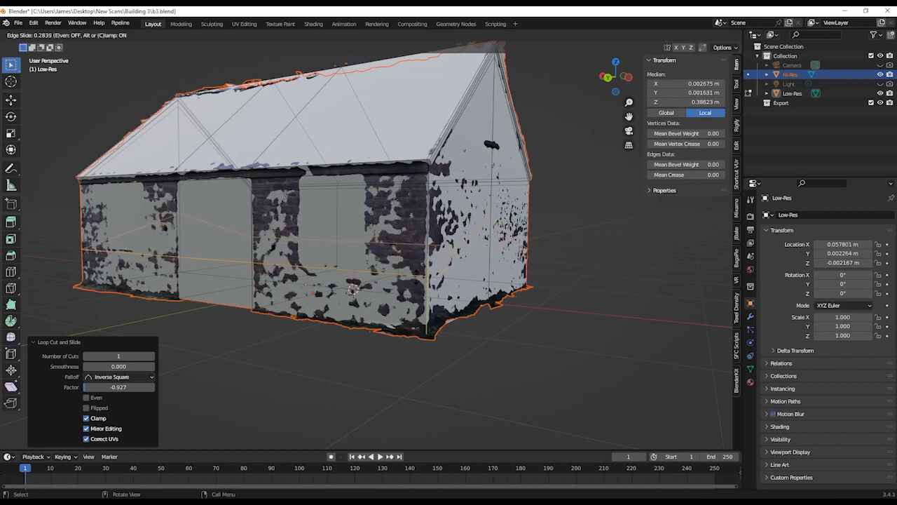
{"action": "left_click", "coordinate": [417, 275]}
{"action": "middle_click_drag", "start_coordinate": [321, 278], "coordinate": [387, 276]}
- Add vertical loop cuts along both sides of the front wall's left window, sliding the outer one to about -0.390
{"action": "key", "text": "ctrl+r"}
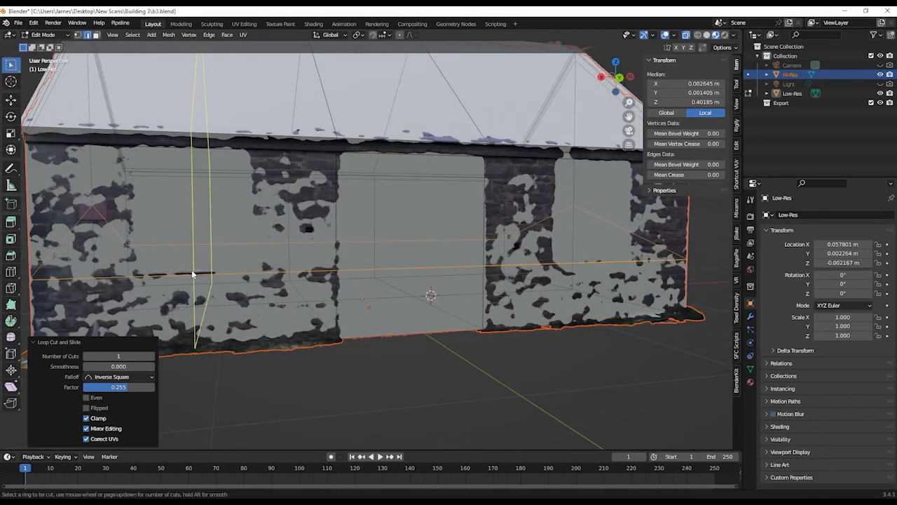
{"action": "left_click", "coordinate": [193, 274]}
{"action": "left_click", "coordinate": [131, 273]}
{"action": "key", "text": "ctrl+r"}
{"action": "left_click", "coordinate": [175, 276]}
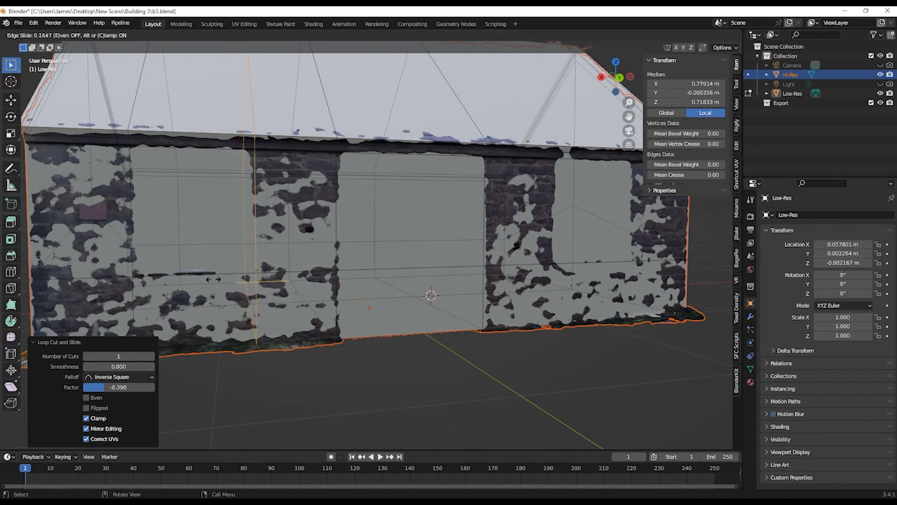
{"action": "left_click", "coordinate": [327, 262]}
- Add a vertical loop cut along the door-side edge of the right window, with a slide factor of about -0.378
{"action": "middle_click_drag", "start_coordinate": [427, 279], "coordinate": [362, 276]}
{"action": "key", "text": "ctrl+r"}
{"action": "left_click", "coordinate": [366, 273]}
{"action": "left_click", "coordinate": [340, 278]}
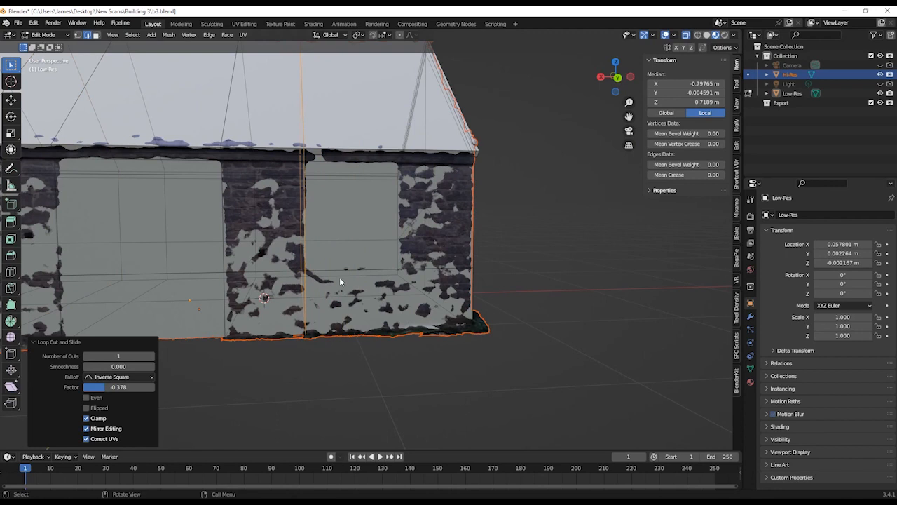
- Add a vertical loop cut along the outer edge of the front wall's right window, with a slide factor of about 0.078
{"action": "key", "text": "ctrl+r"}
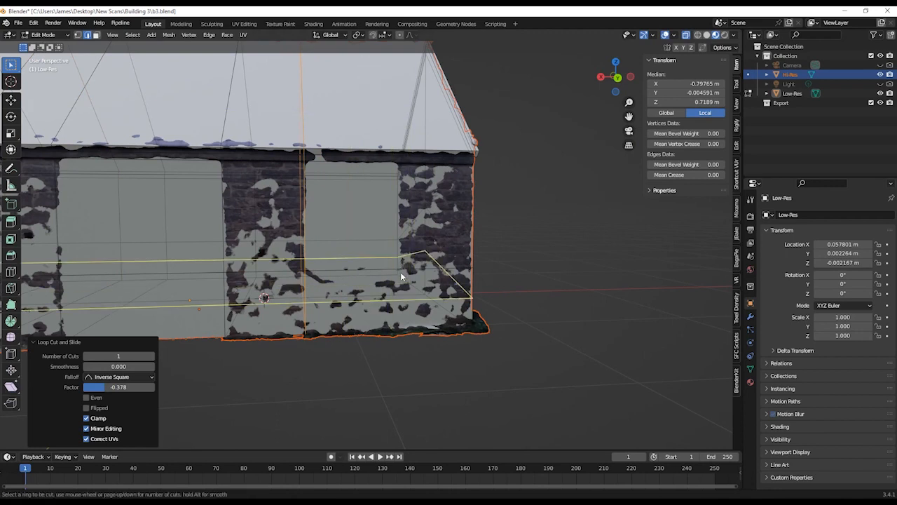
{"action": "left_click", "coordinate": [399, 269]}
{"action": "left_click", "coordinate": [406, 265]}
{"action": "middle_click_drag", "start_coordinate": [406, 265], "coordinate": [498, 200]}
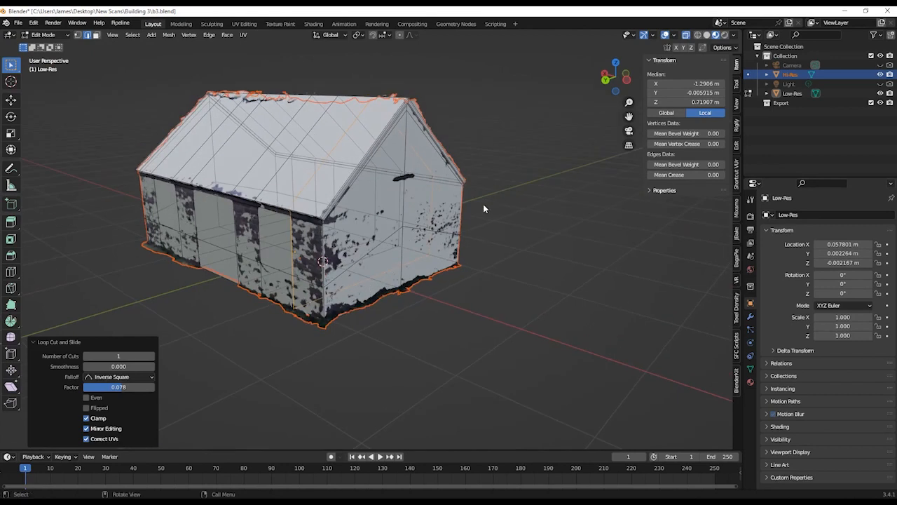
- Isolate the low-poly mesh and copy the Z value of the gable wall's front corner vertex on the sill loop
{"action": "key", "text": "KP_Divide"}
{"action": "middle_click_drag", "start_coordinate": [445, 225], "coordinate": [376, 302]}
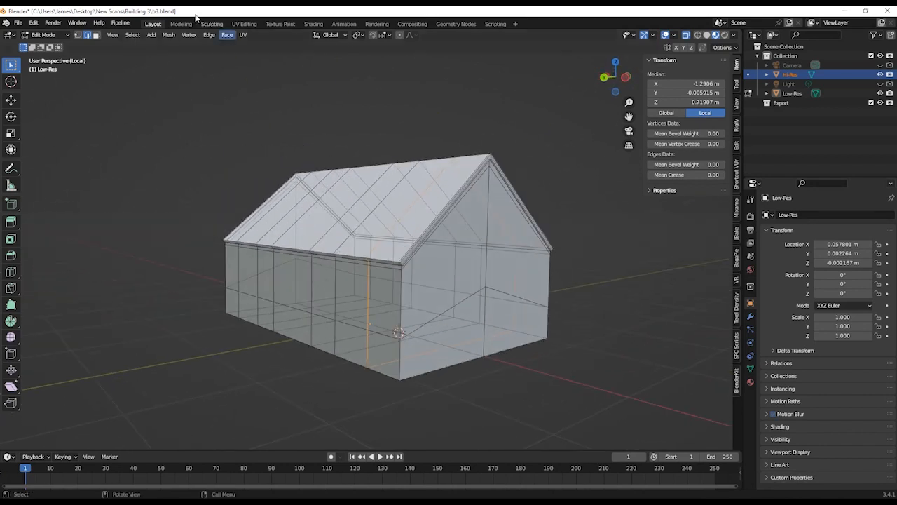
{"action": "left_click", "coordinate": [78, 35]}
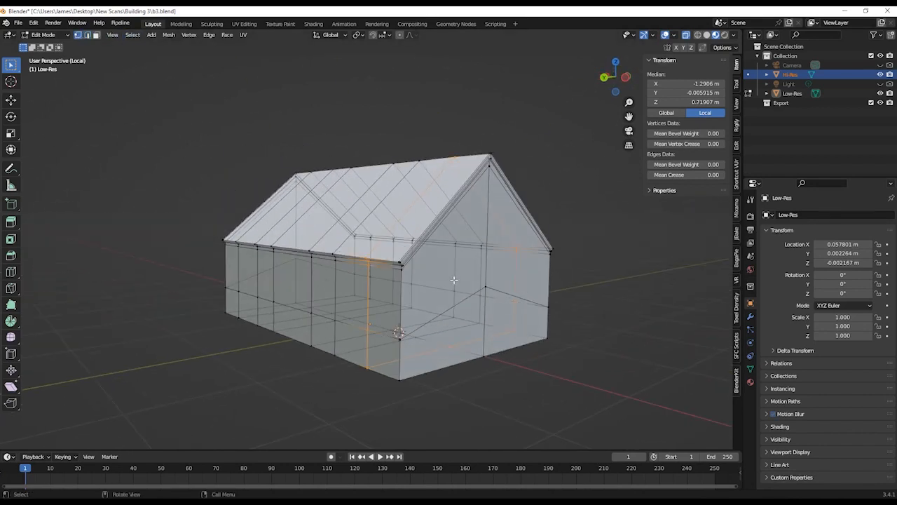
{"action": "left_click", "coordinate": [490, 289]}
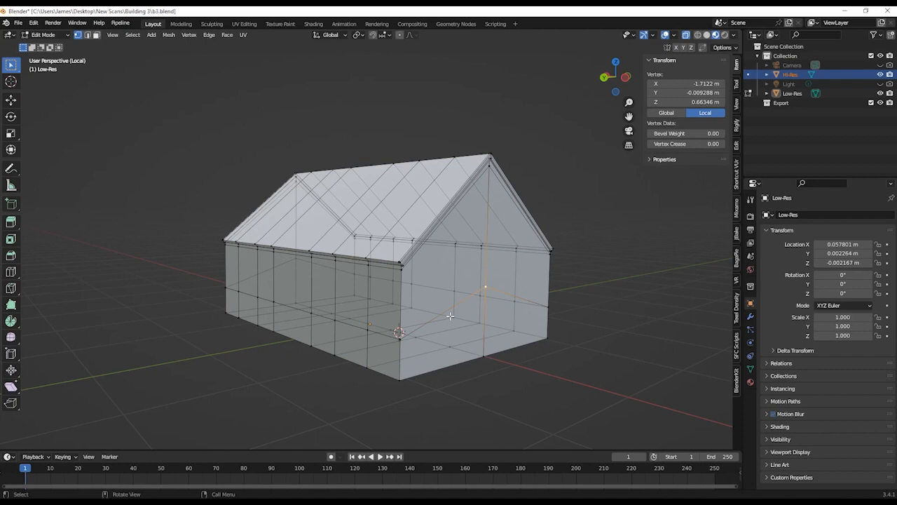
{"action": "left_click", "coordinate": [406, 341]}
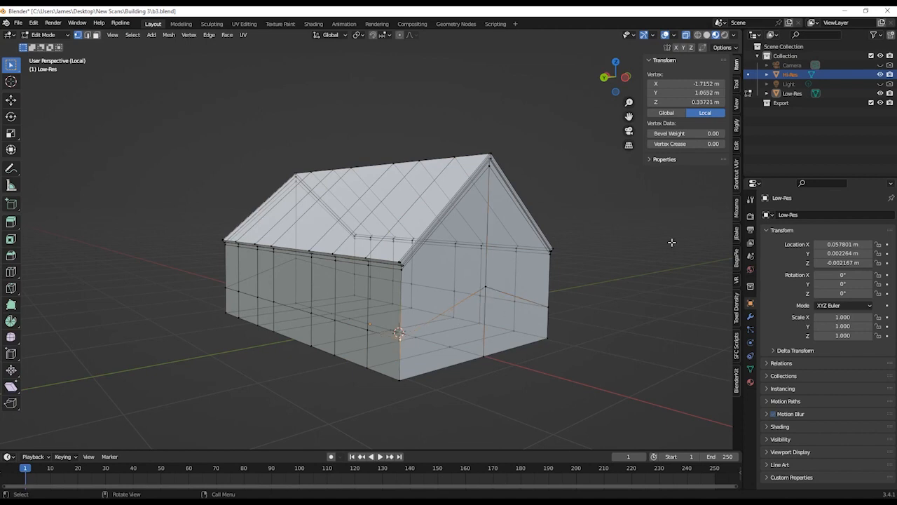
{"action": "left_click", "coordinate": [694, 101]}
{"action": "key", "text": "ctrl+c"}
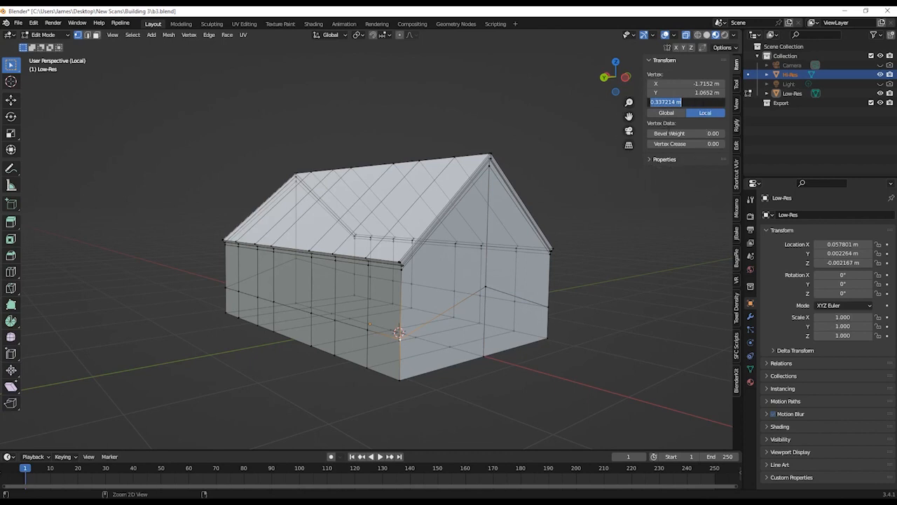
{"action": "key", "text": "Return"}
- Set the Z of the middle sill-loop vertex on both gable walls to the copied 0.337214 m
{"action": "left_click", "coordinate": [486, 285]}
{"action": "left_click", "coordinate": [695, 101]}
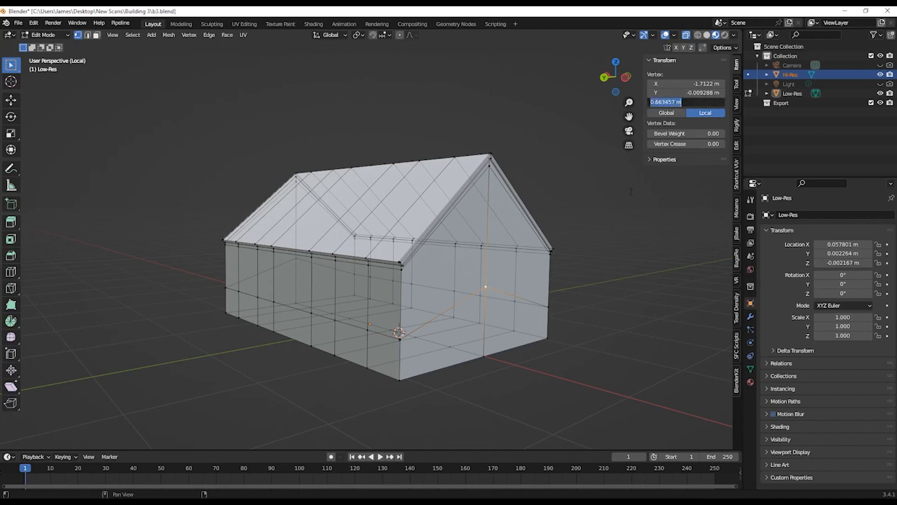
{"action": "key", "text": "Return"}
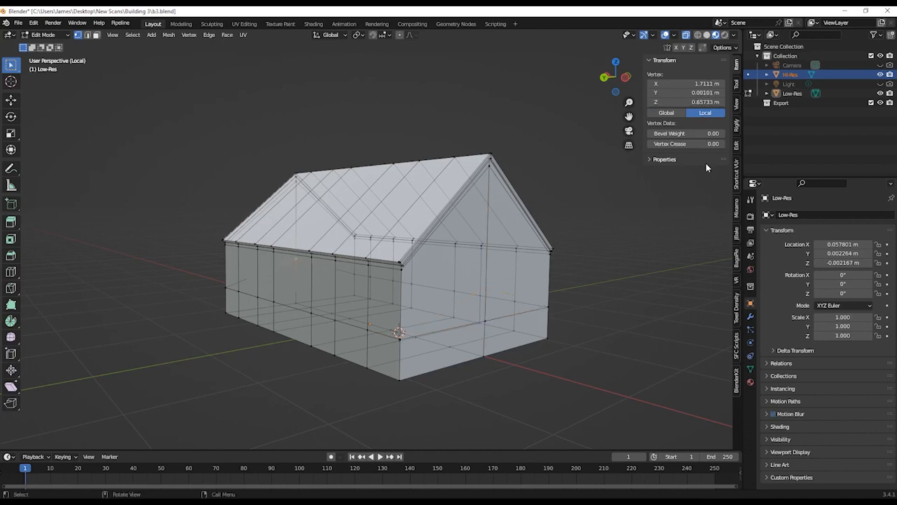
{"action": "left_click", "coordinate": [691, 102]}
{"action": "key", "text": "ctrl+v"}
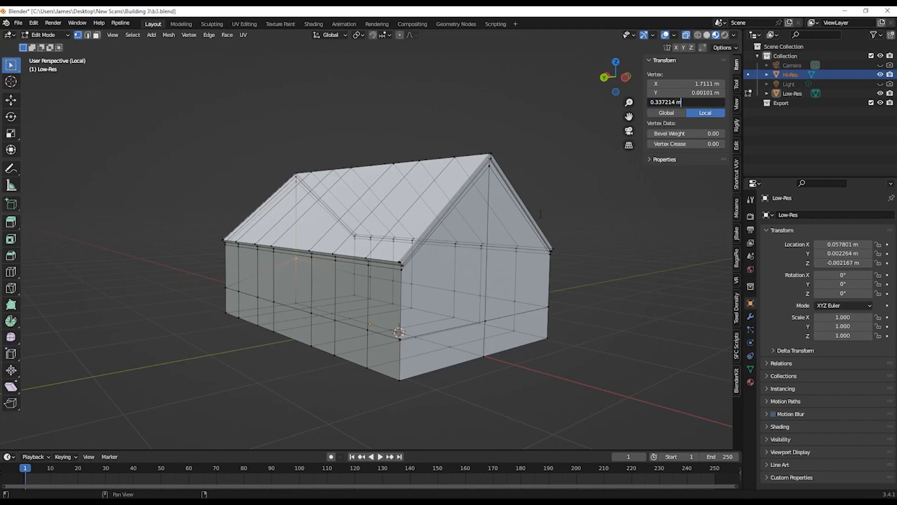
{"action": "key", "text": "Return"}
- Select both window faces and the upper and lower doorway faces on the front wall
{"action": "middle_click_drag", "start_coordinate": [296, 361], "coordinate": [263, 317]}
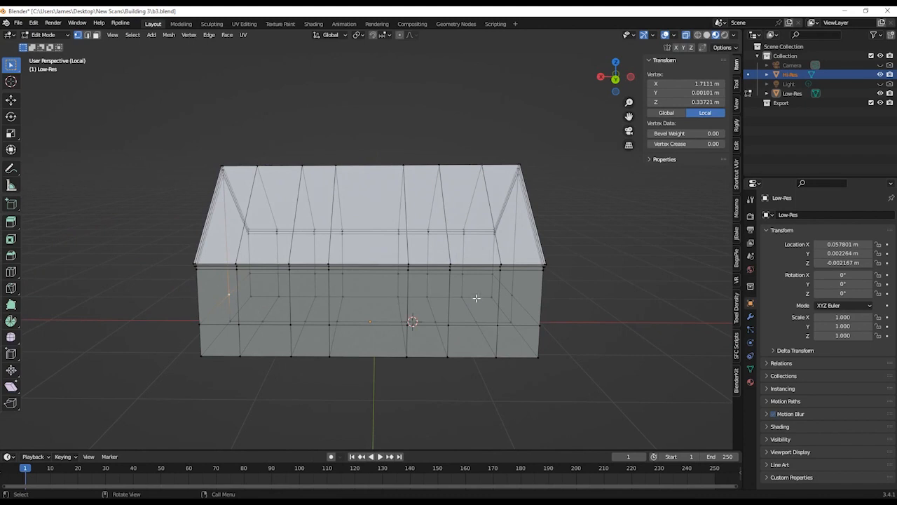
{"action": "left_click", "coordinate": [96, 34]}
{"action": "middle_click_drag", "start_coordinate": [294, 236], "coordinate": [237, 234]}
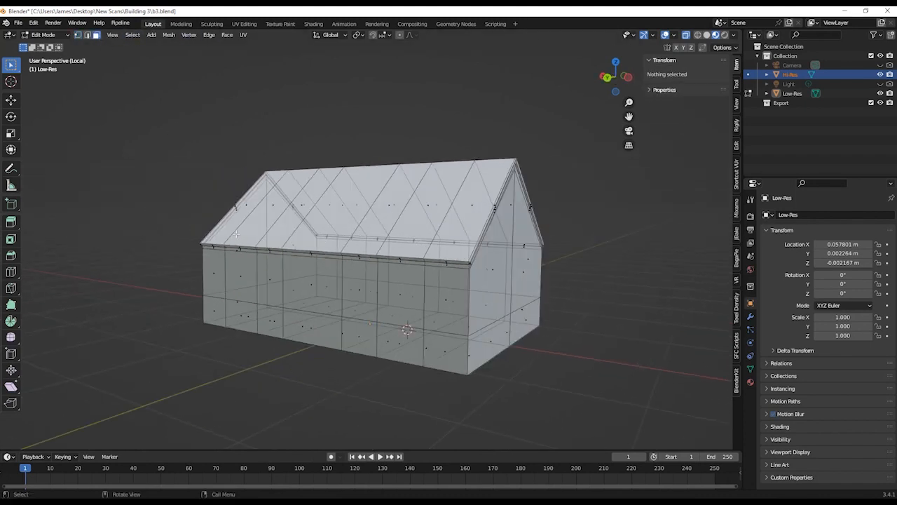
{"action": "left_click", "coordinate": [240, 278]}
{"action": "middle_click_drag", "start_coordinate": [331, 312], "coordinate": [331, 305]}
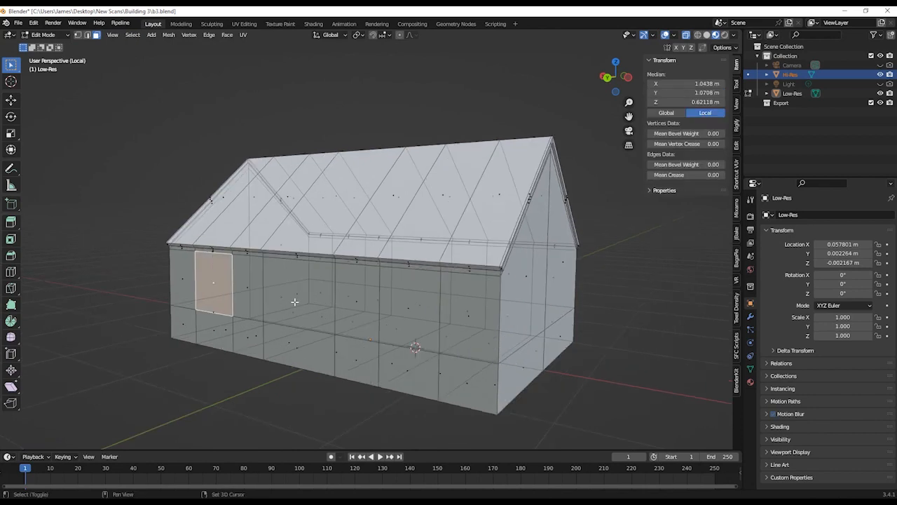
{"action": "left_click", "coordinate": [296, 295], "text": "shift"}
{"action": "left_click", "coordinate": [316, 352], "text": "shift"}
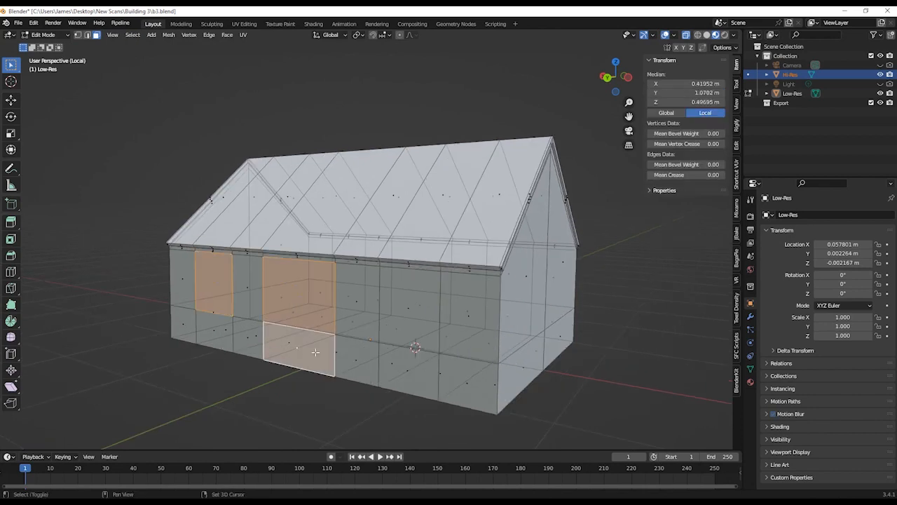
{"action": "left_click", "coordinate": [411, 311], "text": "shift"}
{"action": "middle_click_drag", "start_coordinate": [411, 310], "coordinate": [448, 311]}
{"action": "middle_click_drag", "start_coordinate": [327, 300], "coordinate": [414, 296]}
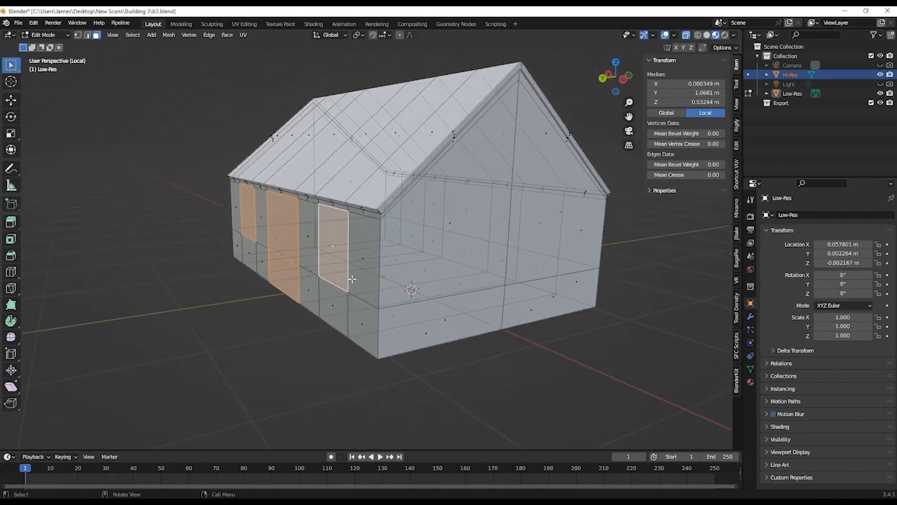
- Show the scan again, extrude the selected window and doorway faces, and recess them about -0.0216 m along Y
{"action": "key", "text": "KP_Divide"}
{"action": "scroll", "coordinate": [470, 293], "scroll_direction": "up", "scroll_amount": 4}
{"action": "middle_click_drag", "start_coordinate": [470, 292], "coordinate": [391, 259]}
{"action": "key", "text": "e"}
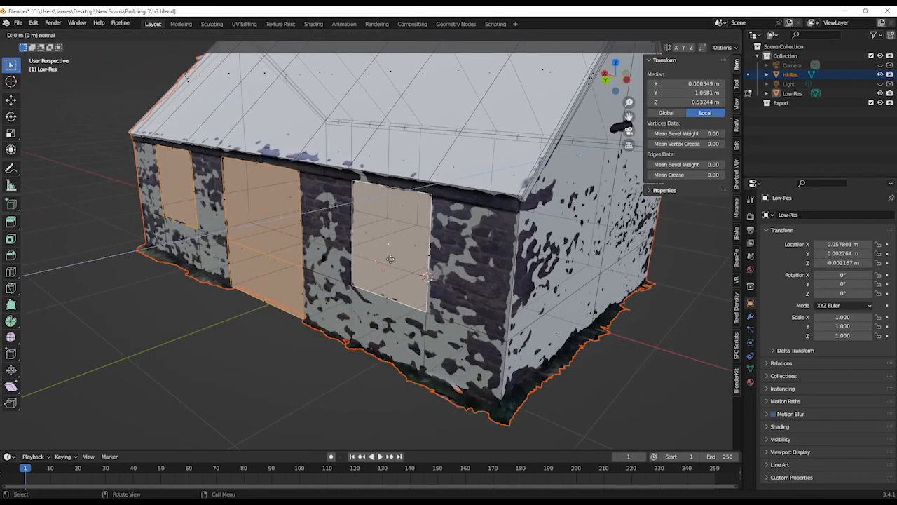
{"action": "right_click", "coordinate": [390, 260]}
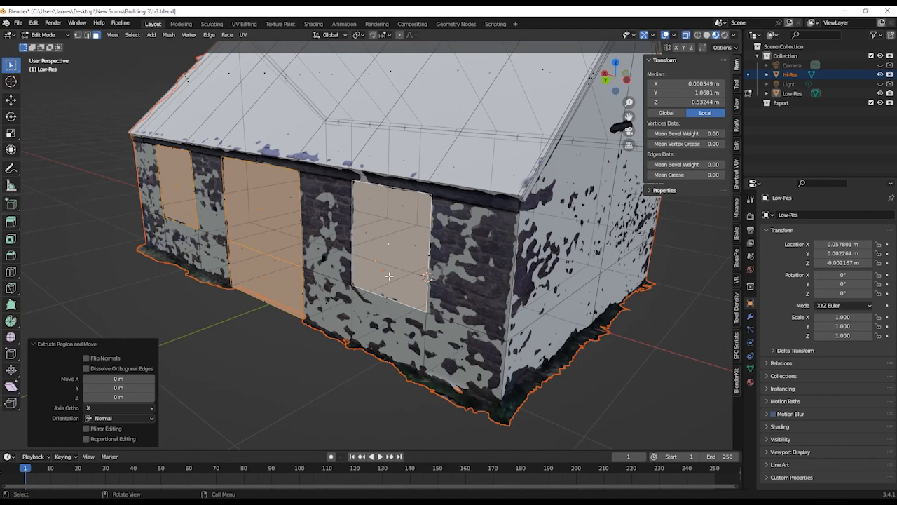
{"action": "key", "text": "g"}
{"action": "key", "text": "x"}
{"action": "key", "text": "y"}
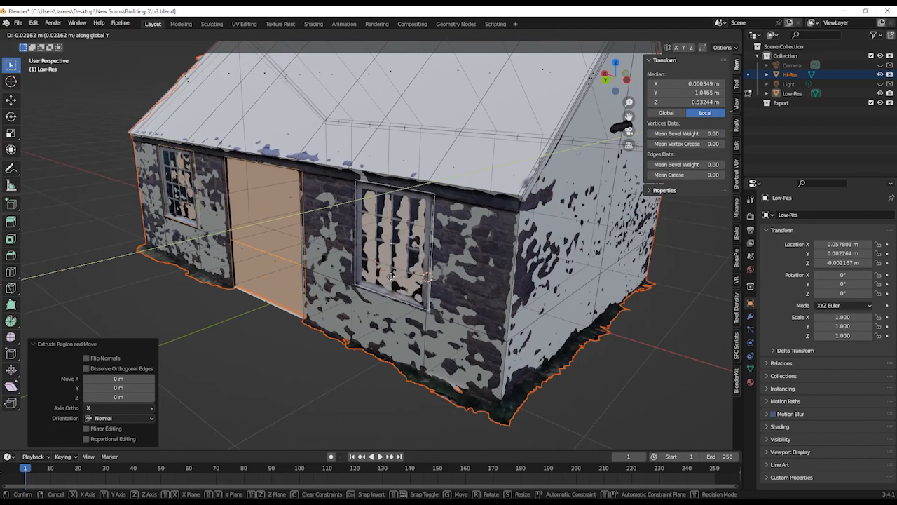
{"action": "left_click", "coordinate": [391, 276]}
{"action": "middle_click_drag", "start_coordinate": [391, 276], "coordinate": [373, 284]}
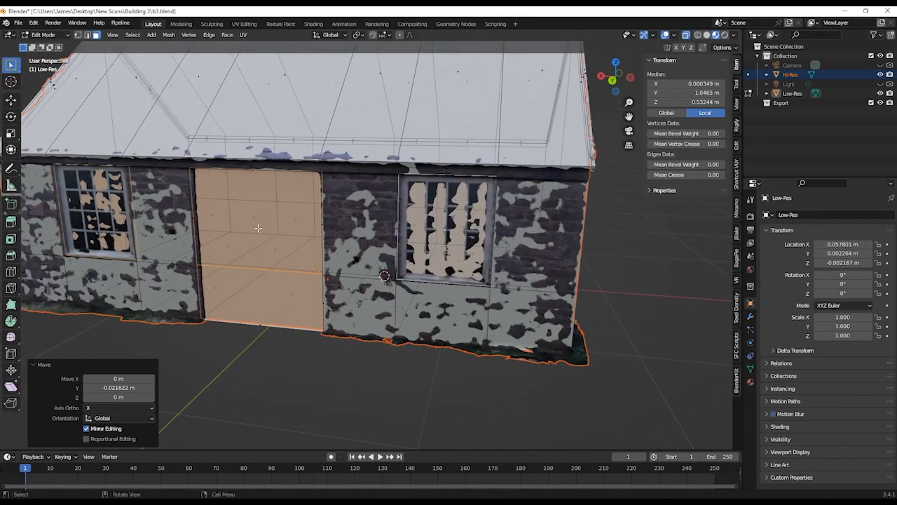
- Move the two doorway faces further inward along Y, to a median Y of about 1.016 m
{"action": "left_click", "coordinate": [262, 274]}
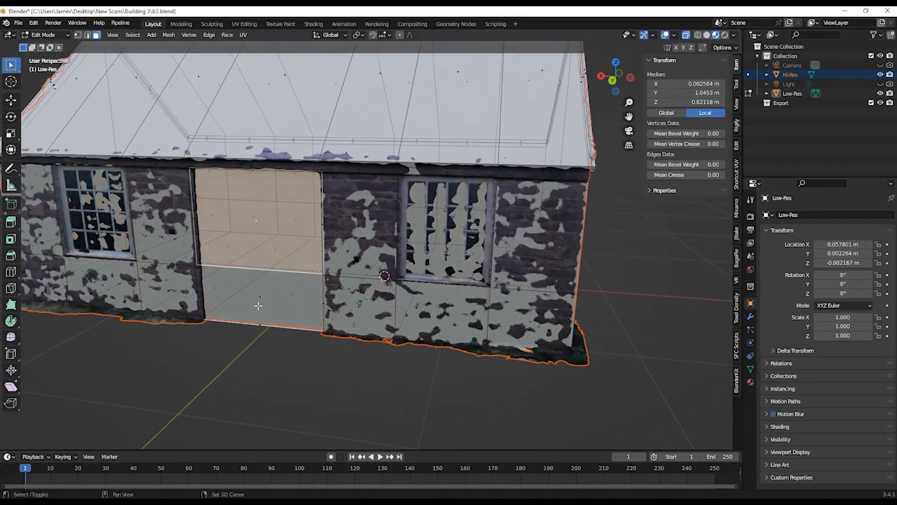
{"action": "left_click", "coordinate": [258, 305], "text": "shift"}
{"action": "middle_click_drag", "start_coordinate": [258, 305], "coordinate": [311, 295]}
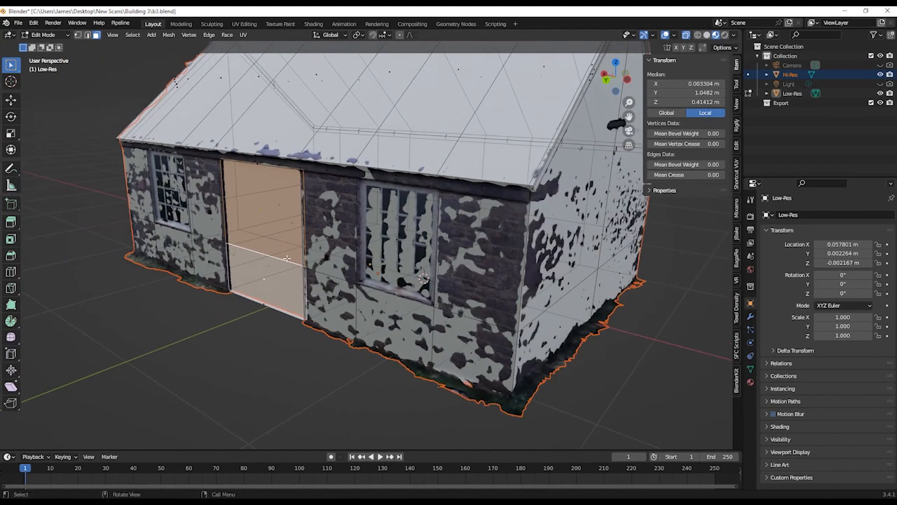
{"action": "key", "text": "g"}
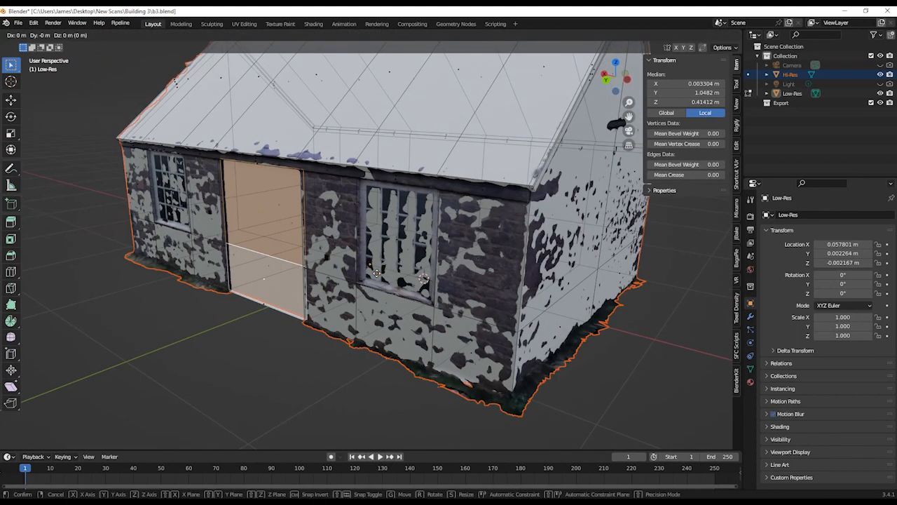
{"action": "key", "text": "y"}
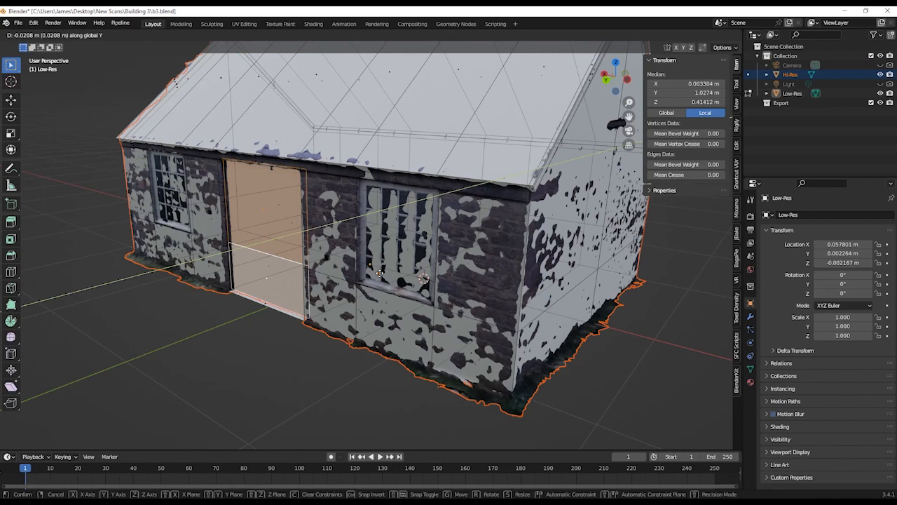
{"action": "left_click", "coordinate": [381, 272]}
- Isolate the low-poly mesh and delete all the large floor faces on its underside
{"action": "middle_click_drag", "start_coordinate": [380, 273], "coordinate": [396, 255]}
{"action": "key", "text": "KP_Divide"}
{"action": "key", "text": "Tab"}
{"action": "scroll", "coordinate": [397, 255], "scroll_direction": "down", "scroll_amount": 3}
{"action": "key", "text": "Tab"}
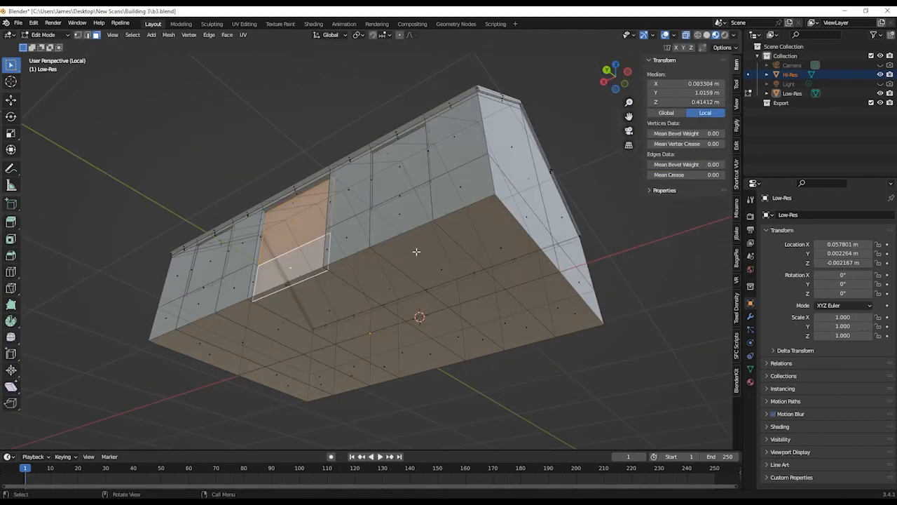
{"action": "mouse_move", "coordinate": [505, 266]}
{"action": "middle_mouse_down"}
{"action": "mouse_move", "coordinate": [491, 271]}
{"action": "mouse_move", "coordinate": [517, 257]}
{"action": "mouse_move", "coordinate": [505, 259]}
{"action": "middle_mouse_up"}
{"action": "left_click", "coordinate": [299, 290]}
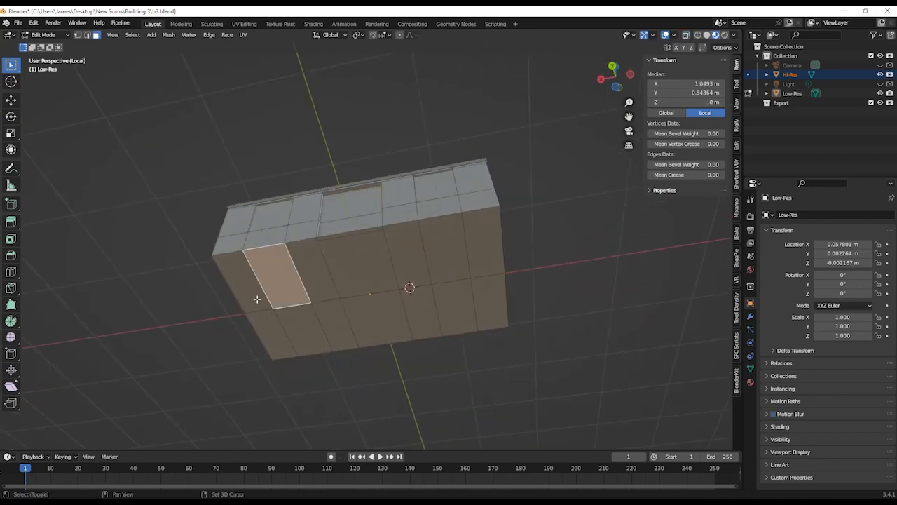
{"action": "left_click", "coordinate": [267, 324], "text": "shift"}
{"action": "left_click", "coordinate": [294, 322], "text": "shift"}
{"action": "left_click", "coordinate": [317, 309], "text": "shift"}
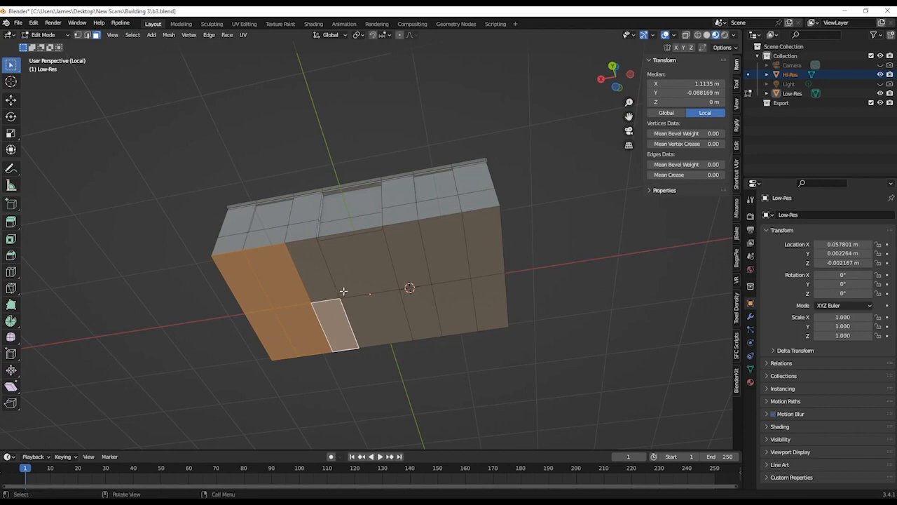
{"action": "key", "text": "c"}
{"action": "mouse_move", "coordinate": [327, 300]}
{"action": "left_mouse_down"}
{"action": "mouse_move", "coordinate": [441, 266]}
{"action": "mouse_move", "coordinate": [464, 279]}
{"action": "left_mouse_up"}
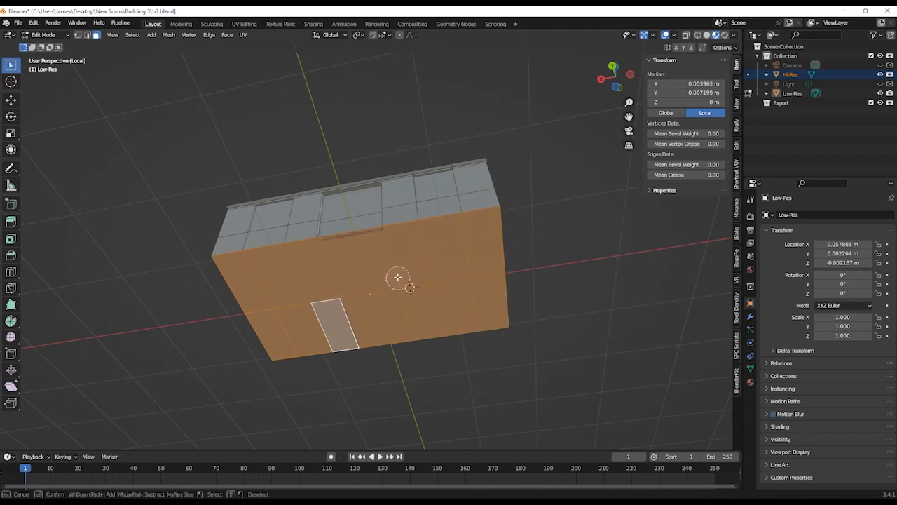
{"action": "right_click", "coordinate": [386, 267]}
{"action": "mouse_move", "coordinate": [386, 267]}
{"action": "middle_mouse_down"}
{"action": "mouse_move", "coordinate": [475, 282]}
{"action": "mouse_move", "coordinate": [537, 274]}
{"action": "mouse_move", "coordinate": [386, 274]}
{"action": "middle_mouse_up"}
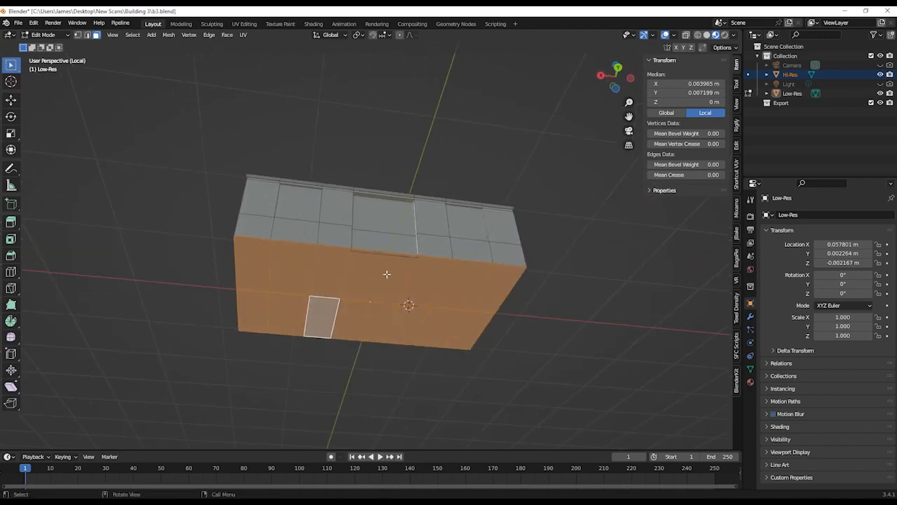
{"action": "key", "text": "x"}
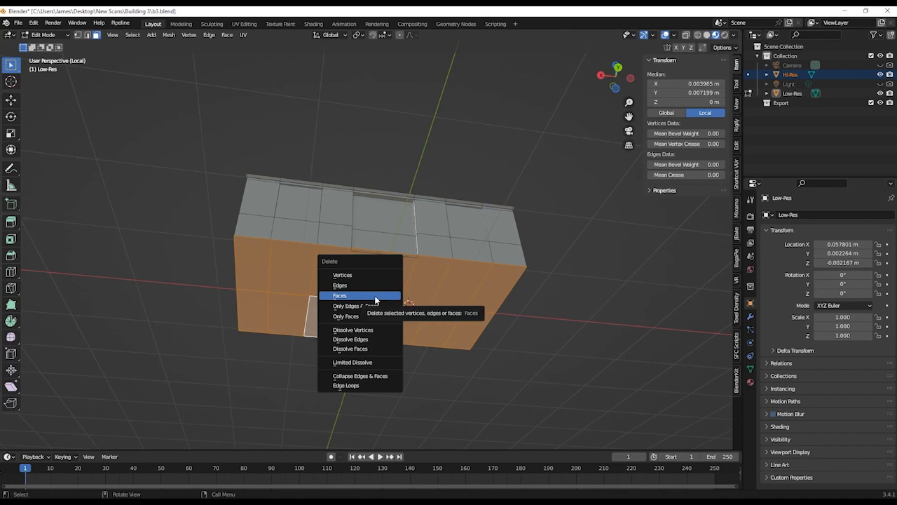
{"action": "left_click", "coordinate": [376, 300]}
- Delete the narrow leftover underside face at the doorway recess and return to Object Mode
{"action": "middle_click_drag", "start_coordinate": [375, 300], "coordinate": [362, 326]}
{"action": "left_click", "coordinate": [350, 230]}
{"action": "key", "text": "x"}
{"action": "left_click", "coordinate": [380, 290]}
{"action": "key", "text": "Tab"}
- Show the scan together with the low-poly mesh and examine the fit around the front wall, gable and roof
{"action": "scroll", "coordinate": [363, 326], "scroll_direction": "up", "scroll_amount": 3}
{"action": "middle_click_drag", "start_coordinate": [377, 276], "coordinate": [303, 244]}
{"action": "key", "text": "KP_Divide"}
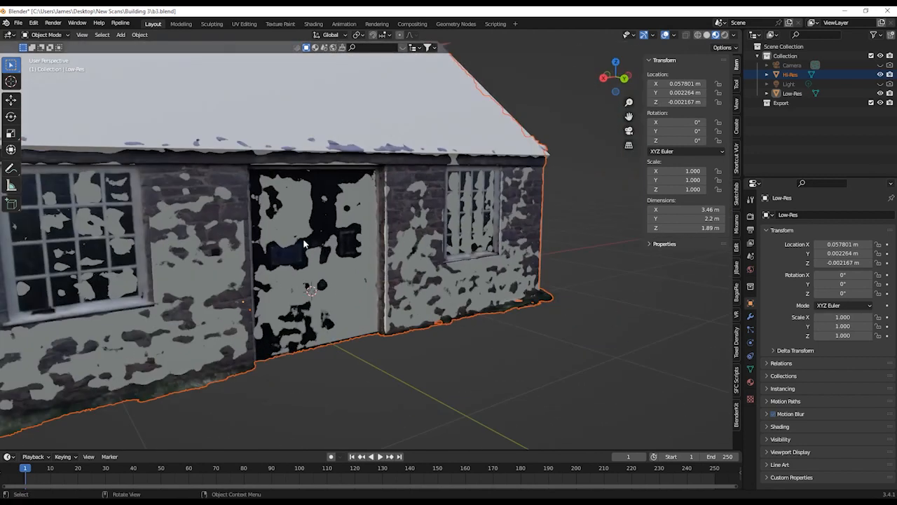
{"action": "scroll", "coordinate": [386, 200], "scroll_direction": "down", "scroll_amount": 3}
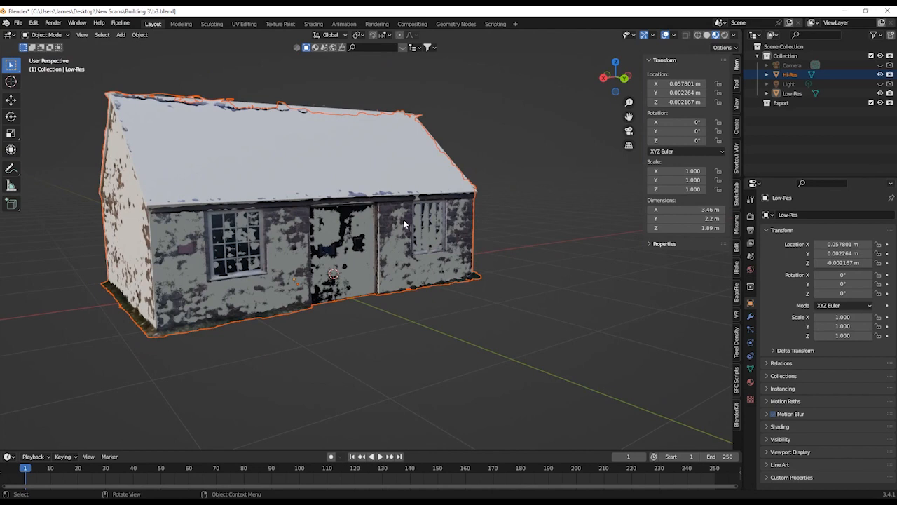
{"action": "middle_click_drag", "start_coordinate": [331, 173], "coordinate": [271, 237]}
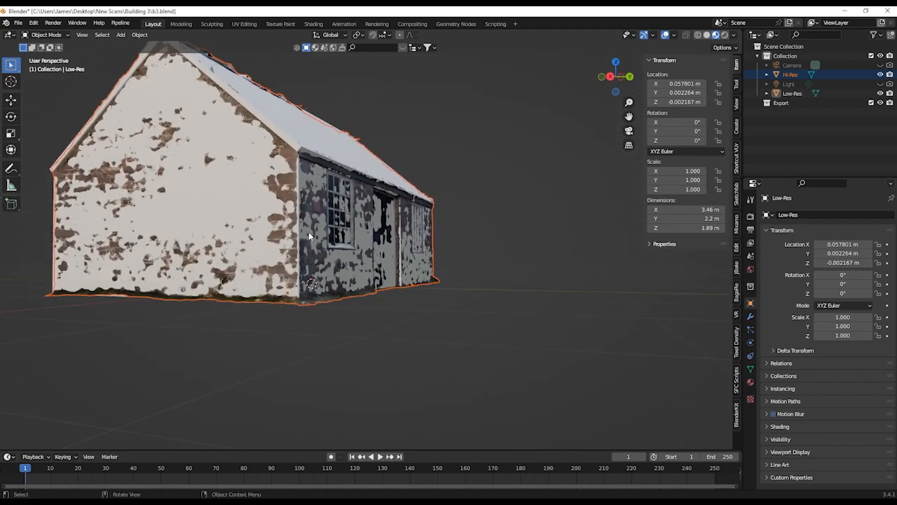
{"action": "middle_click_drag", "start_coordinate": [337, 184], "coordinate": [189, 184]}
{"action": "middle_click_drag", "start_coordinate": [170, 190], "coordinate": [328, 224]}
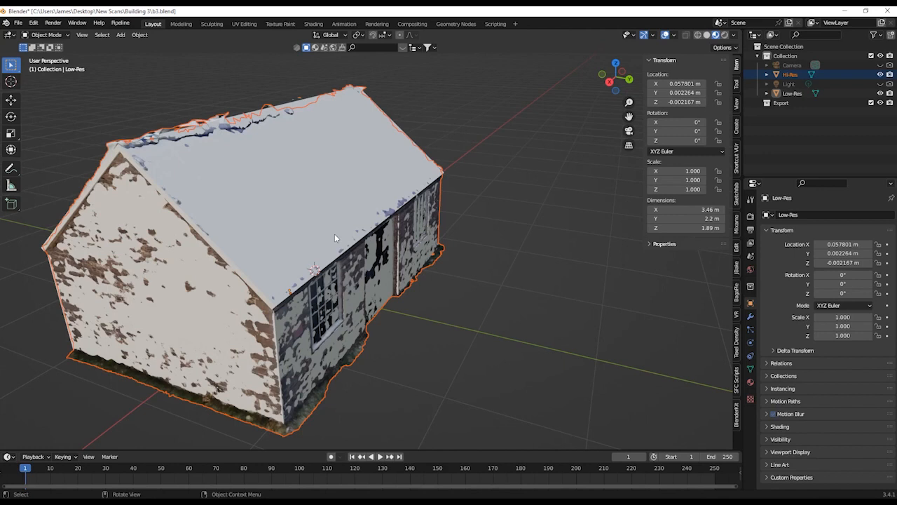
- Hide the Low-Res object and inspect the scan's door and window relief in solid shading
{"action": "left_click", "coordinate": [881, 93]}
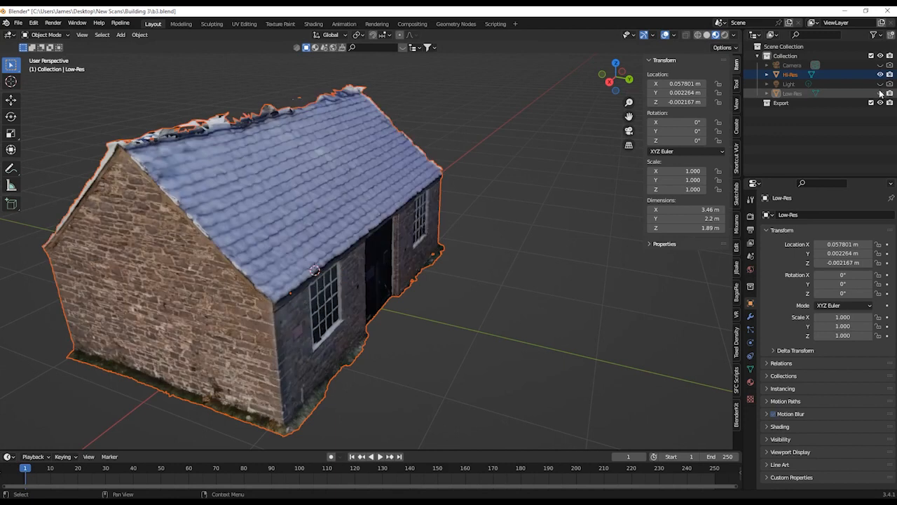
{"action": "mouse_move", "coordinate": [350, 308]}
{"action": "middle_mouse_down"}
{"action": "mouse_move", "coordinate": [412, 246]}
{"action": "mouse_move", "coordinate": [377, 226]}
{"action": "mouse_move", "coordinate": [334, 248]}
{"action": "middle_mouse_up"}
{"action": "left_click", "coordinate": [707, 36]}
{"action": "scroll", "coordinate": [334, 248], "scroll_direction": "up", "scroll_amount": 4}
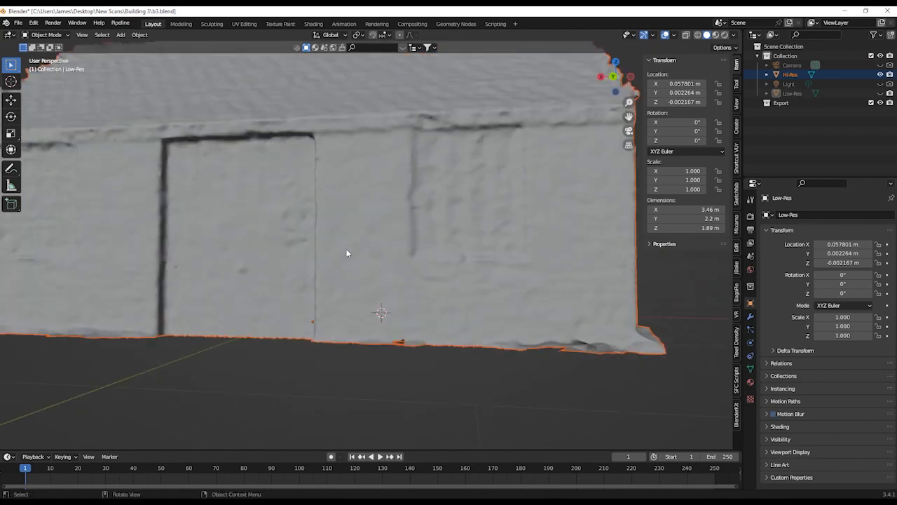
- Examine the scan's rear wall, gable ends and front relief from around the building
{"action": "scroll", "coordinate": [269, 266], "scroll_direction": "down", "scroll_amount": 2}
{"action": "middle_click_drag", "start_coordinate": [269, 266], "coordinate": [402, 271]}
{"action": "scroll", "coordinate": [384, 272], "scroll_direction": "down", "scroll_amount": 3}
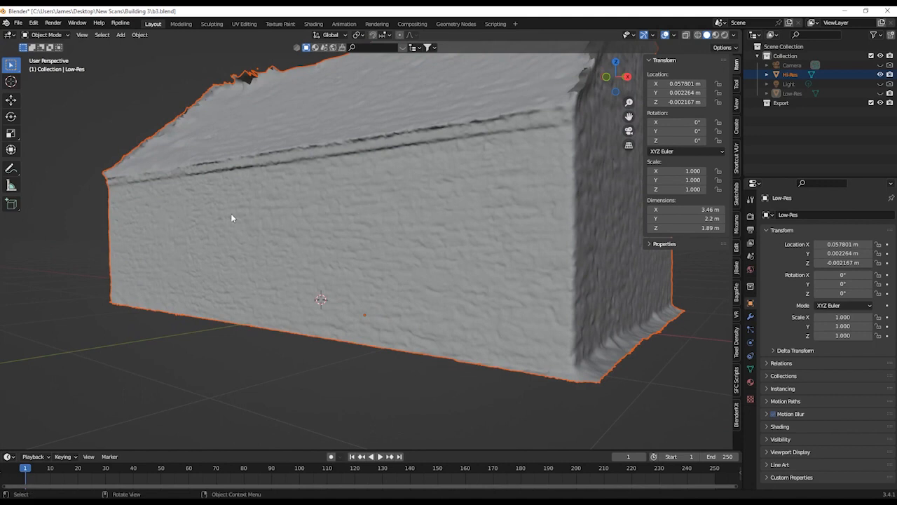
{"action": "middle_click_drag", "start_coordinate": [441, 260], "coordinate": [257, 196]}
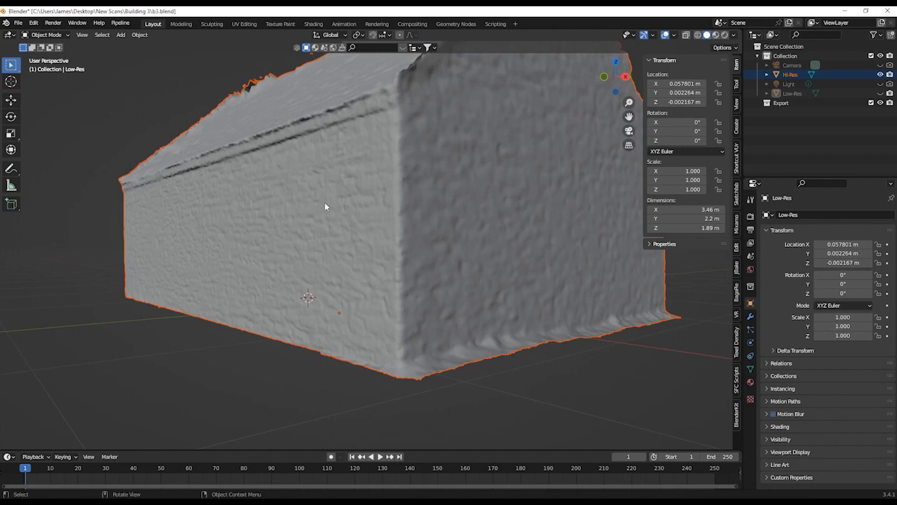
{"action": "middle_click_drag", "start_coordinate": [435, 200], "coordinate": [361, 222]}
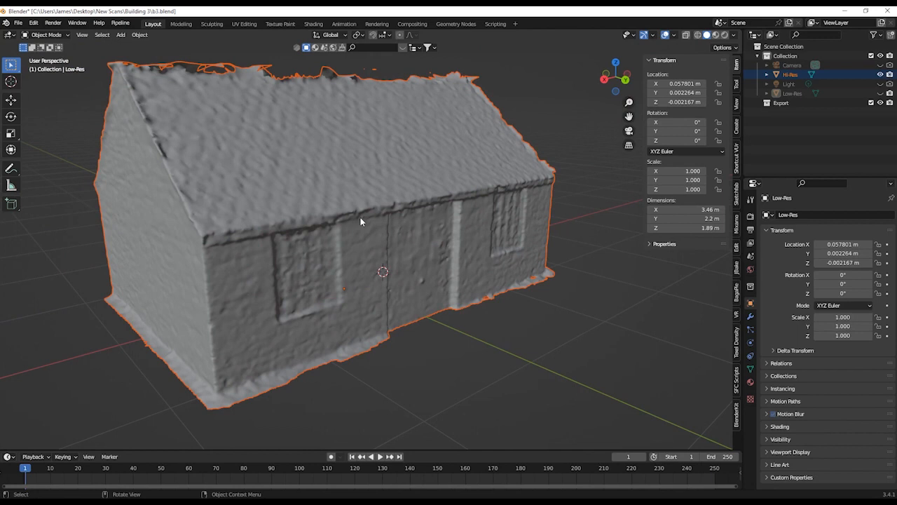
- Show the Low-Res object again, isolate it from the scan and enter Edit Mode on it
{"action": "left_click", "coordinate": [881, 92]}
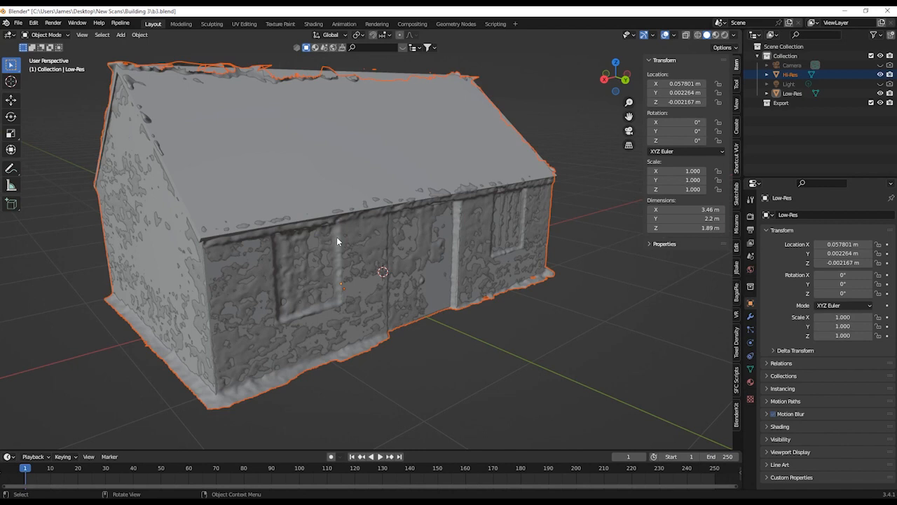
{"action": "key", "text": "KP_Divide"}
{"action": "middle_click_drag", "start_coordinate": [337, 240], "coordinate": [465, 258]}
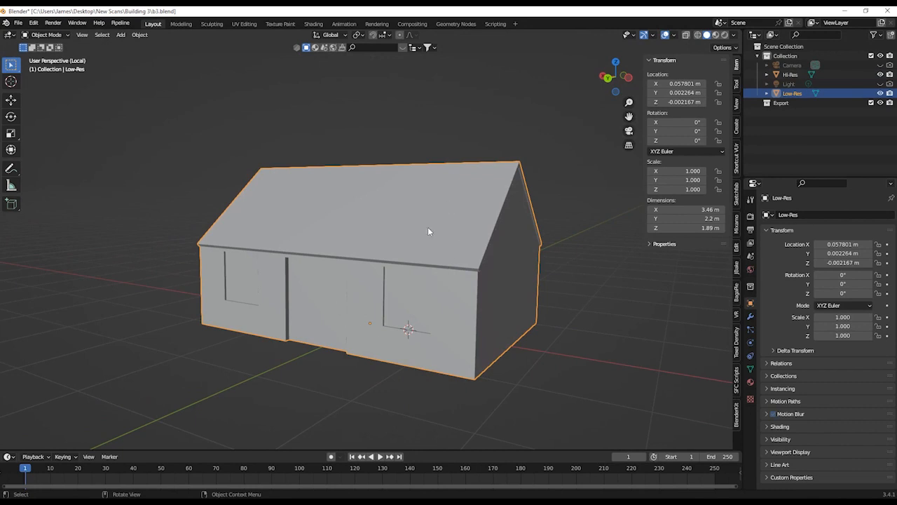
{"action": "middle_click_drag", "start_coordinate": [463, 249], "coordinate": [456, 250]}
{"action": "scroll", "coordinate": [456, 251], "scroll_direction": "up", "scroll_amount": 1}
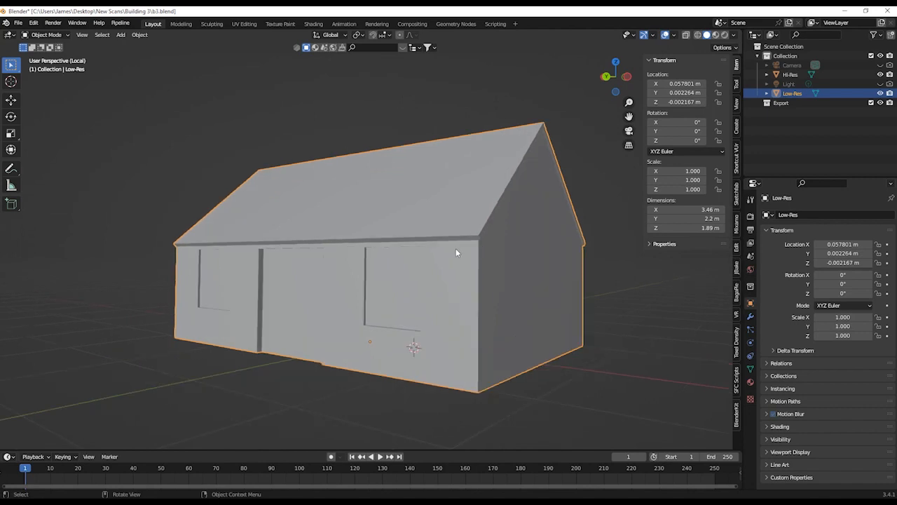
{"action": "middle_click_drag", "start_coordinate": [458, 294], "coordinate": [180, 314]}
{"action": "key", "text": "Tab"}
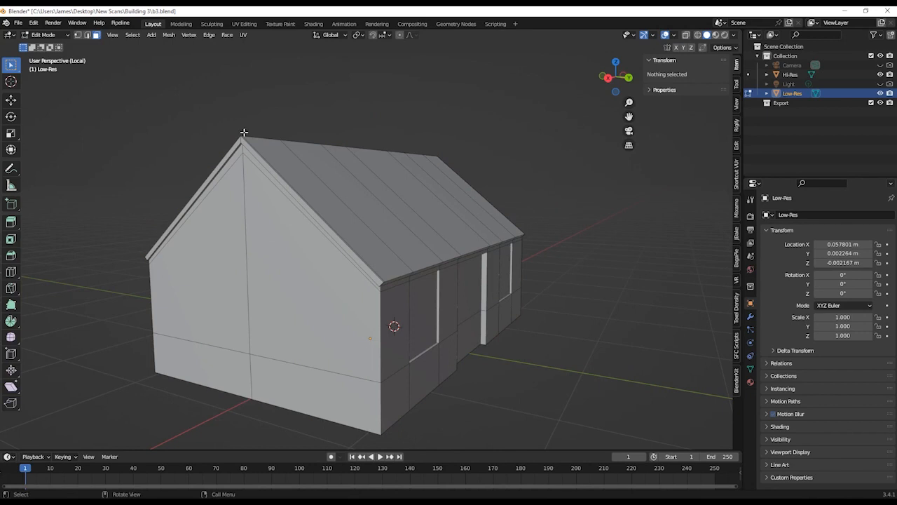
- In edge selection mode, select the roof's outer perimeter edge loop together with the ridge loop
{"action": "left_click", "coordinate": [87, 35], "text": "shift"}
{"action": "left_click", "coordinate": [263, 163]}
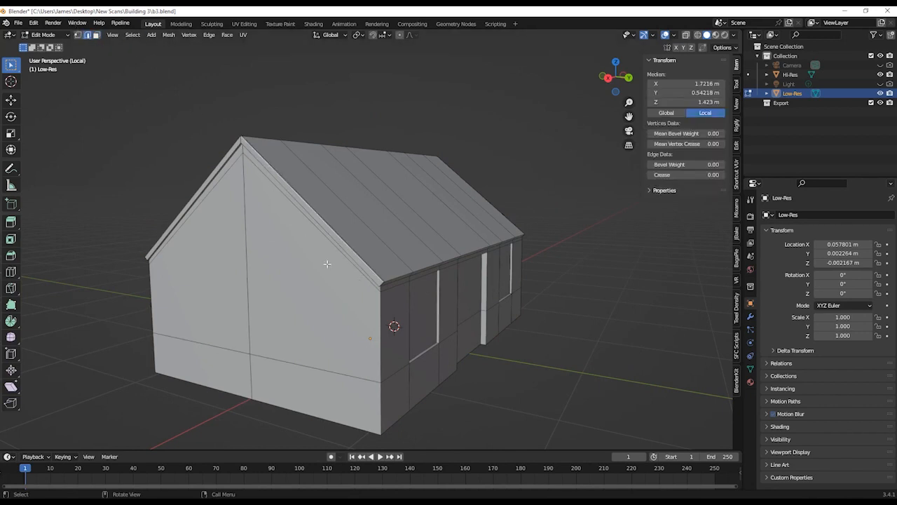
{"action": "left_click", "coordinate": [396, 279], "text": "alt"}
{"action": "middle_click_drag", "start_coordinate": [396, 280], "coordinate": [275, 292]}
{"action": "scroll", "coordinate": [371, 291], "scroll_direction": "up", "scroll_amount": 2}
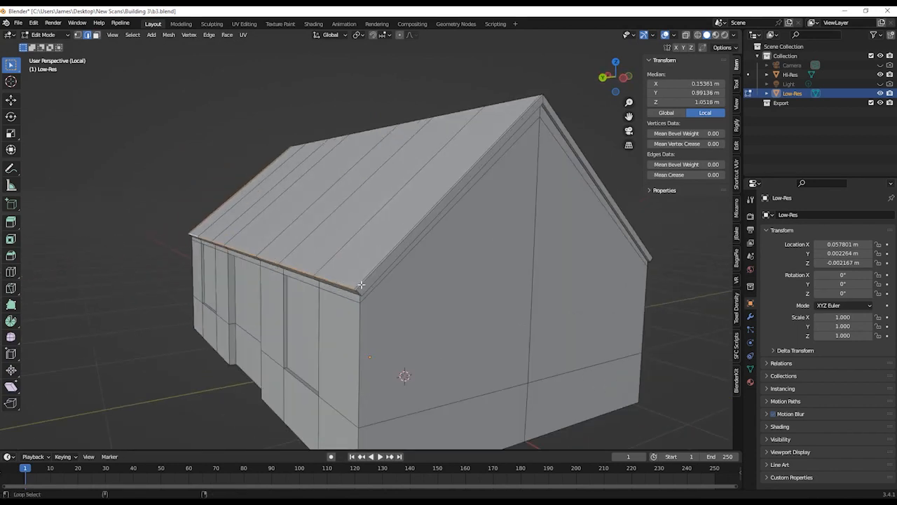
{"action": "left_click", "coordinate": [376, 270], "text": "alt"}
{"action": "middle_click_drag", "start_coordinate": [439, 264], "coordinate": [360, 253]}
{"action": "left_click", "coordinate": [358, 251], "text": "alt"}
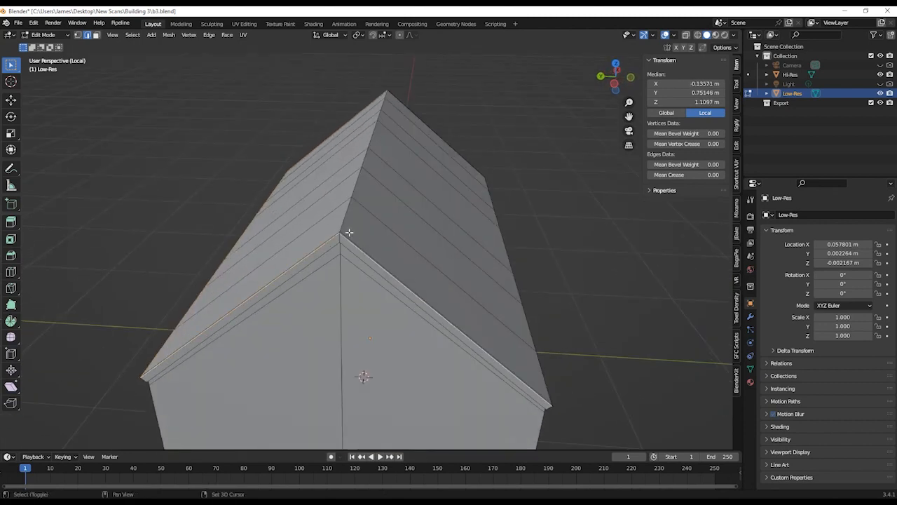
{"action": "left_click", "coordinate": [345, 225], "text": "alt+shift"}
- Deselect the vertical centre edges running down the first gable wall, keeping the roof perimeter and ridge selected
{"action": "middle_click_drag", "start_coordinate": [345, 268], "coordinate": [354, 158]}
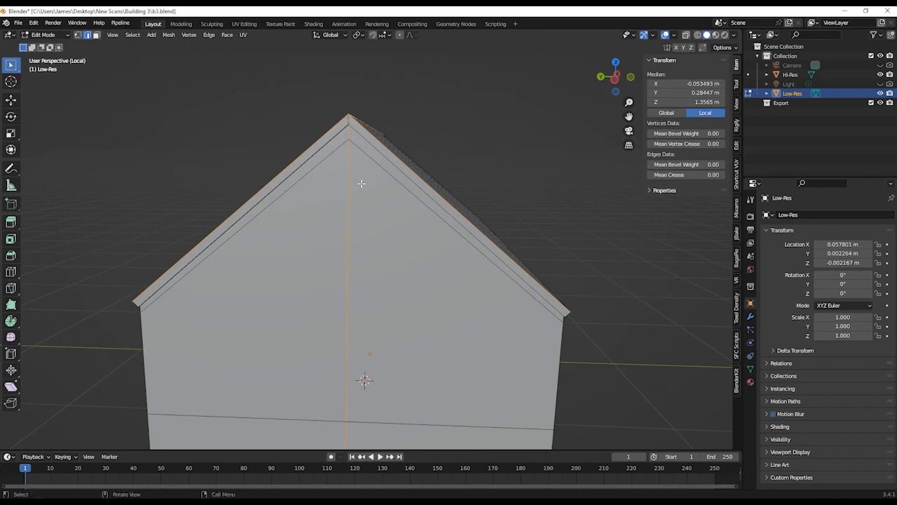
{"action": "scroll", "coordinate": [362, 184], "scroll_direction": "up", "scroll_amount": 4}
{"action": "scroll", "coordinate": [362, 183], "scroll_direction": "down", "scroll_amount": 3}
{"action": "middle_click_drag", "start_coordinate": [346, 200], "coordinate": [382, 143]}
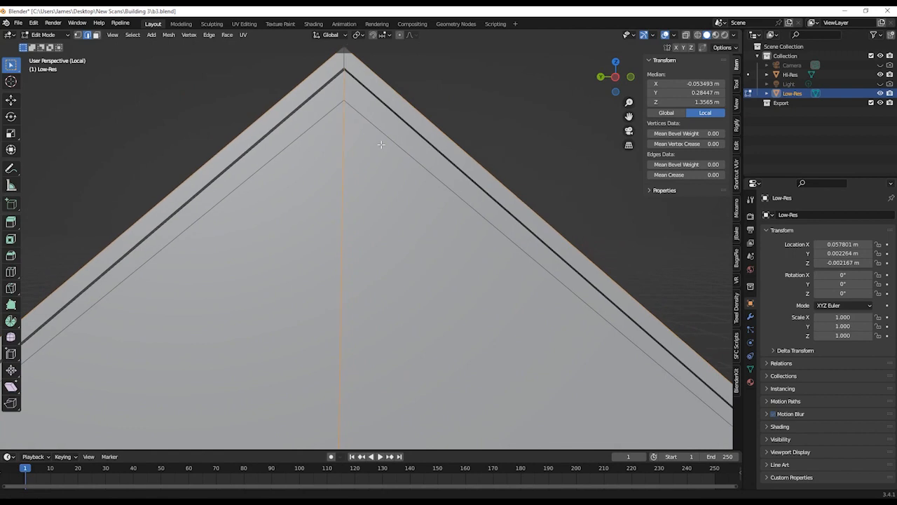
{"action": "left_click", "coordinate": [344, 84], "text": "shift"}
{"action": "left_click", "coordinate": [347, 130], "text": "shift"}
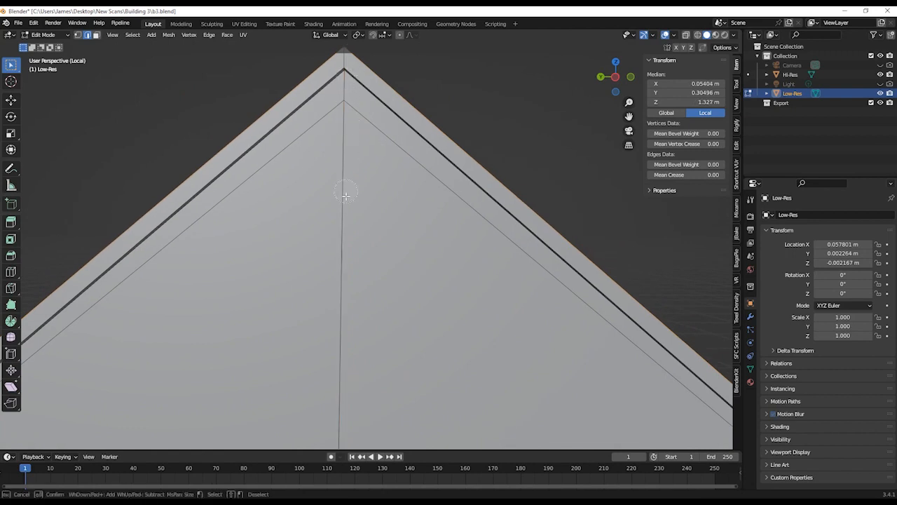
{"action": "scroll", "coordinate": [365, 211], "scroll_direction": "down", "scroll_amount": 8}
{"action": "left_click", "coordinate": [361, 360], "text": "shift"}
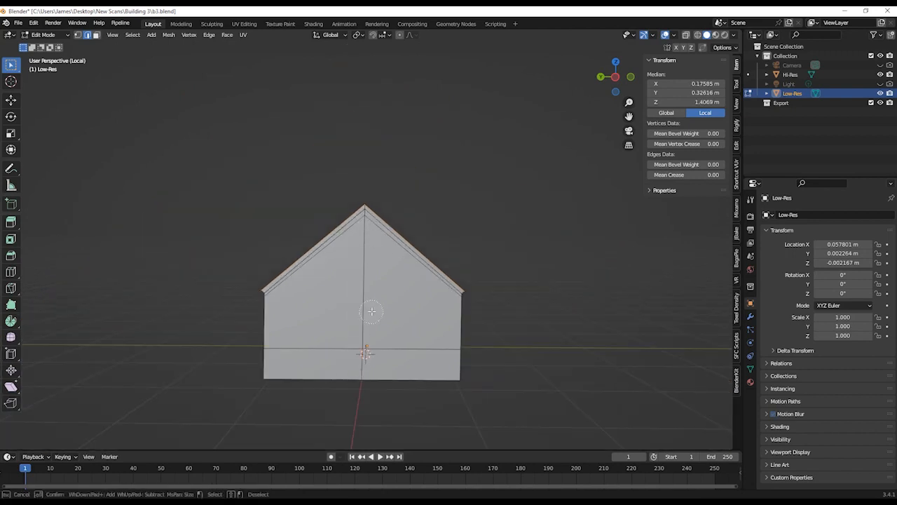
- Deselect the opposite gable's vertical centre edges and mark the selected roof perimeter and ridge edges as seams
{"action": "scroll", "coordinate": [373, 279], "scroll_direction": "up", "scroll_amount": 2}
{"action": "scroll", "coordinate": [373, 279], "scroll_direction": "up", "scroll_amount": 4}
{"action": "middle_click_drag", "start_coordinate": [368, 280], "coordinate": [448, 304]}
{"action": "left_click", "coordinate": [321, 361], "text": "shift"}
{"action": "key", "text": "c"}
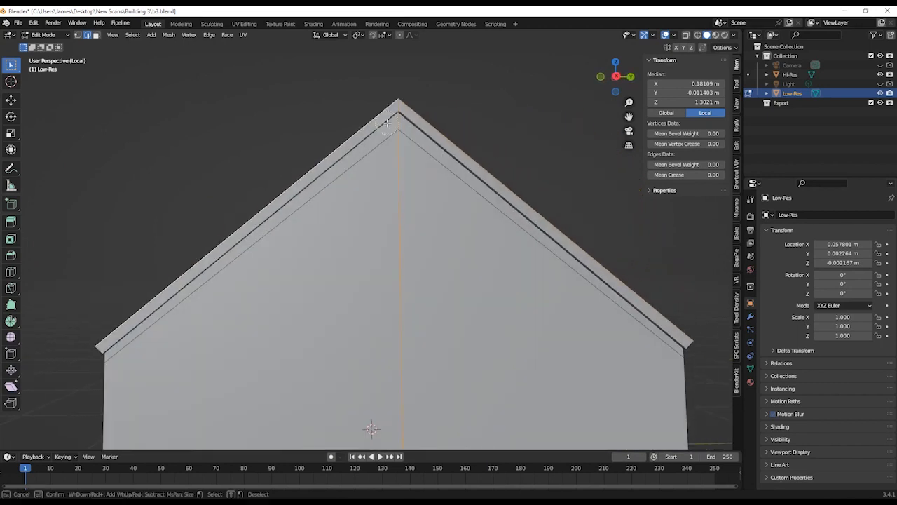
{"action": "middle_click_drag", "start_coordinate": [397, 118], "coordinate": [401, 214]}
{"action": "key", "text": "Escape"}
{"action": "mouse_move", "coordinate": [441, 253]}
{"action": "middle_mouse_down"}
{"action": "mouse_move", "coordinate": [443, 241]}
{"action": "mouse_move", "coordinate": [404, 252]}
{"action": "mouse_move", "coordinate": [474, 261]}
{"action": "mouse_move", "coordinate": [367, 267]}
{"action": "mouse_move", "coordinate": [431, 257]}
{"action": "middle_mouse_up"}
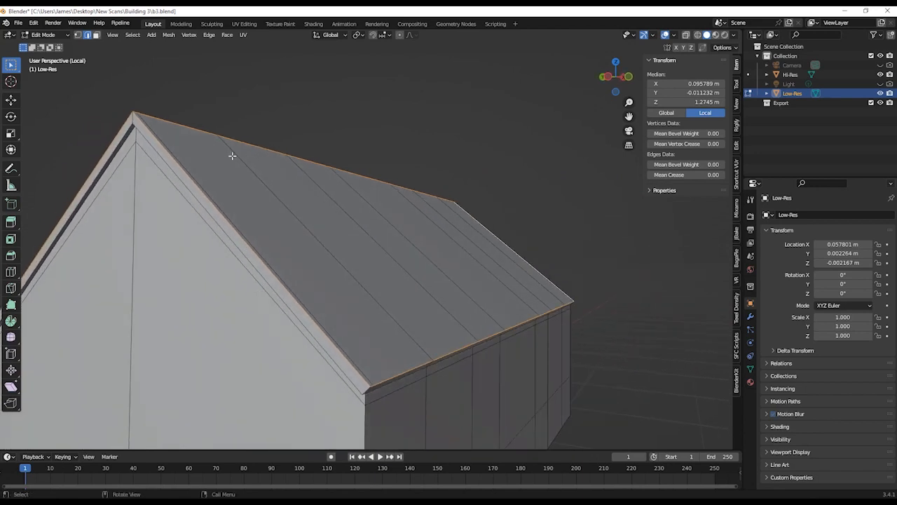
{"action": "right_click", "coordinate": [166, 152]}
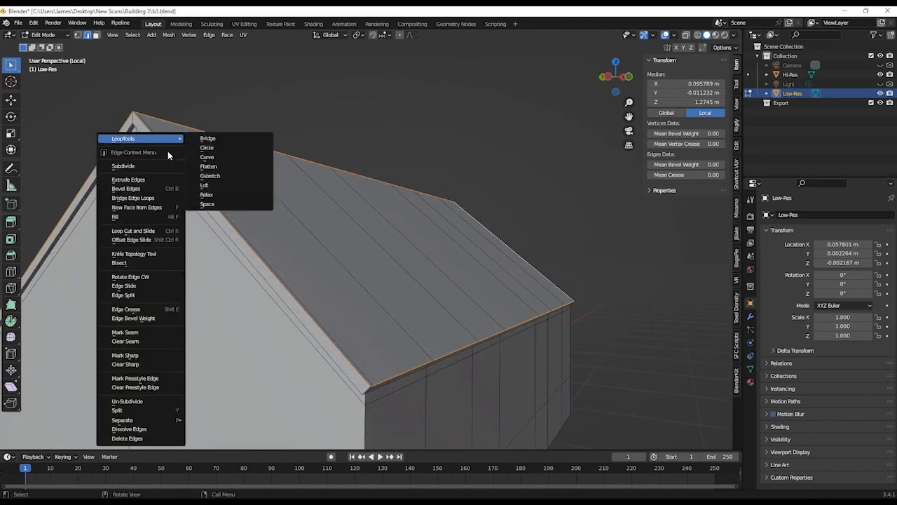
{"action": "left_click", "coordinate": [117, 332]}
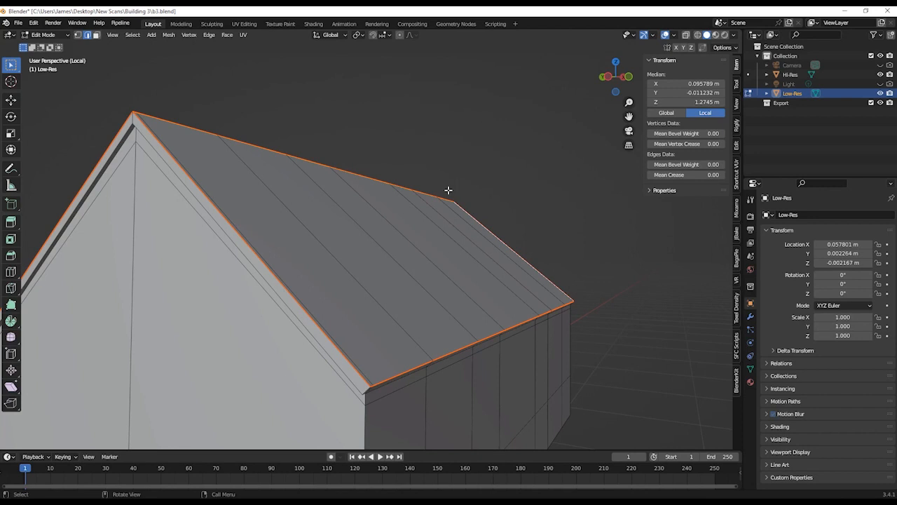
- Select the roof underside's edge loops, the wall corner edges, and the borders of the door and window recesses
{"action": "middle_click_drag", "start_coordinate": [415, 379], "coordinate": [413, 369]}
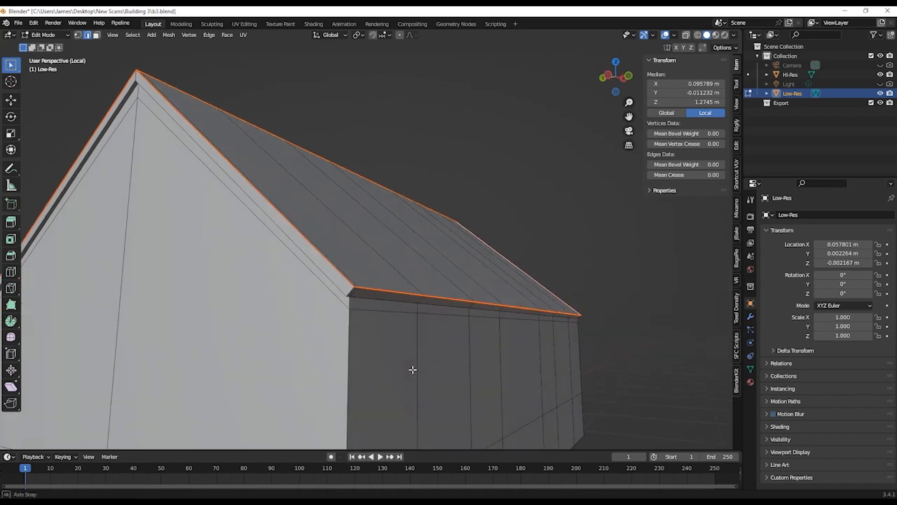
{"action": "left_click", "coordinate": [361, 294], "text": "alt"}
{"action": "left_click", "coordinate": [361, 295], "text": "alt+shift"}
{"action": "middle_click_drag", "start_coordinate": [366, 315], "coordinate": [259, 277]}
{"action": "left_click", "coordinate": [477, 225], "text": "alt+shift"}
{"action": "middle_click_drag", "start_coordinate": [478, 225], "coordinate": [234, 141]}
{"action": "left_click", "coordinate": [367, 129], "text": "alt+shift"}
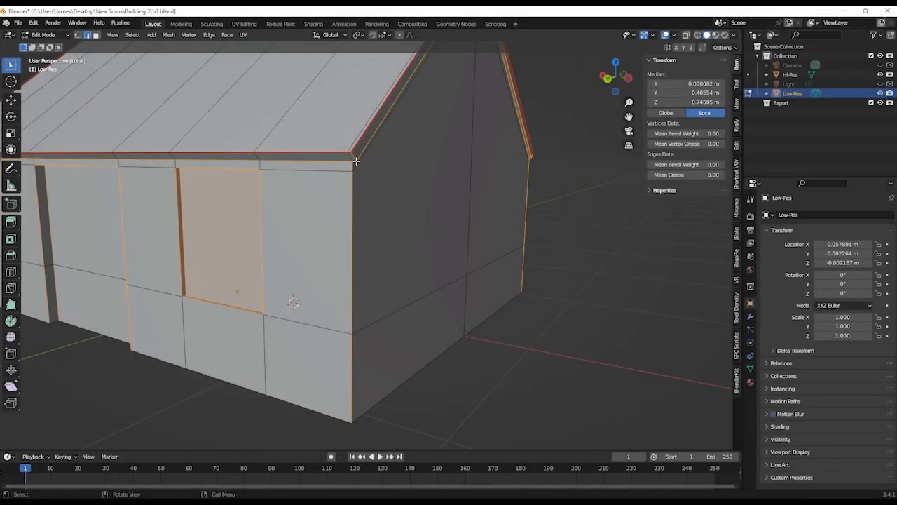
- Mark the selected roof underside, wall corner, door and window edges as seams, and clear the selection
{"action": "middle_click_drag", "start_coordinate": [356, 209], "coordinate": [369, 271]}
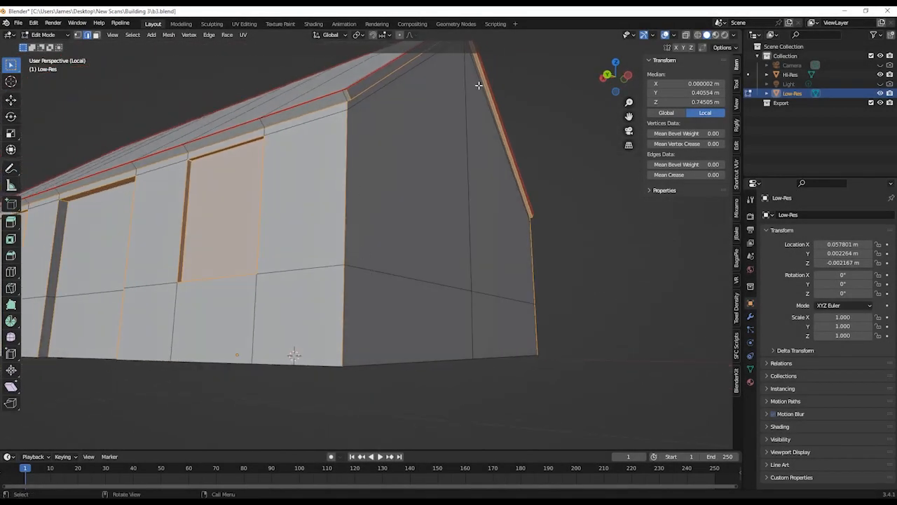
{"action": "middle_click_drag", "start_coordinate": [162, 289], "coordinate": [335, 242]}
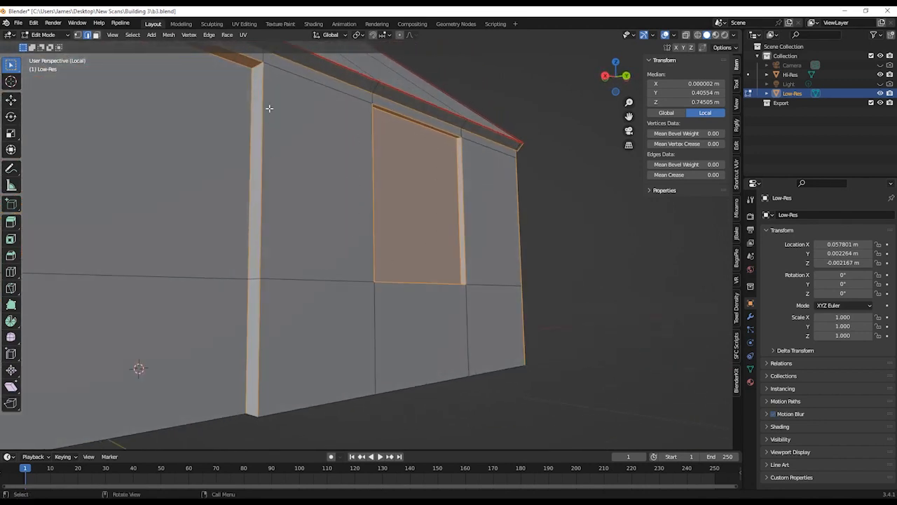
{"action": "middle_click_drag", "start_coordinate": [472, 150], "coordinate": [378, 231]}
{"action": "scroll", "coordinate": [377, 231], "scroll_direction": "up", "scroll_amount": 5}
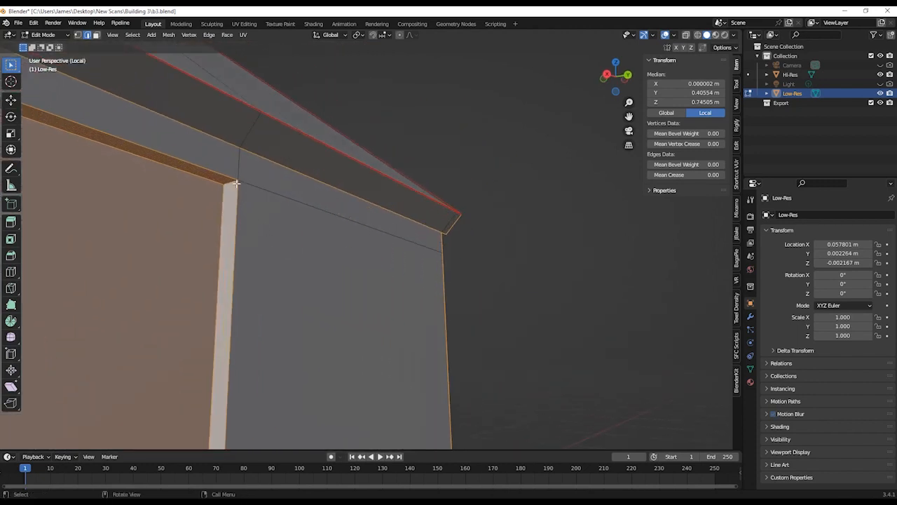
{"action": "scroll", "coordinate": [323, 220], "scroll_direction": "down", "scroll_amount": 5}
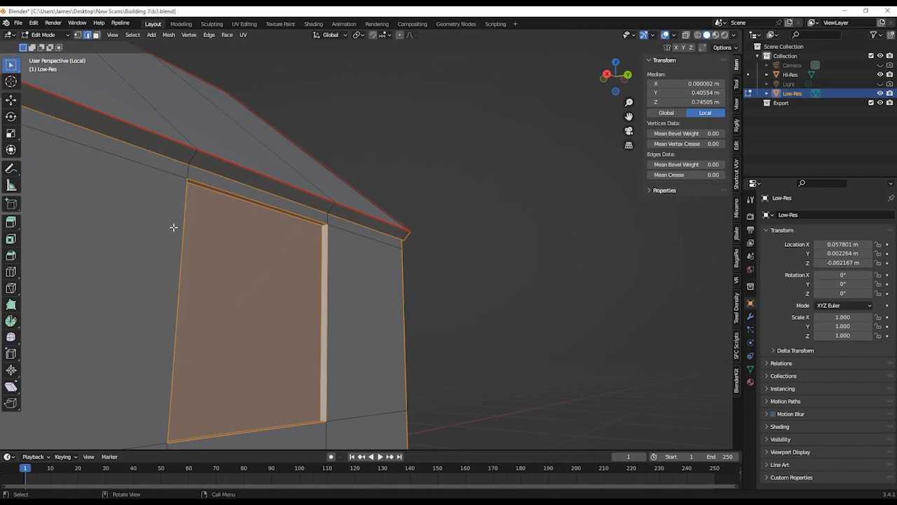
{"action": "right_click", "coordinate": [309, 219]}
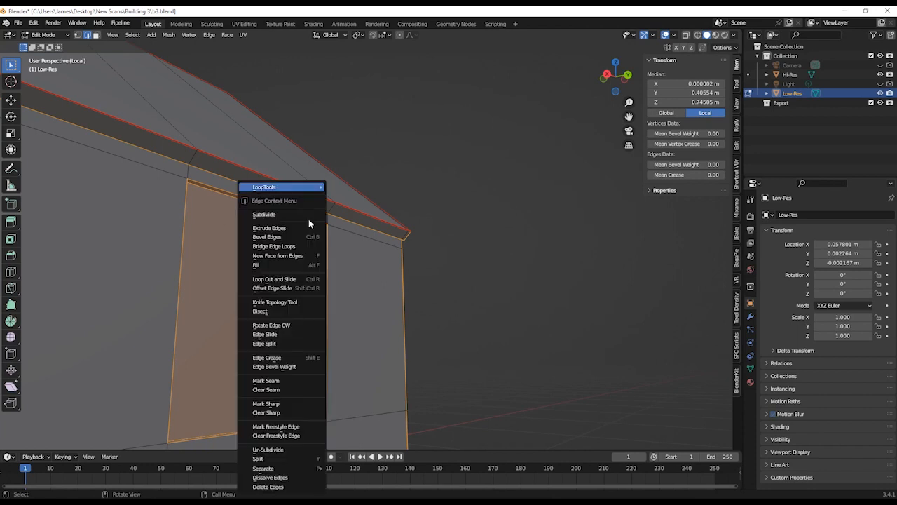
{"action": "right_click", "coordinate": [316, 252]}
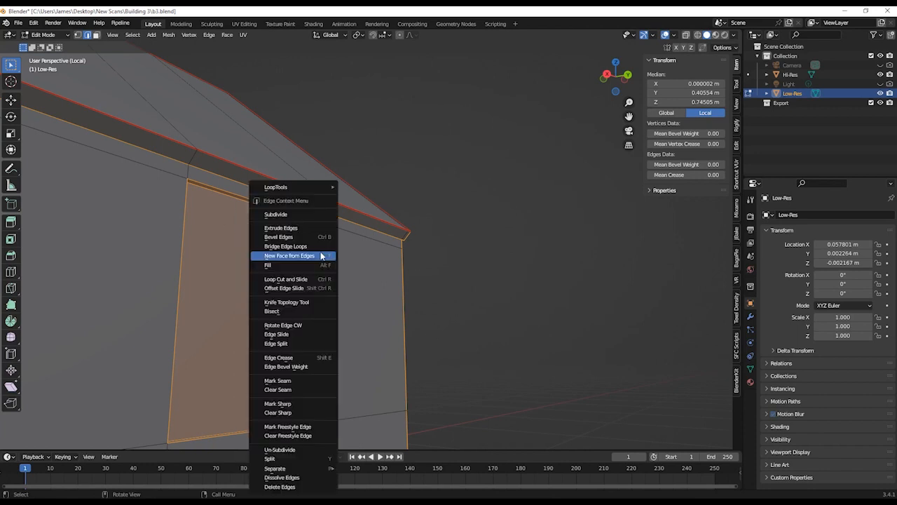
{"action": "left_click", "coordinate": [301, 385]}
{"action": "middle_click_drag", "start_coordinate": [456, 313], "coordinate": [374, 314]}
{"action": "scroll", "coordinate": [359, 326], "scroll_direction": "down", "scroll_amount": 1}
{"action": "key", "text": "Tab"}
{"action": "key", "text": "Tab"}
{"action": "scroll", "coordinate": [358, 312], "scroll_direction": "down", "scroll_amount": 1}
{"action": "key", "text": "alt+a"}
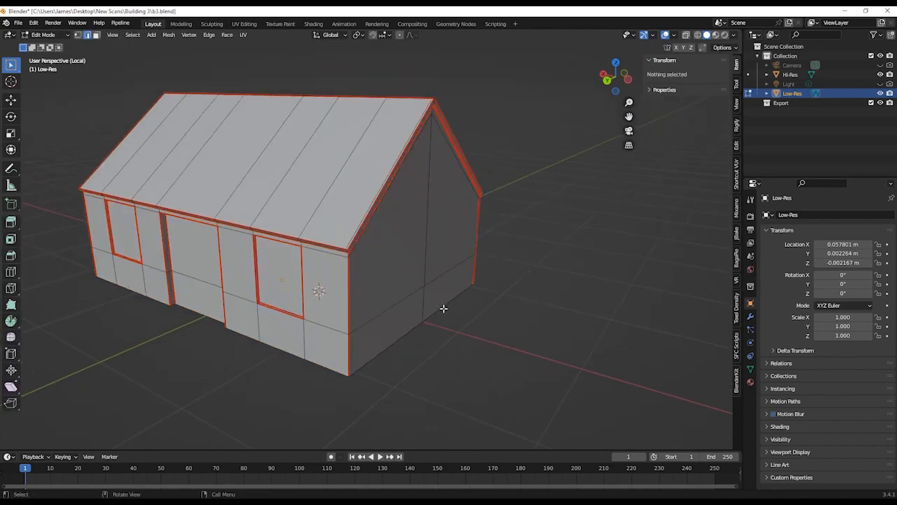
- Clear the stray seam from the lower centre edge of the gable wall and deselect it
{"action": "middle_click_drag", "start_coordinate": [223, 339], "coordinate": [254, 78]}
{"action": "scroll", "coordinate": [147, 161], "scroll_direction": "down", "scroll_amount": 2}
{"action": "middle_click_drag", "start_coordinate": [171, 228], "coordinate": [246, 223]}
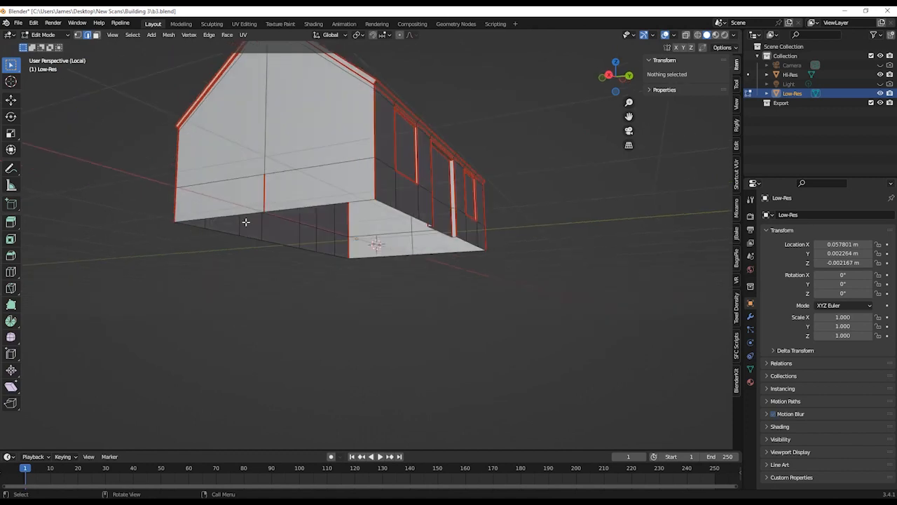
{"action": "left_click", "coordinate": [265, 188]}
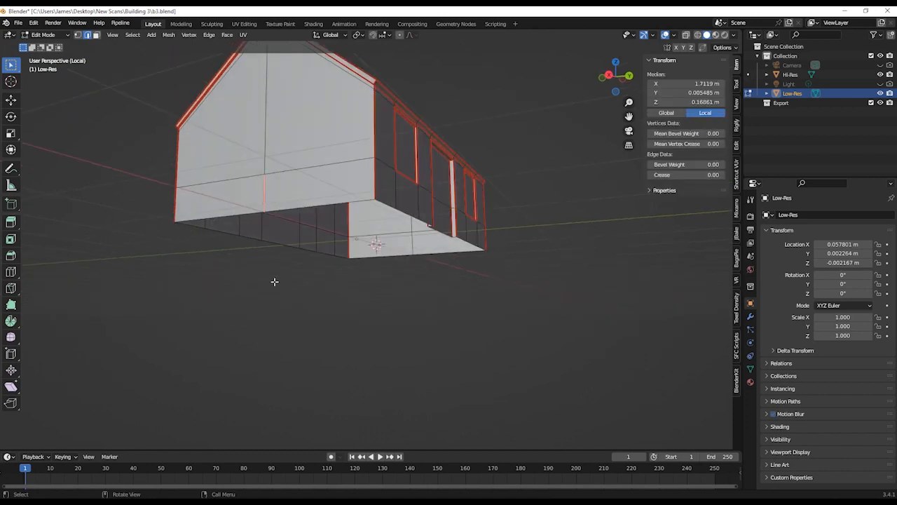
{"action": "right_click", "coordinate": [264, 181]}
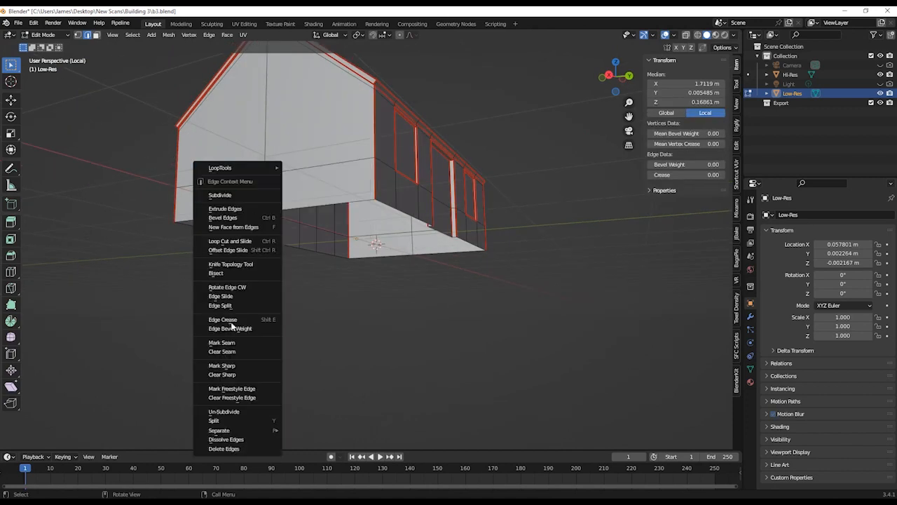
{"action": "left_click", "coordinate": [231, 354]}
{"action": "middle_click_drag", "start_coordinate": [432, 211], "coordinate": [396, 308]}
{"action": "left_click", "coordinate": [458, 293]}
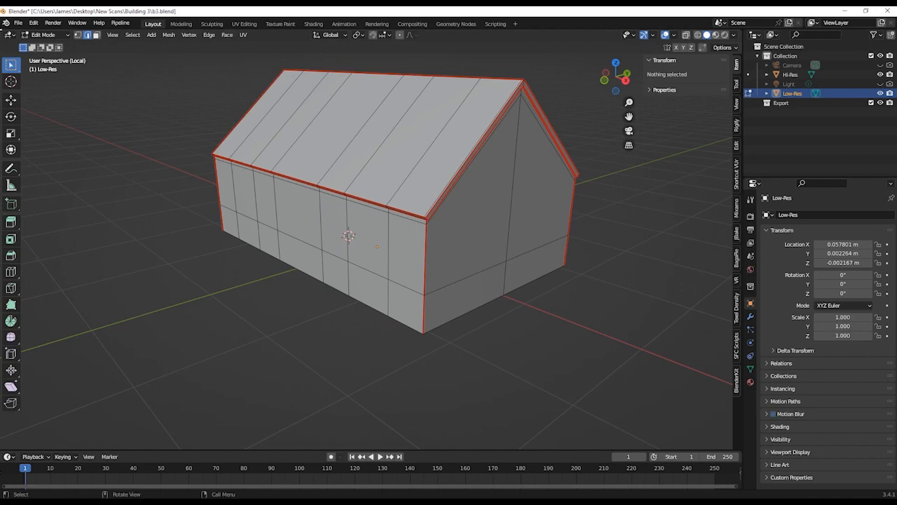
- Split the 3D viewport vertically and turn the new area into a UV Editor
{"action": "left_click_drag", "start_coordinate": [3, 31], "coordinate": [274, 36]}
{"action": "left_click", "coordinate": [11, 35]}
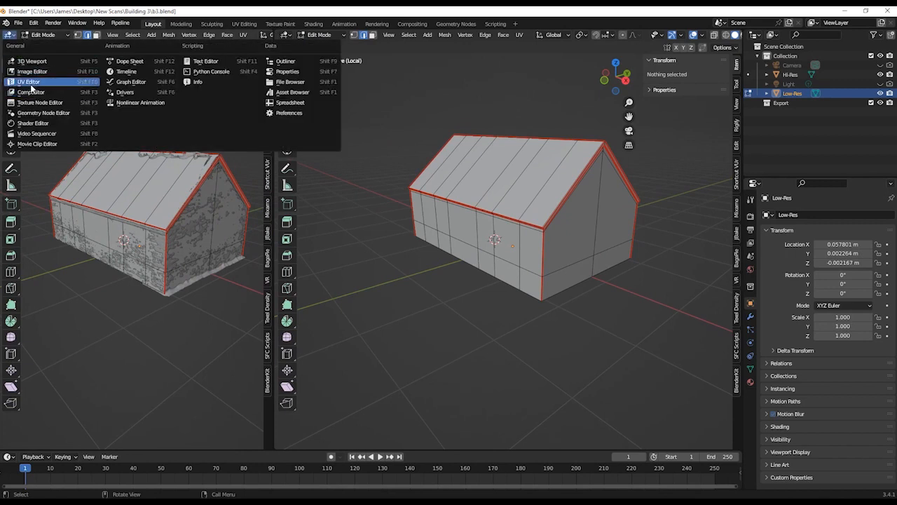
{"action": "left_click", "coordinate": [31, 82]}
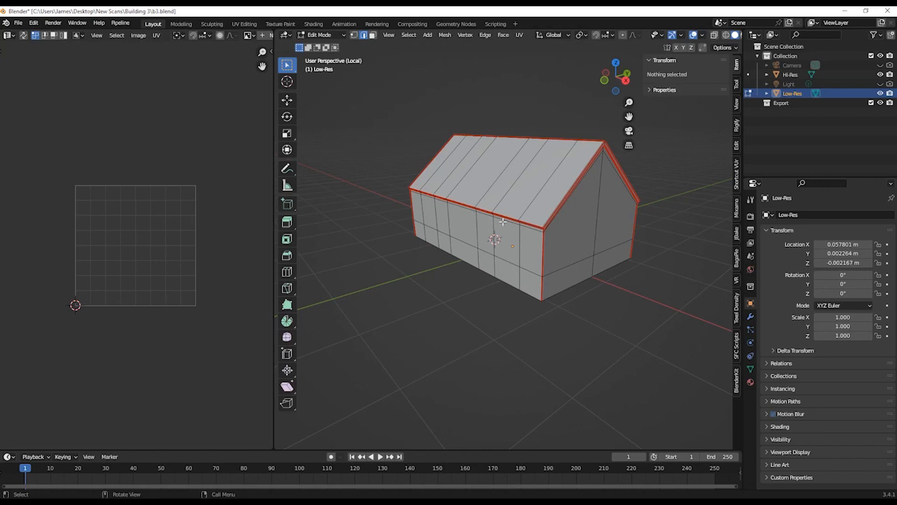
- Select every face of the low-poly building and unwrap it along the marked seams
{"action": "middle_click_drag", "start_coordinate": [558, 224], "coordinate": [505, 210]}
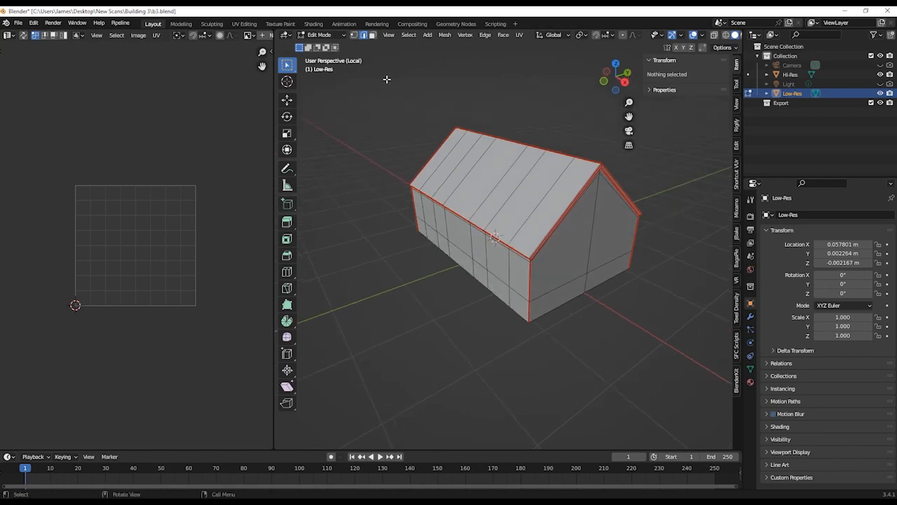
{"action": "left_click", "coordinate": [372, 36]}
{"action": "key", "text": "a"}
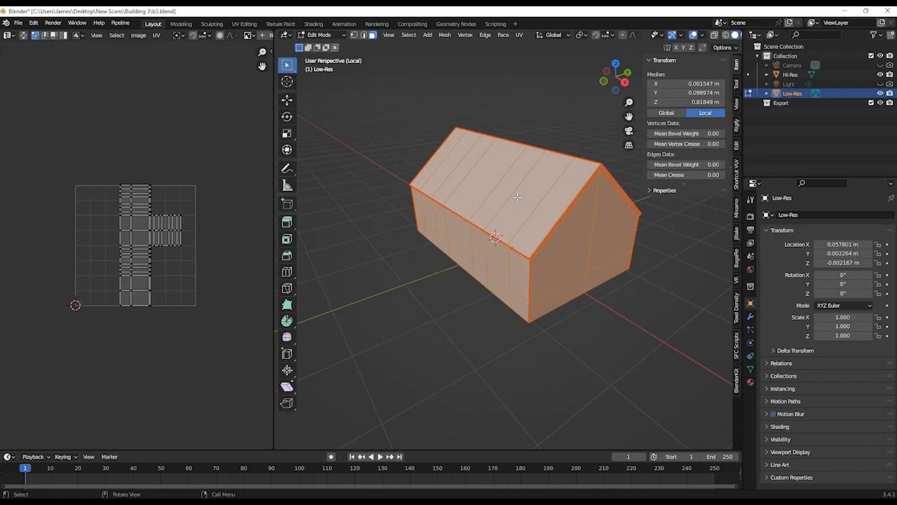
{"action": "key", "text": "u"}
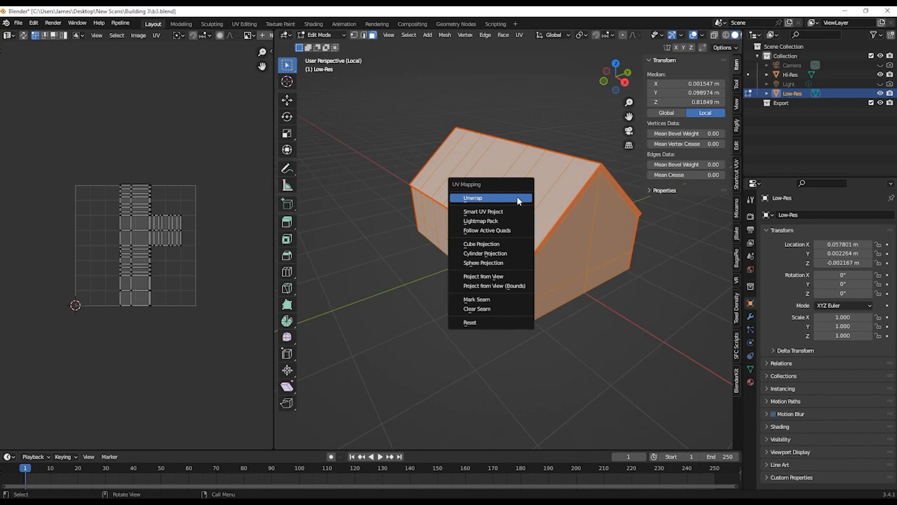
{"action": "left_click", "coordinate": [489, 199]}
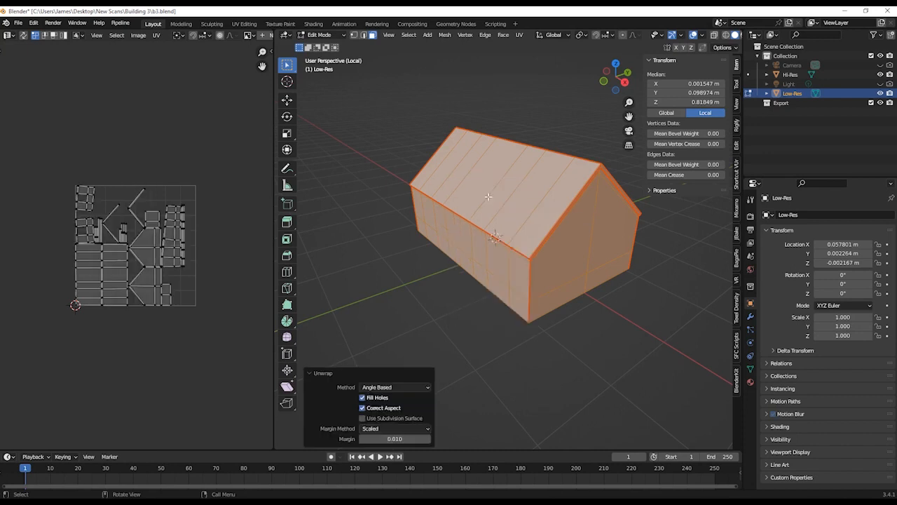
- Set the unwrap margin to 0.1
{"action": "scroll", "coordinate": [214, 288], "scroll_direction": "up", "scroll_amount": 5}
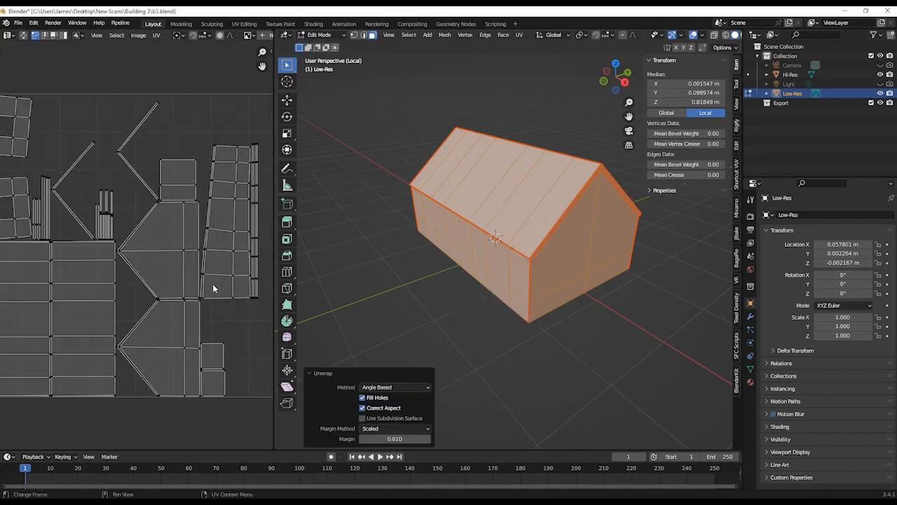
{"action": "scroll", "coordinate": [214, 288], "scroll_direction": "down", "scroll_amount": 1}
{"action": "scroll", "coordinate": [214, 289], "scroll_direction": "up", "scroll_amount": 1}
{"action": "middle_click_drag", "start_coordinate": [178, 281], "coordinate": [160, 309], "text": "shift"}
{"action": "key", "text": "Home"}
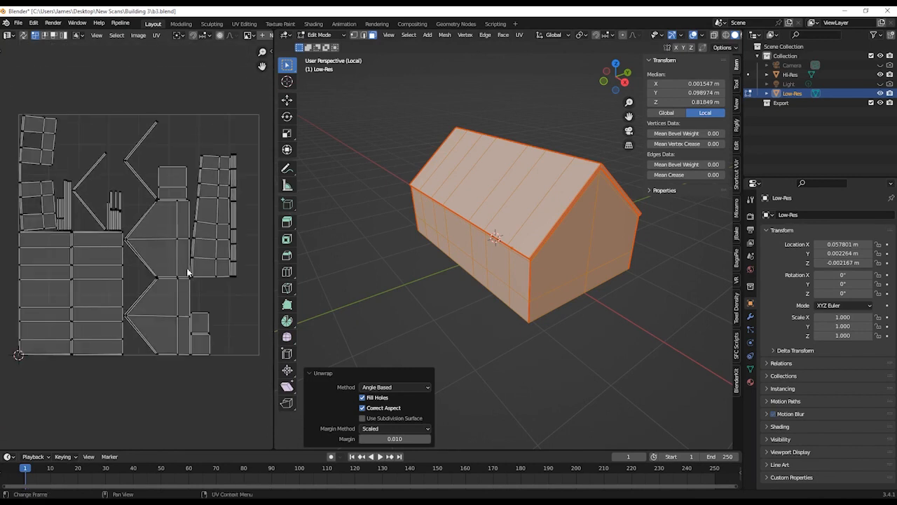
{"action": "left_click", "coordinate": [394, 439]}
{"action": "key", "text": "BackSpace"}
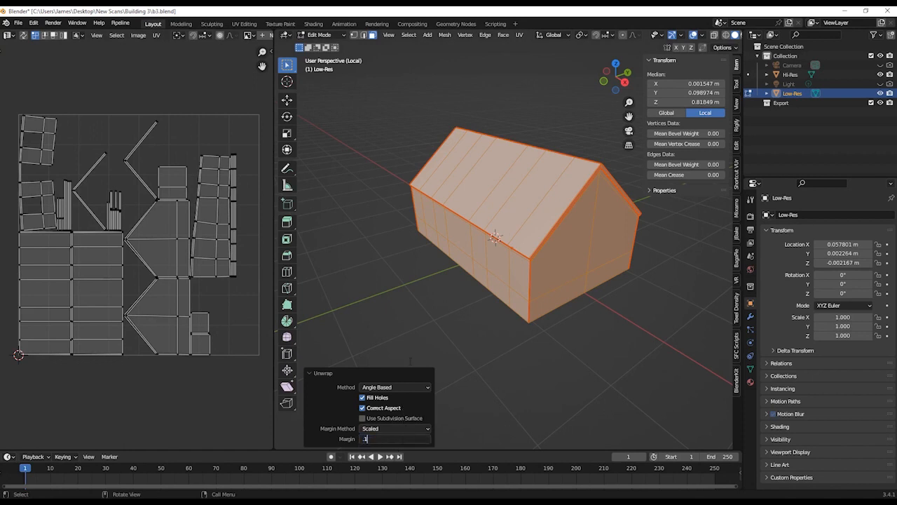
{"action": "type", "text": ".1"}
{"action": "key", "text": "Return"}
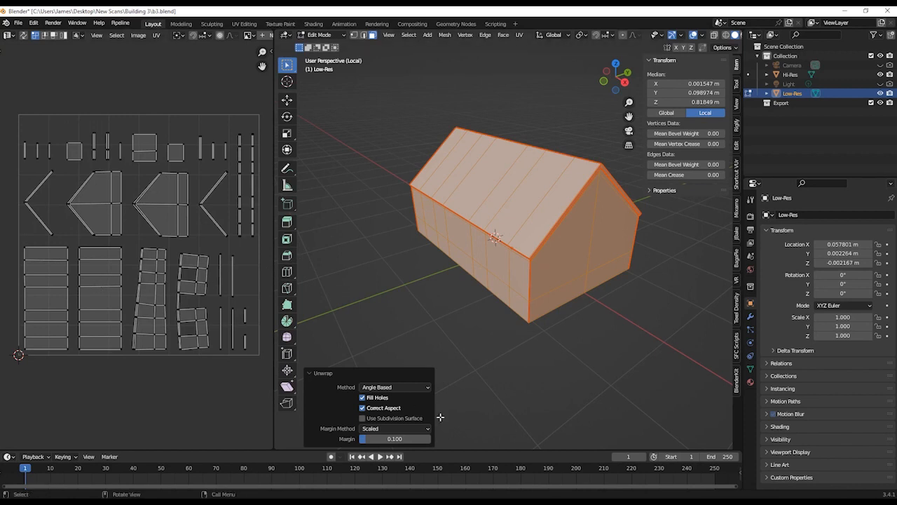
- Set the unwrap margin to 0.05 and switch the UV Editor to island selection
{"action": "left_click", "coordinate": [394, 439]}
{"action": "key", "text": "BackSpace"}
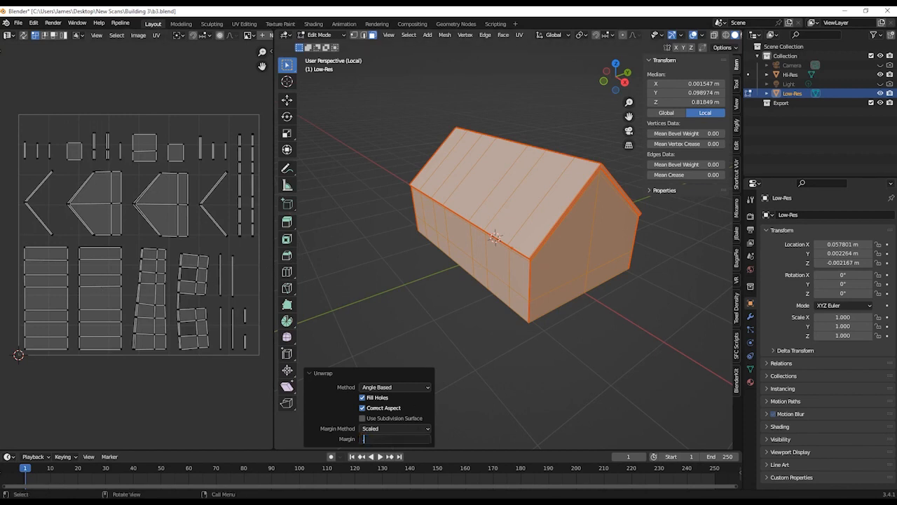
{"action": "type", "text": ".05"}
{"action": "key", "text": "Return"}
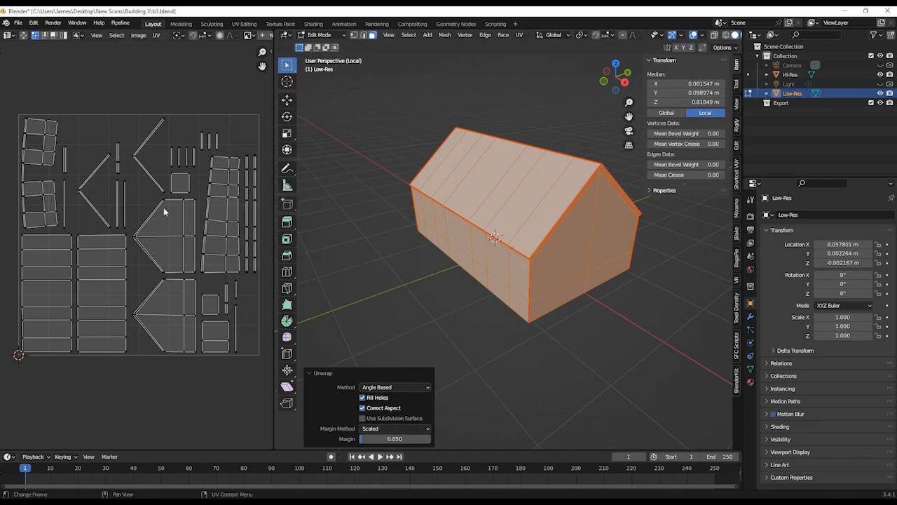
{"action": "left_click", "coordinate": [64, 35]}
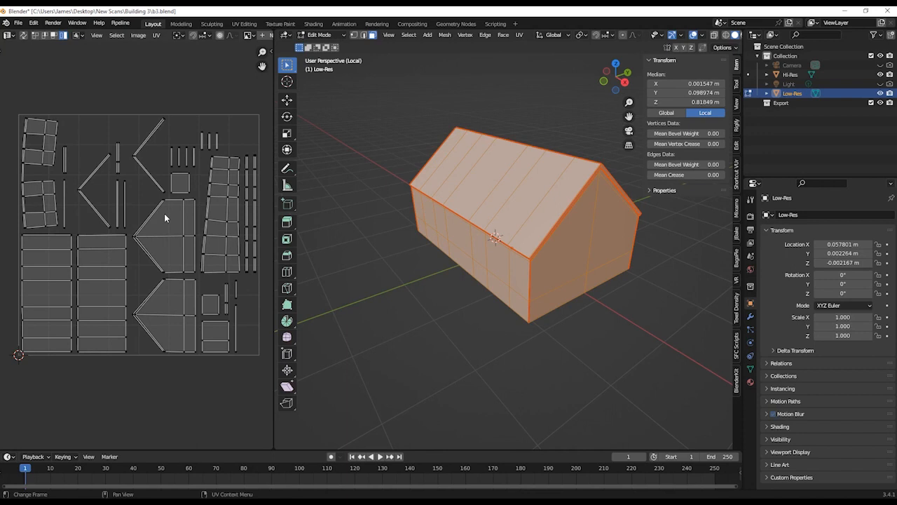
{"action": "left_click_drag", "start_coordinate": [13, 110], "coordinate": [261, 405]}
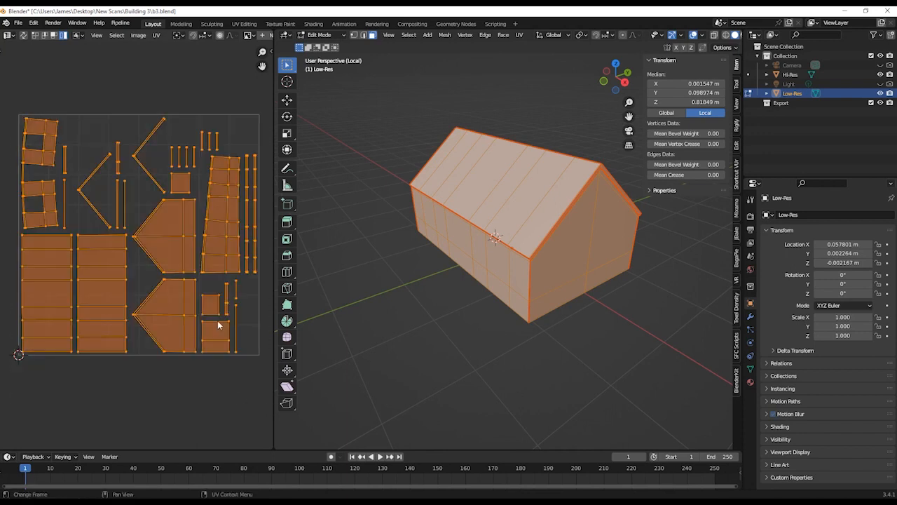
{"action": "key", "text": "s"}
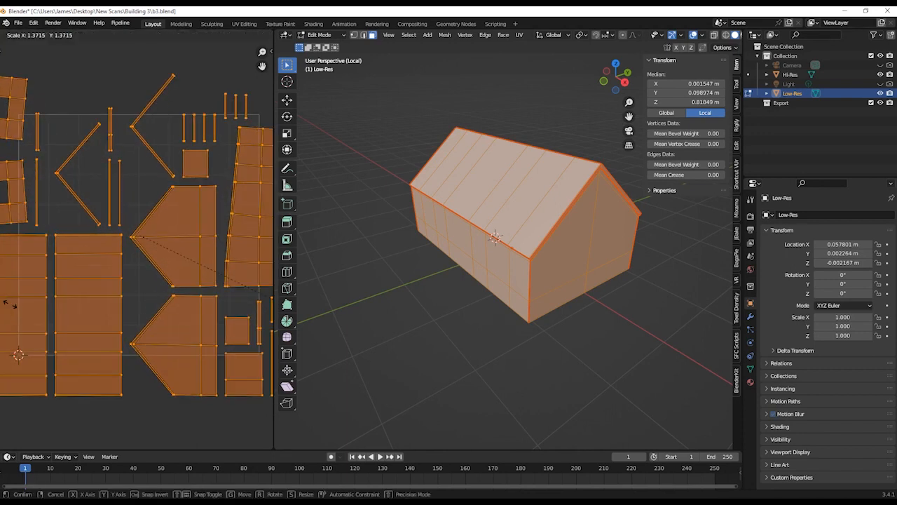
{"action": "right_click", "coordinate": [10, 304]}
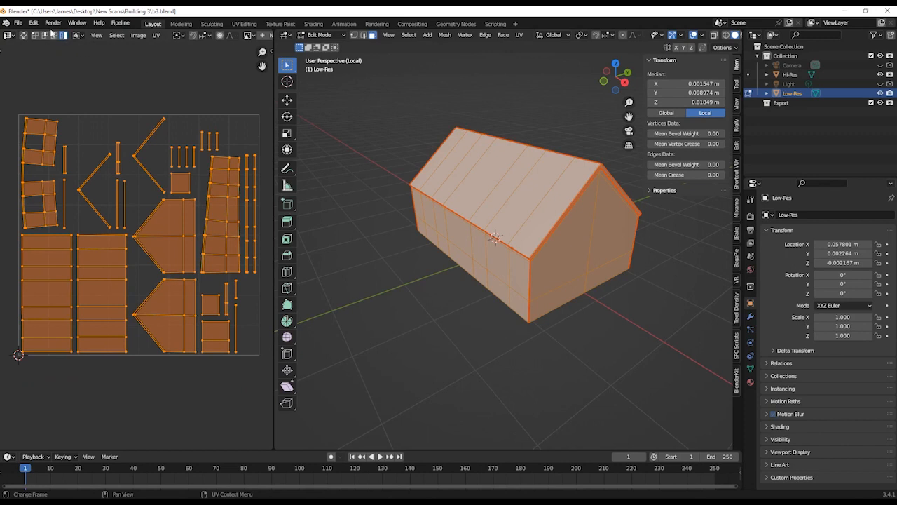
- Move the upper V-shaped UV island against its matching V-shaped island and widen the UV Editor area
{"action": "left_click", "coordinate": [157, 198]}
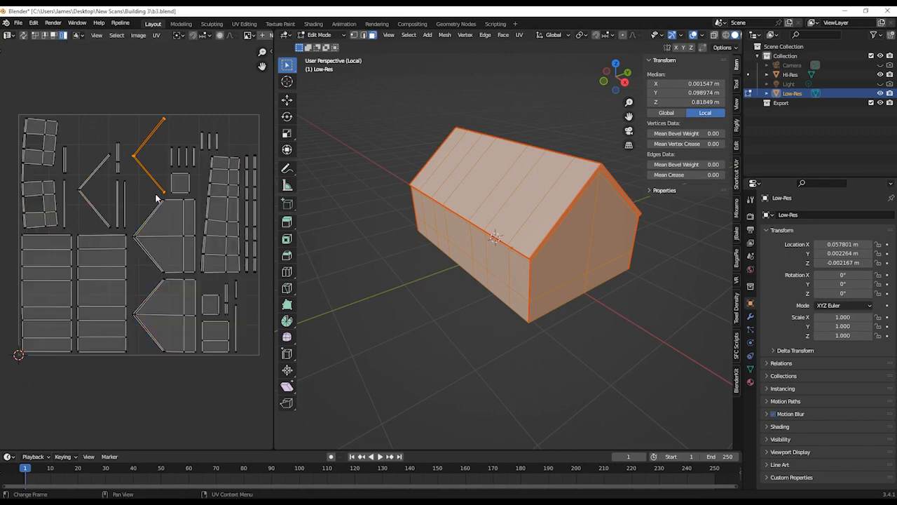
{"action": "key", "text": "g"}
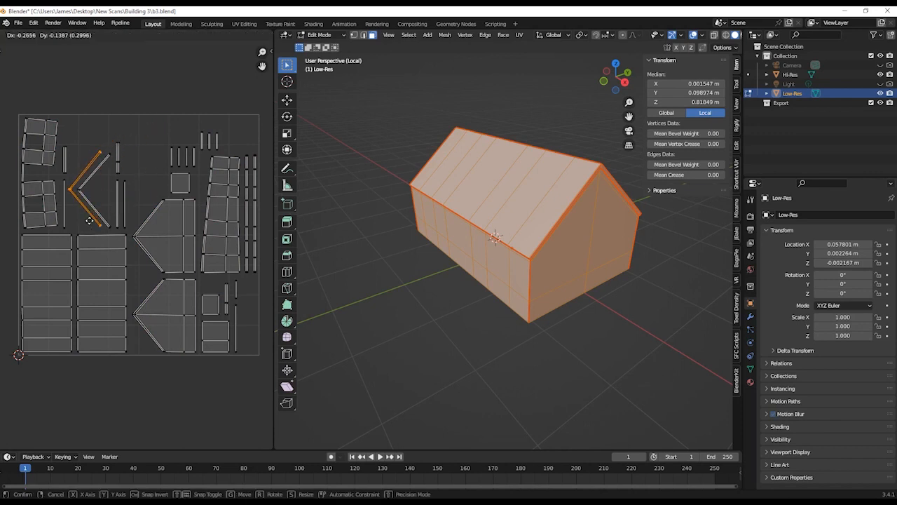
{"action": "left_click", "coordinate": [92, 222]}
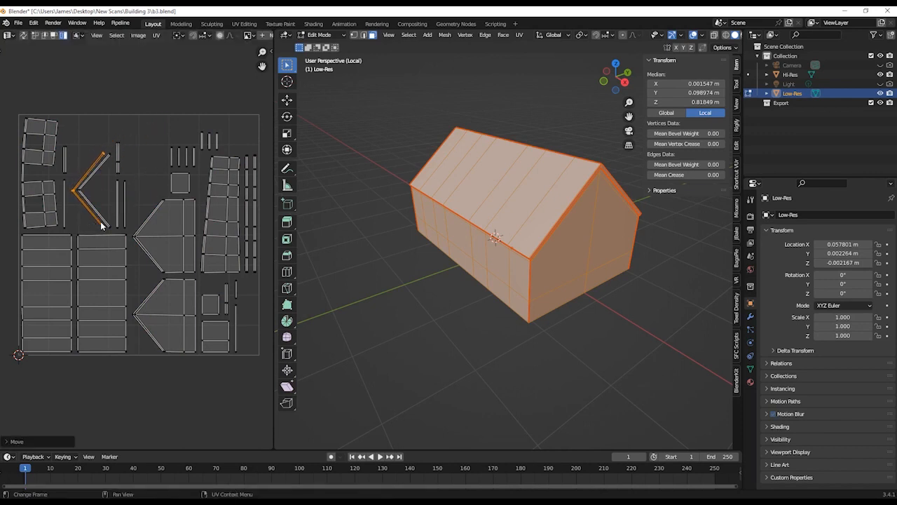
{"action": "left_click_drag", "start_coordinate": [275, 251], "coordinate": [442, 253]}
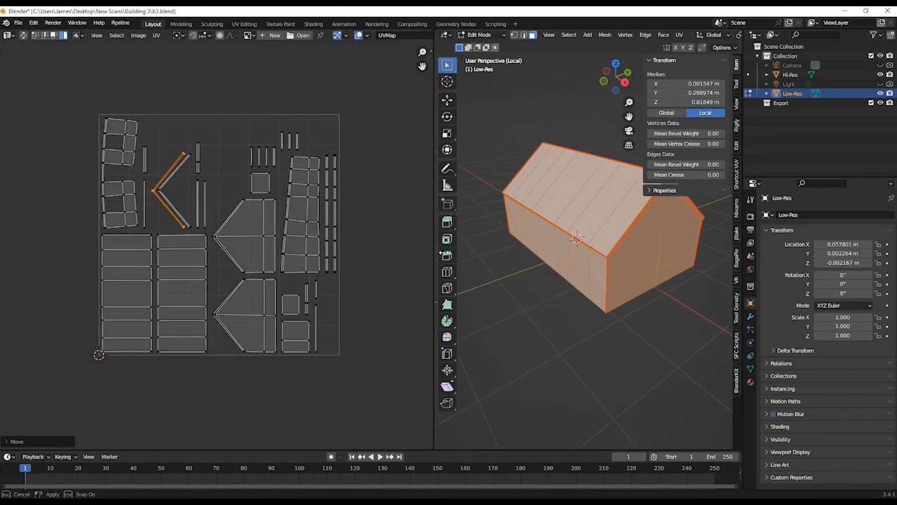
{"action": "scroll", "coordinate": [316, 276], "scroll_direction": "up", "scroll_amount": 3}
{"action": "middle_click_drag", "start_coordinate": [154, 162], "coordinate": [170, 223]}
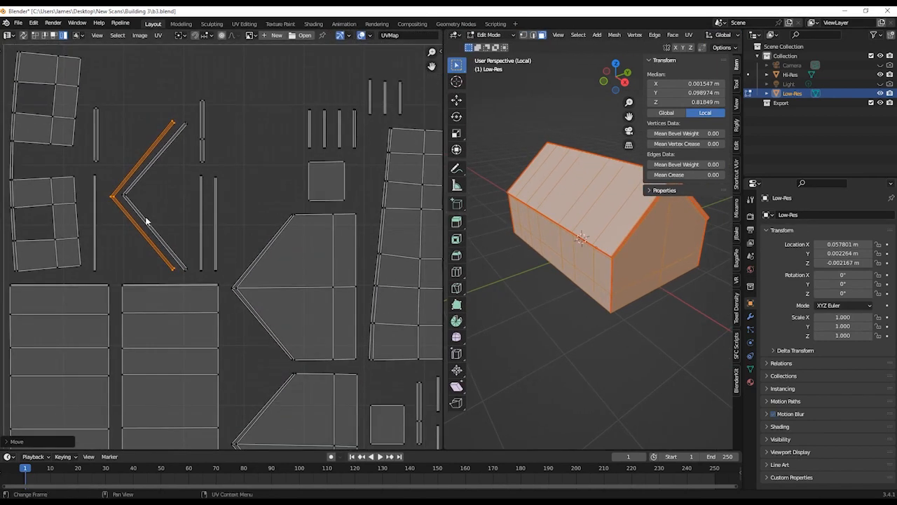
- Group the thin strip islands beside the window wall islands, and rotate the short strips 90° to nest them inside the V-shaped islands
{"action": "left_click_drag", "start_coordinate": [210, 223], "coordinate": [91, 223]}
{"action": "left_click_drag", "start_coordinate": [201, 133], "coordinate": [91, 134]}
{"action": "left_click_drag", "start_coordinate": [302, 77], "coordinate": [413, 151]}
{"action": "type", "text": "r90"}
{"action": "key", "text": "Return"}
{"action": "key", "text": "g"}
{"action": "scroll", "coordinate": [217, 210], "scroll_direction": "down", "scroll_amount": 2}
{"action": "scroll", "coordinate": [217, 210], "scroll_direction": "down", "scroll_amount": 2}
{"action": "left_click_drag", "start_coordinate": [241, 315], "coordinate": [400, 189]}
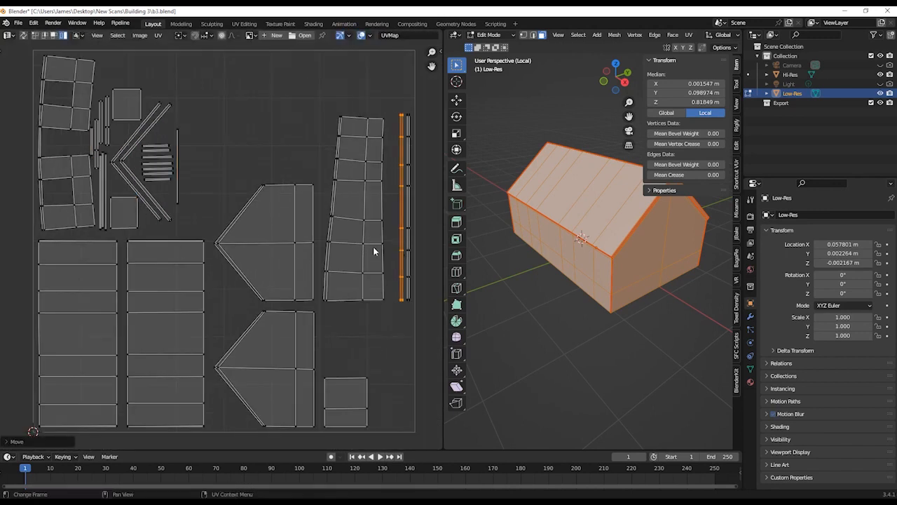
- Bring the two large roof panel islands together, move the two-panel rectangle up, and rotate the gable wall islands
{"action": "left_click", "coordinate": [293, 373]}
{"action": "key", "text": "g"}
{"action": "left_click", "coordinate": [294, 210]}
{"action": "left_click", "coordinate": [346, 402]}
{"action": "key", "text": "g"}
{"action": "left_click", "coordinate": [323, 178]}
{"action": "left_click", "coordinate": [253, 98]}
{"action": "key", "text": "r"}
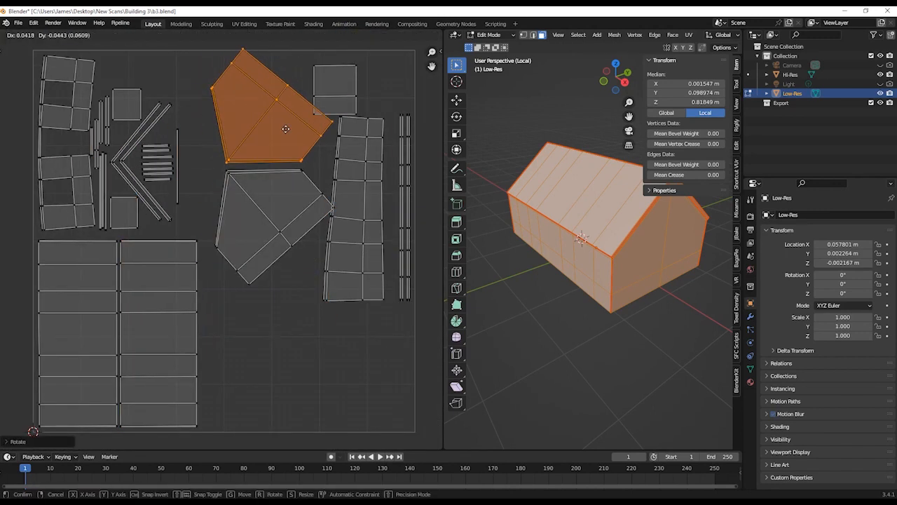
- Stack the rotated gable wall islands as a pair beside the roof panels and rotate the long side wall island out of the way
{"action": "key", "text": "g"}
{"action": "left_click", "coordinate": [354, 203]}
{"action": "key", "text": "r"}
{"action": "key", "text": "g"}
{"action": "left_click", "coordinate": [335, 90]}
{"action": "key", "text": "g"}
{"action": "left_click", "coordinate": [253, 338]}
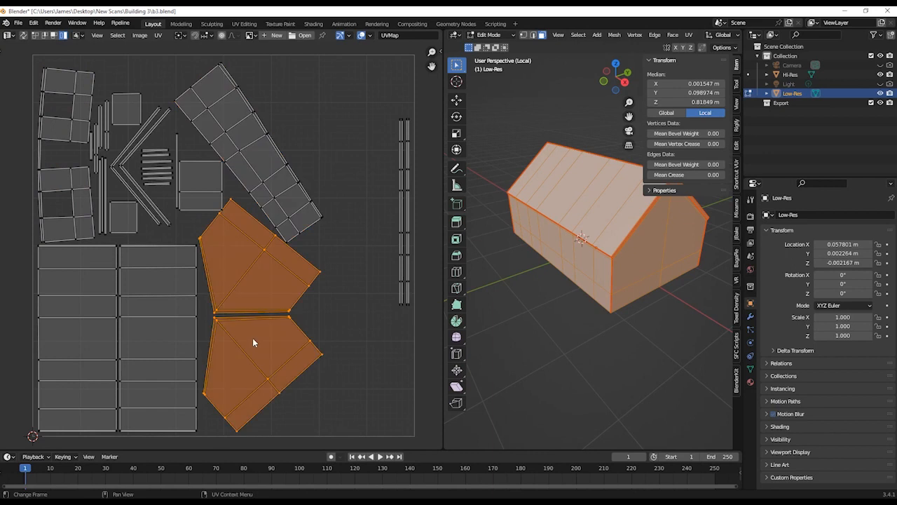
- Place the side wall and long strips beside the roof panels, and arrange the gable pair above the rotated V-shaped islands
{"action": "key", "text": "g"}
{"action": "left_click", "coordinate": [405, 210]}
{"action": "middle_click_drag", "start_coordinate": [319, 113], "coordinate": [324, 153]}
{"action": "key", "text": "g"}
{"action": "key", "text": "r"}
{"action": "key", "text": "r"}
{"action": "key", "text": "g"}
{"action": "left_click_drag", "start_coordinate": [136, 99], "coordinate": [307, 282]}
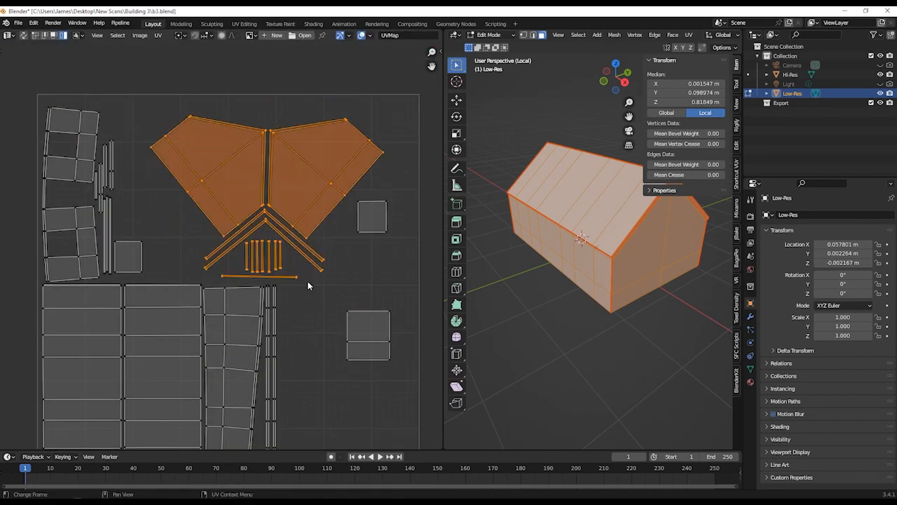
- Shift the gable and V-shaped island group closer to the window walls and fit the small rectangular islands around it
{"action": "key", "text": "g"}
{"action": "left_click", "coordinate": [320, 262]}
{"action": "key", "text": "g"}
{"action": "left_click", "coordinate": [368, 222]}
{"action": "scroll", "coordinate": [315, 189], "scroll_direction": "down", "scroll_amount": 1}
{"action": "key", "text": "g"}
{"action": "scroll", "coordinate": [134, 178], "scroll_direction": "up", "scroll_amount": 1}
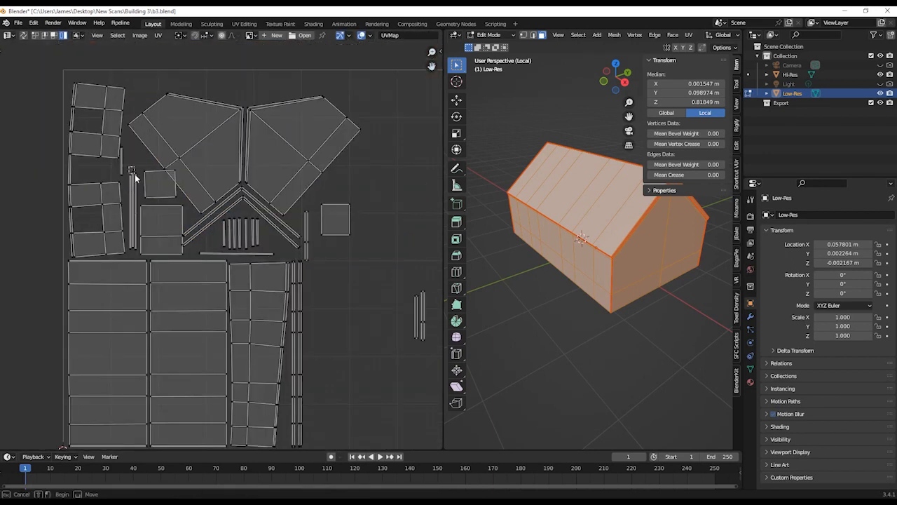
- Move the remaining thin strips next to the long strips and tuck the tilted two-panel rectangle beside the window wall islands
{"action": "key", "text": "g"}
{"action": "left_click_drag", "start_coordinate": [137, 87], "coordinate": [283, 239]}
{"action": "key", "text": "g"}
{"action": "left_click", "coordinate": [277, 240]}
{"action": "left_click", "coordinate": [84, 190]}
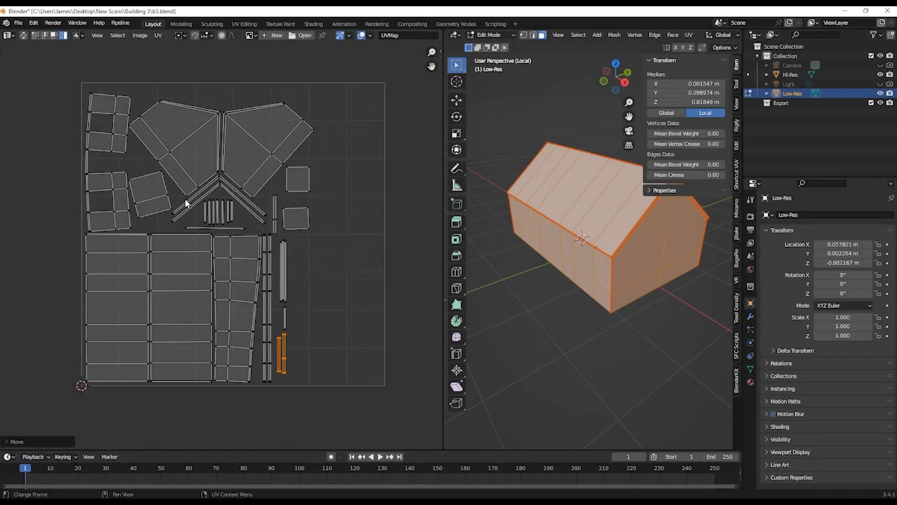
- Select all packed UV islands and centre them horizontally within the UV square
{"action": "left_click_drag", "start_coordinate": [86, 76], "coordinate": [361, 418]}
{"action": "key", "text": "g"}
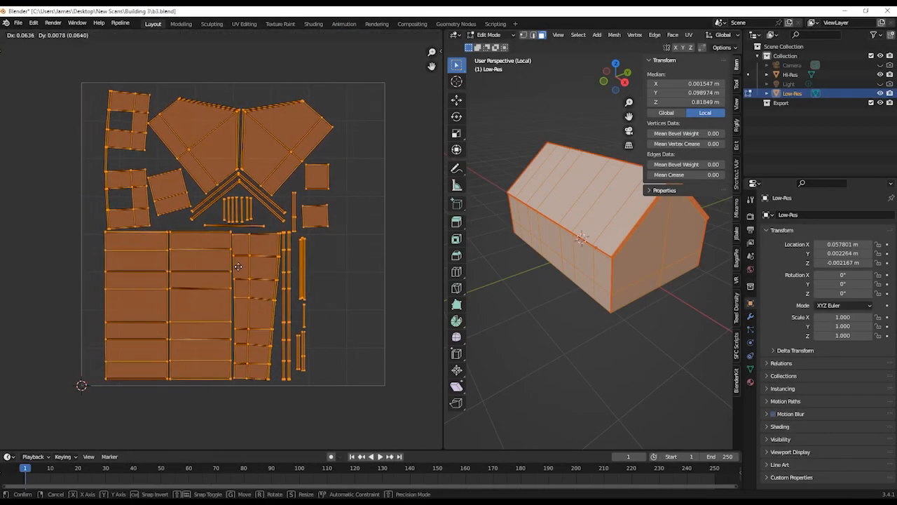
{"action": "left_click", "coordinate": [255, 272]}
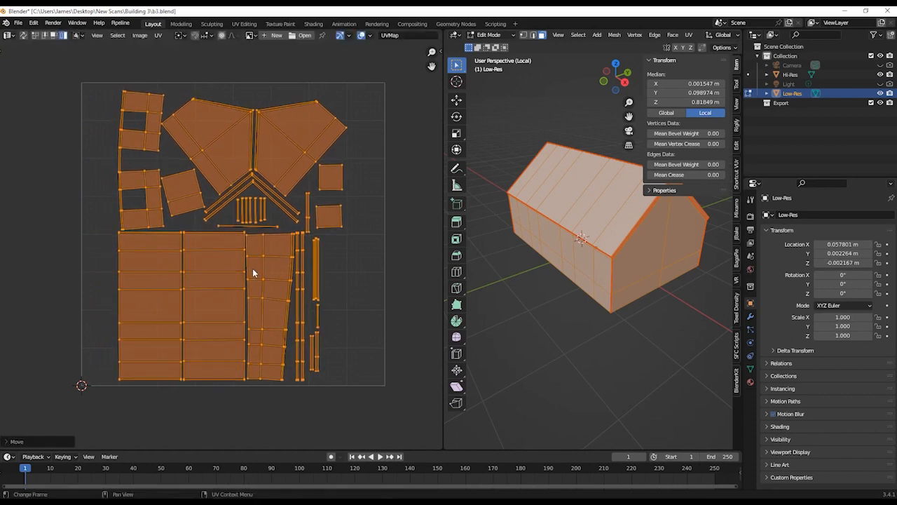
{"action": "key", "text": "g"}
{"action": "left_click", "coordinate": [254, 268]}
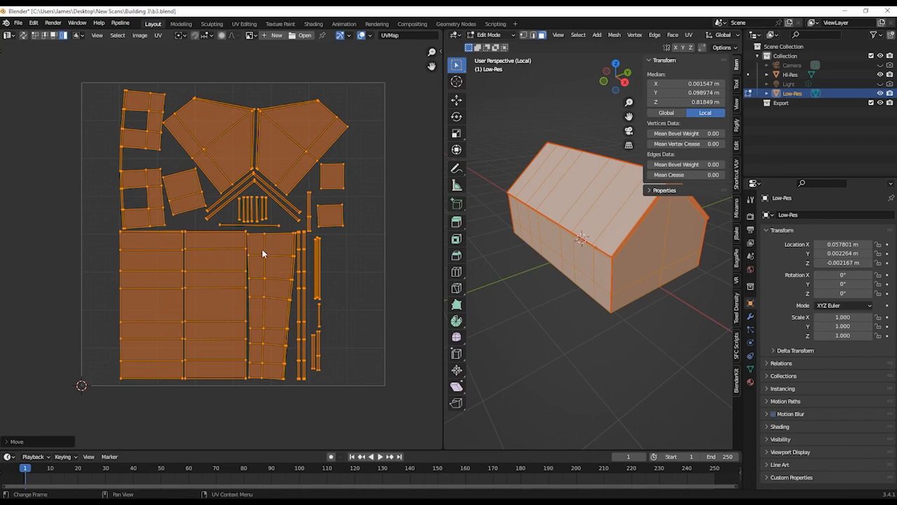
{"action": "key", "text": "s"}
{"action": "key", "text": "x"}
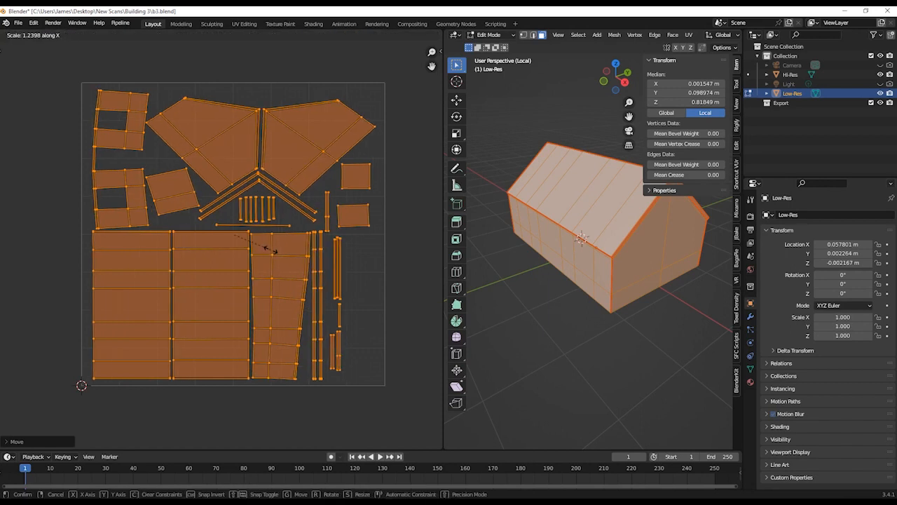
{"action": "left_click", "coordinate": [270, 254]}
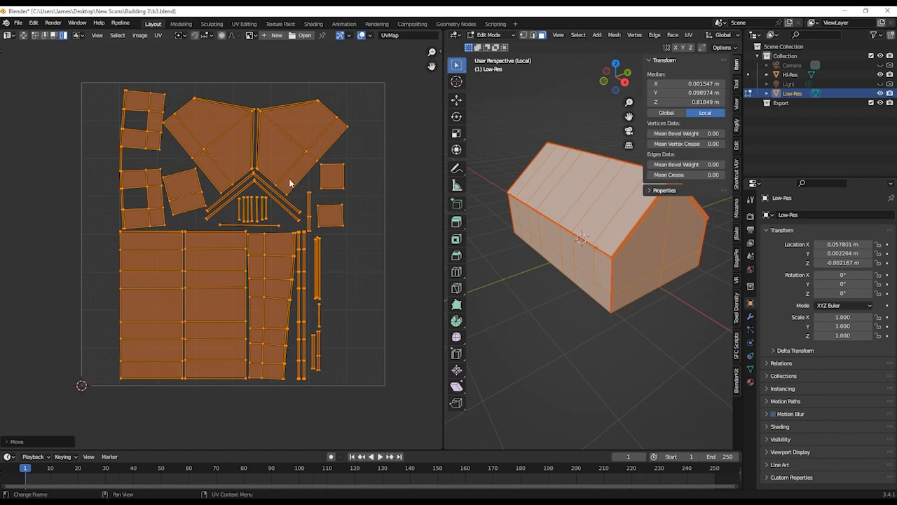
- Scale all the UV islands by about 1.04 along Y and 1.31 along X to fill the UV square
{"action": "key", "text": "s"}
{"action": "key", "text": "y"}
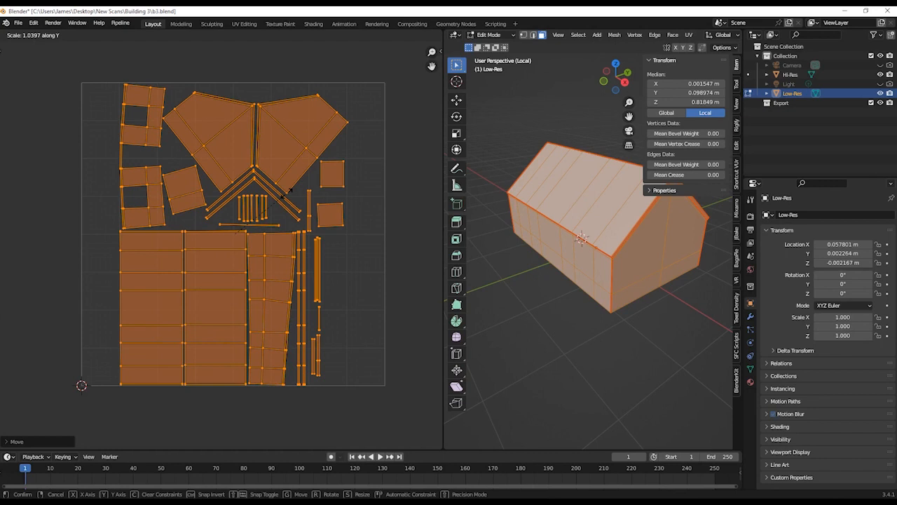
{"action": "left_click", "coordinate": [287, 192]}
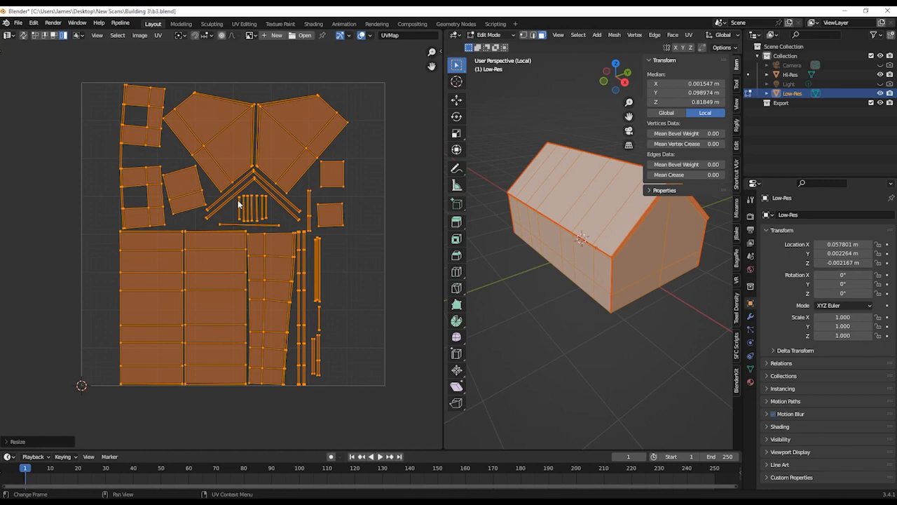
{"action": "key", "text": "s"}
{"action": "key", "text": "x"}
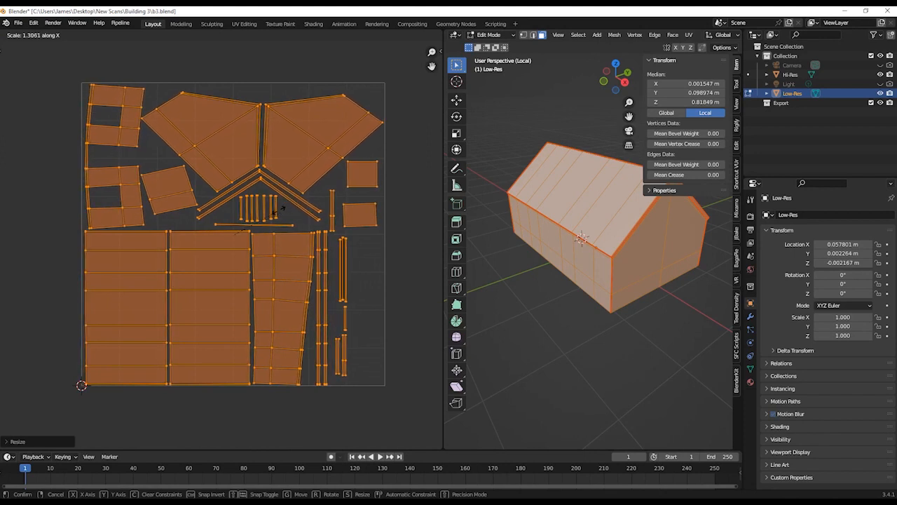
{"action": "left_click", "coordinate": [296, 232]}
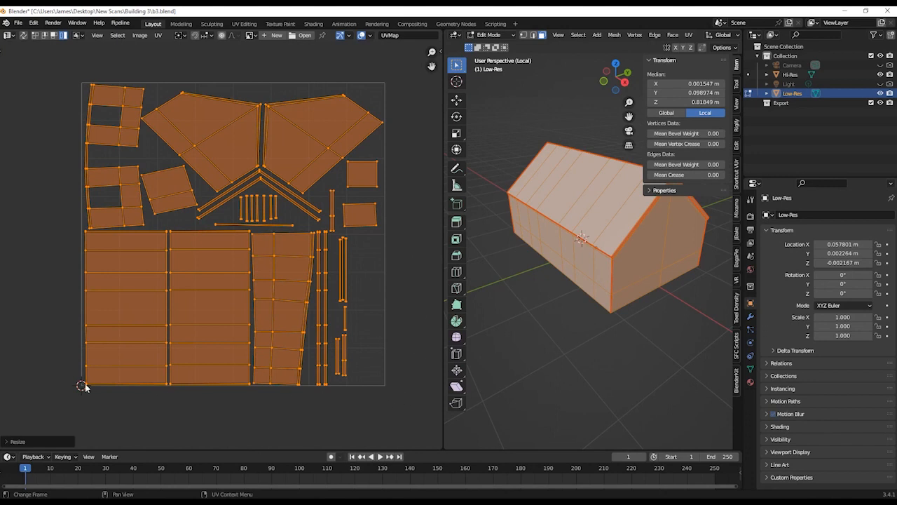
- Deselect the UVs and examine the gaps between the lower wall and roof islands and at the tile border
{"action": "left_click", "coordinate": [56, 215]}
{"action": "scroll", "coordinate": [102, 293], "scroll_direction": "up", "scroll_amount": 3}
{"action": "scroll", "coordinate": [100, 292], "scroll_direction": "up", "scroll_amount": 1}
{"action": "middle_click_drag", "start_coordinate": [91, 293], "coordinate": [205, 130]}
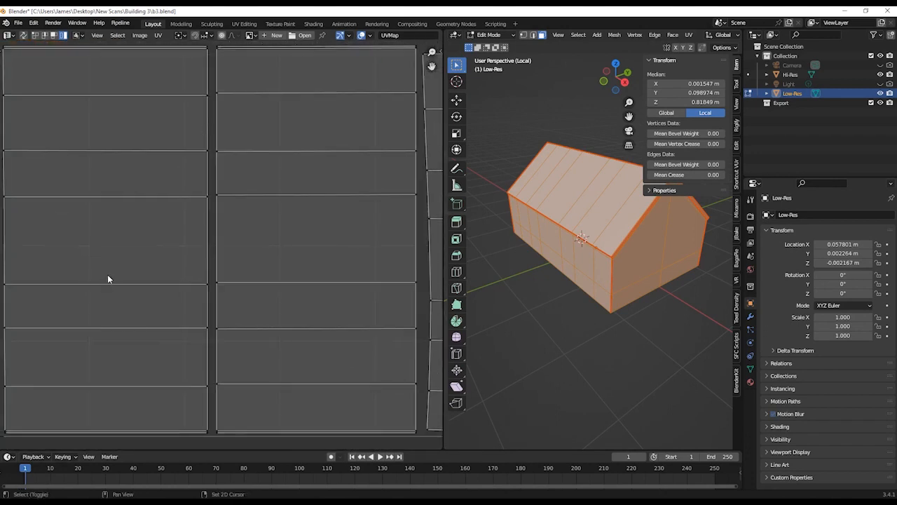
{"action": "middle_click_drag", "start_coordinate": [108, 278], "coordinate": [228, 176]}
{"action": "scroll", "coordinate": [201, 307], "scroll_direction": "up", "scroll_amount": 1}
{"action": "scroll", "coordinate": [199, 304], "scroll_direction": "up", "scroll_amount": 1}
{"action": "scroll", "coordinate": [209, 329], "scroll_direction": "down", "scroll_amount": 3}
{"action": "middle_click_drag", "start_coordinate": [255, 271], "coordinate": [89, 271], "text": "shift"}
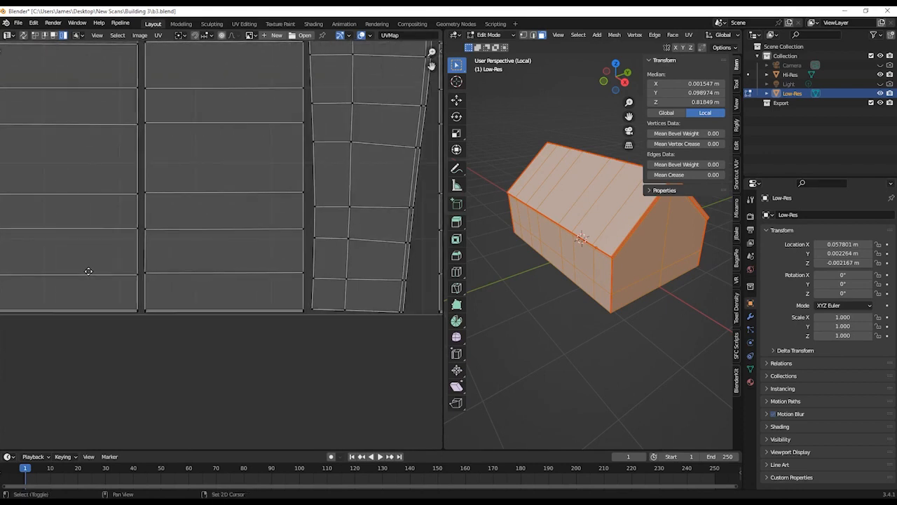
{"action": "middle_click_drag", "start_coordinate": [334, 307], "coordinate": [193, 300], "text": "shift"}
{"action": "middle_click_drag", "start_coordinate": [305, 255], "coordinate": [289, 322], "text": "shift"}
{"action": "middle_click_drag", "start_coordinate": [304, 71], "coordinate": [273, 179], "text": "shift"}
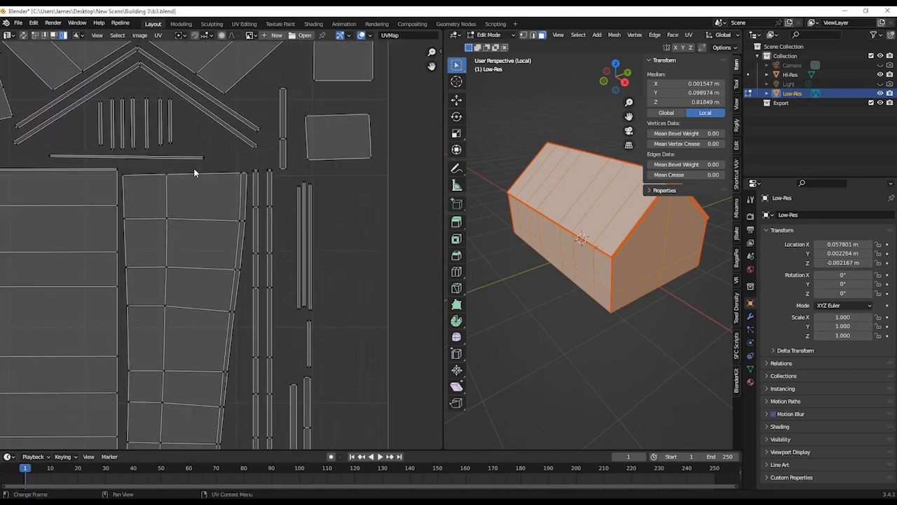
{"action": "left_click", "coordinate": [170, 207]}
{"action": "left_click_drag", "start_coordinate": [173, 225], "coordinate": [157, 222]}
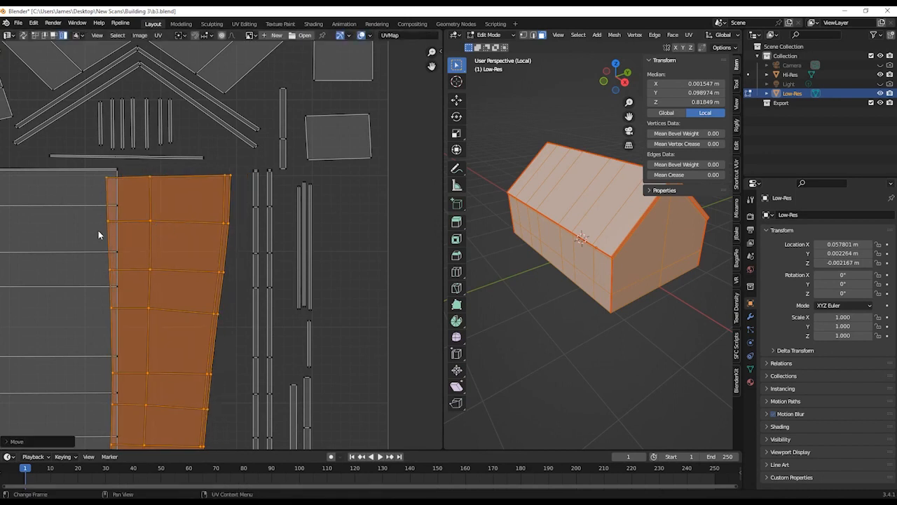
{"action": "key", "text": "ctrl+z"}
- Examine the spacing between the upper UV islands, from the gable trims to the gable walls
{"action": "left_click", "coordinate": [218, 122]}
{"action": "middle_click_drag", "start_coordinate": [219, 122], "coordinate": [186, 277], "text": "shift"}
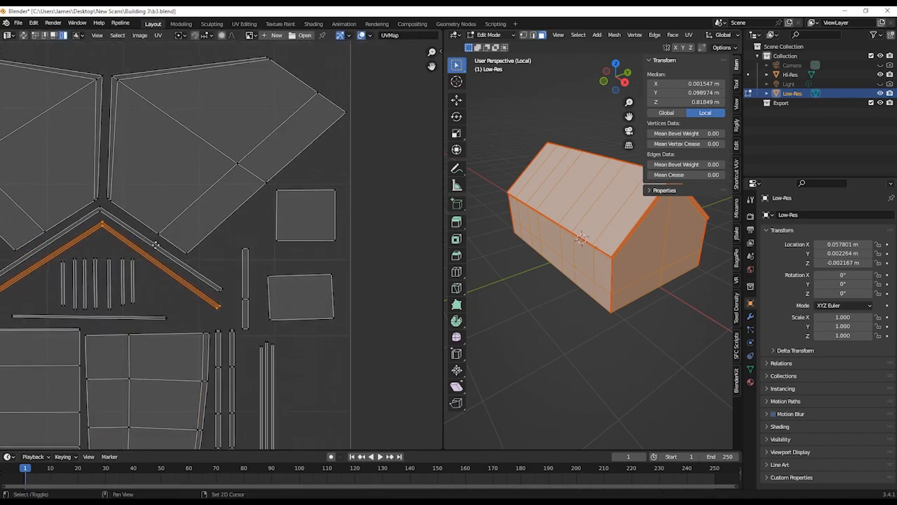
{"action": "middle_click_drag", "start_coordinate": [156, 244], "coordinate": [268, 283], "text": "shift"}
{"action": "middle_click_drag", "start_coordinate": [94, 262], "coordinate": [184, 214], "text": "shift"}
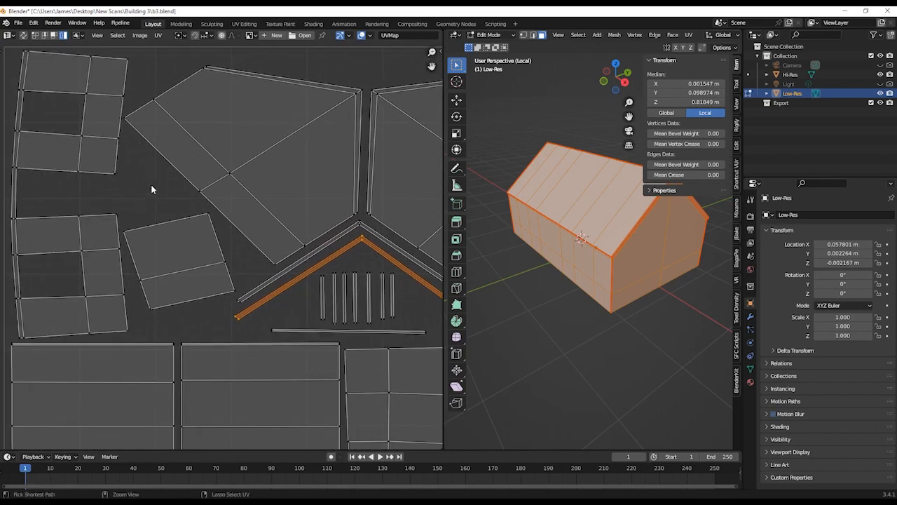
{"action": "scroll", "coordinate": [234, 249], "scroll_direction": "down", "scroll_amount": 4}
{"action": "left_click", "coordinate": [258, 194]}
{"action": "scroll", "coordinate": [258, 195], "scroll_direction": "up", "scroll_amount": 1}
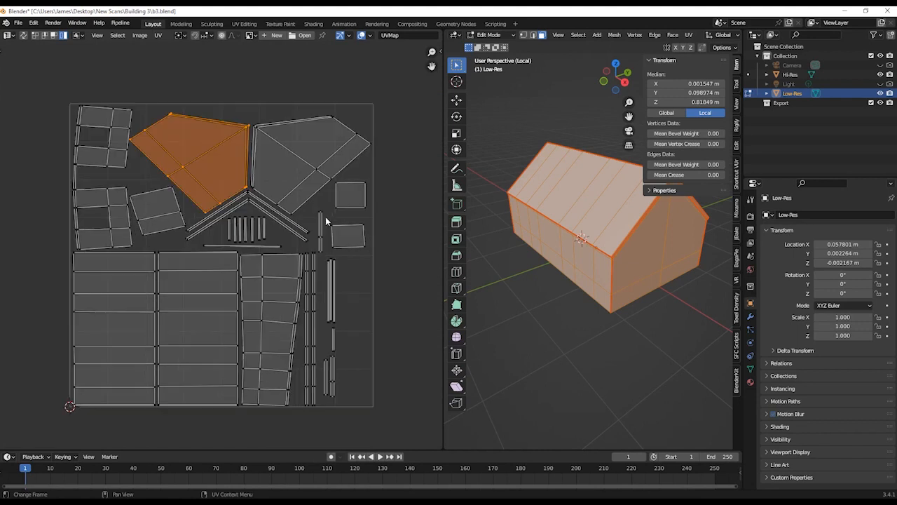
- Narrow the UV editor area, switch it to the Shader Editor and hide its sidebar
{"action": "left_click_drag", "start_coordinate": [443, 40], "coordinate": [203, 40]}
{"action": "left_click", "coordinate": [9, 36]}
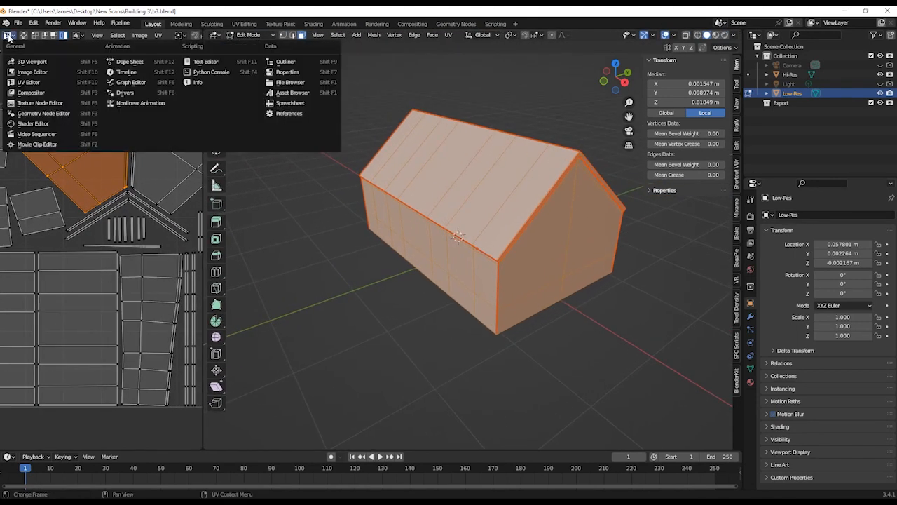
{"action": "left_click", "coordinate": [23, 124]}
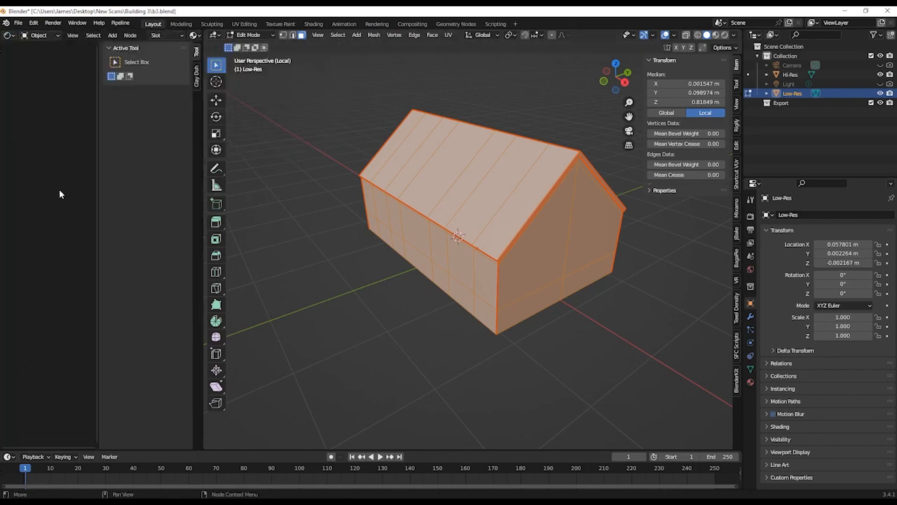
{"action": "key", "text": "n"}
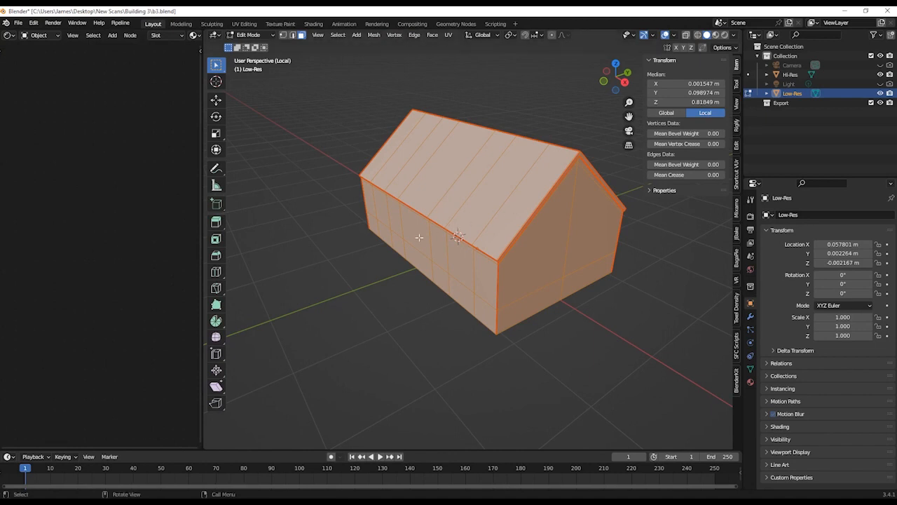
- Return Low-Res to Object Mode and give it a new material named Building
{"action": "key", "text": "Tab"}
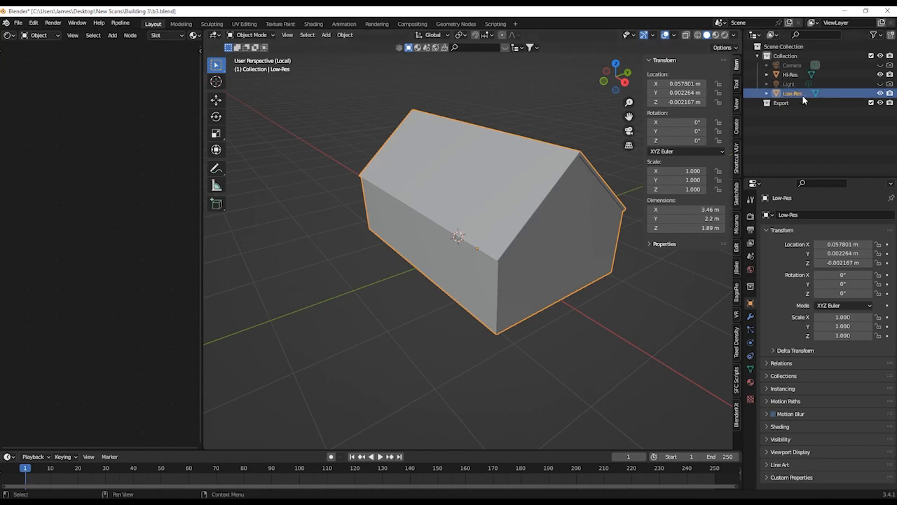
{"action": "left_click", "coordinate": [751, 382]}
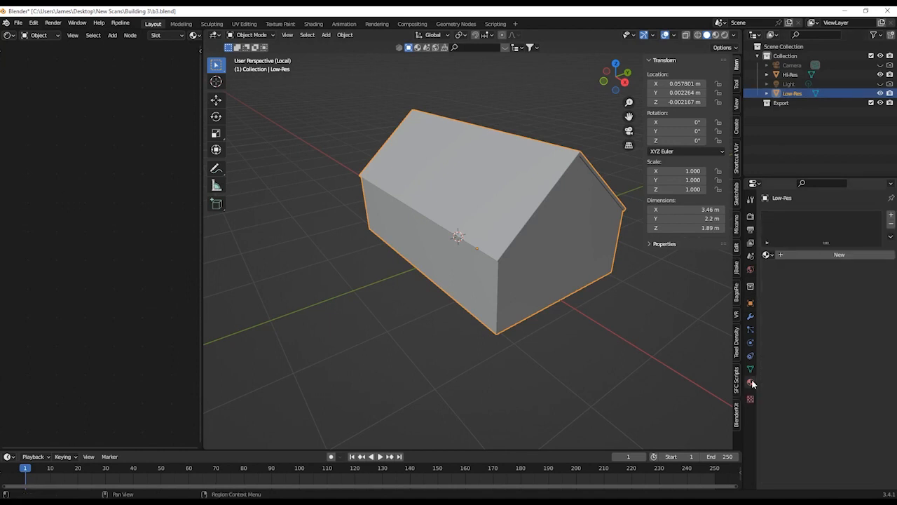
{"action": "left_click", "coordinate": [783, 255]}
{"action": "double_click", "coordinate": [802, 255]}
{"action": "type", "text": "Building"}
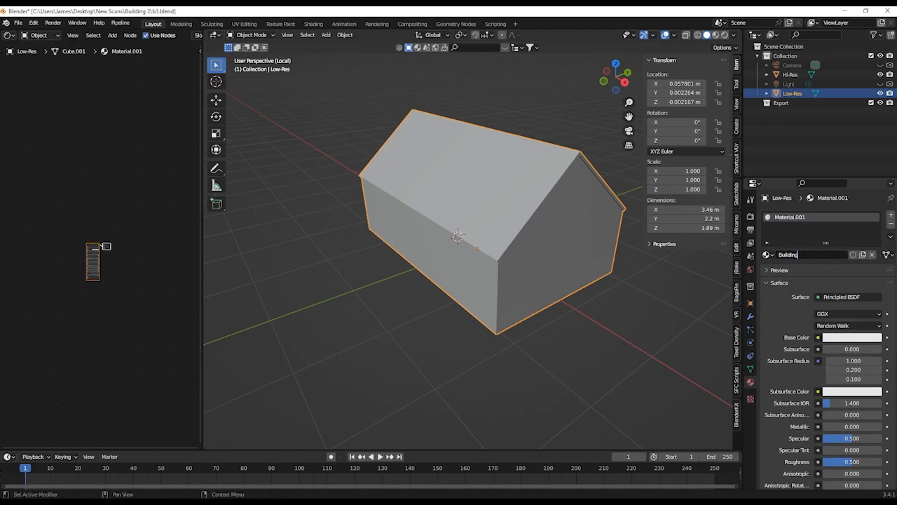
{"action": "key", "text": "Return"}
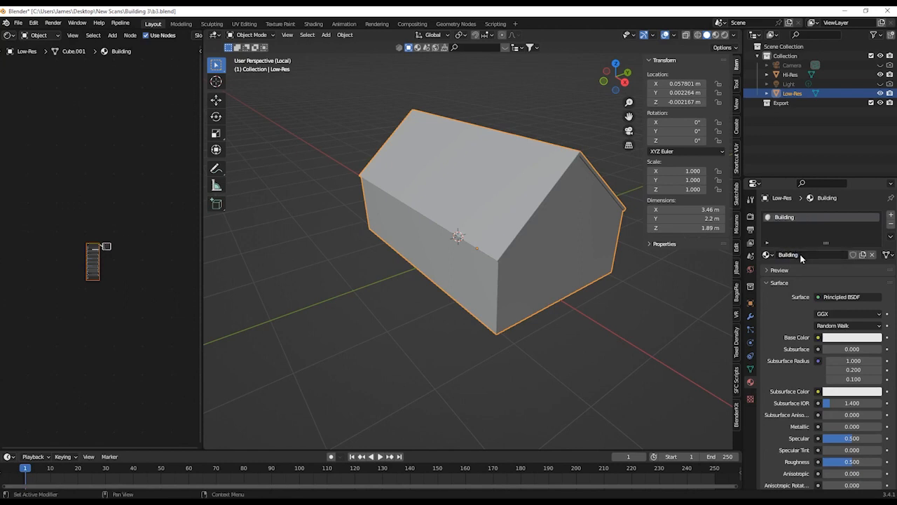
- Add an Image Texture node beside the Principled BSDF node in the Building material
{"action": "scroll", "coordinate": [106, 288], "scroll_direction": "up", "scroll_amount": 6}
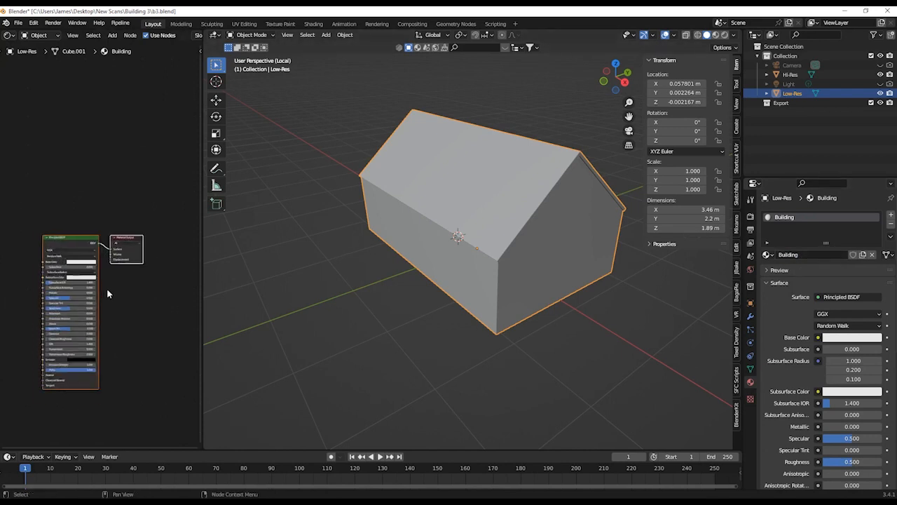
{"action": "middle_click_drag", "start_coordinate": [141, 251], "coordinate": [134, 232]}
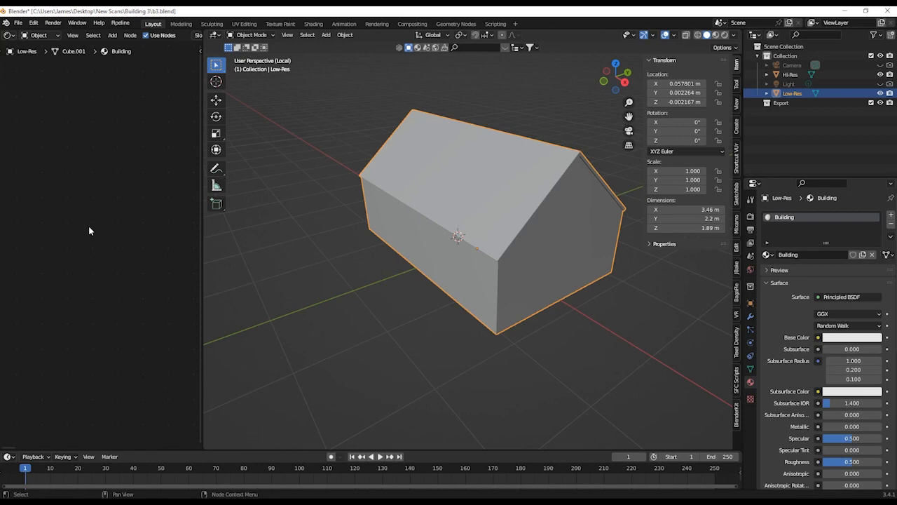
{"action": "key", "text": "Home"}
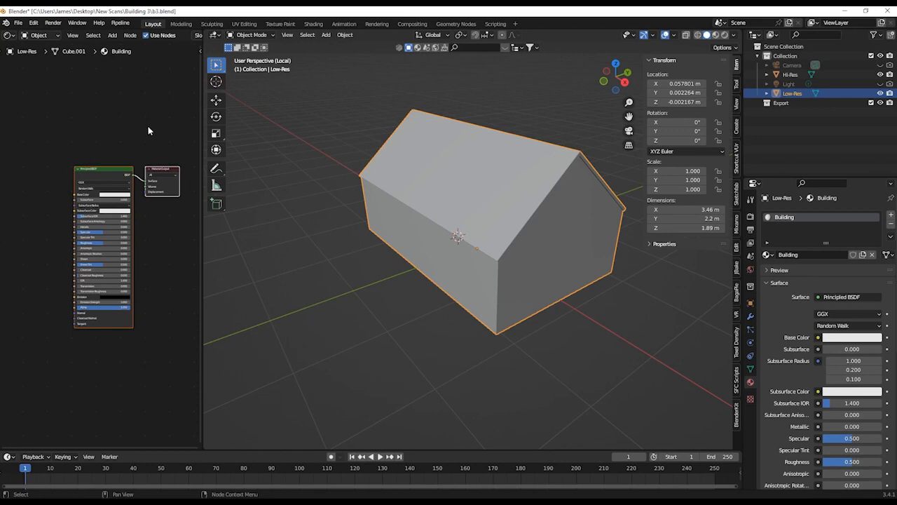
{"action": "scroll", "coordinate": [53, 196], "scroll_direction": "up", "scroll_amount": 3}
{"action": "scroll", "coordinate": [53, 196], "scroll_direction": "down", "scroll_amount": 5}
{"action": "middle_click_drag", "start_coordinate": [47, 207], "coordinate": [84, 231]}
{"action": "scroll", "coordinate": [86, 209], "scroll_direction": "down", "scroll_amount": 4}
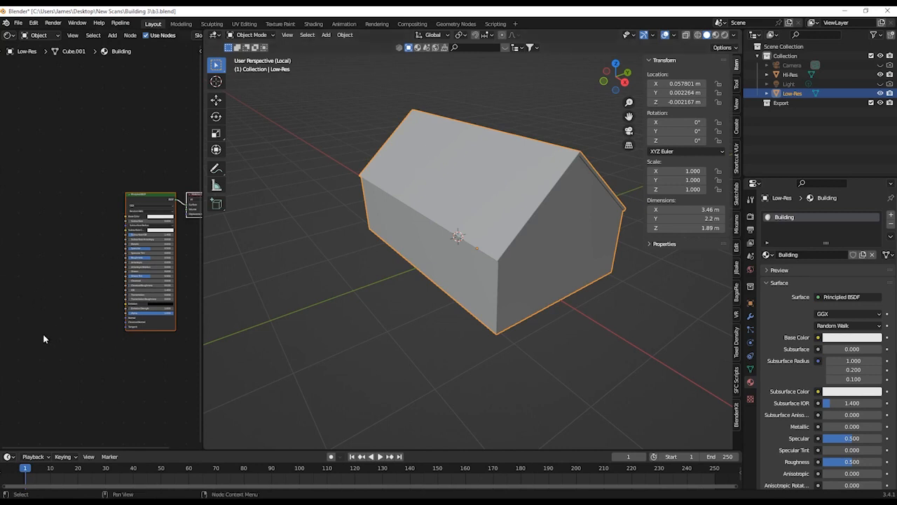
{"action": "left_click", "coordinate": [66, 223]}
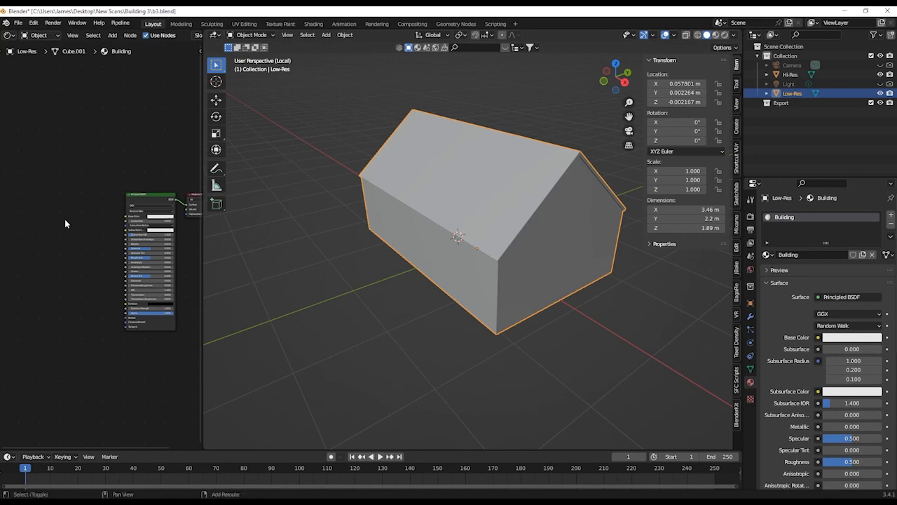
{"action": "key", "text": "shift+a"}
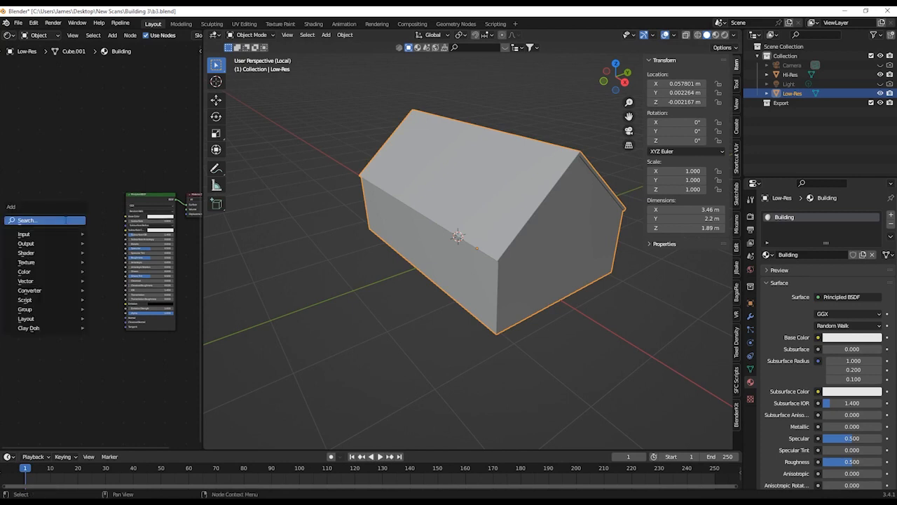
{"action": "type", "text": "image"}
{"action": "key", "text": "Return"}
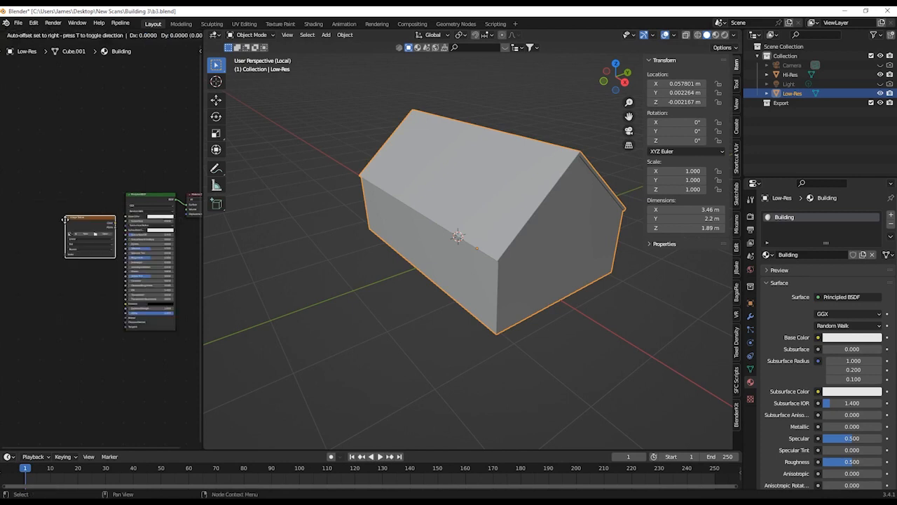
{"action": "left_click", "coordinate": [44, 193]}
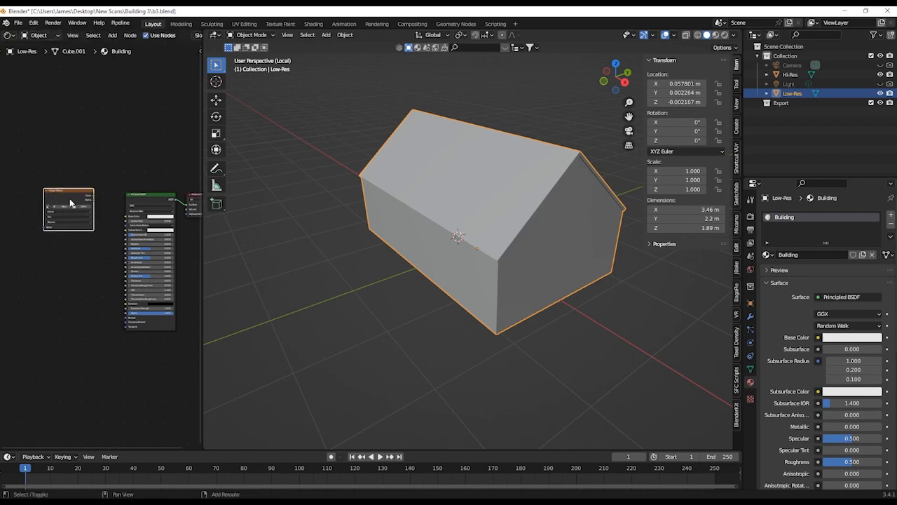
- Duplicate the Image Texture node and place the copy below the original
{"action": "key", "text": "shift+d"}
{"action": "left_click", "coordinate": [42, 303]}
{"action": "scroll", "coordinate": [108, 333], "scroll_direction": "up", "scroll_amount": 2}
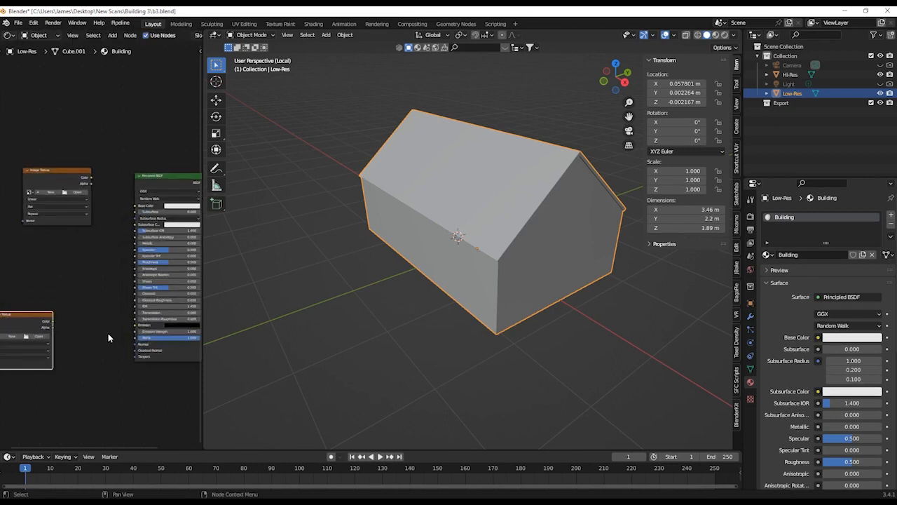
- Start a new image named Diffuse in the upper Image Texture node
{"action": "left_click", "coordinate": [43, 188]}
{"action": "double_click", "coordinate": [79, 203]}
{"action": "type", "text": "Diffuse"}
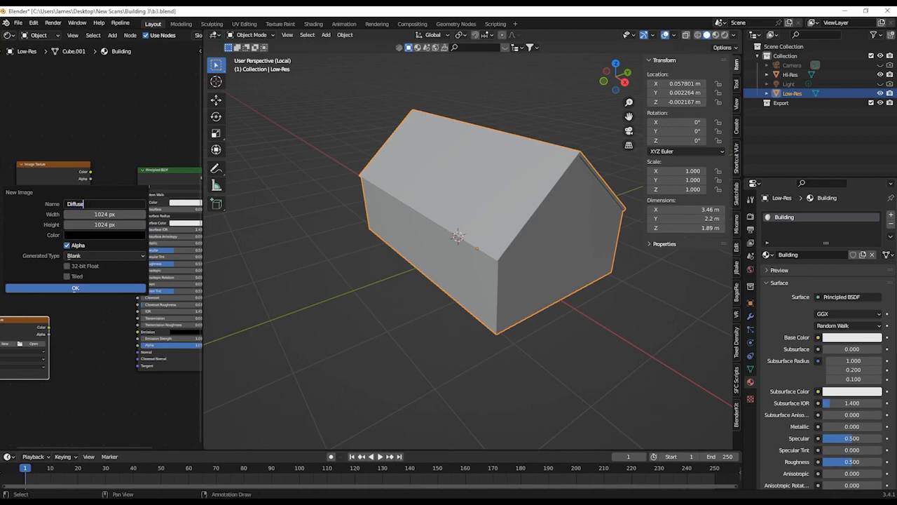
{"action": "key", "text": "Return"}
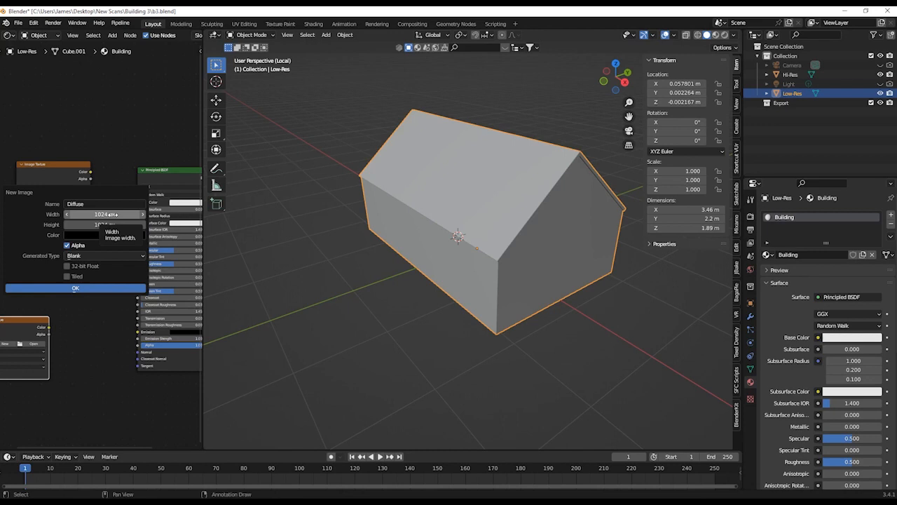
- Set the new image's width and height to 2048 px and create it
{"action": "left_click", "coordinate": [113, 214]}
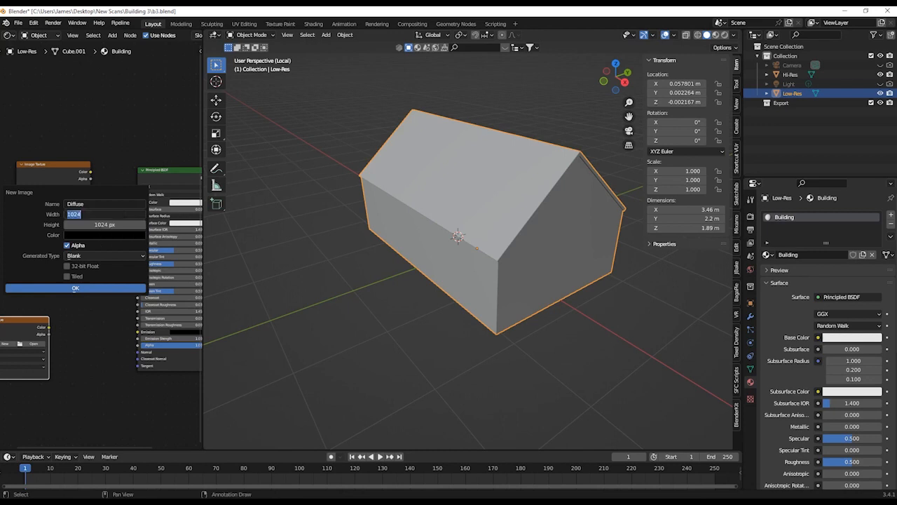
{"action": "key", "text": "End"}
{"action": "key", "text": "shift"}
{"action": "type", "text": "*2"}
{"action": "key", "text": "Return"}
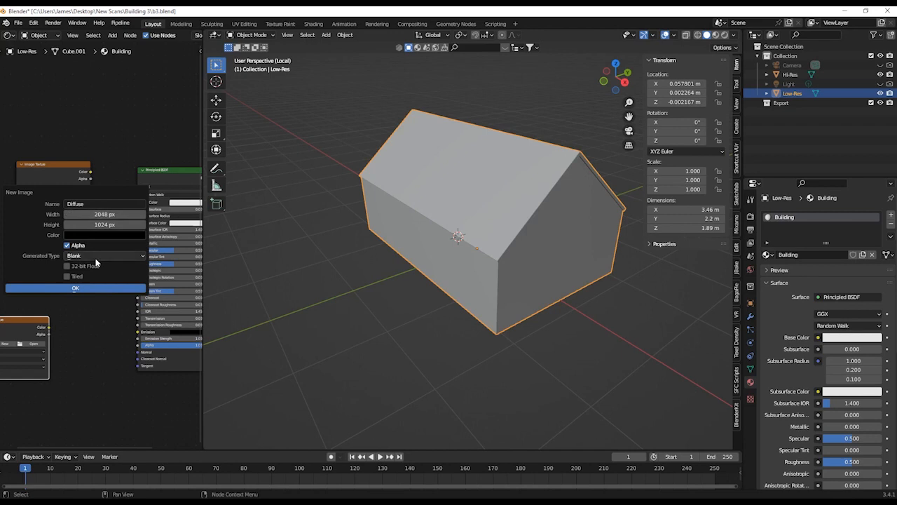
{"action": "left_click", "coordinate": [104, 225]}
{"action": "type", "text": "2048"}
{"action": "key", "text": "Return"}
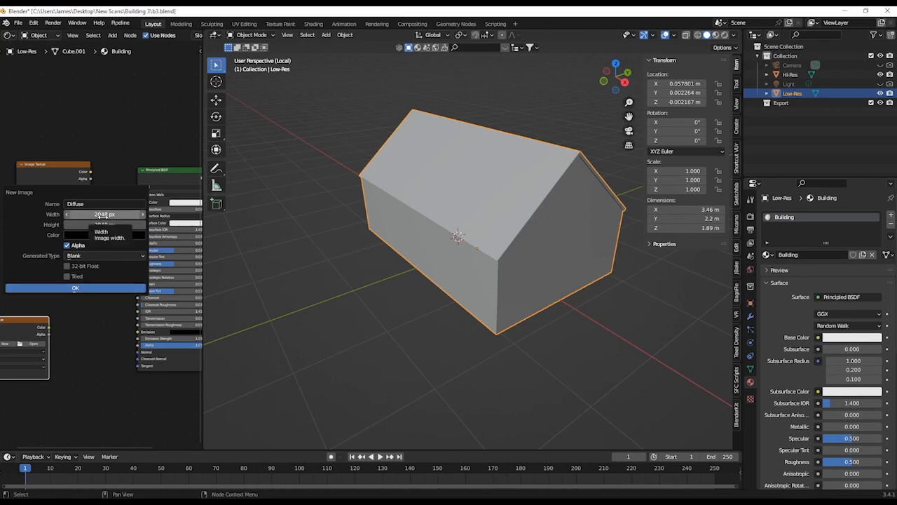
{"action": "left_click", "coordinate": [89, 217]}
{"action": "key", "text": "Tab"}
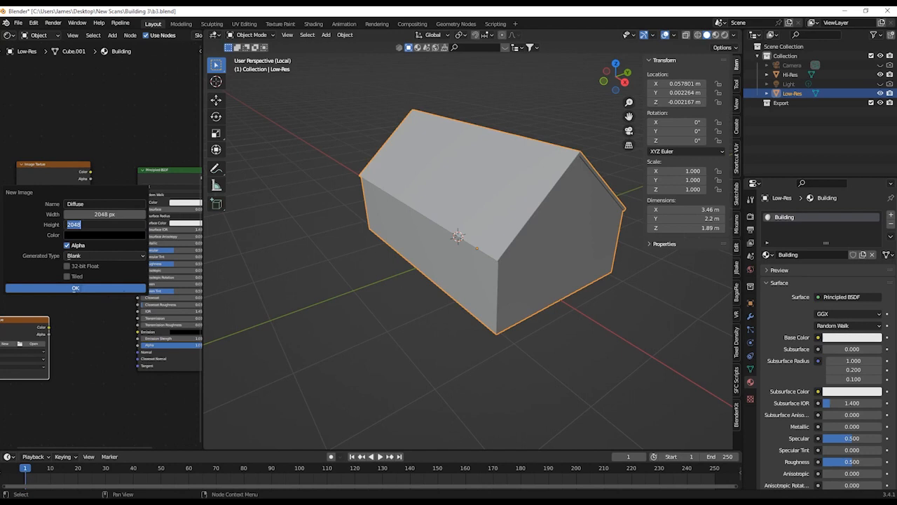
{"action": "left_click", "coordinate": [75, 288]}
- Remove the numeric suffix from the new image's name, leaving it as Diffuse
{"action": "middle_click_drag", "start_coordinate": [36, 261], "coordinate": [90, 178], "text": "shift"}
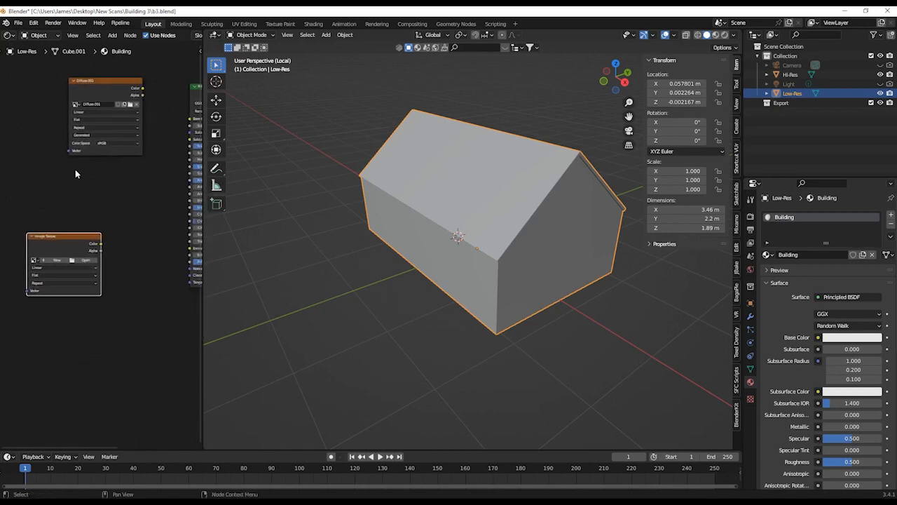
{"action": "double_click", "coordinate": [101, 105]}
{"action": "left_click", "coordinate": [105, 105]}
{"action": "key", "text": "BackSpace"}
{"action": "key", "text": "BackSpace"}
{"action": "key", "text": "BackSpace"}
{"action": "key", "text": "BackSpace"}
{"action": "key", "text": "Return"}
{"action": "scroll", "coordinate": [105, 272], "scroll_direction": "up", "scroll_amount": 1}
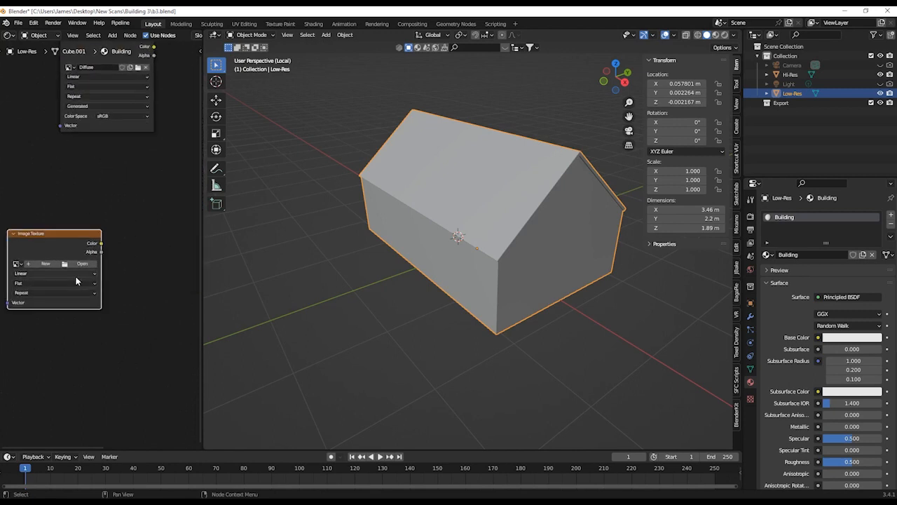
- Create a 2048 px image named Normal in the lower Image Texture node and set its color space to Non-Color
{"action": "left_click", "coordinate": [41, 264]}
{"action": "left_click", "coordinate": [103, 281]}
{"action": "type", "text": "Normal"}
{"action": "key", "text": "Return"}
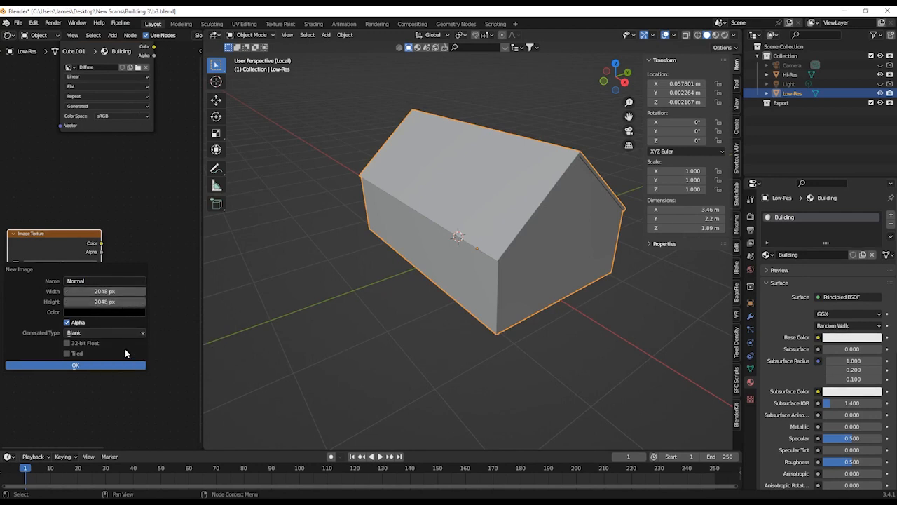
{"action": "left_click", "coordinate": [72, 365]}
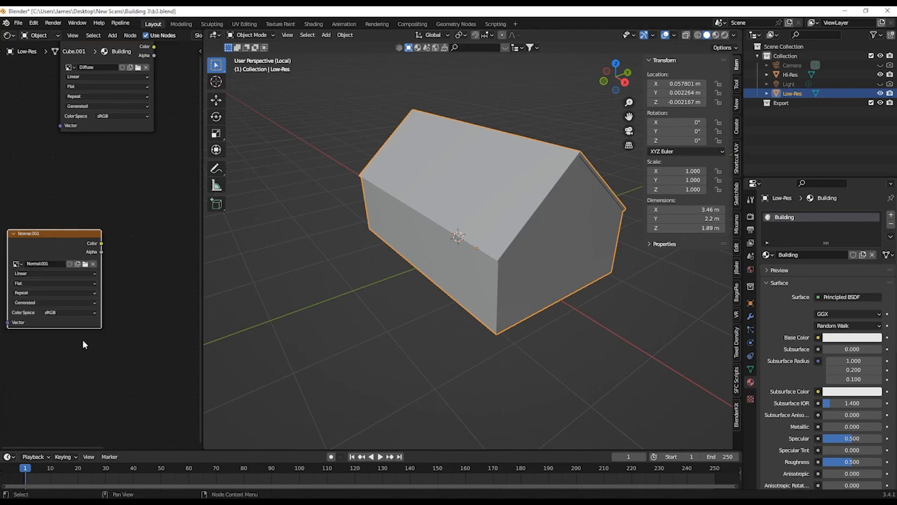
{"action": "left_click", "coordinate": [55, 314]}
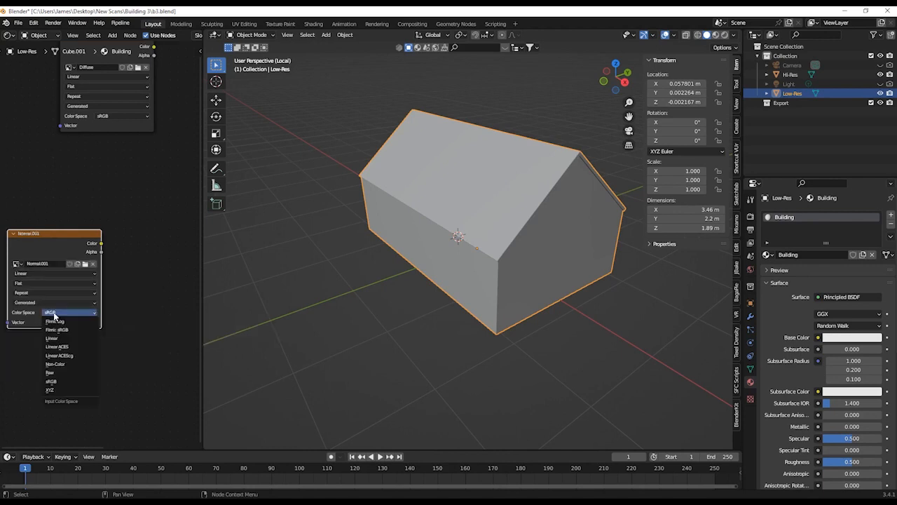
{"action": "left_click", "coordinate": [54, 366]}
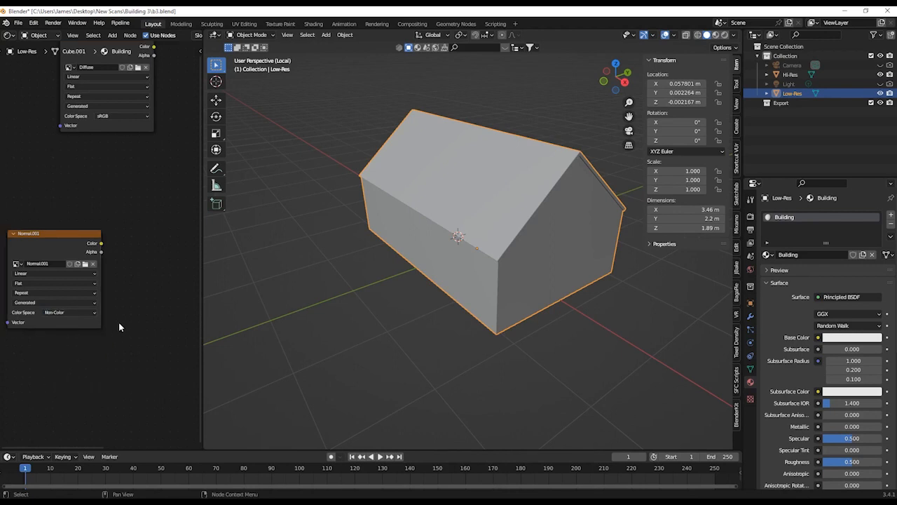
- Exit local view to bring the Hi-Res building back alongside the Low-Res one
{"action": "scroll", "coordinate": [119, 322], "scroll_direction": "down", "scroll_amount": 2}
{"action": "middle_click_drag", "start_coordinate": [118, 322], "coordinate": [79, 347]}
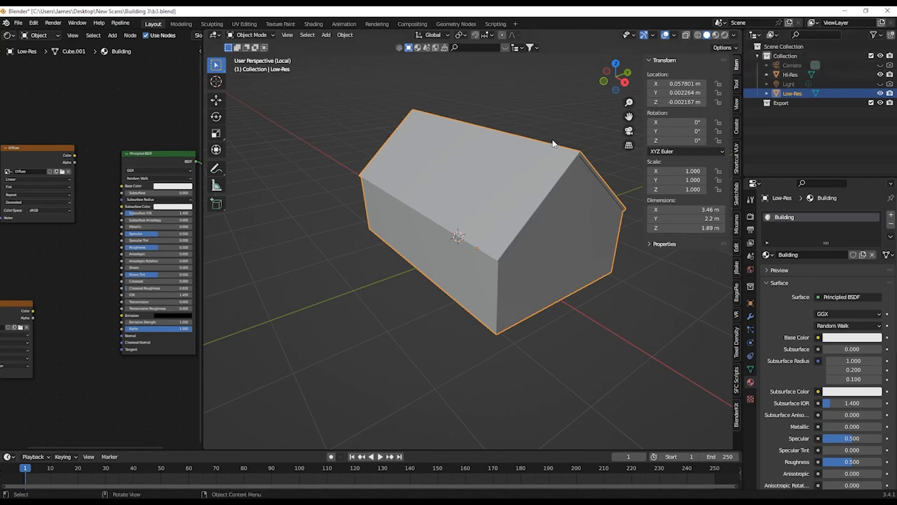
{"action": "key", "text": "KP_Divide"}
{"action": "middle_click_drag", "start_coordinate": [543, 168], "coordinate": [566, 160]}
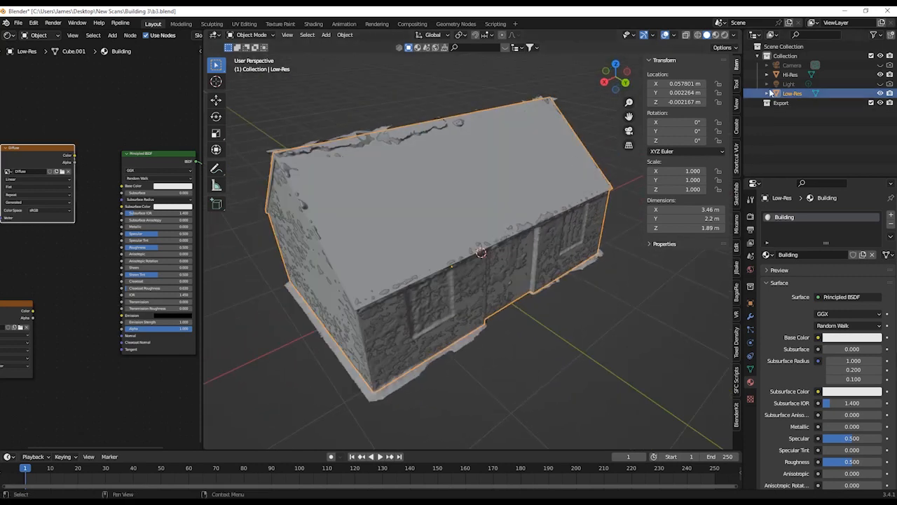
- Select Hi-Res together with Low-Res as the active object, and make the Diffuse image node the bake target
{"action": "left_click", "coordinate": [790, 76]}
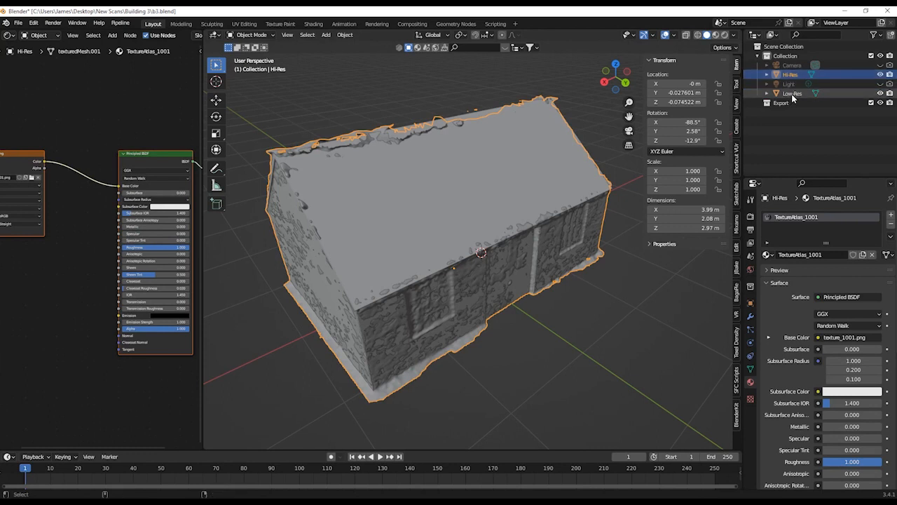
{"action": "left_click", "coordinate": [793, 97]}
{"action": "mouse_move", "coordinate": [43, 158]}
{"action": "left_mouse_down"}
{"action": "mouse_move", "coordinate": [103, 158]}
{"action": "mouse_move", "coordinate": [54, 158]}
{"action": "left_mouse_up"}
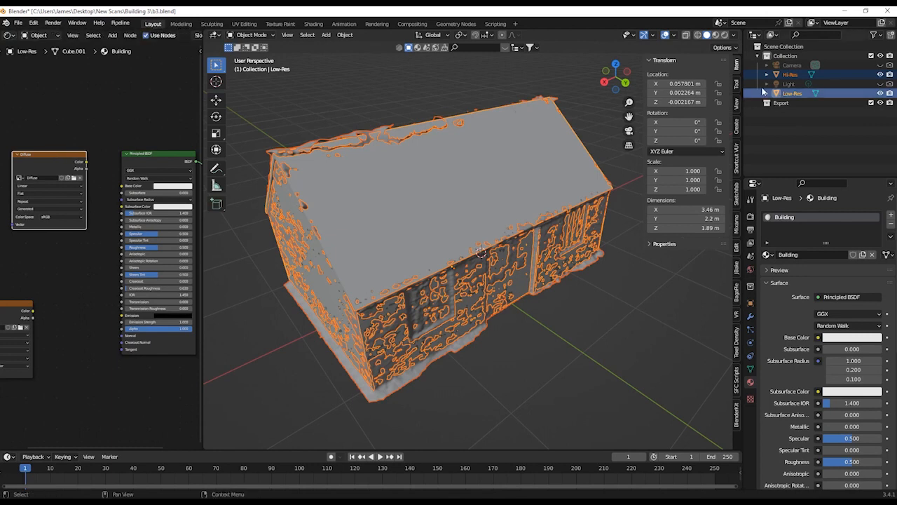
{"action": "left_click", "coordinate": [790, 75]}
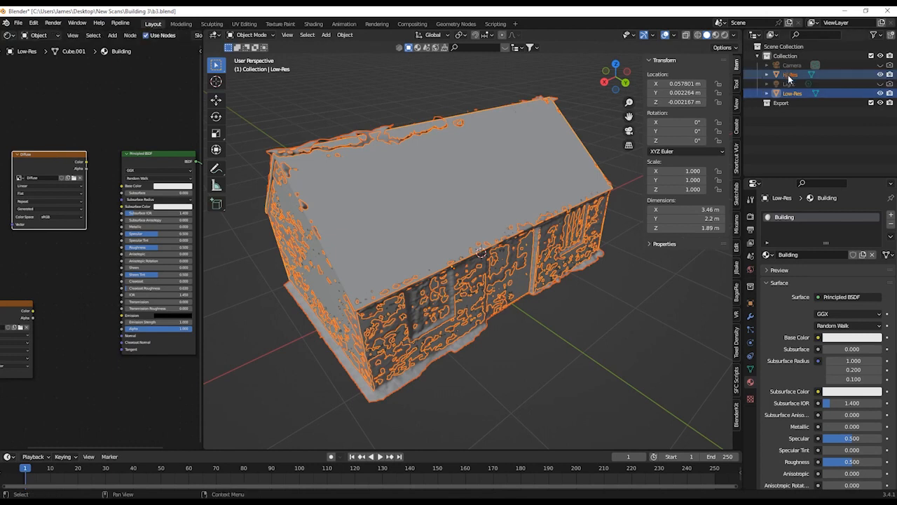
{"action": "left_click", "coordinate": [792, 94], "text": "ctrl"}
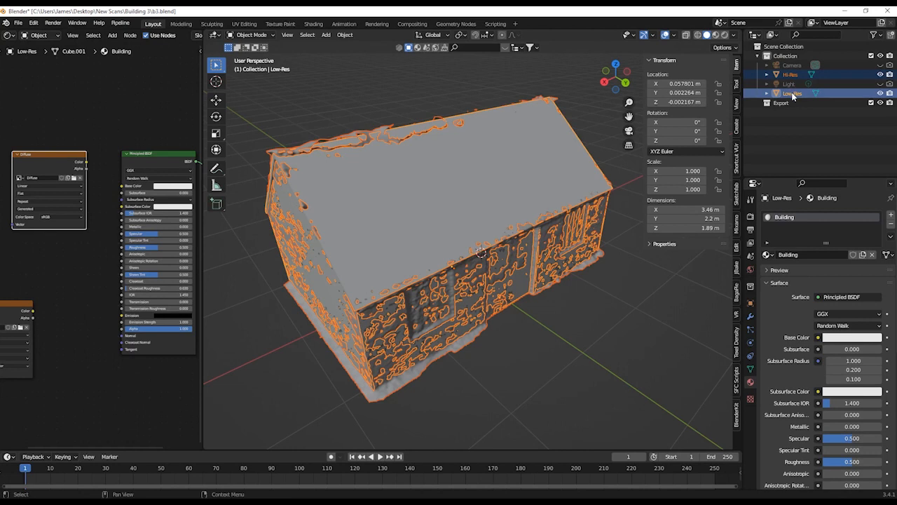
- Review the Cycles render settings, including device, render samples, light paths, caustics and performance
{"action": "left_click", "coordinate": [751, 217]}
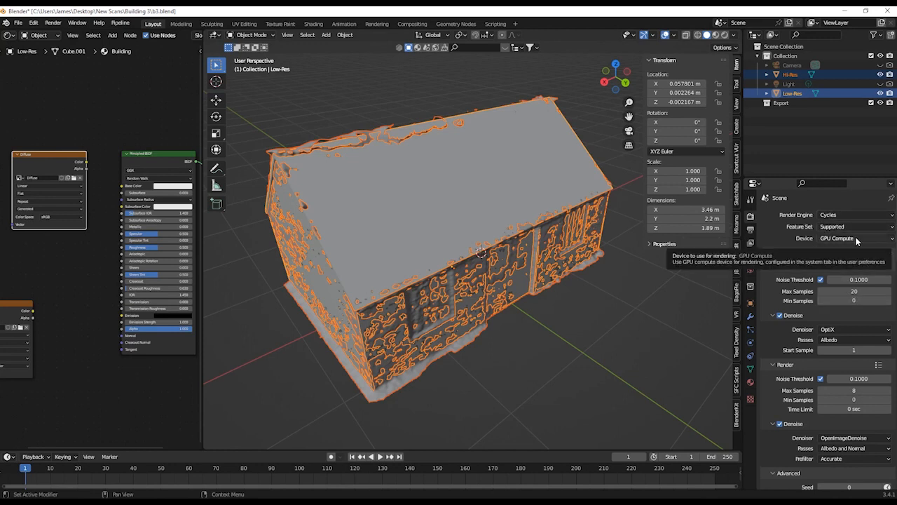
{"action": "scroll", "coordinate": [857, 241], "scroll_direction": "down", "scroll_amount": 1}
{"action": "scroll", "coordinate": [806, 336], "scroll_direction": "down", "scroll_amount": 2}
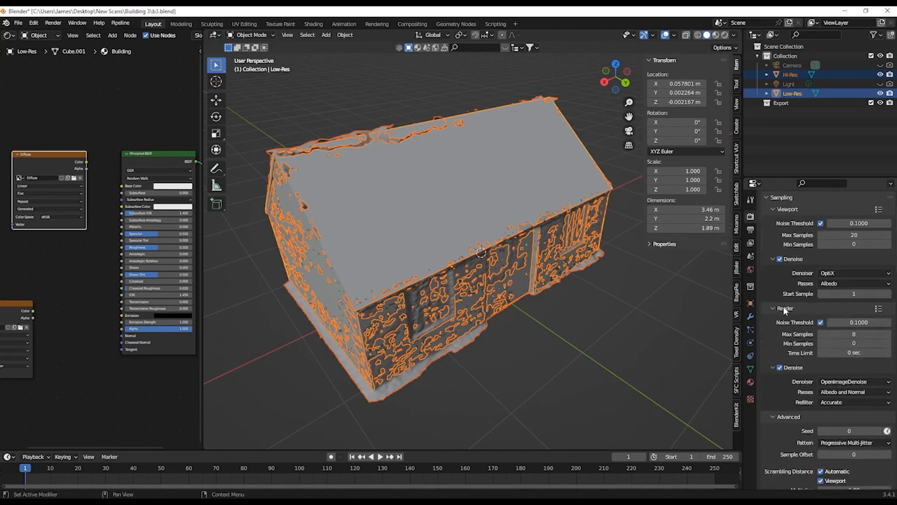
{"action": "left_click", "coordinate": [854, 333]}
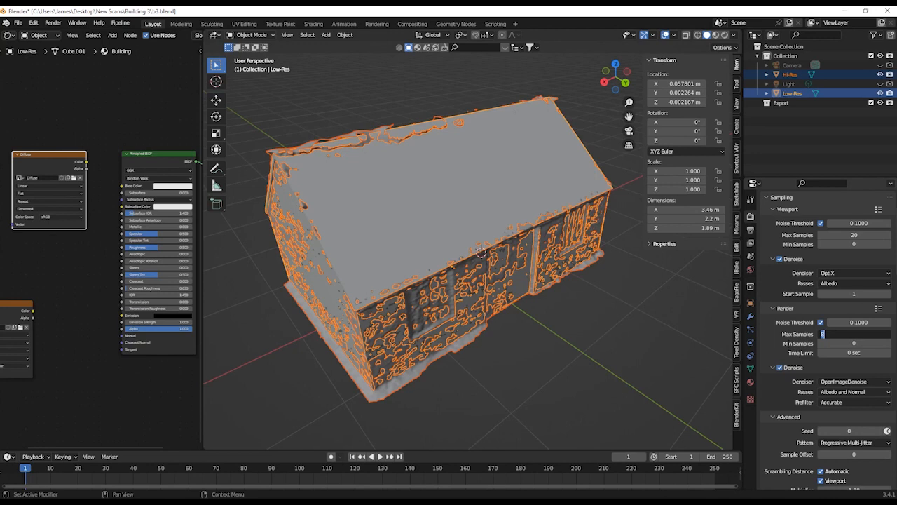
{"action": "key", "text": "Return"}
{"action": "scroll", "coordinate": [839, 333], "scroll_direction": "down", "scroll_amount": 8}
{"action": "scroll", "coordinate": [839, 333], "scroll_direction": "down", "scroll_amount": 5}
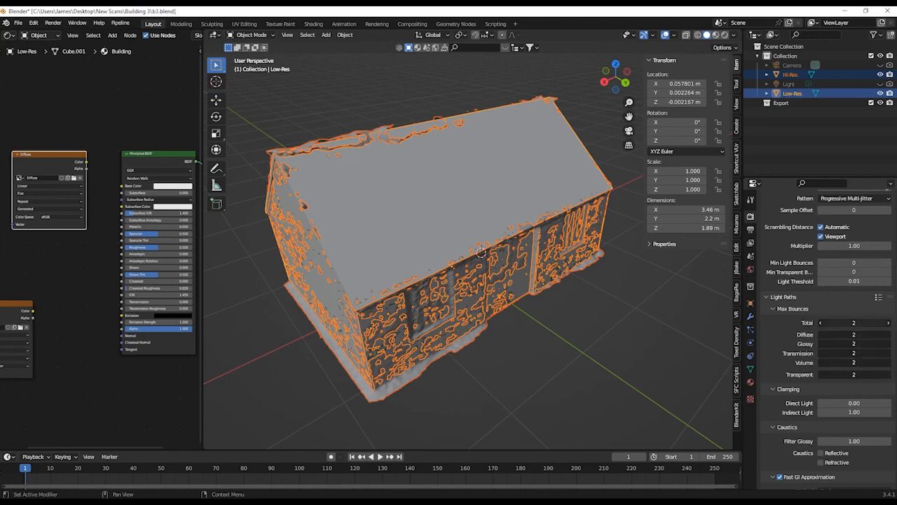
{"action": "scroll", "coordinate": [826, 343], "scroll_direction": "down", "scroll_amount": 3}
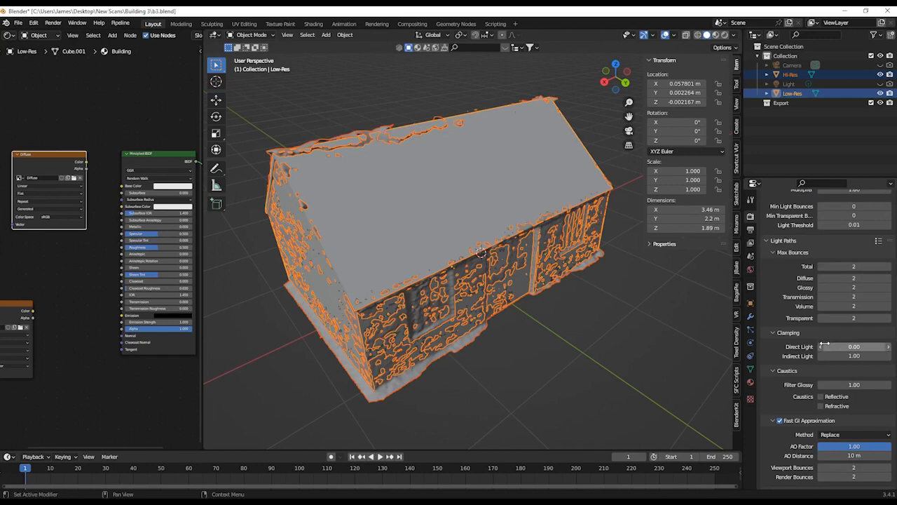
{"action": "scroll", "coordinate": [825, 346], "scroll_direction": "down", "scroll_amount": 5}
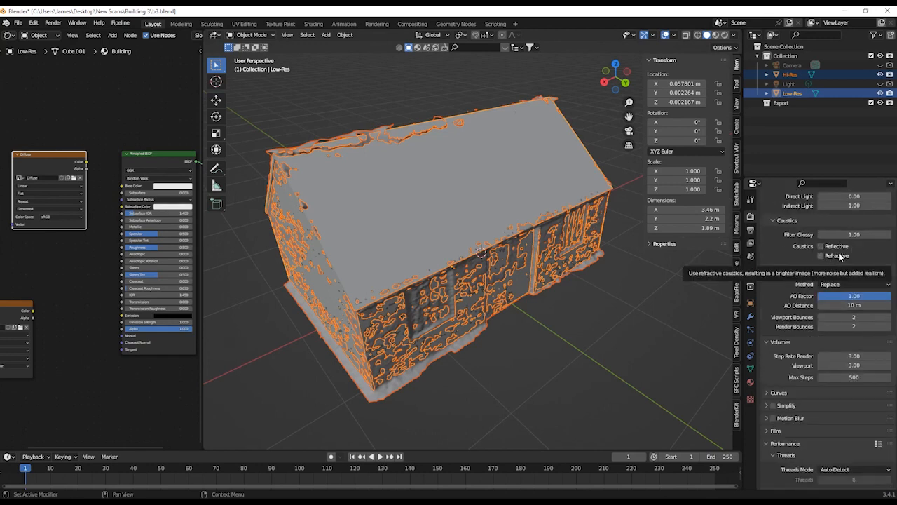
{"action": "scroll", "coordinate": [828, 290], "scroll_direction": "down", "scroll_amount": 3}
{"action": "scroll", "coordinate": [828, 289], "scroll_direction": "down", "scroll_amount": 4}
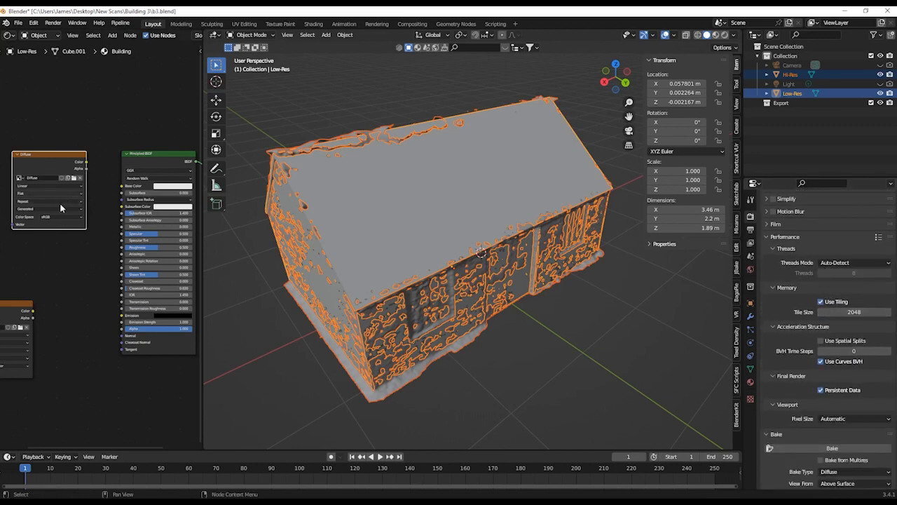
- Choose Diffuse as the bake type and limit the contributions to Color, with Direct and Indirect off
{"action": "scroll", "coordinate": [861, 311], "scroll_direction": "down", "scroll_amount": 3}
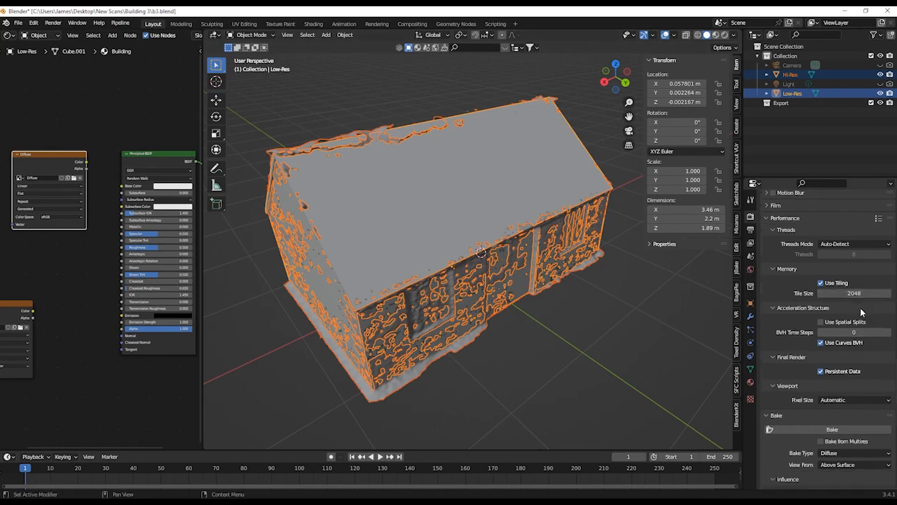
{"action": "scroll", "coordinate": [861, 310], "scroll_direction": "down", "scroll_amount": 2}
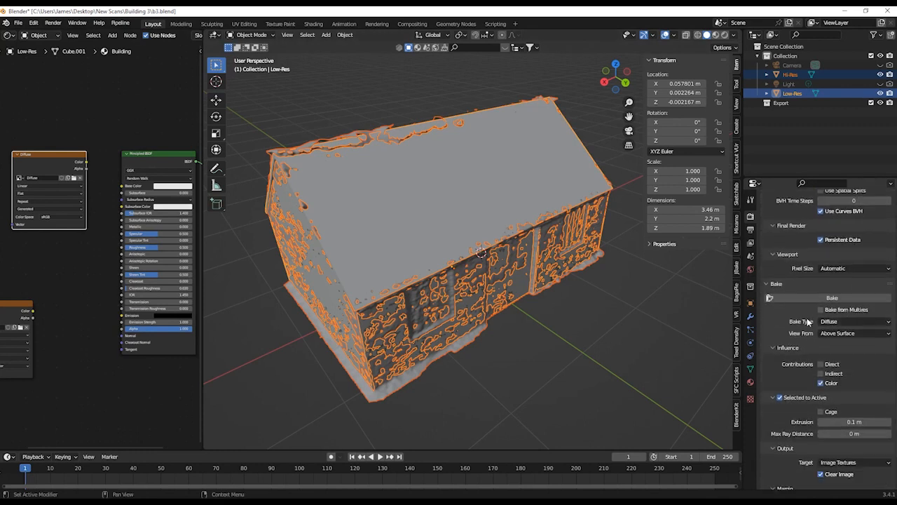
{"action": "left_click", "coordinate": [855, 322]}
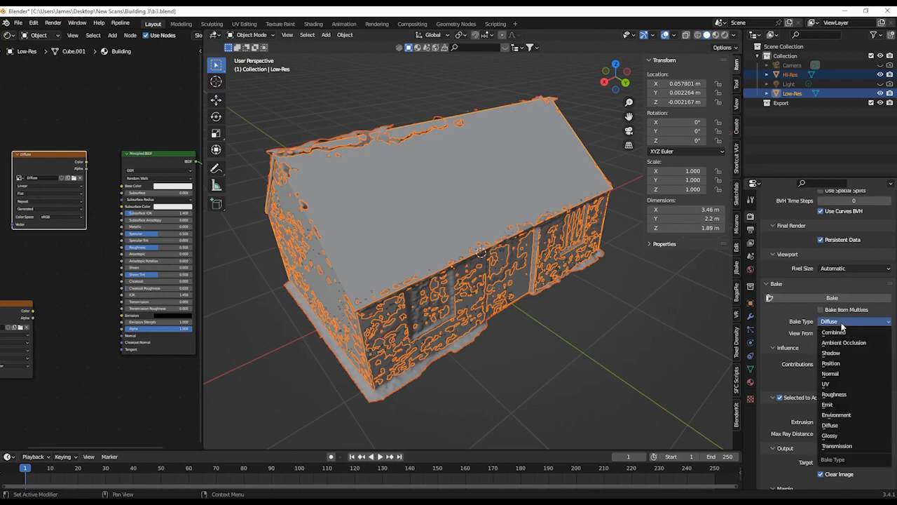
{"action": "left_click", "coordinate": [836, 426]}
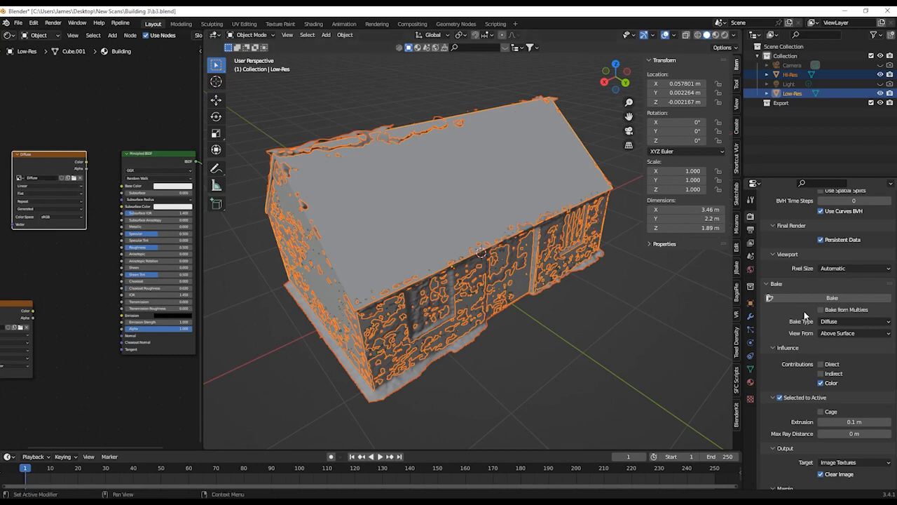
{"action": "scroll", "coordinate": [806, 317], "scroll_direction": "down", "scroll_amount": 2}
{"action": "left_click", "coordinate": [834, 317]}
{"action": "left_click", "coordinate": [837, 312]}
{"action": "left_click", "coordinate": [824, 318]}
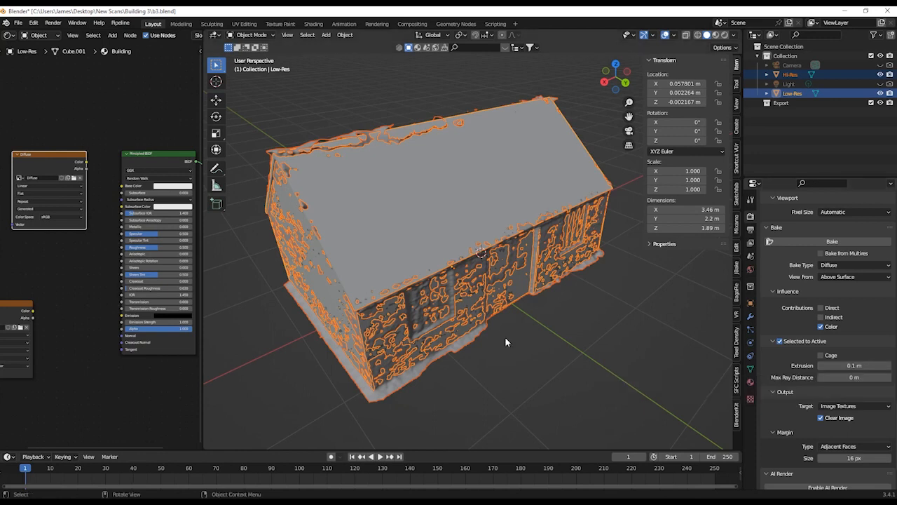
- Save the file and bake the diffuse color from Hi-Res onto Low-Res
{"action": "key", "text": "ctrl+s"}
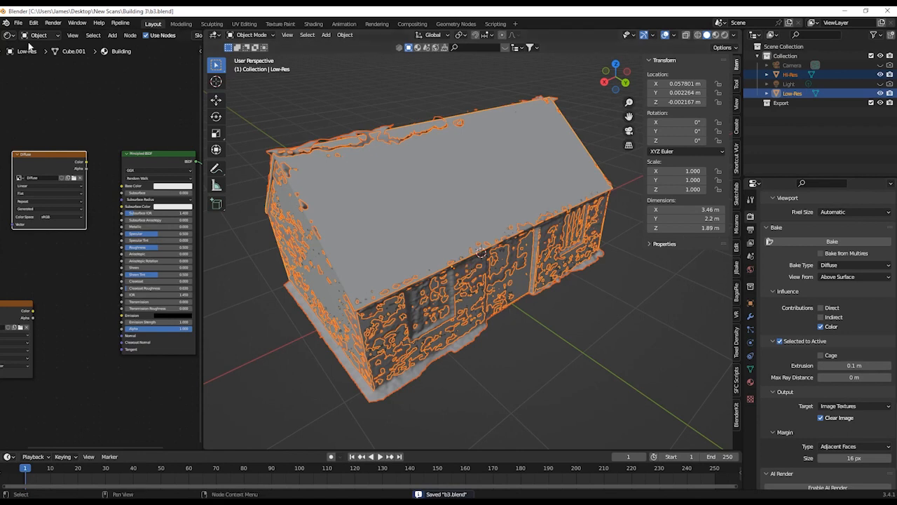
{"action": "left_click", "coordinate": [18, 23]}
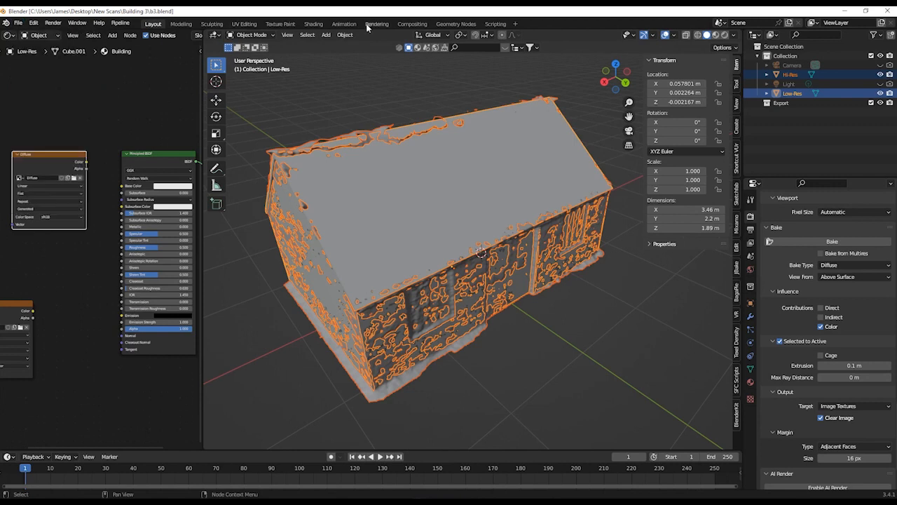
{"action": "left_click", "coordinate": [842, 241]}
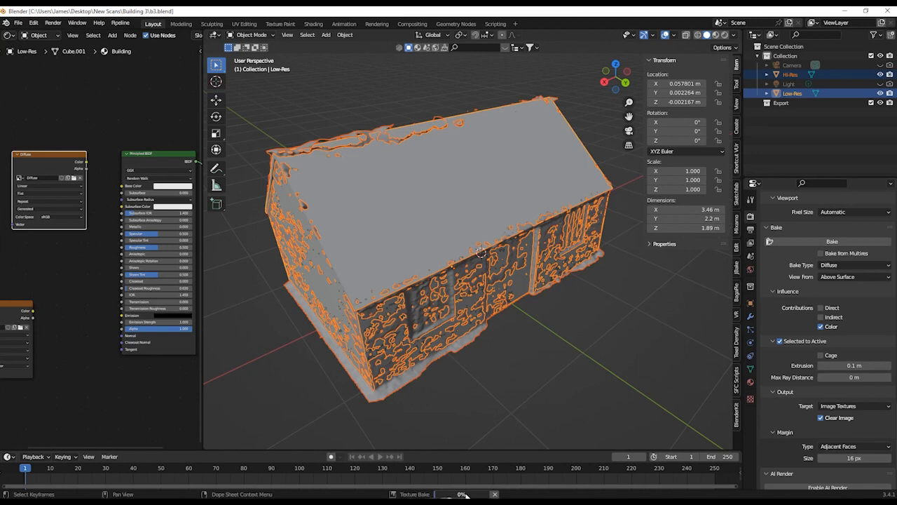
{"action": "mouse_move", "coordinate": [482, 496]}
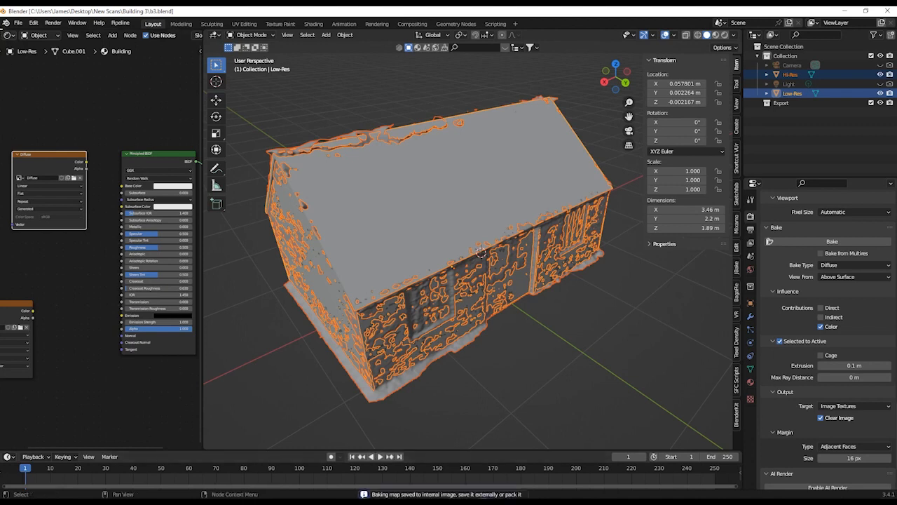
- Split the shader editor area horizontally and turn its upper half into an Image Editor showing the Diffuse image
{"action": "left_click_drag", "start_coordinate": [3, 31], "coordinate": [42, 239]}
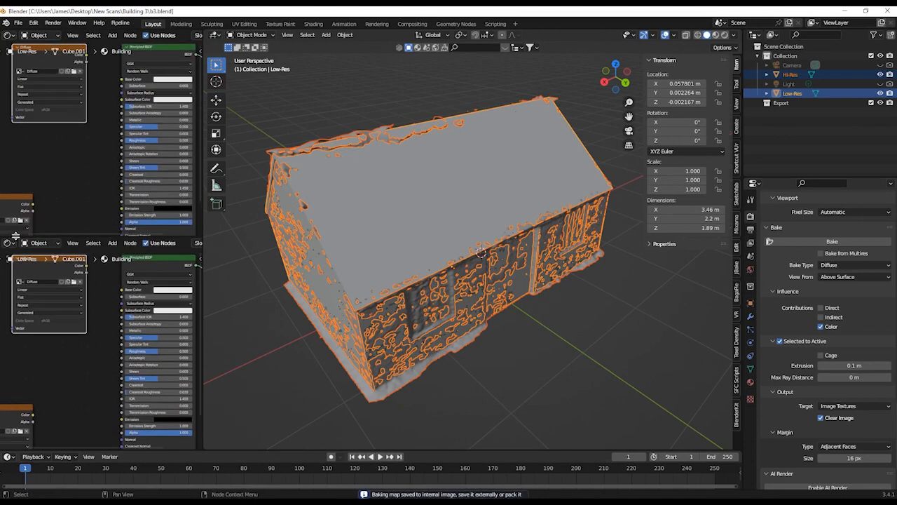
{"action": "left_click", "coordinate": [9, 35]}
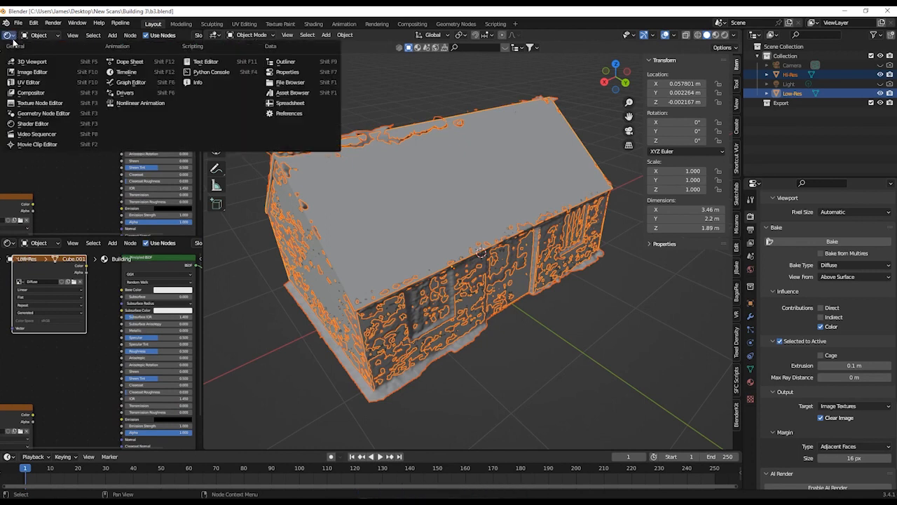
{"action": "left_click", "coordinate": [37, 72]}
{"action": "scroll", "coordinate": [103, 172], "scroll_direction": "down", "scroll_amount": 2}
{"action": "scroll", "coordinate": [116, 183], "scroll_direction": "up", "scroll_amount": 2}
{"action": "scroll", "coordinate": [116, 181], "scroll_direction": "down", "scroll_amount": 4}
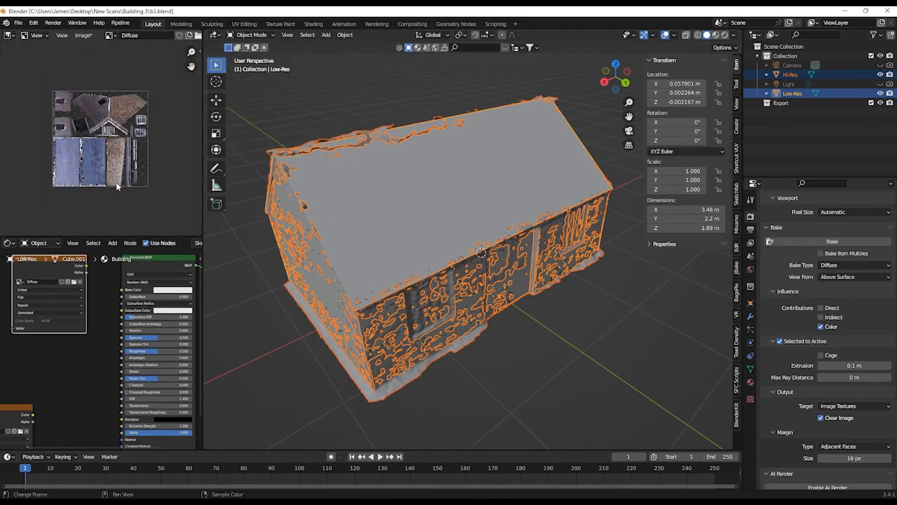
{"action": "left_click", "coordinate": [111, 36]}
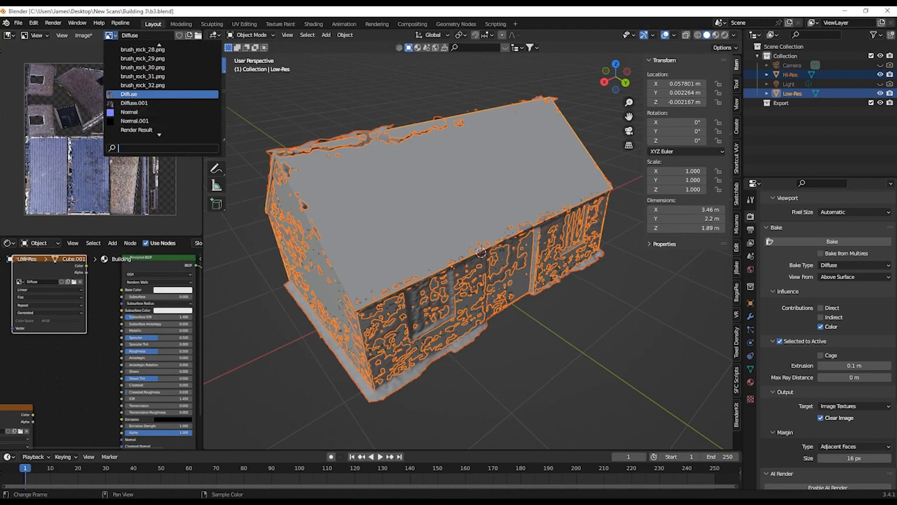
{"action": "left_click", "coordinate": [132, 94]}
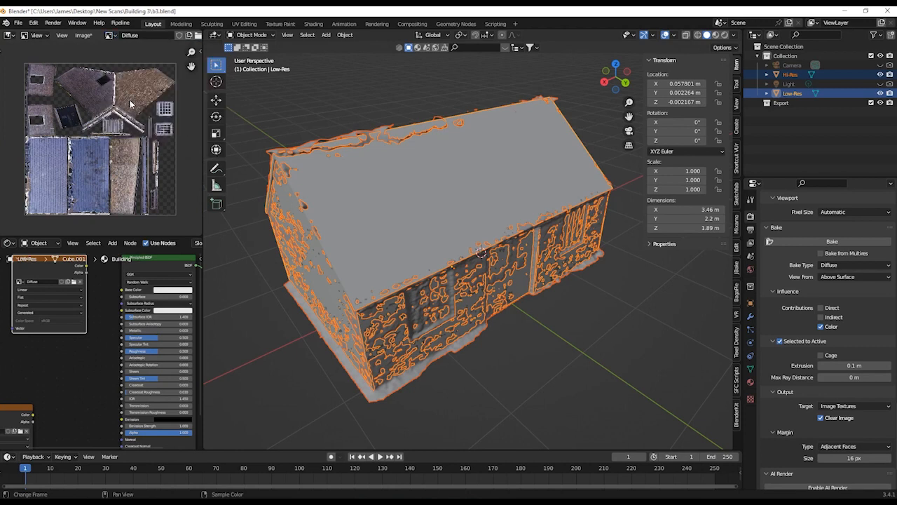
- Examine the detail of the baked Diffuse texture and compare it with the building's walls
{"action": "scroll", "coordinate": [130, 151], "scroll_direction": "up", "scroll_amount": 3}
{"action": "scroll", "coordinate": [130, 151], "scroll_direction": "down", "scroll_amount": 3}
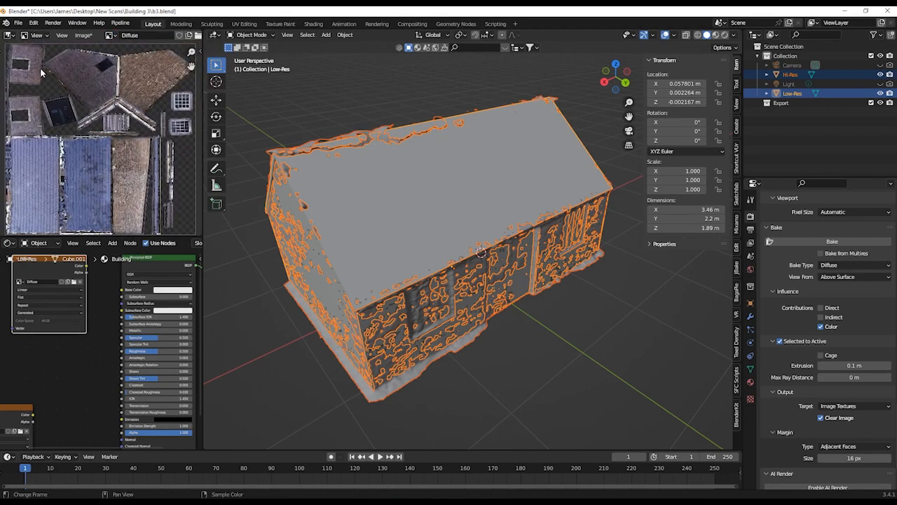
{"action": "scroll", "coordinate": [89, 139], "scroll_direction": "up", "scroll_amount": 3}
{"action": "scroll", "coordinate": [95, 143], "scroll_direction": "down", "scroll_amount": 4}
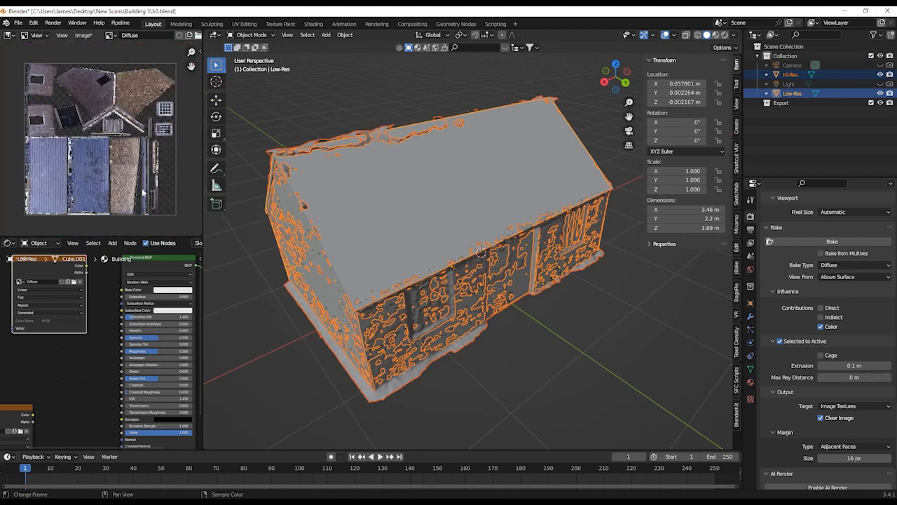
{"action": "middle_click_drag", "start_coordinate": [307, 267], "coordinate": [464, 226]}
{"action": "scroll", "coordinate": [142, 174], "scroll_direction": "up", "scroll_amount": 6}
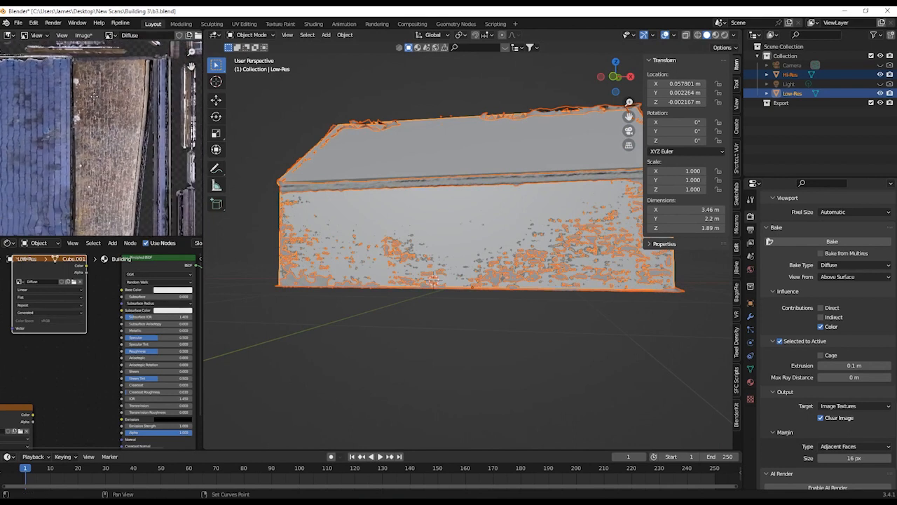
{"action": "scroll", "coordinate": [128, 141], "scroll_direction": "up", "scroll_amount": 1}
{"action": "scroll", "coordinate": [435, 217], "scroll_direction": "down", "scroll_amount": 3}
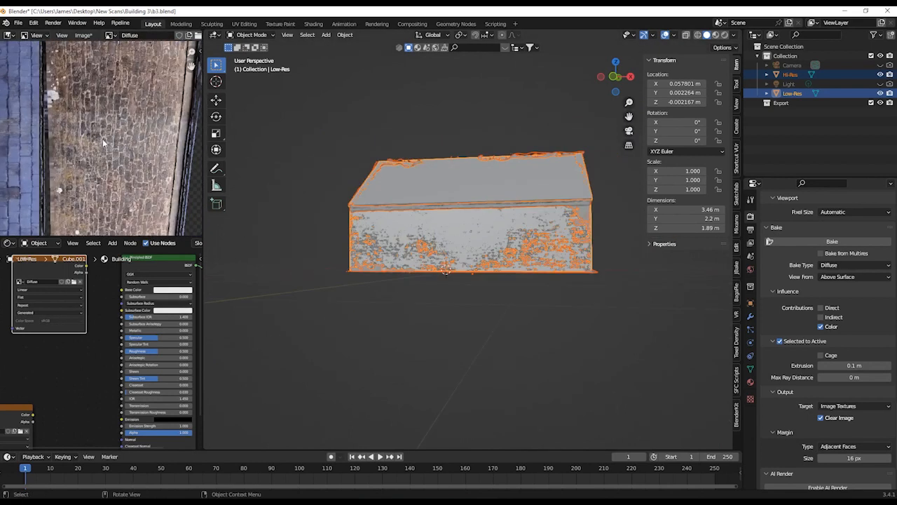
- Review the baked Diffuse image as a whole, including the brick, roof and window islands
{"action": "key", "text": "Tab"}
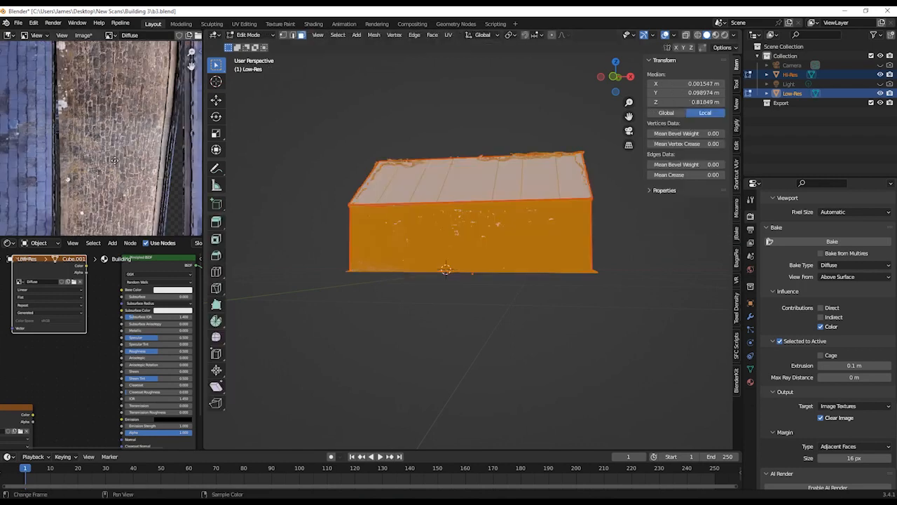
{"action": "scroll", "coordinate": [92, 169], "scroll_direction": "up", "scroll_amount": 2}
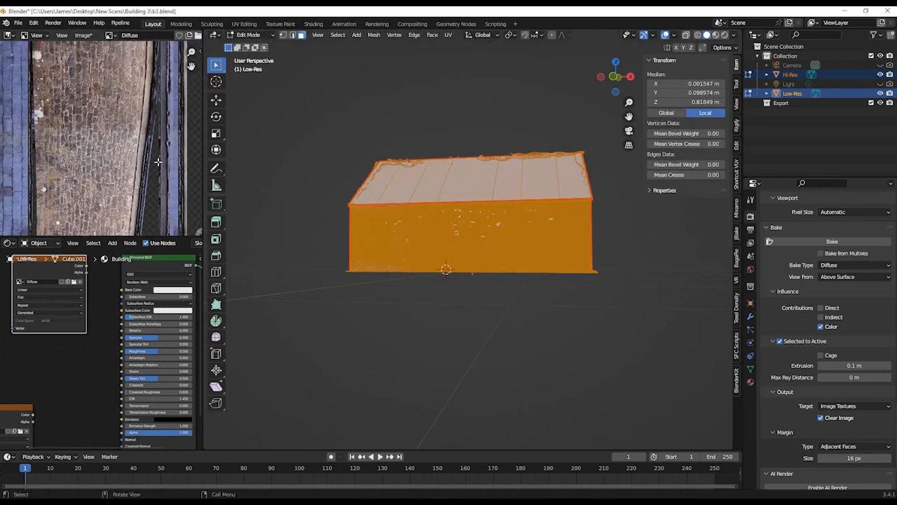
{"action": "key", "text": "Tab"}
{"action": "scroll", "coordinate": [133, 163], "scroll_direction": "down", "scroll_amount": 6}
{"action": "scroll", "coordinate": [122, 163], "scroll_direction": "up", "scroll_amount": 2}
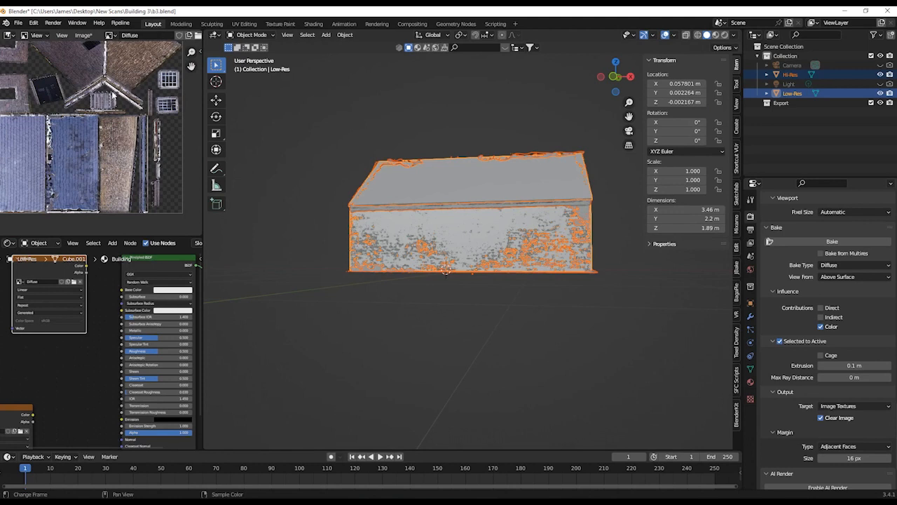
{"action": "scroll", "coordinate": [130, 142], "scroll_direction": "down", "scroll_amount": 2}
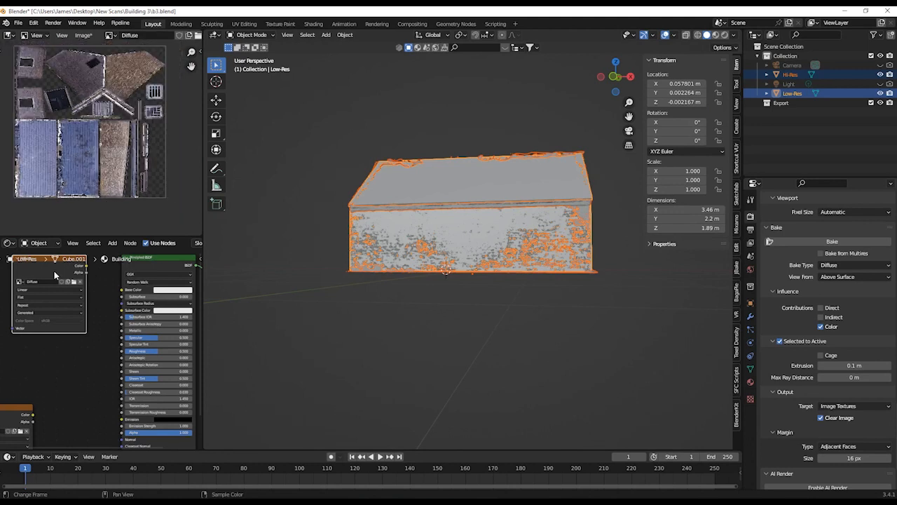
- Select the Normal.001 image texture node as the bake target and rename its image to Normal
{"action": "middle_click_drag", "start_coordinate": [56, 395], "coordinate": [109, 336], "text": "shift"}
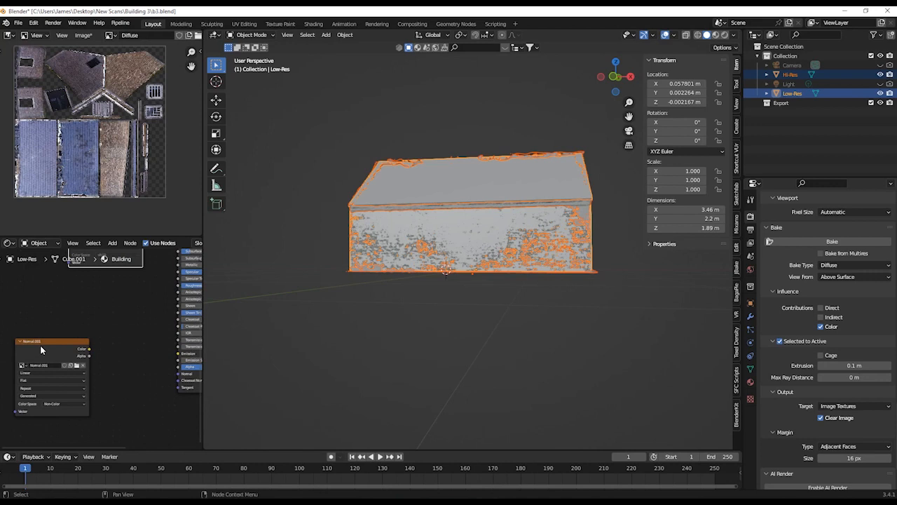
{"action": "left_click", "coordinate": [41, 346]}
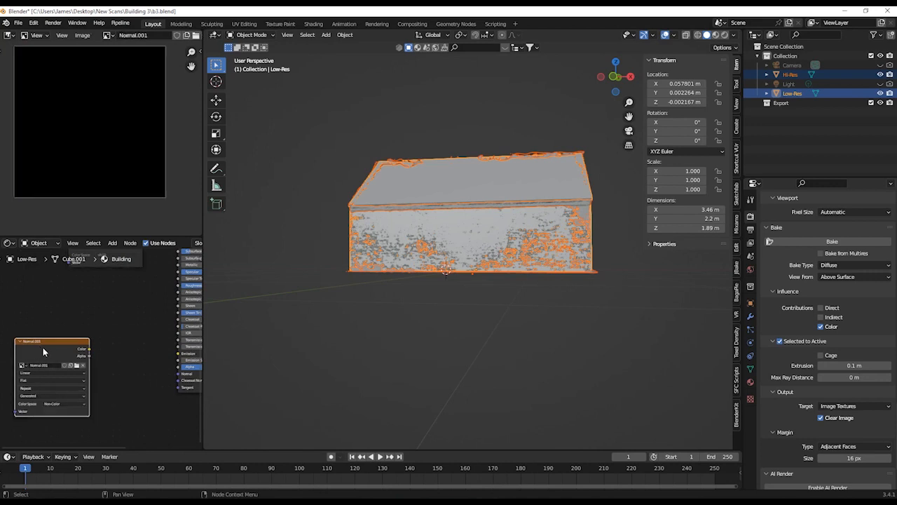
{"action": "left_click", "coordinate": [39, 365]}
{"action": "key", "text": "Return"}
- Set the bake type to Normal, save the file and bake the normal map from Hi-Res onto Low-Res
{"action": "left_click", "coordinate": [839, 265]}
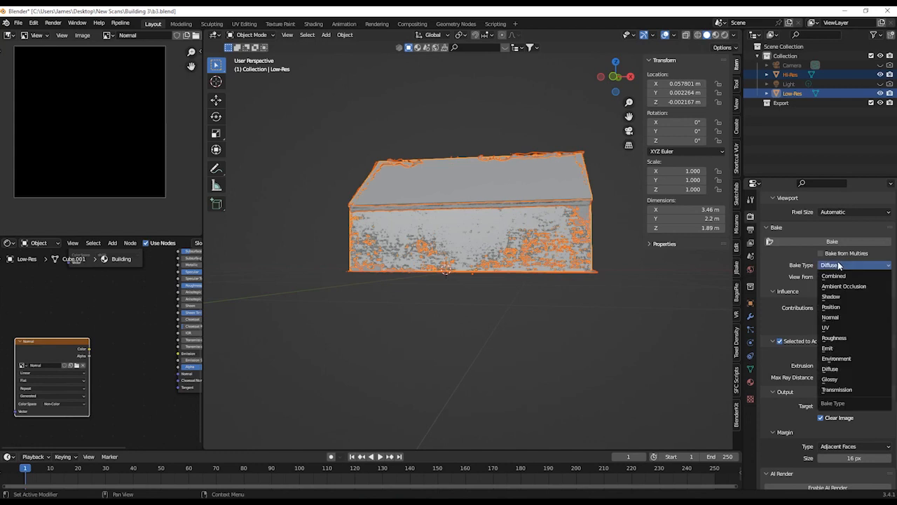
{"action": "left_click", "coordinate": [832, 317]}
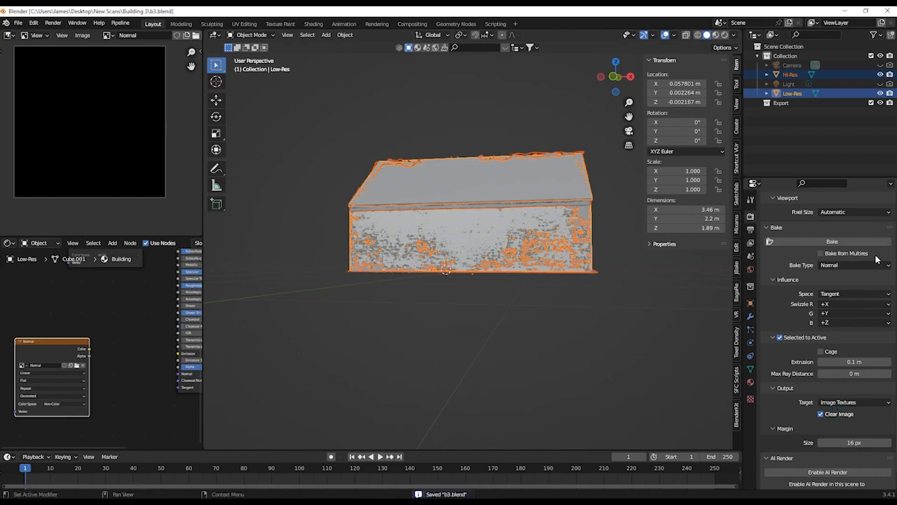
{"action": "left_click", "coordinate": [819, 242]}
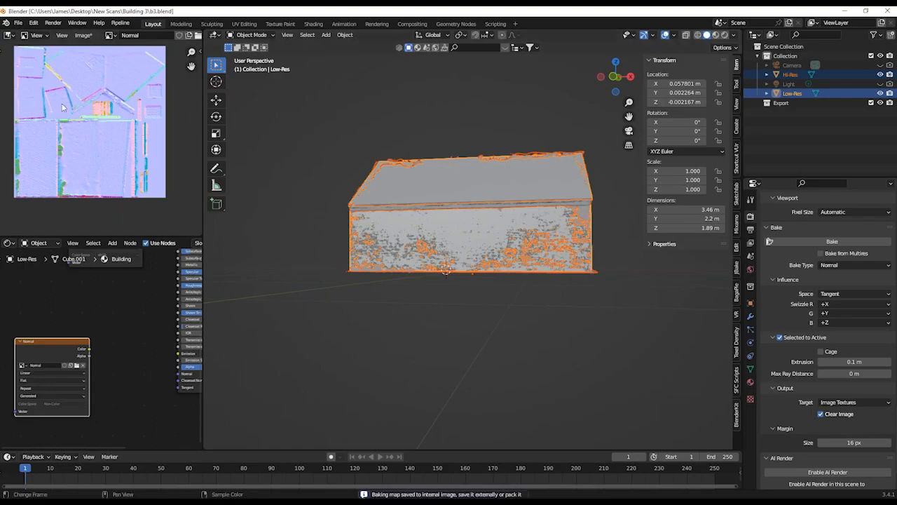
- Save the baked Normal image into the Textures folder, overwriting test-Normal.png
{"action": "middle_click_drag", "start_coordinate": [98, 140], "coordinate": [100, 152]}
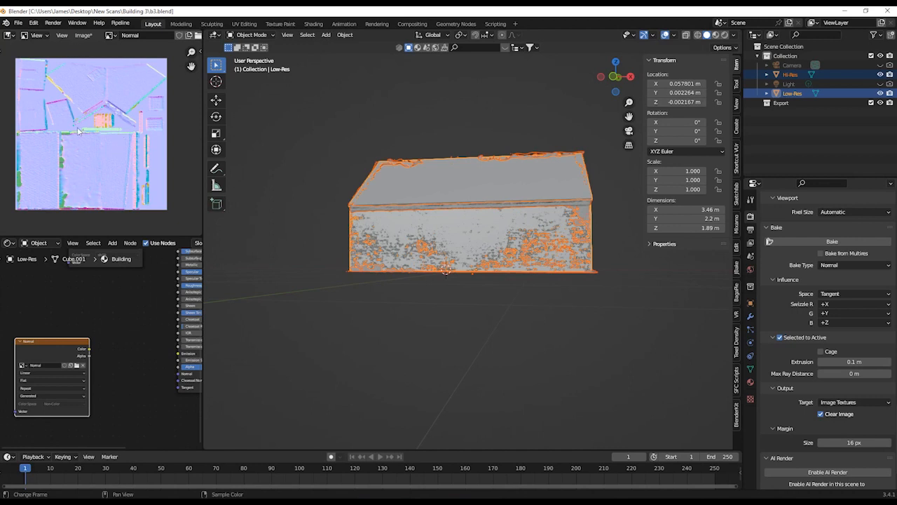
{"action": "left_click", "coordinate": [83, 37]}
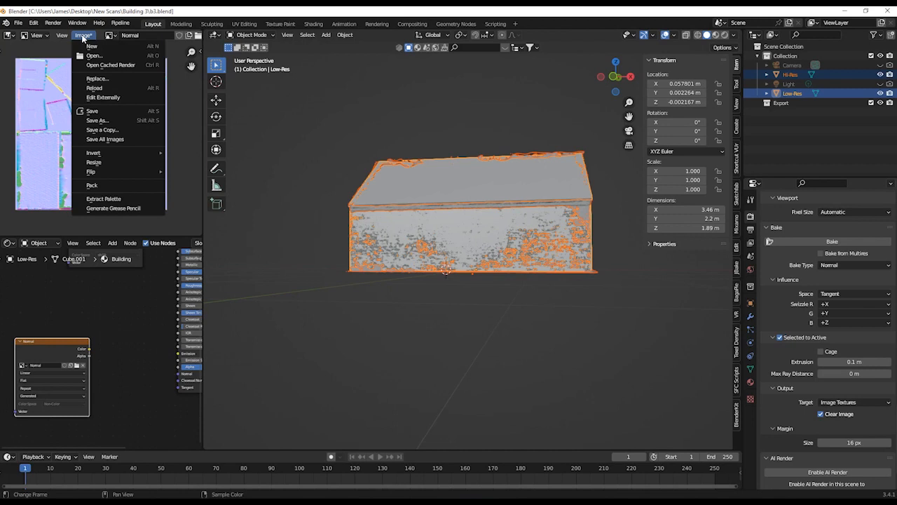
{"action": "left_click", "coordinate": [98, 112]}
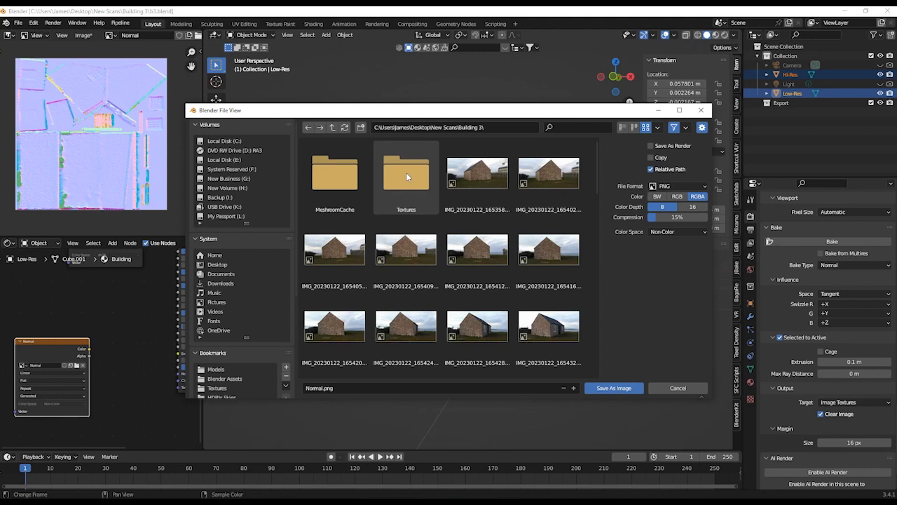
{"action": "left_click", "coordinate": [406, 172]}
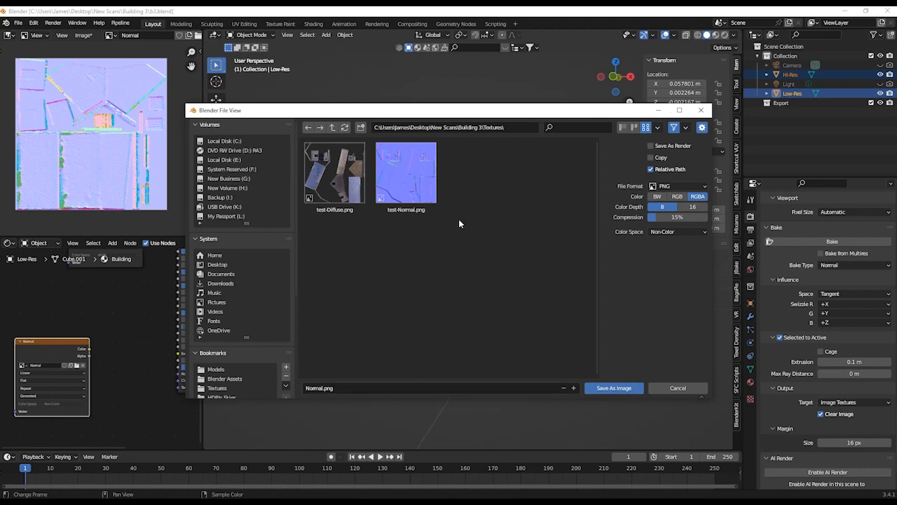
{"action": "left_click", "coordinate": [429, 194]}
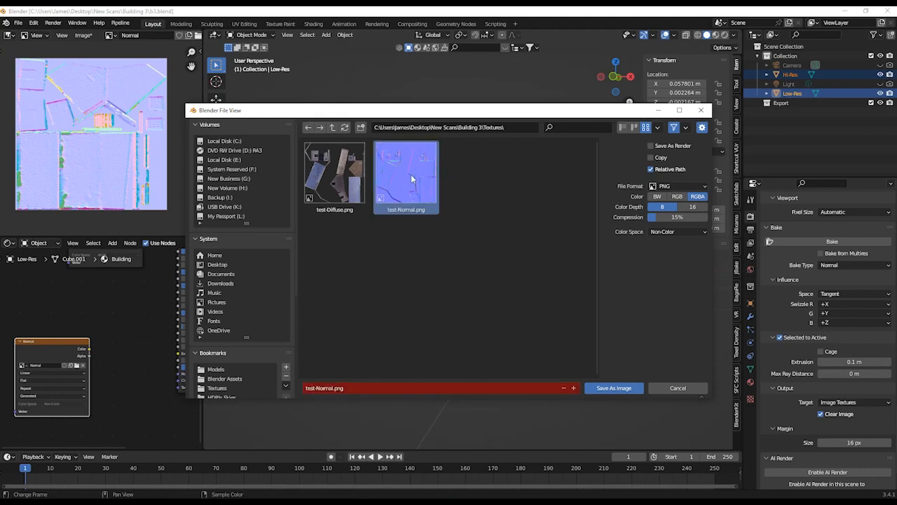
{"action": "left_click", "coordinate": [617, 389]}
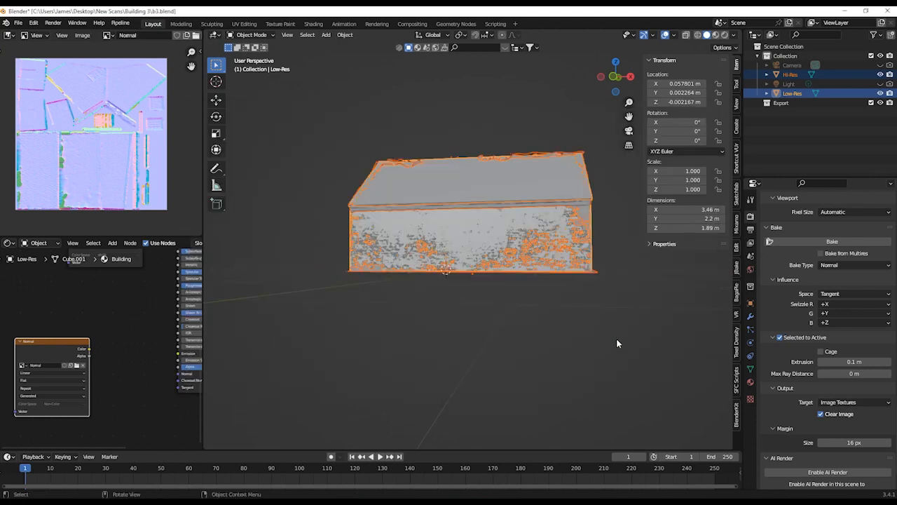
- Display the Diffuse image in the Image Editor and save it over test-Diffuse.png in the Textures folder
{"action": "left_click", "coordinate": [108, 35]}
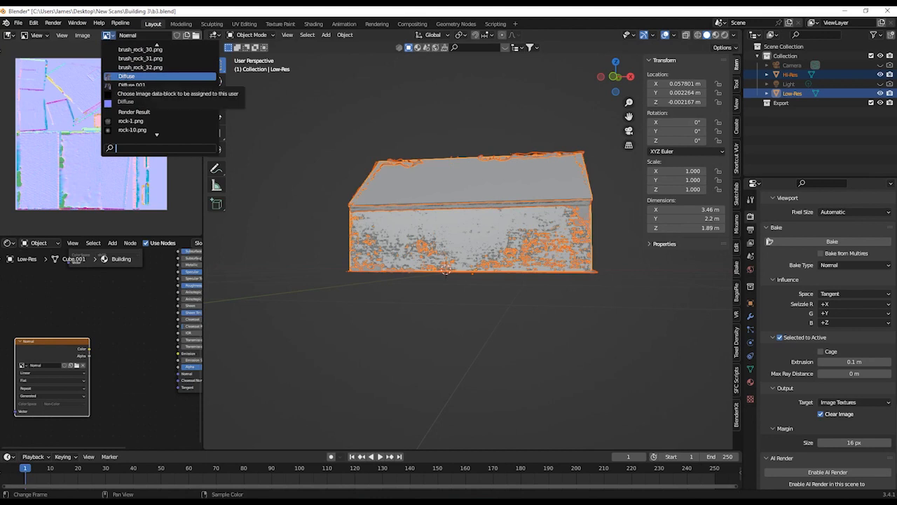
{"action": "left_click", "coordinate": [126, 76]}
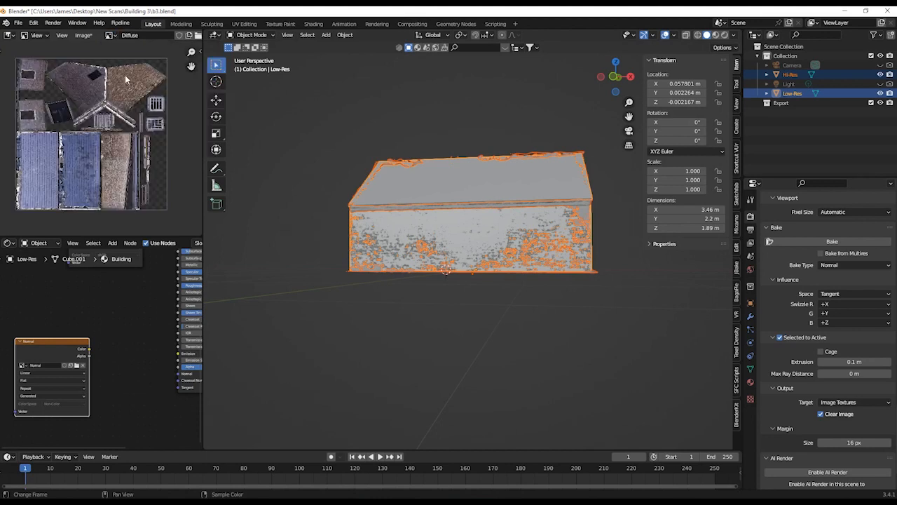
{"action": "left_click", "coordinate": [83, 36]}
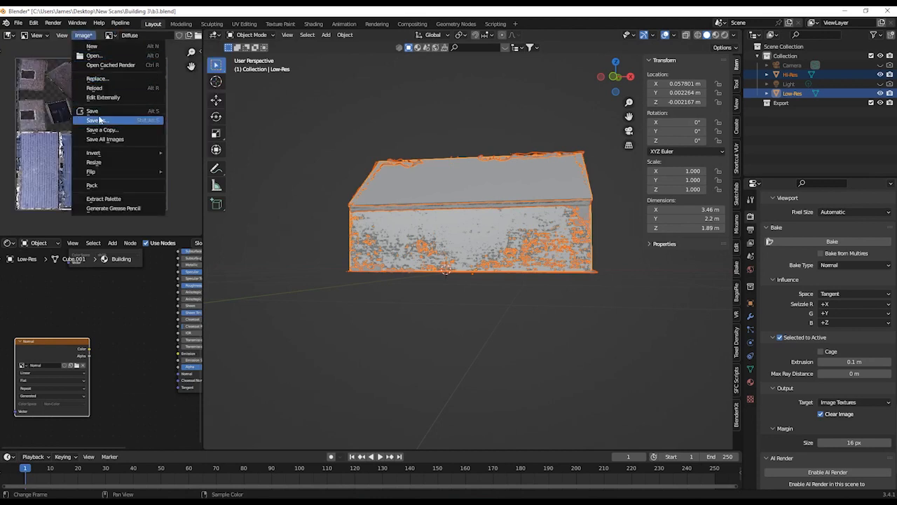
{"action": "left_click", "coordinate": [97, 120]}
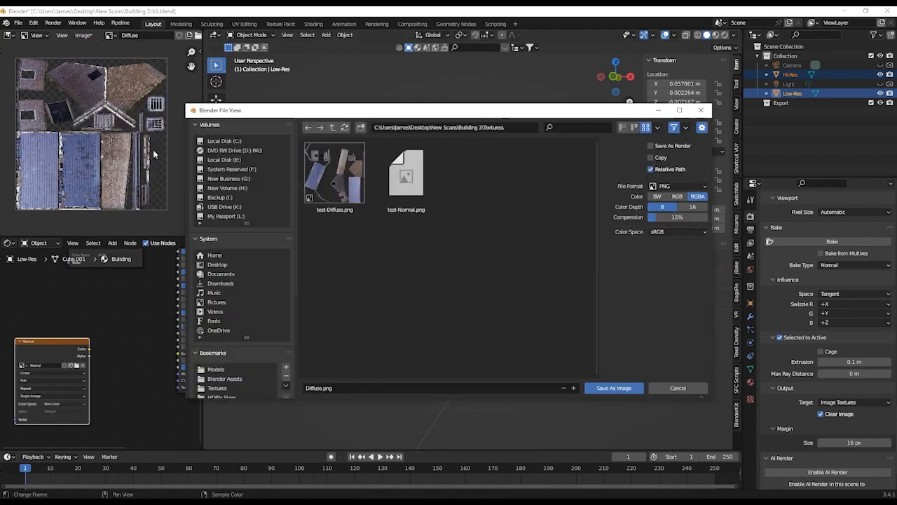
{"action": "left_click", "coordinate": [334, 175]}
{"action": "left_click", "coordinate": [621, 388]}
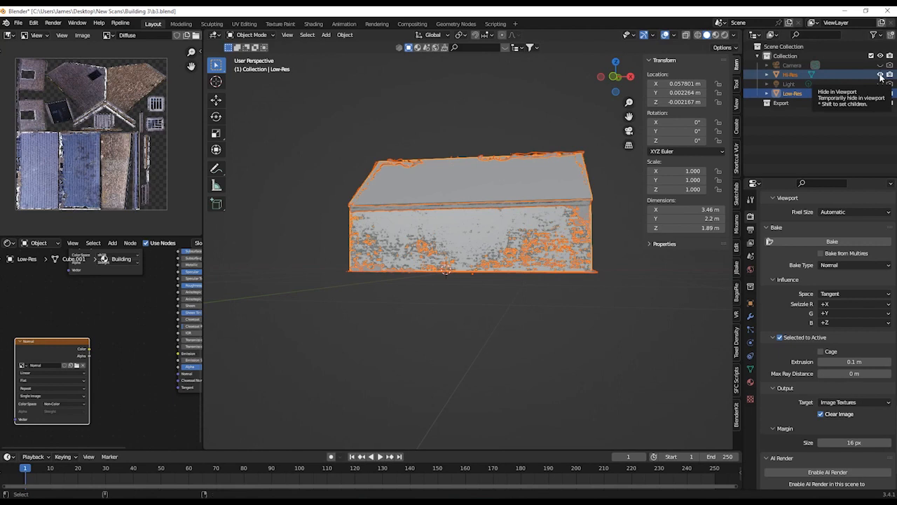
- Save the Blender file and hide the Hi-Res model in the viewport so only Low-Res shows
{"action": "key", "text": "ctrl+s"}
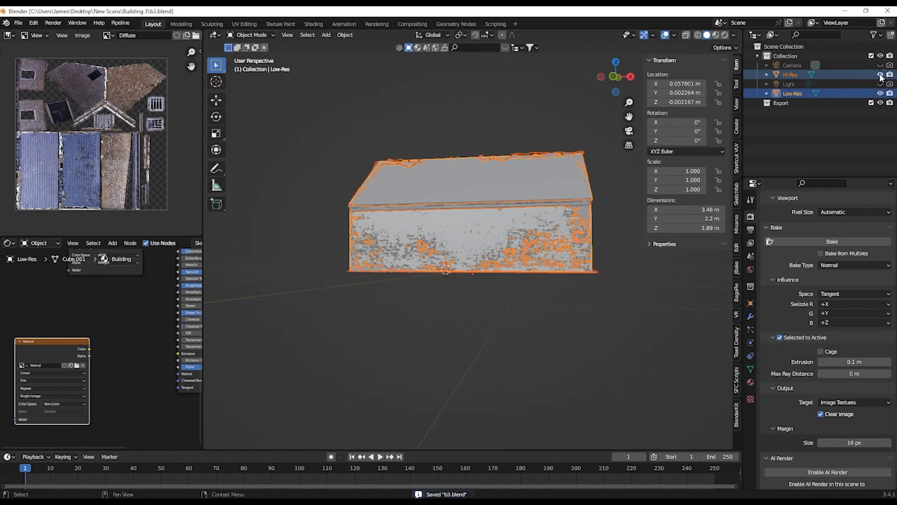
{"action": "left_click", "coordinate": [881, 74]}
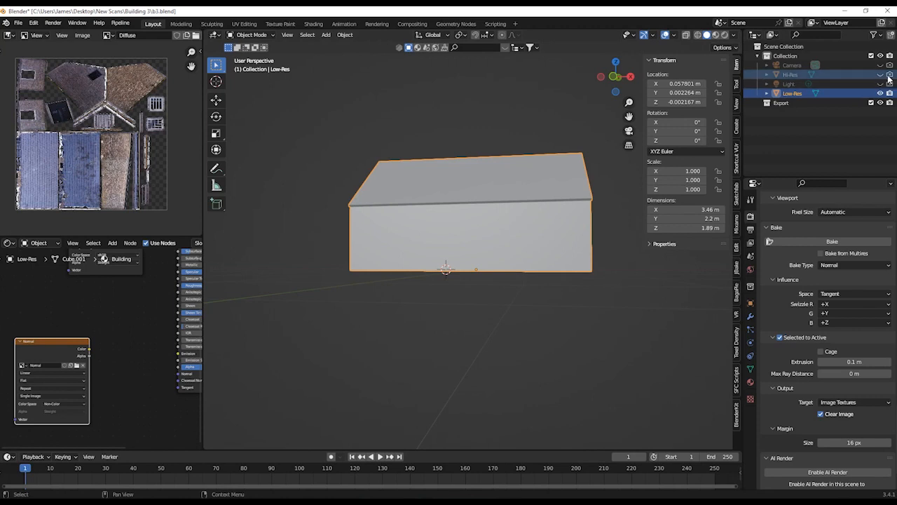
{"action": "middle_click_drag", "start_coordinate": [652, 278], "coordinate": [477, 297]}
- Switch the viewport to Material Preview and connect the Diffuse texture's Color output to the Principled BSDF's Base Color
{"action": "middle_click_drag", "start_coordinate": [167, 299], "coordinate": [144, 379]}
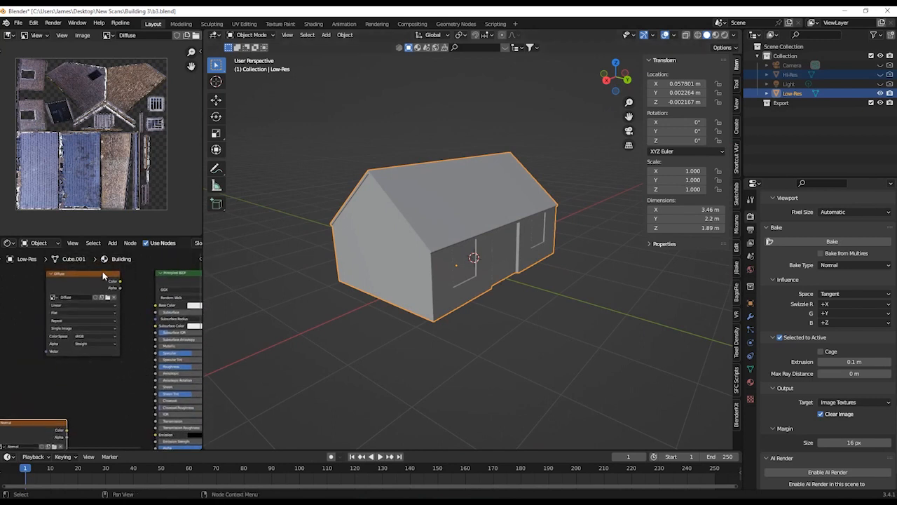
{"action": "key", "text": "ctrl+space"}
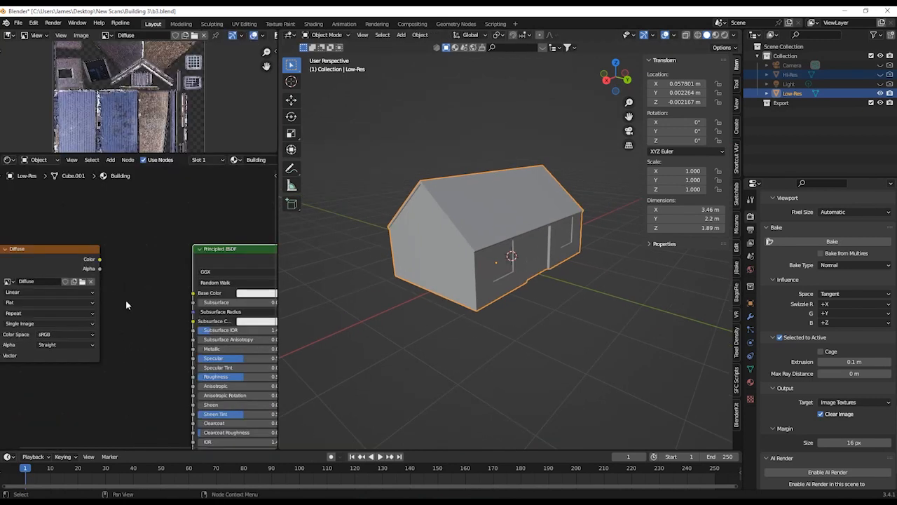
{"action": "left_click", "coordinate": [718, 37]}
{"action": "mouse_move", "coordinate": [603, 258]}
{"action": "middle_mouse_down"}
{"action": "mouse_move", "coordinate": [423, 242]}
{"action": "mouse_move", "coordinate": [537, 256]}
{"action": "mouse_move", "coordinate": [352, 276]}
{"action": "middle_mouse_up"}
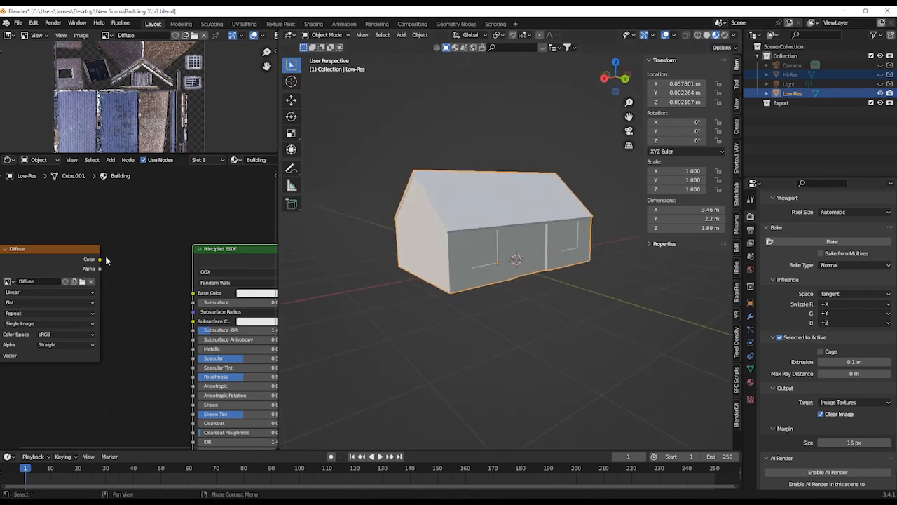
{"action": "left_click_drag", "start_coordinate": [101, 261], "coordinate": [193, 293]}
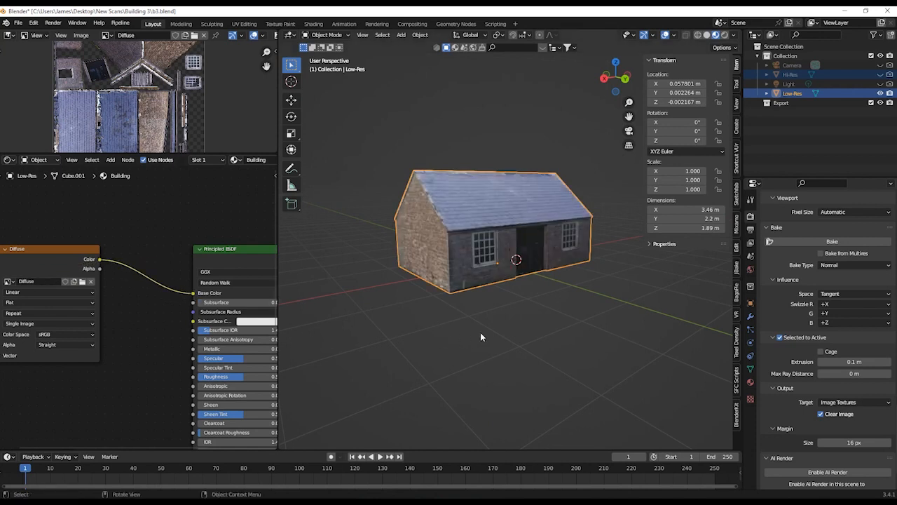
- Inspect the diffuse-textured building, then connect the Normal texture's Color output to the Principled BSDF's Normal input
{"action": "scroll", "coordinate": [497, 328], "scroll_direction": "up", "scroll_amount": 3}
{"action": "middle_click_drag", "start_coordinate": [497, 328], "coordinate": [643, 314]}
{"action": "middle_click_drag", "start_coordinate": [574, 310], "coordinate": [436, 298]}
{"action": "scroll", "coordinate": [135, 363], "scroll_direction": "down", "scroll_amount": 2}
{"action": "middle_click_drag", "start_coordinate": [135, 364], "coordinate": [158, 242]}
{"action": "scroll", "coordinate": [132, 288], "scroll_direction": "up", "scroll_amount": 1}
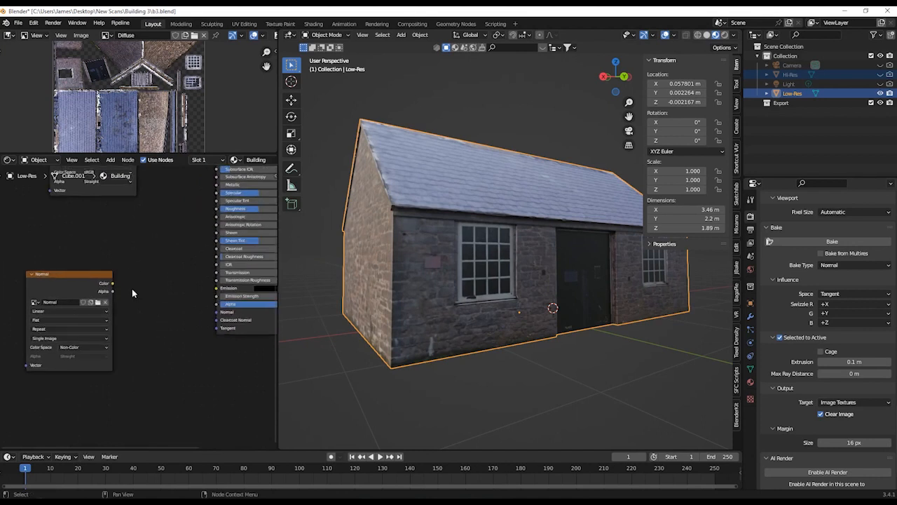
{"action": "left_click", "coordinate": [80, 279]}
{"action": "left_click_drag", "start_coordinate": [112, 283], "coordinate": [216, 313]}
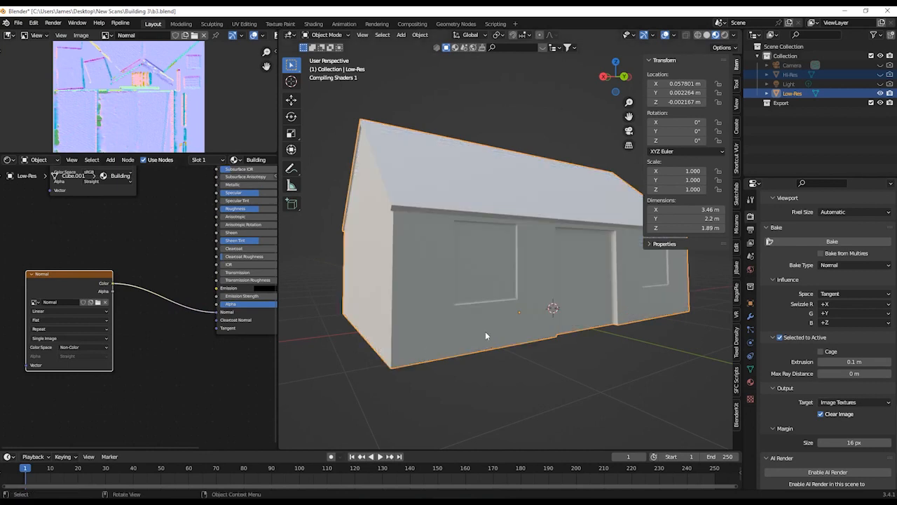
- Insert a Normal Map node between the Normal texture and the Principled BSDF's Normal input
{"action": "middle_click_drag", "start_coordinate": [474, 331], "coordinate": [209, 350]}
{"action": "left_click", "coordinate": [145, 354]}
{"action": "key", "text": "shift+a"}
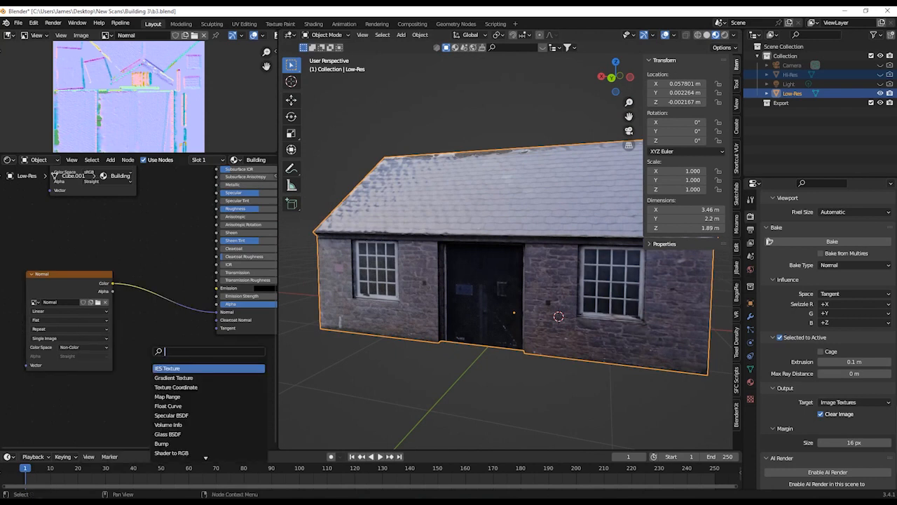
{"action": "type", "text": "norma"}
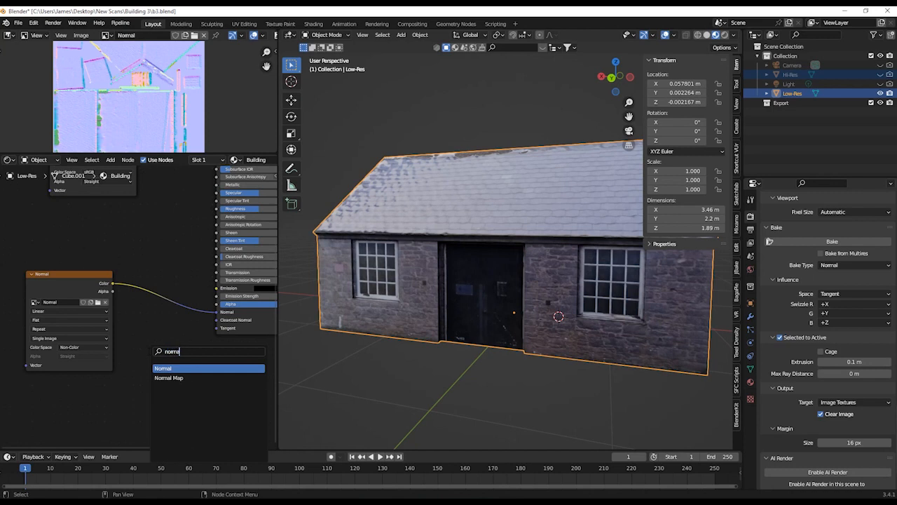
{"action": "key", "text": "Down"}
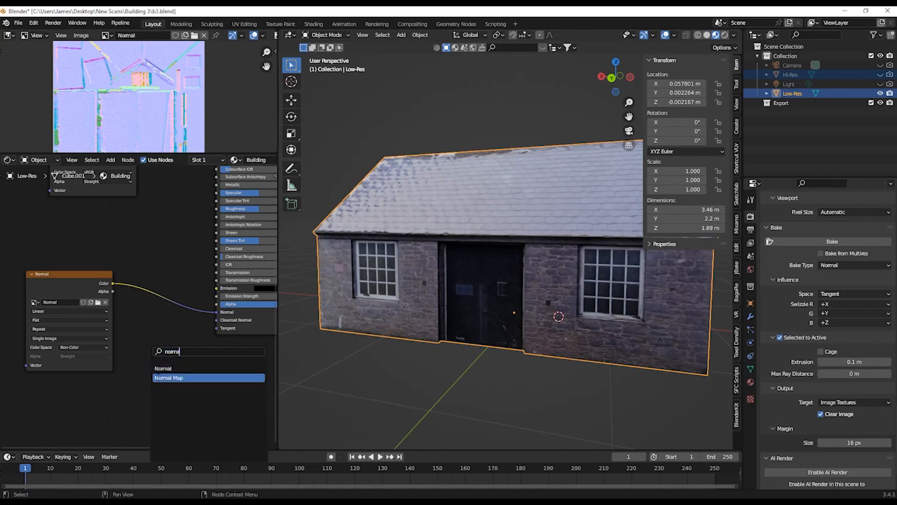
{"action": "key", "text": "Return"}
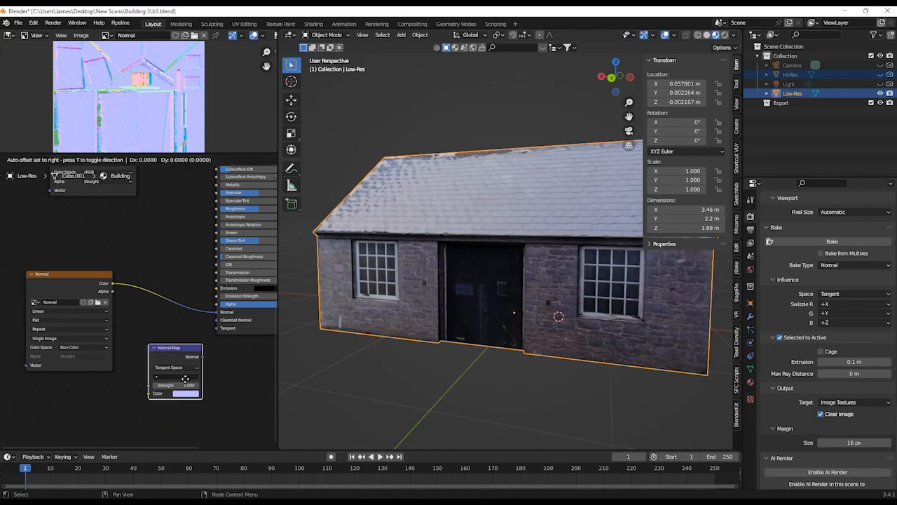
{"action": "left_click", "coordinate": [170, 317]}
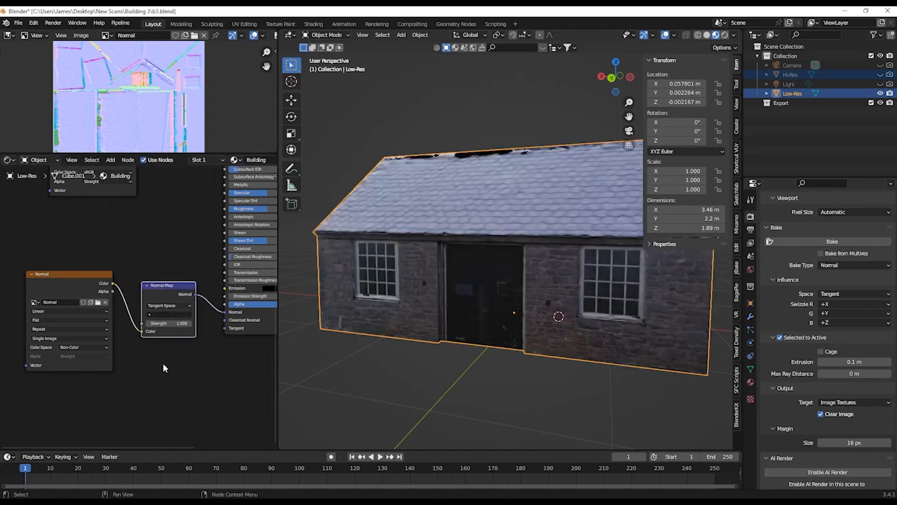
- Inspect the building with its normal map and check the Normal texture's color space setting
{"action": "middle_click_drag", "start_coordinate": [429, 307], "coordinate": [498, 305]}
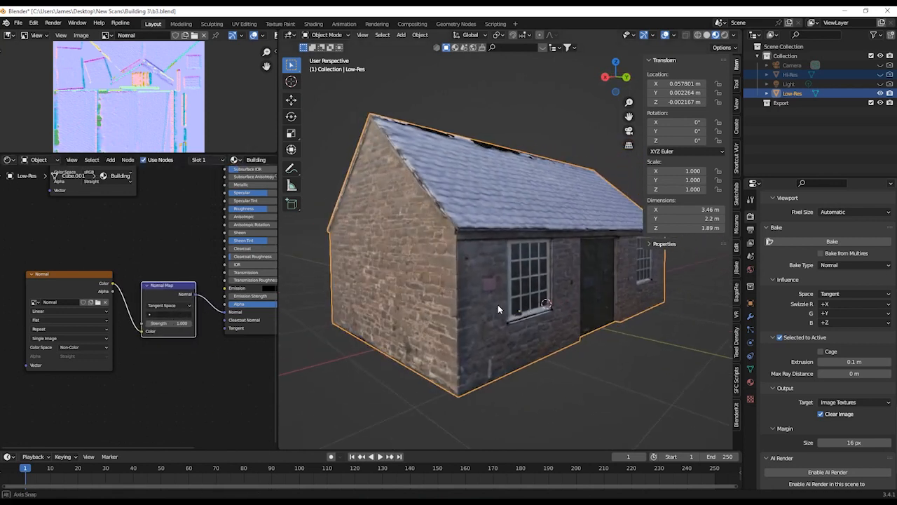
{"action": "left_click", "coordinate": [74, 349]}
{"action": "left_click", "coordinate": [77, 396]}
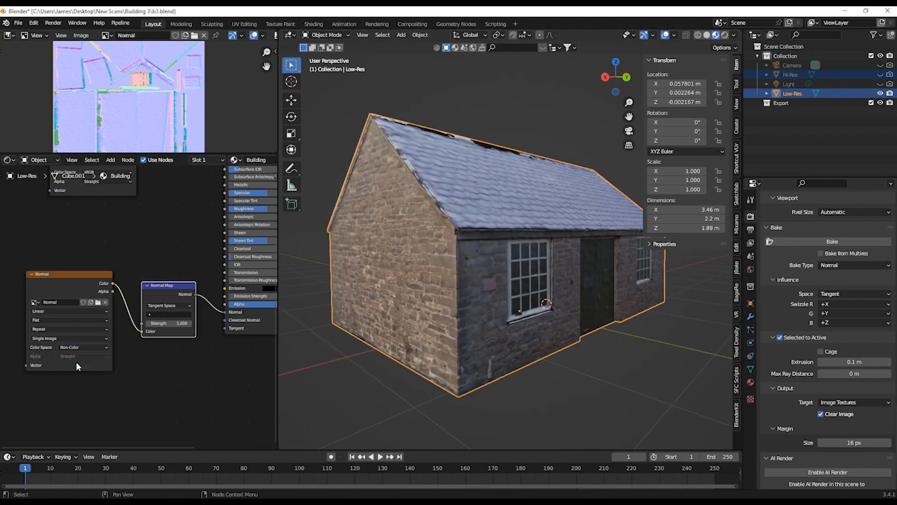
- Try the sRGB color space on the Normal texture, compare the building's shading, and restore Non-Color
{"action": "left_click", "coordinate": [79, 350]}
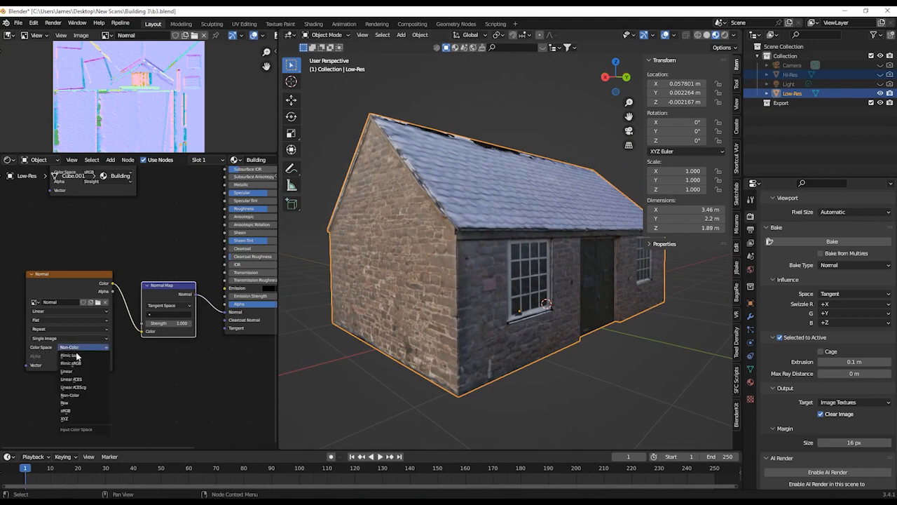
{"action": "left_click", "coordinate": [71, 412]}
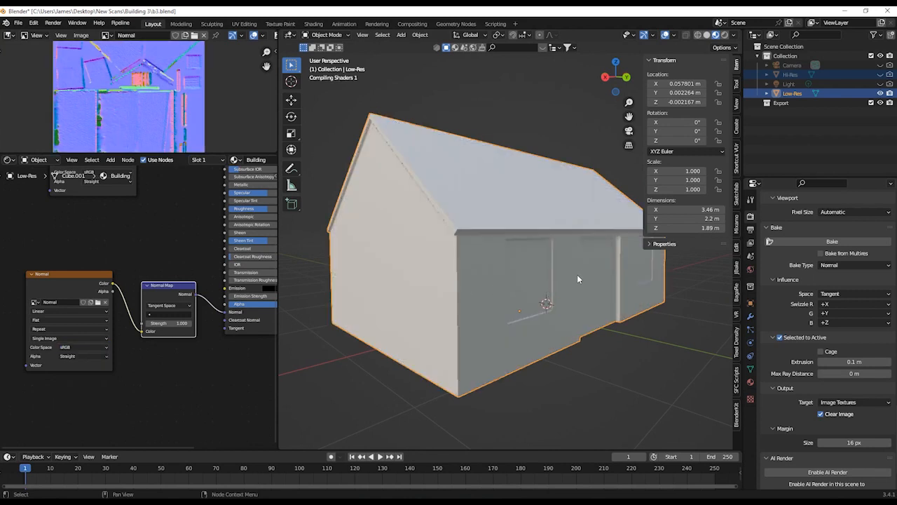
{"action": "middle_click_drag", "start_coordinate": [575, 280], "coordinate": [493, 270]}
{"action": "left_click", "coordinate": [77, 346]}
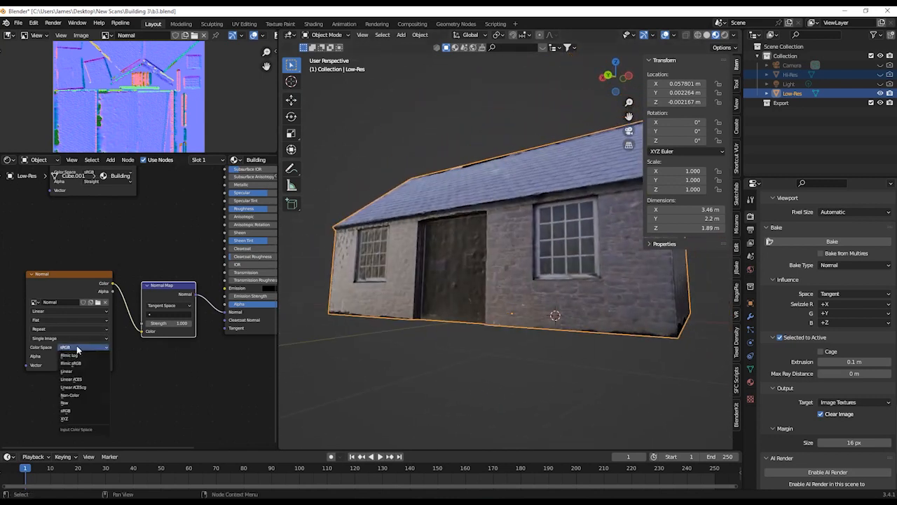
{"action": "left_click", "coordinate": [82, 395]}
{"action": "middle_click_drag", "start_coordinate": [489, 290], "coordinate": [715, 252]}
{"action": "scroll", "coordinate": [716, 251], "scroll_direction": "up", "scroll_amount": 4}
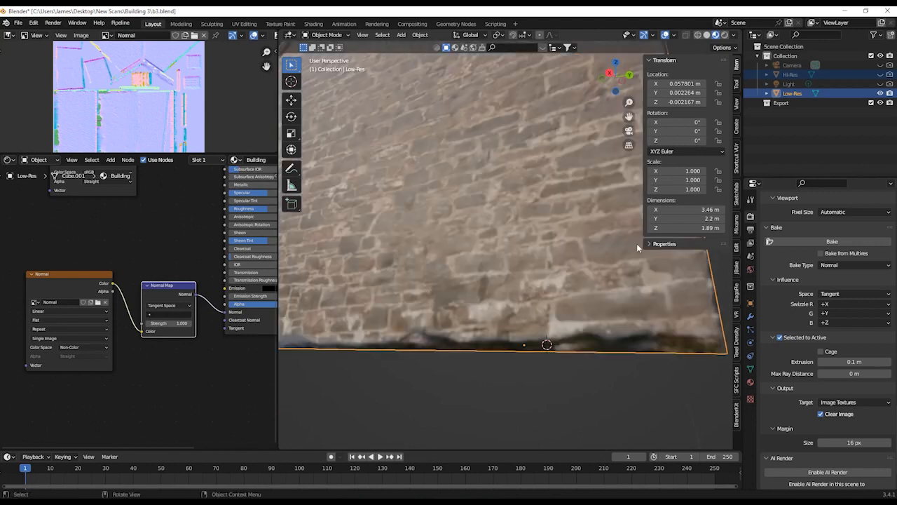
{"action": "scroll", "coordinate": [558, 257], "scroll_direction": "down", "scroll_amount": 6}
- Disconnect the Diffuse texture from the Principled BSDF's Base Color and inspect the building with only its normal map
{"action": "middle_click_drag", "start_coordinate": [172, 214], "coordinate": [168, 252]}
{"action": "left_click_drag", "start_coordinate": [188, 230], "coordinate": [294, 266]}
{"action": "middle_click_drag", "start_coordinate": [471, 309], "coordinate": [610, 277]}
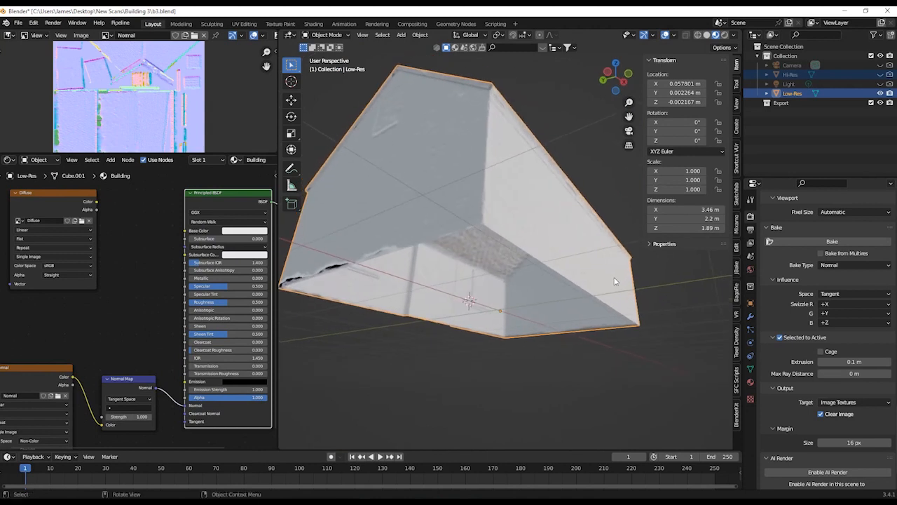
{"action": "scroll", "coordinate": [598, 277], "scroll_direction": "up", "scroll_amount": 5}
{"action": "middle_click_drag", "start_coordinate": [582, 309], "coordinate": [426, 324]}
{"action": "key", "text": "Tab"}
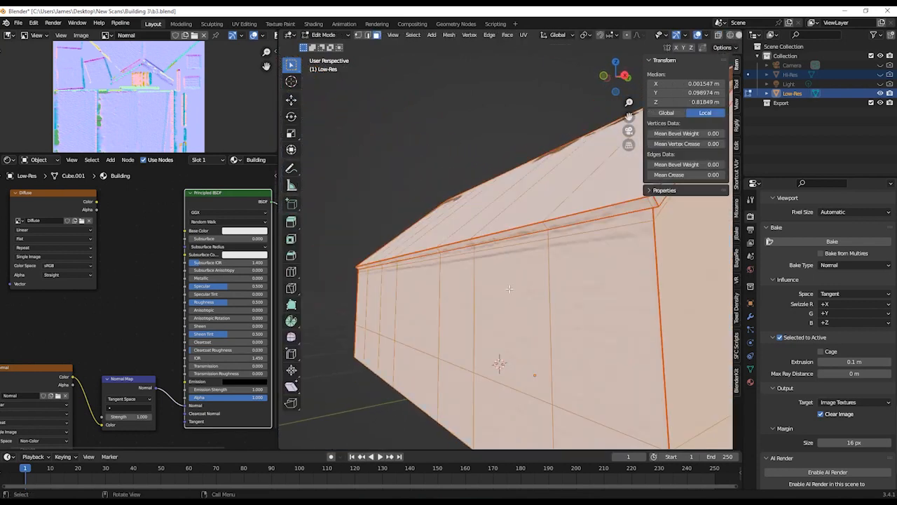
{"action": "middle_click_drag", "start_coordinate": [490, 319], "coordinate": [244, 390]}
{"action": "key", "text": "Tab"}
- Try a Normal Map strength of 10, inspect the exaggerated wall relief, and set the strength back to 1
{"action": "left_click", "coordinate": [140, 416]}
{"action": "key", "text": "Return"}
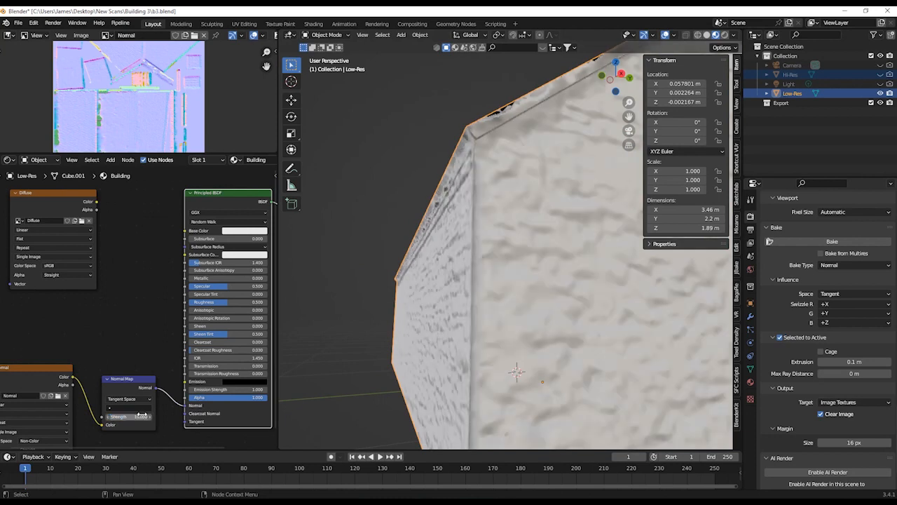
{"action": "middle_click_drag", "start_coordinate": [645, 329], "coordinate": [525, 325]}
{"action": "left_click", "coordinate": [141, 417]}
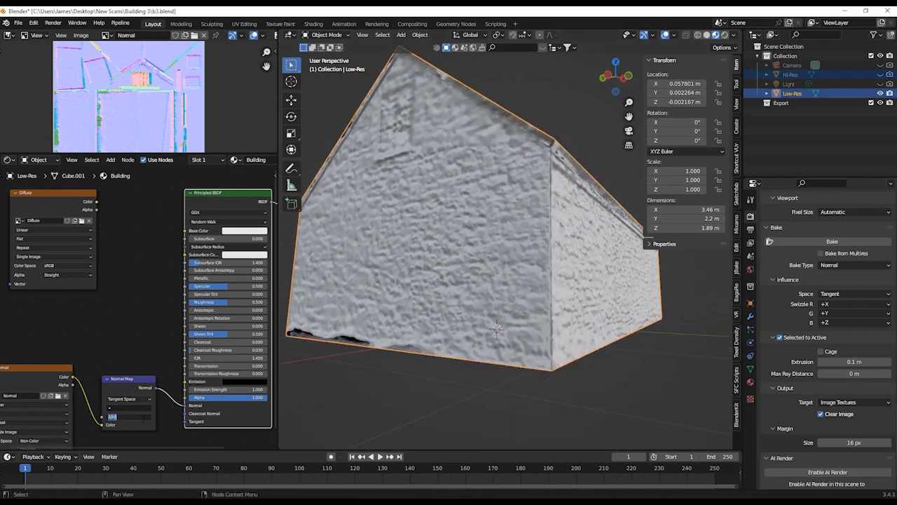
{"action": "type", "text": "1"}
{"action": "key", "text": "Return"}
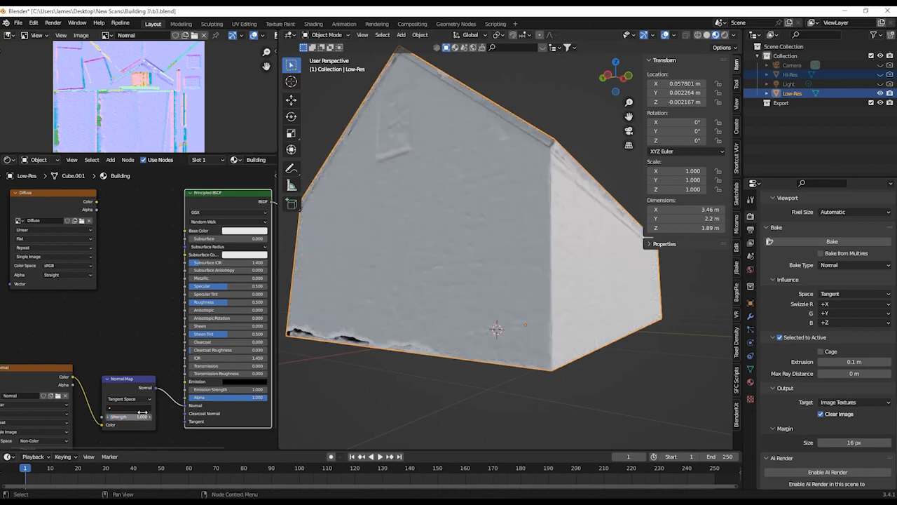
- Reconnect the Diffuse texture's Color output to the Principled BSDF's Base Color
{"action": "left_click_drag", "start_coordinate": [97, 203], "coordinate": [137, 209]}
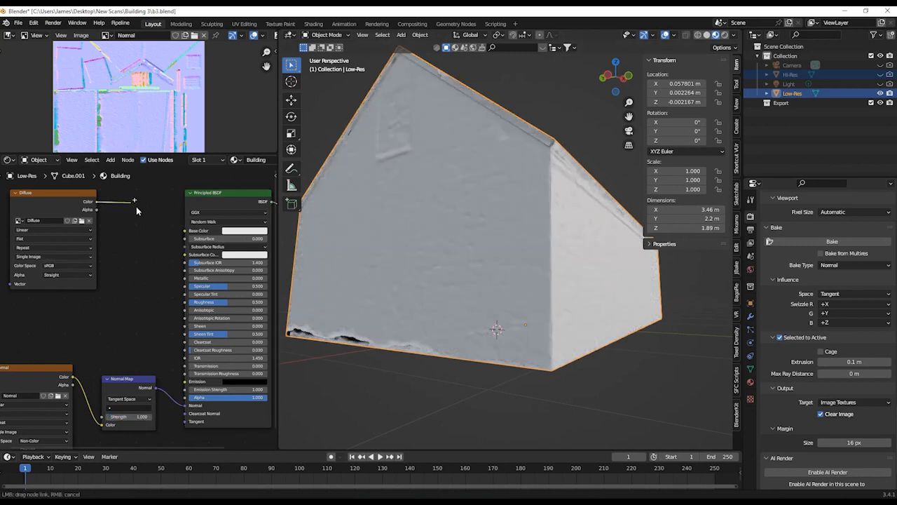
{"action": "left_click_drag", "start_coordinate": [182, 234], "coordinate": [185, 231]}
- Examine the textured building from all sides, checking the roof's ridge and edges for baking gaps, including from the top view
{"action": "middle_click_drag", "start_coordinate": [600, 295], "coordinate": [569, 342]}
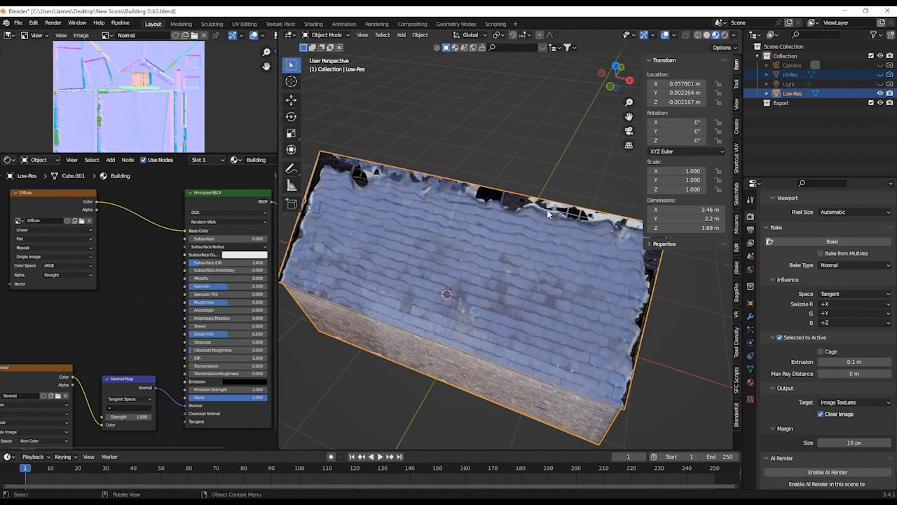
{"action": "middle_click_drag", "start_coordinate": [603, 279], "coordinate": [501, 234]}
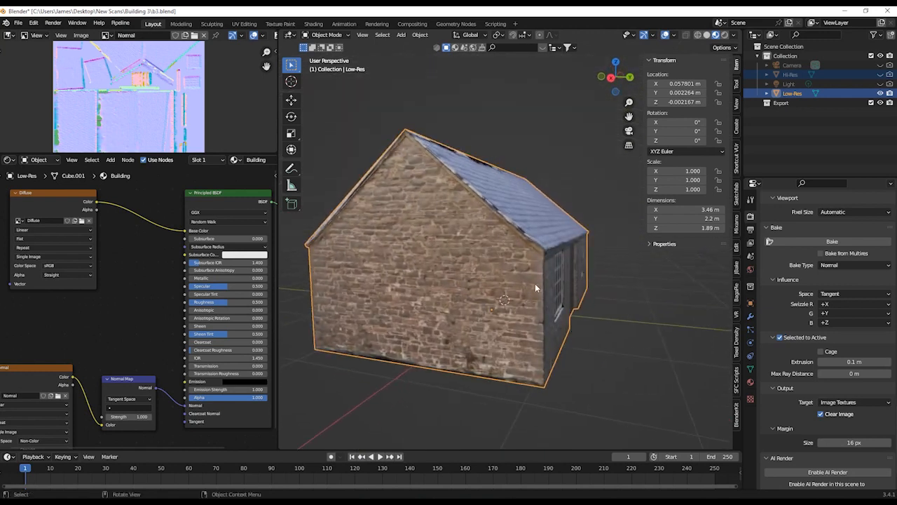
{"action": "middle_click_drag", "start_coordinate": [622, 346], "coordinate": [441, 287]}
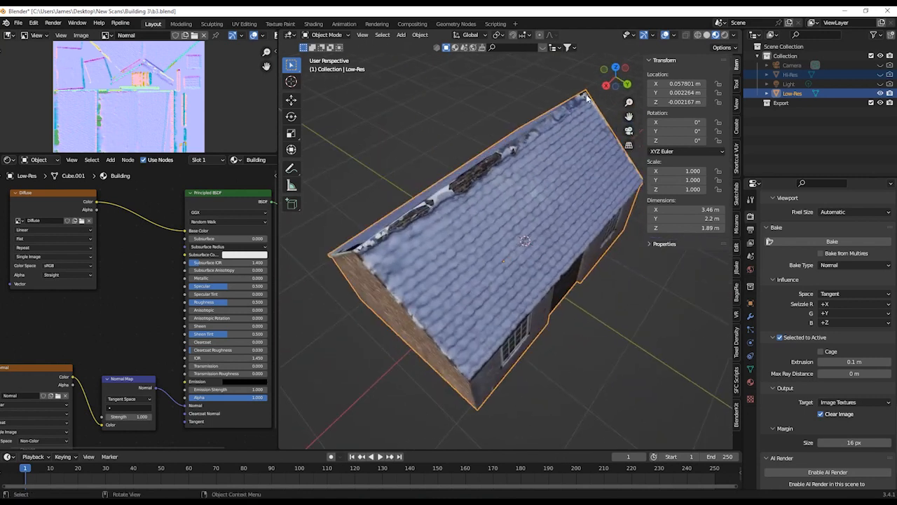
{"action": "middle_click_drag", "start_coordinate": [359, 262], "coordinate": [400, 278]}
{"action": "key", "text": "Tab"}
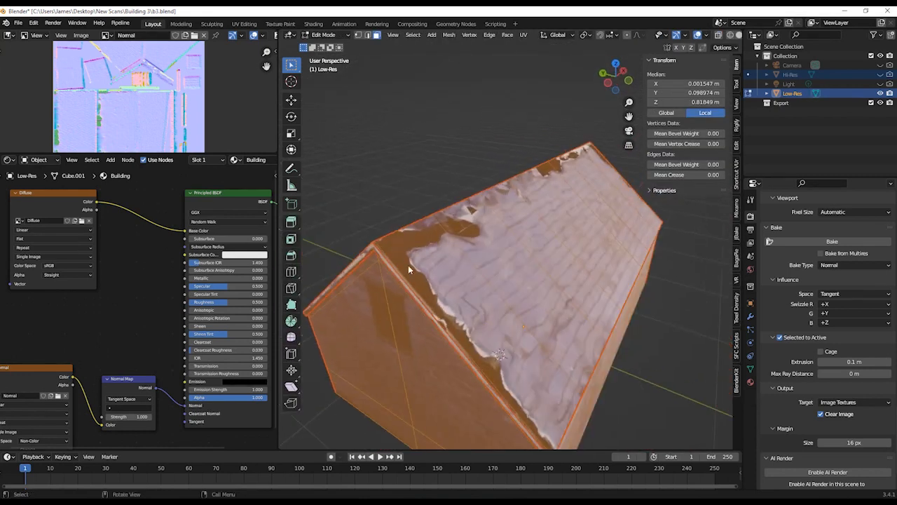
{"action": "key", "text": "Tab"}
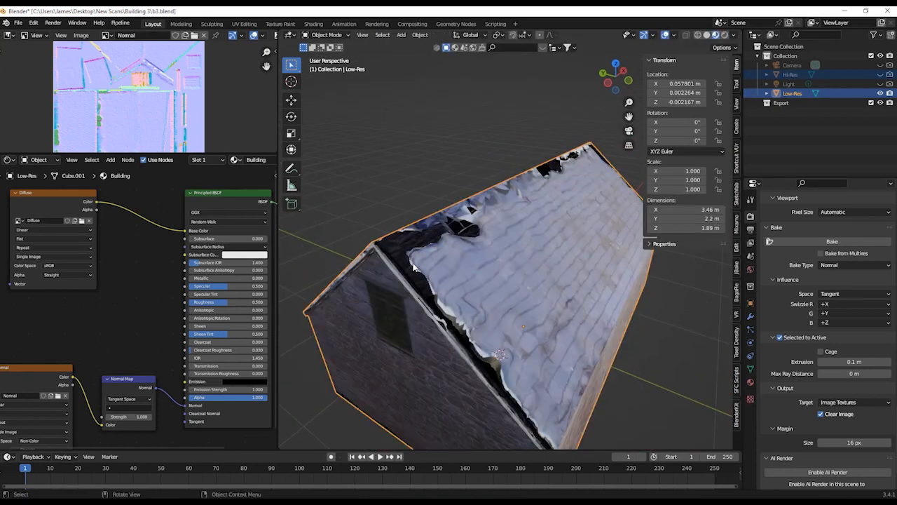
{"action": "middle_click_drag", "start_coordinate": [505, 263], "coordinate": [489, 315]}
{"action": "scroll", "coordinate": [591, 316], "scroll_direction": "up", "scroll_amount": 2}
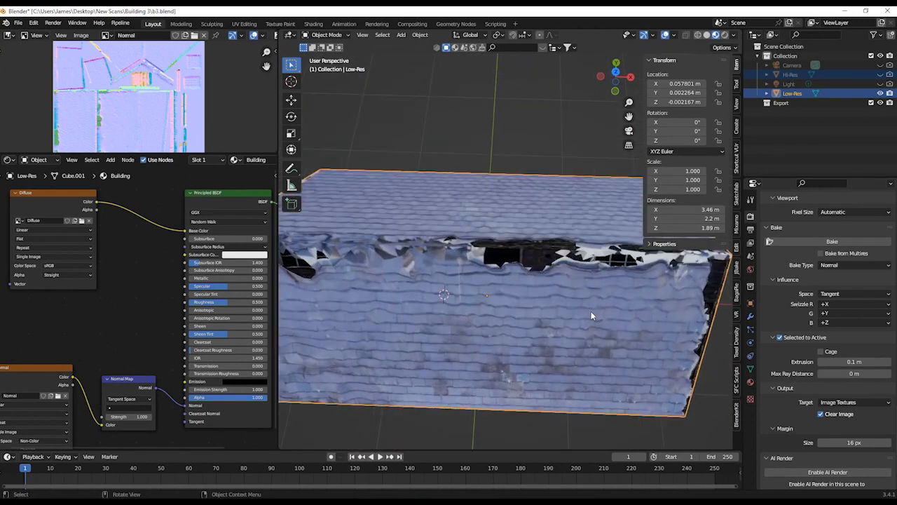
{"action": "key", "text": "KP_7"}
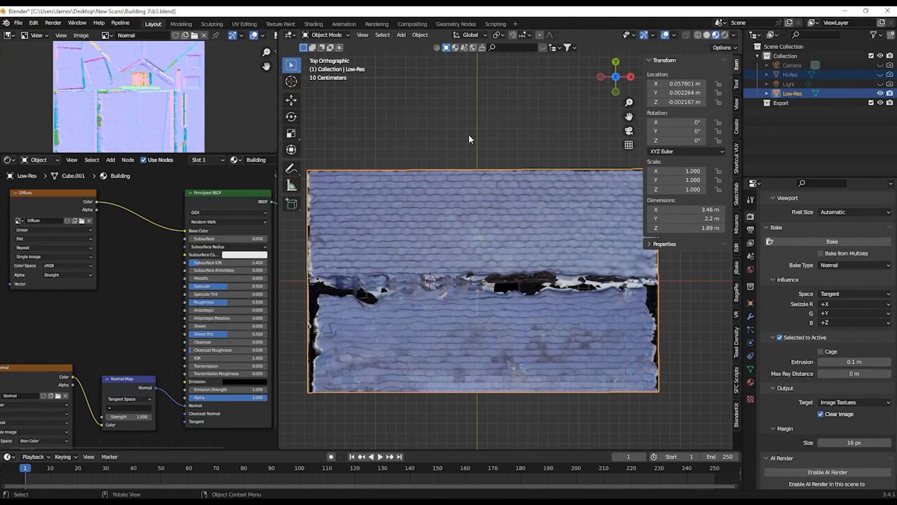
- Switch to the Texture Paint workspace, show the roof from the top, and enlarge the 3D viewport
{"action": "left_click", "coordinate": [278, 25]}
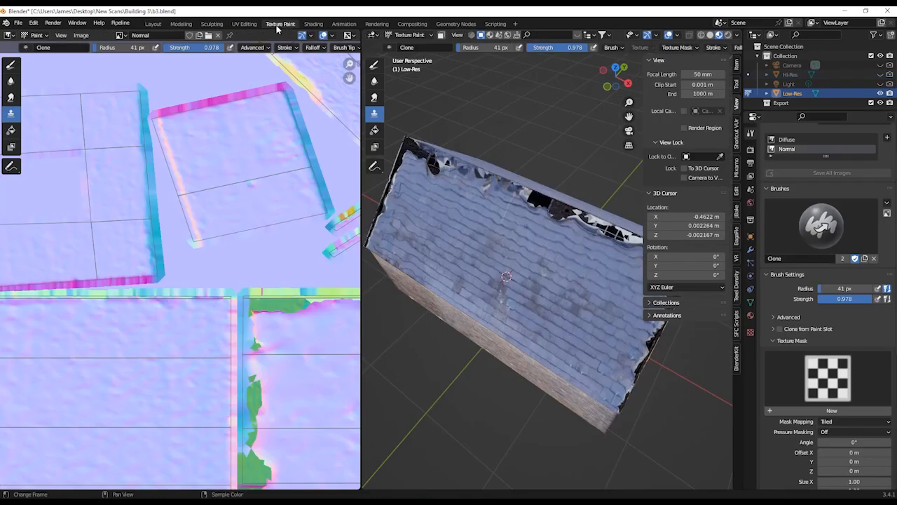
{"action": "key", "text": "KP_7"}
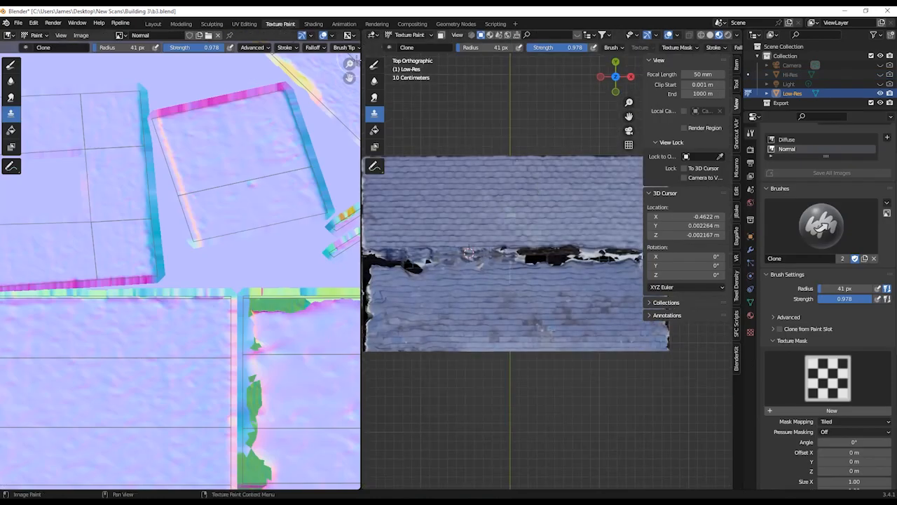
{"action": "left_click_drag", "start_coordinate": [360, 79], "coordinate": [53, 80]}
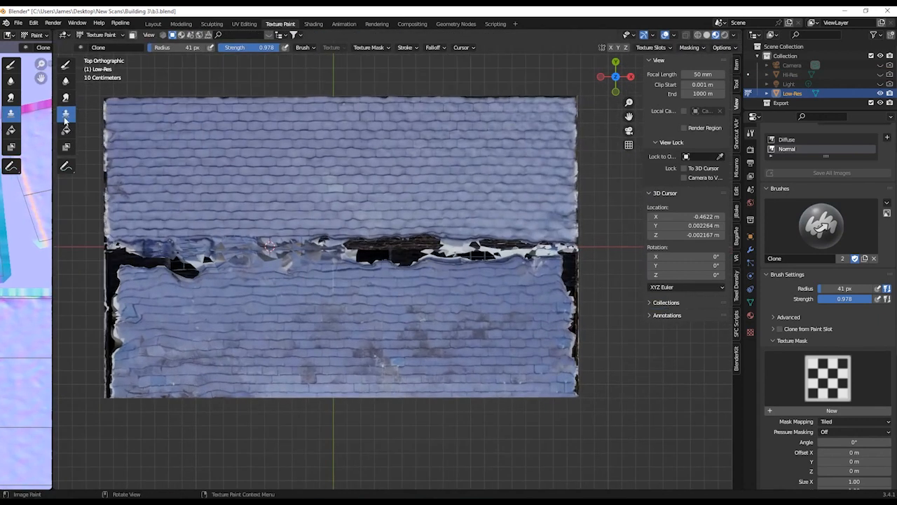
- Make the Diffuse texture slot active and clone clean tiles along the upper roof slope's damaged ridge edge
{"action": "scroll", "coordinate": [462, 270], "scroll_direction": "up", "scroll_amount": 1}
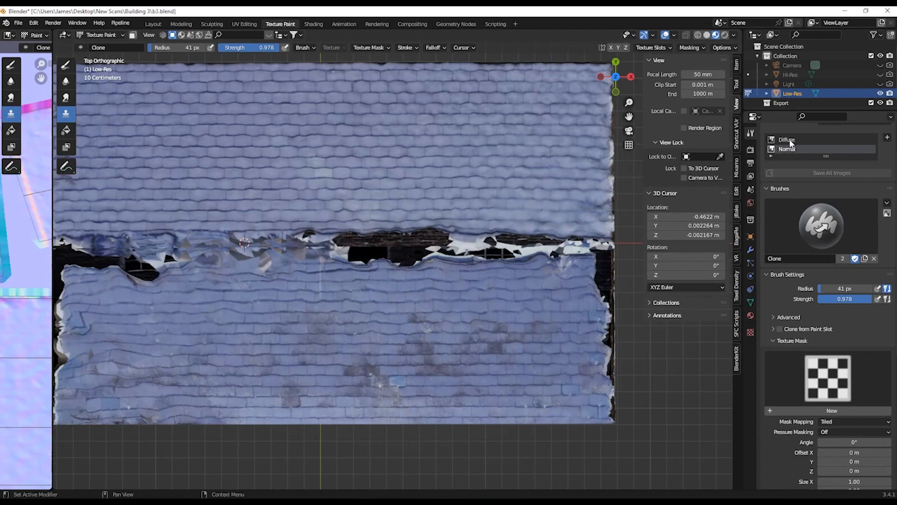
{"action": "left_click", "coordinate": [790, 142]}
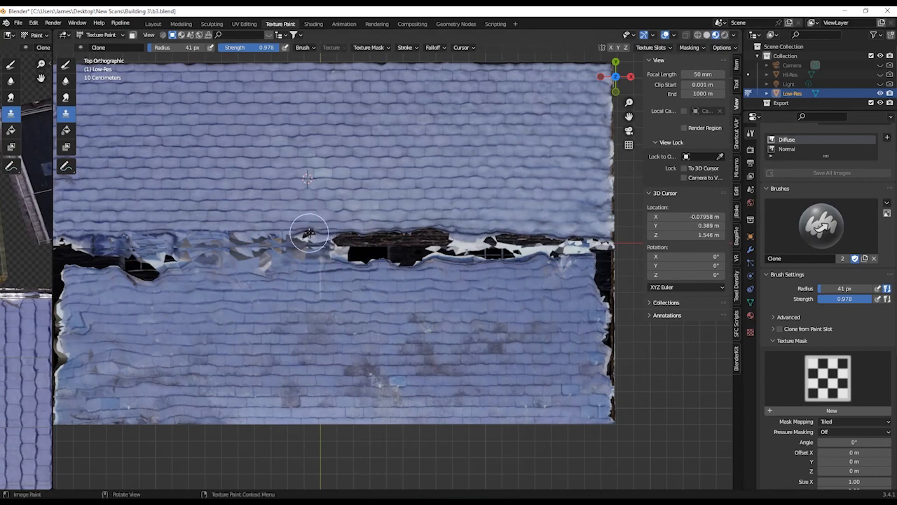
{"action": "left_click_drag", "start_coordinate": [309, 234], "coordinate": [425, 235]}
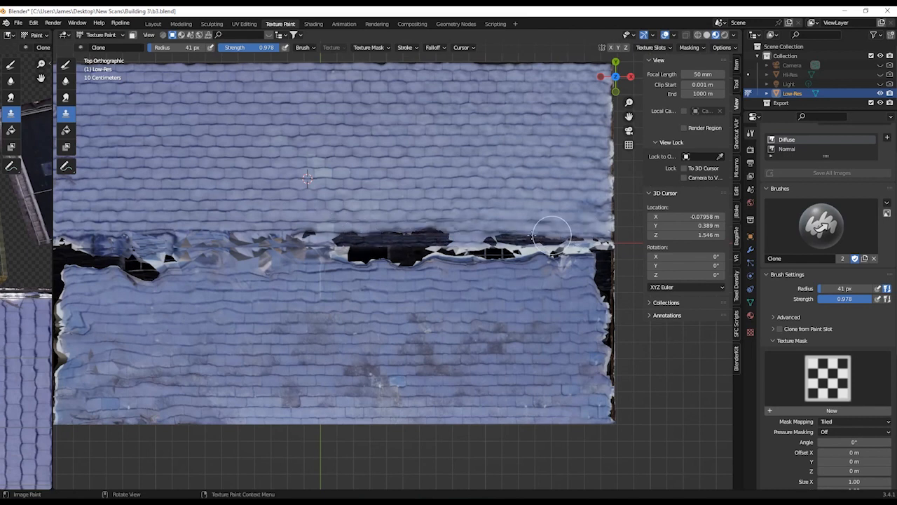
{"action": "left_click_drag", "start_coordinate": [345, 236], "coordinate": [70, 238]}
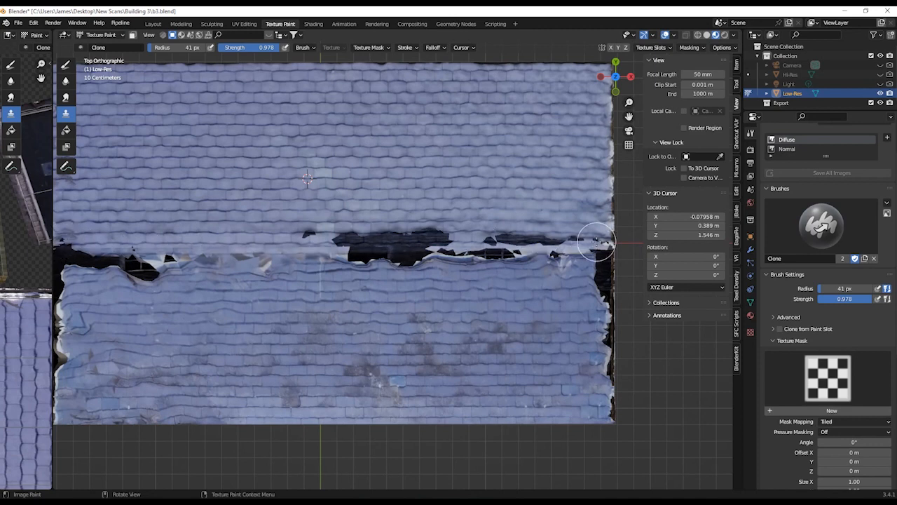
{"action": "left_click_drag", "start_coordinate": [596, 242], "coordinate": [575, 261]}
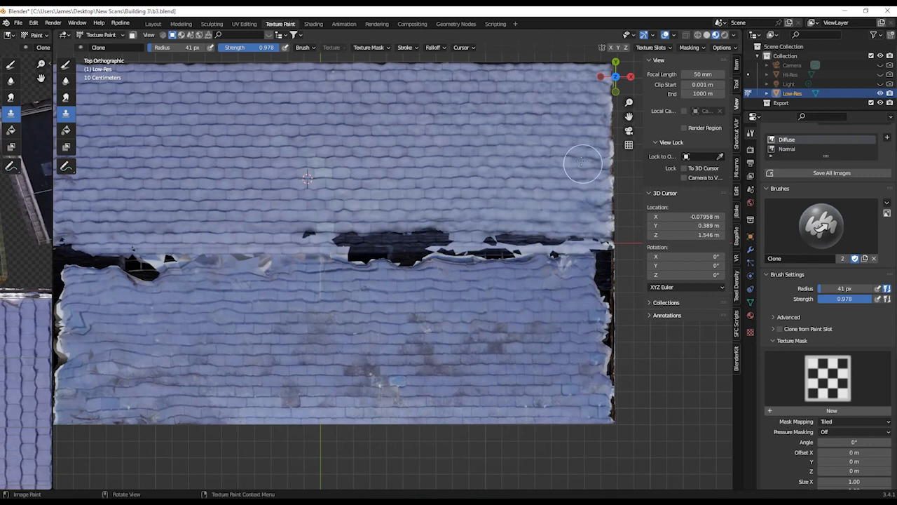
- Clone clean tiles from the lower roof slope over its damaged left and right edges on the Diffuse texture
{"action": "left_click", "coordinate": [307, 364], "text": "ctrl"}
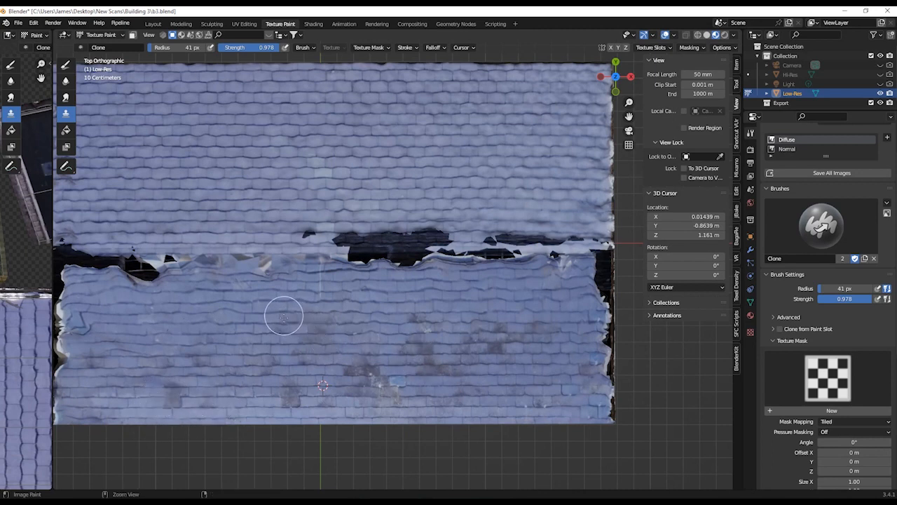
{"action": "left_click", "coordinate": [182, 344], "text": "ctrl"}
{"action": "left_click_drag", "start_coordinate": [66, 345], "coordinate": [61, 309]}
{"action": "left_click", "coordinate": [519, 354], "text": "ctrl"}
{"action": "left_click_drag", "start_coordinate": [604, 401], "coordinate": [603, 306]}
- Clone clean tiles over the ridge edge and right edge of the upper roof slope on the Diffuse texture
{"action": "left_click", "coordinate": [250, 229], "text": "ctrl"}
{"action": "left_click_drag", "start_coordinate": [528, 235], "coordinate": [564, 233]}
{"action": "left_click", "coordinate": [180, 188], "text": "ctrl"}
{"action": "left_click_drag", "start_coordinate": [590, 199], "coordinate": [614, 107]}
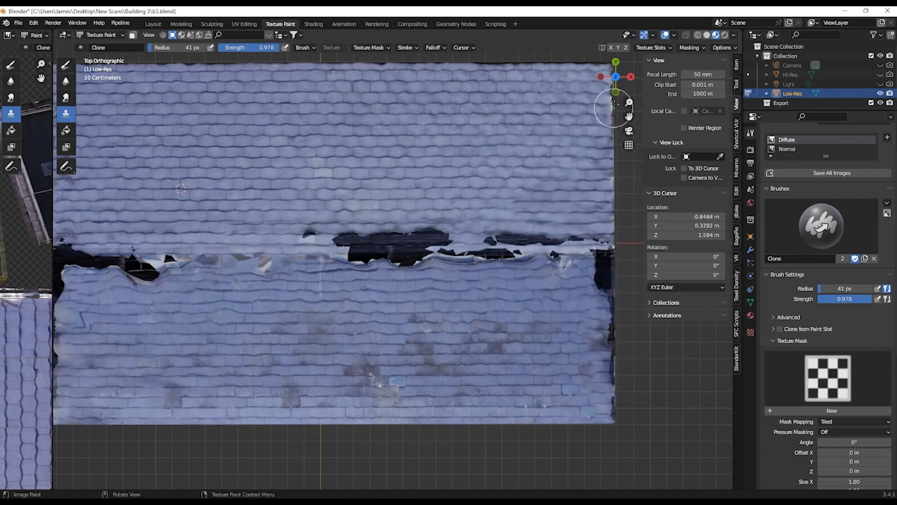
- Clone clean tiles along the lower roof slope's ridge edge on the Diffuse texture, sampling fresh sources from the roof
{"action": "left_click_drag", "start_coordinate": [67, 273], "coordinate": [589, 270]}
{"action": "left_click", "coordinate": [439, 397], "text": "ctrl"}
{"action": "left_click", "coordinate": [443, 145], "text": "ctrl"}
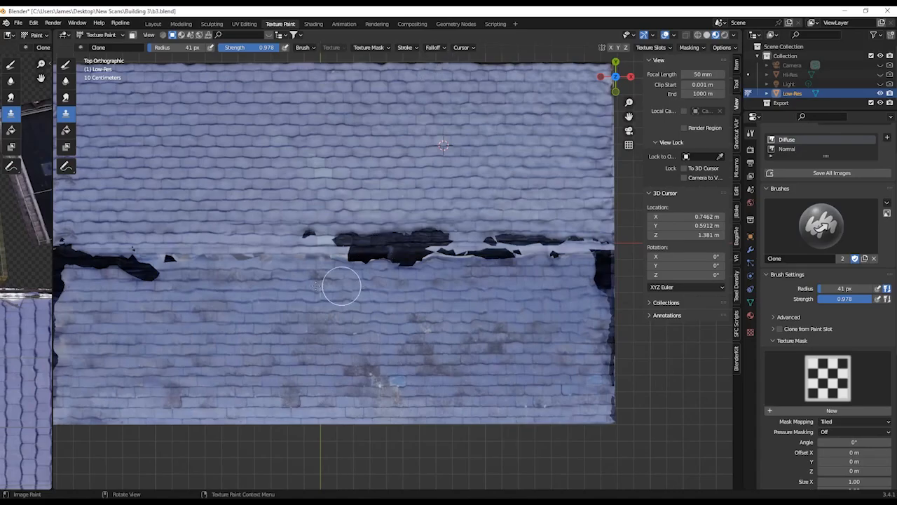
{"action": "left_click", "coordinate": [242, 355], "text": "ctrl"}
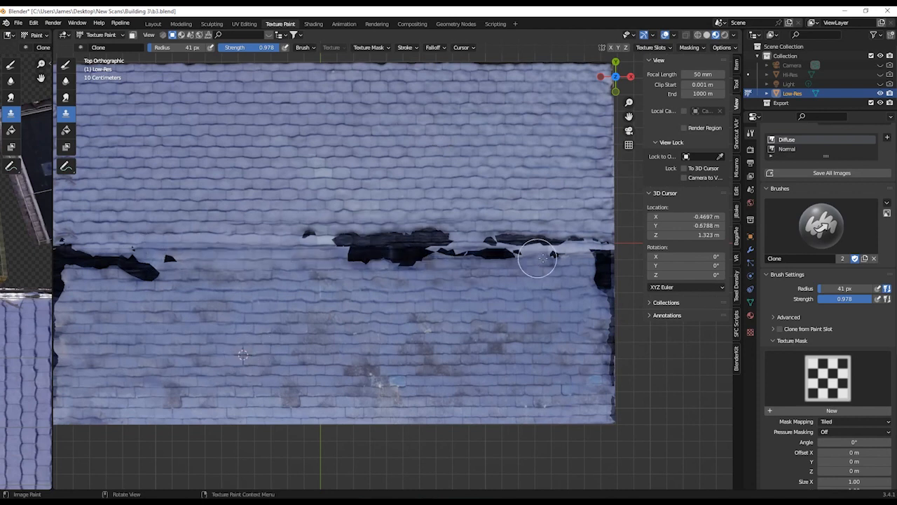
{"action": "left_click_drag", "start_coordinate": [100, 256], "coordinate": [72, 254]}
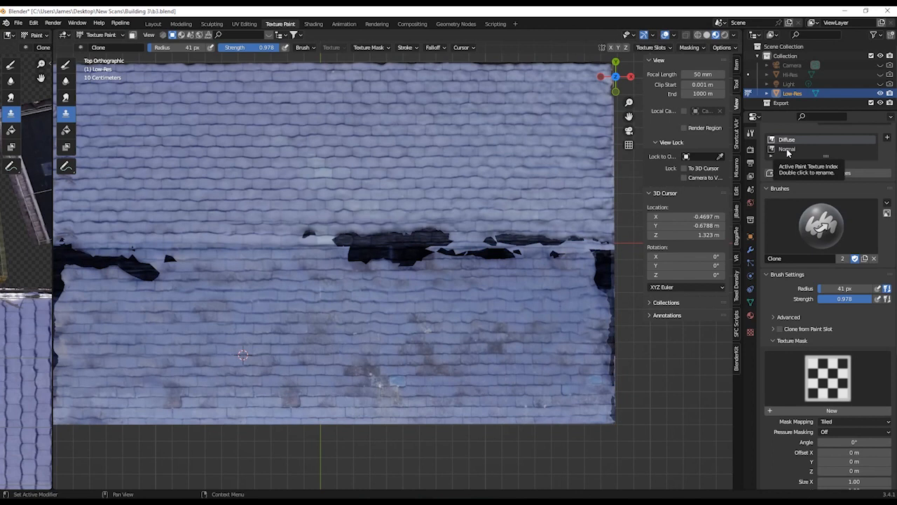
- Make the Normal texture slot active and clone clean tile relief over the dark ridge gaps and the lower slope's upper-left edge
{"action": "left_click", "coordinate": [787, 149]}
{"action": "middle_click_drag", "start_coordinate": [321, 256], "coordinate": [360, 265], "text": "shift"}
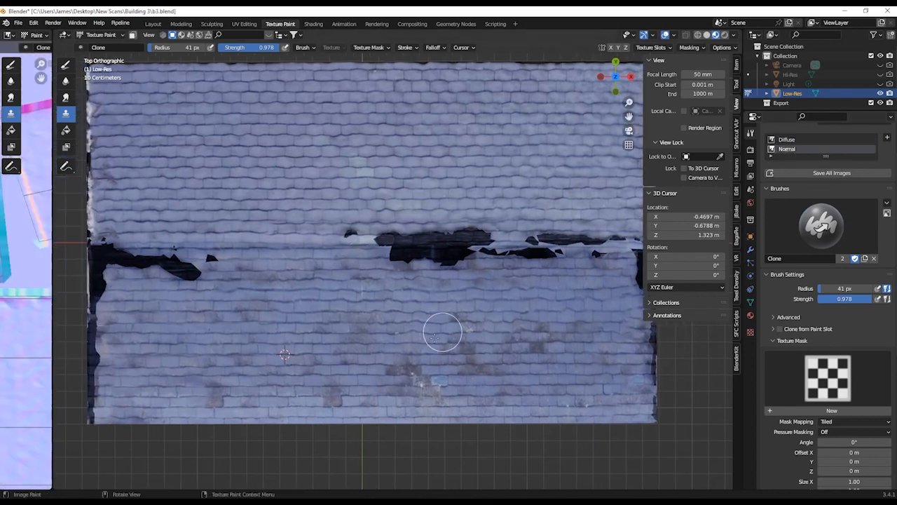
{"action": "left_click", "coordinate": [421, 364], "text": "ctrl"}
{"action": "mouse_move", "coordinate": [419, 271]}
{"action": "left_mouse_down"}
{"action": "mouse_move", "coordinate": [413, 255]}
{"action": "mouse_move", "coordinate": [370, 257]}
{"action": "mouse_move", "coordinate": [624, 252]}
{"action": "mouse_move", "coordinate": [375, 243]}
{"action": "mouse_move", "coordinate": [115, 249]}
{"action": "mouse_move", "coordinate": [124, 262]}
{"action": "mouse_move", "coordinate": [187, 271]}
{"action": "mouse_move", "coordinate": [178, 281]}
{"action": "mouse_move", "coordinate": [93, 266]}
{"action": "mouse_move", "coordinate": [85, 305]}
{"action": "left_mouse_up"}
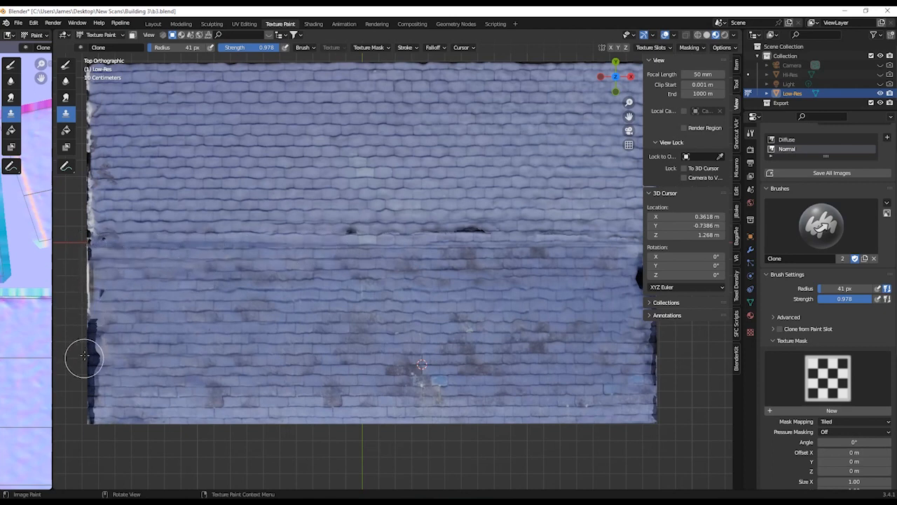
- Clone clean tile relief over the lower roof slope's dark left edge and the remaining ridge gaps on the Normal texture
{"action": "left_click", "coordinate": [243, 321], "text": "ctrl"}
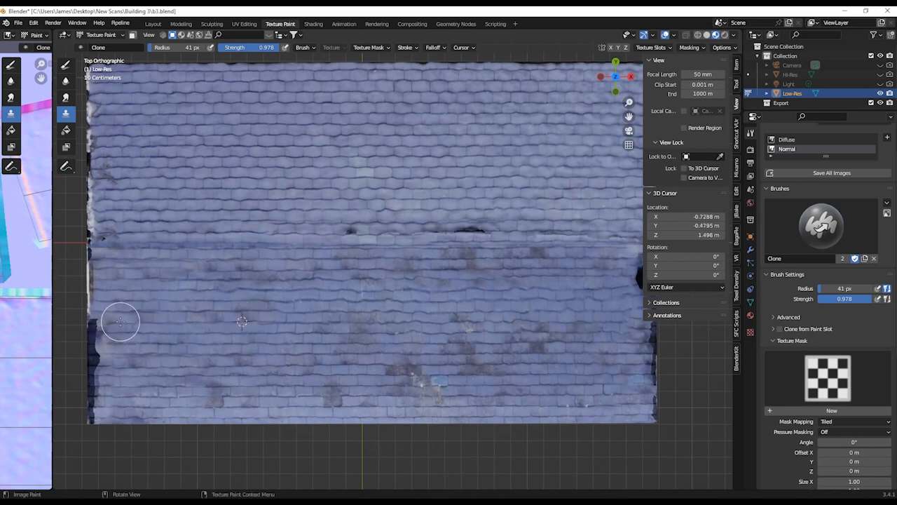
{"action": "left_click_drag", "start_coordinate": [90, 321], "coordinate": [94, 430]}
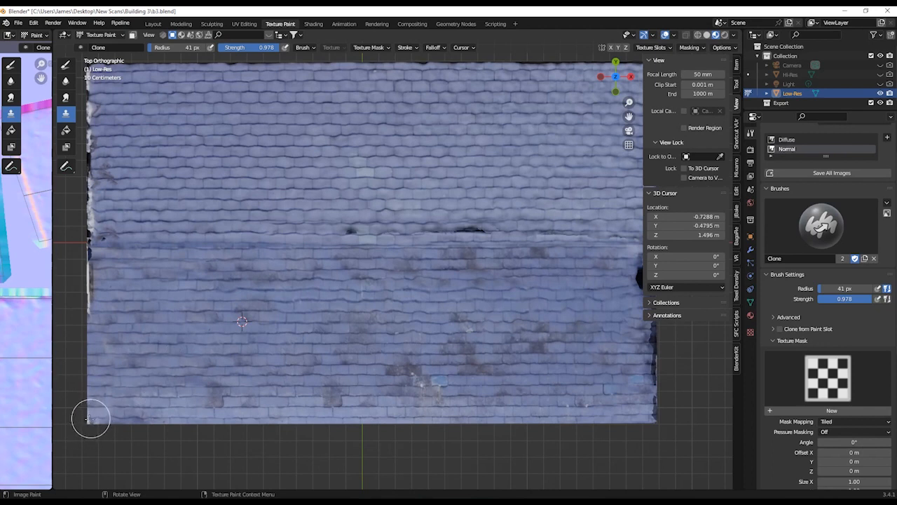
{"action": "left_click", "coordinate": [160, 288], "text": "ctrl"}
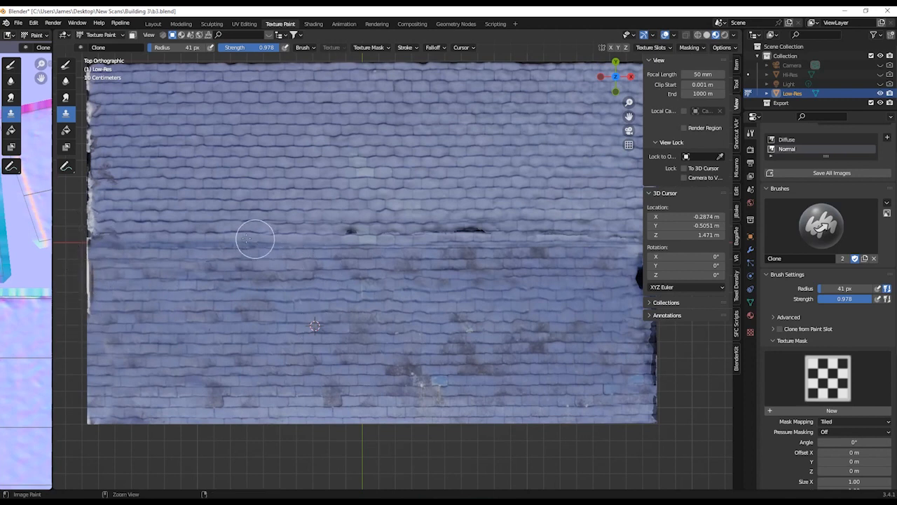
{"action": "left_click", "coordinate": [178, 233], "text": "ctrl"}
{"action": "mouse_move", "coordinate": [271, 232]}
{"action": "left_mouse_down"}
{"action": "mouse_move", "coordinate": [498, 226]}
{"action": "mouse_move", "coordinate": [526, 246]}
{"action": "left_mouse_up"}
- Clone clean tile relief over the dark right edge of the lower roof slope on the Normal texture
{"action": "middle_click_drag", "start_coordinate": [526, 246], "coordinate": [352, 257], "text": "shift"}
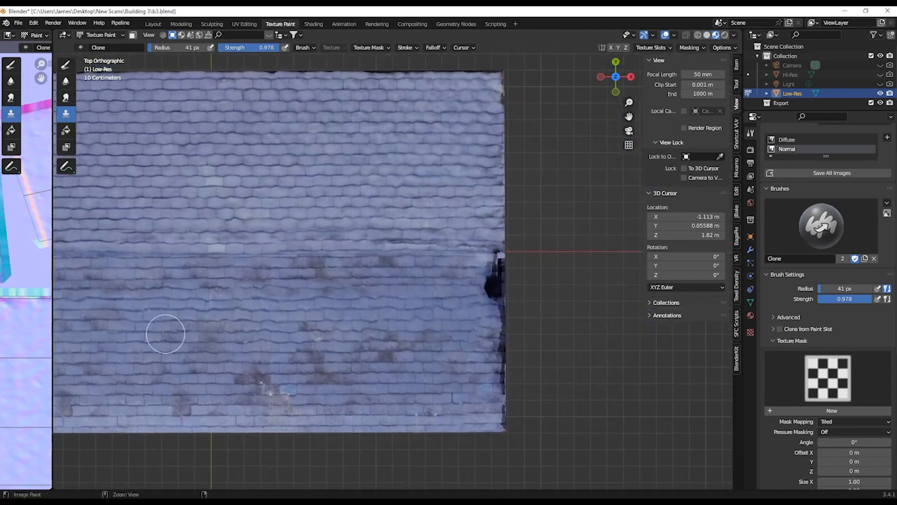
{"action": "left_click", "coordinate": [364, 276], "text": "ctrl"}
{"action": "left_click_drag", "start_coordinate": [479, 276], "coordinate": [508, 434]}
{"action": "left_click", "coordinate": [405, 133], "text": "ctrl"}
- Make the Diffuse slot active and clone clean tiles down the pale, ragged left edge of the roof
{"action": "mouse_move", "coordinate": [210, 175]}
{"action": "middle_mouse_down", "text": "shift"}
{"action": "mouse_move", "coordinate": [421, 193]}
{"action": "mouse_move", "coordinate": [279, 187]}
{"action": "middle_mouse_up", "text": "shift"}
{"action": "left_click", "coordinate": [787, 139]}
{"action": "left_click", "coordinate": [786, 149]}
{"action": "left_click", "coordinate": [466, 152], "text": "ctrl"}
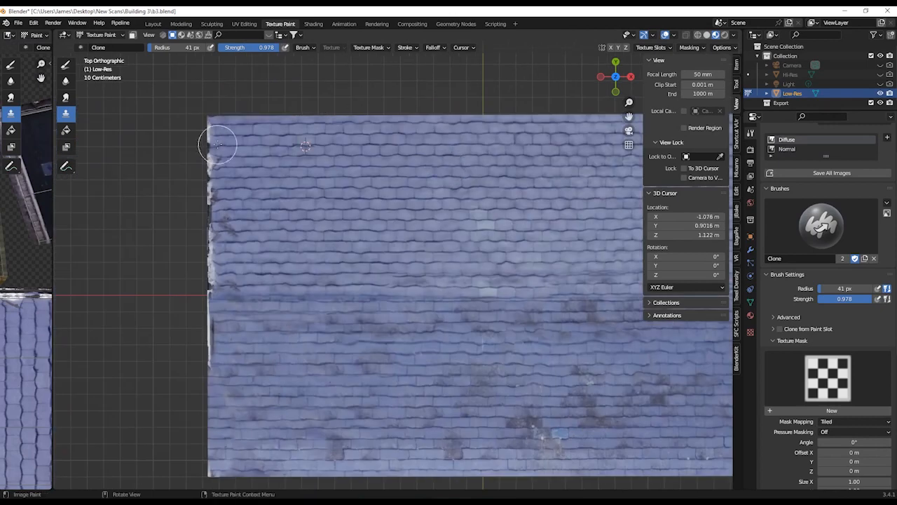
{"action": "mouse_move", "coordinate": [208, 136]}
{"action": "left_mouse_down"}
{"action": "mouse_move", "coordinate": [218, 124]}
{"action": "mouse_move", "coordinate": [203, 361]}
{"action": "left_mouse_up"}
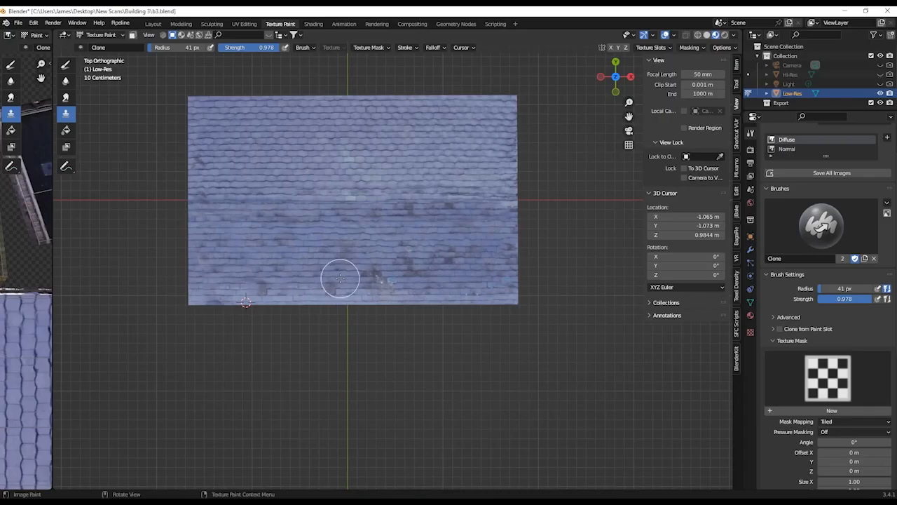
- Clone clean stonework over the dark gaps along the base of the gable wall on the Diffuse texture
{"action": "middle_click_drag", "start_coordinate": [340, 279], "coordinate": [385, 252]}
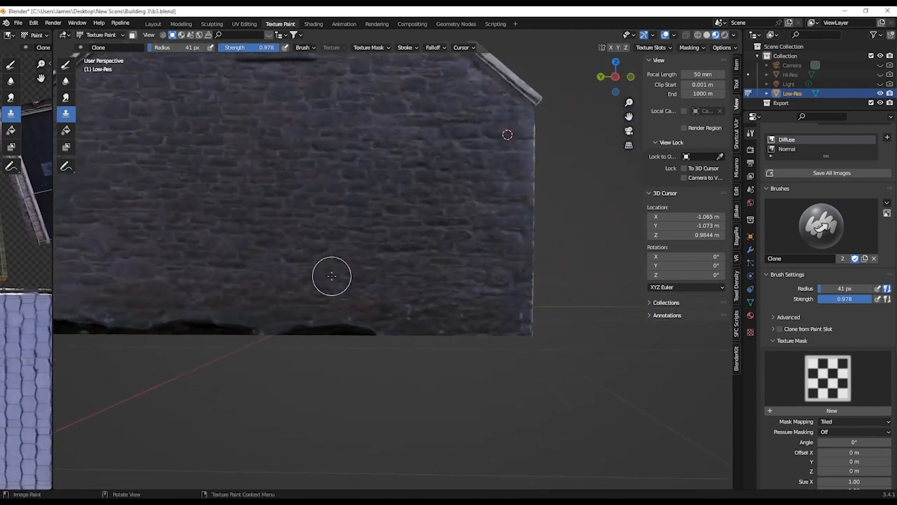
{"action": "middle_click_drag", "start_coordinate": [265, 321], "coordinate": [382, 268], "text": "shift"}
{"action": "left_click", "coordinate": [457, 162], "text": "ctrl"}
{"action": "mouse_move", "coordinate": [334, 282]}
{"action": "left_mouse_down"}
{"action": "mouse_move", "coordinate": [184, 274]}
{"action": "mouse_move", "coordinate": [123, 286]}
{"action": "left_mouse_up"}
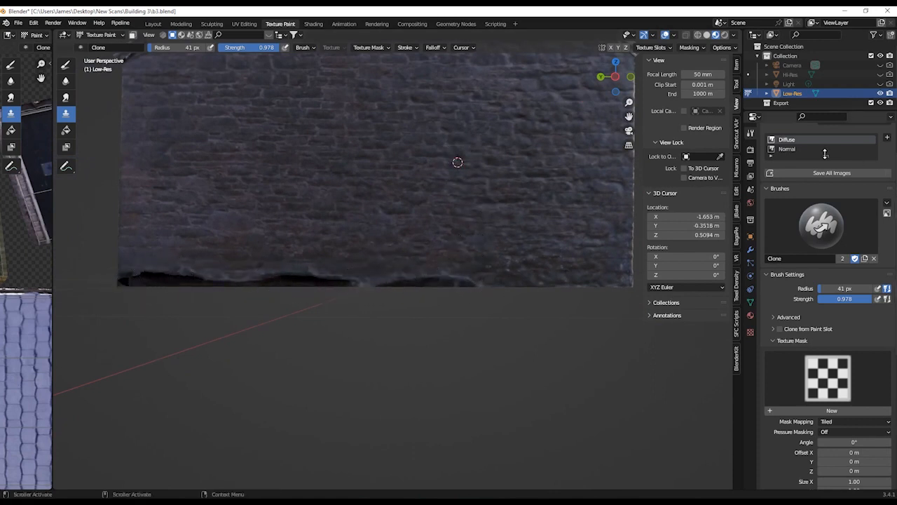
- Make the Normal slot active and clone clean stone relief along the gable wall's base up to the front corner
{"action": "left_click", "coordinate": [783, 149]}
{"action": "left_click", "coordinate": [420, 152], "text": "ctrl"}
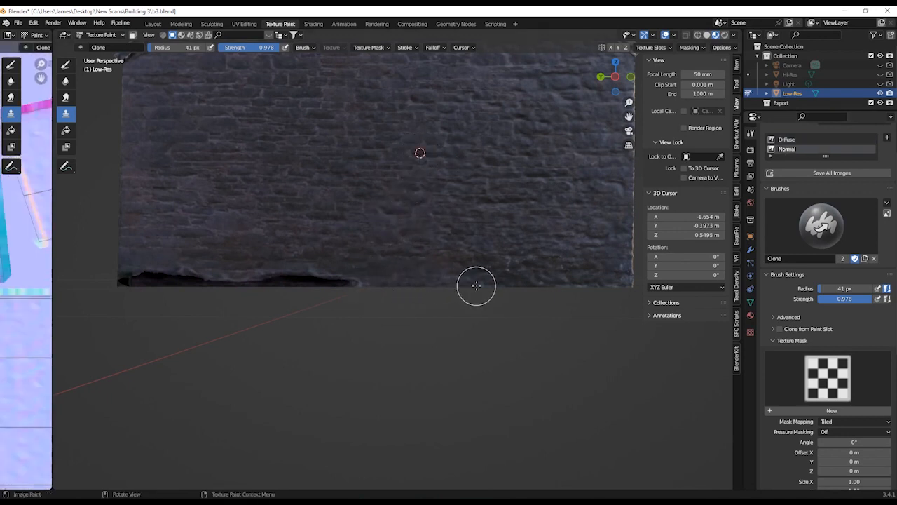
{"action": "middle_click_drag", "start_coordinate": [246, 285], "coordinate": [417, 279]}
{"action": "mouse_move", "coordinate": [416, 279]}
{"action": "left_mouse_down"}
{"action": "mouse_move", "coordinate": [437, 272]}
{"action": "mouse_move", "coordinate": [332, 270]}
{"action": "mouse_move", "coordinate": [365, 264]}
{"action": "left_mouse_up"}
{"action": "left_click", "coordinate": [342, 189], "text": "ctrl"}
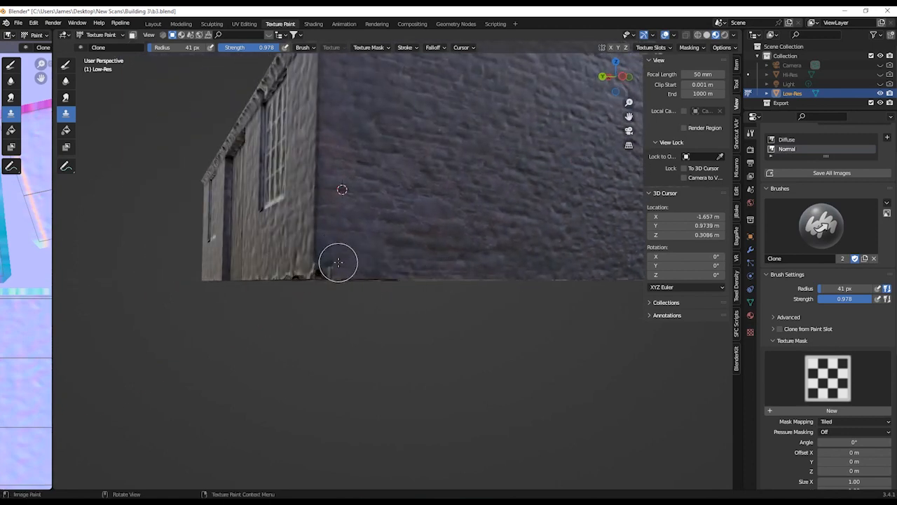
- Repair the base of the front wall near the gable corner with cloned stonework on the Diffuse and Normal textures
{"action": "middle_click_drag", "start_coordinate": [396, 265], "coordinate": [473, 272]}
{"action": "left_click", "coordinate": [792, 141]}
{"action": "middle_click_drag", "start_coordinate": [435, 281], "coordinate": [560, 280]}
{"action": "left_click", "coordinate": [585, 245], "text": "ctrl"}
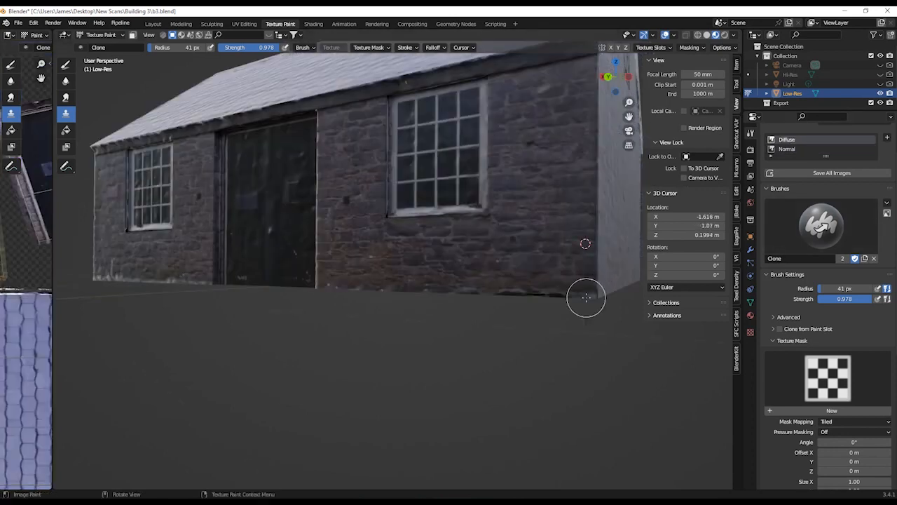
{"action": "left_click", "coordinate": [790, 149]}
{"action": "middle_click_drag", "start_coordinate": [393, 266], "coordinate": [491, 267]}
{"action": "middle_click_drag", "start_coordinate": [351, 280], "coordinate": [449, 281]}
- Make the Diffuse slot active and clone over remaining edge flaws, using a 22 px brush at the roof's lower gable corner
{"action": "left_click", "coordinate": [790, 139]}
{"action": "mouse_move", "coordinate": [385, 289]}
{"action": "middle_mouse_down"}
{"action": "mouse_move", "coordinate": [432, 239]}
{"action": "mouse_move", "coordinate": [374, 327]}
{"action": "middle_mouse_up"}
{"action": "left_click", "coordinate": [374, 327], "text": "ctrl"}
{"action": "left_click_drag", "start_coordinate": [374, 327], "coordinate": [410, 280]}
{"action": "mouse_move", "coordinate": [410, 281]}
{"action": "middle_mouse_down"}
{"action": "mouse_move", "coordinate": [420, 238]}
{"action": "mouse_move", "coordinate": [326, 199]}
{"action": "mouse_move", "coordinate": [407, 294]}
{"action": "mouse_move", "coordinate": [421, 329]}
{"action": "mouse_move", "coordinate": [395, 362]}
{"action": "middle_mouse_up"}
{"action": "left_click", "coordinate": [373, 185], "text": "ctrl"}
{"action": "left_click", "coordinate": [395, 362], "text": "ctrl"}
{"action": "middle_click_drag", "start_coordinate": [453, 353], "coordinate": [236, 267]}
{"action": "left_click", "coordinate": [316, 245], "text": "ctrl"}
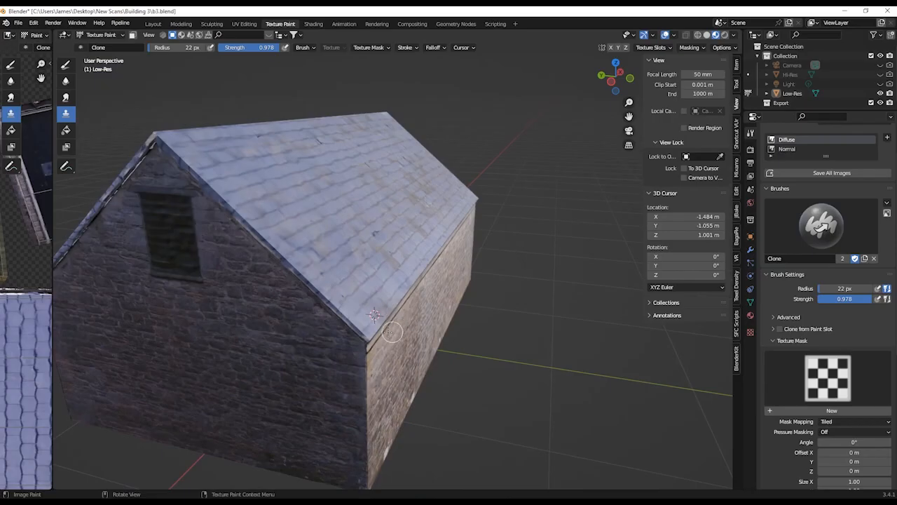
- Cut a rectangle around the gable wall's window opening in the mesh with the Knife tool
{"action": "middle_click_drag", "start_coordinate": [330, 280], "coordinate": [380, 312]}
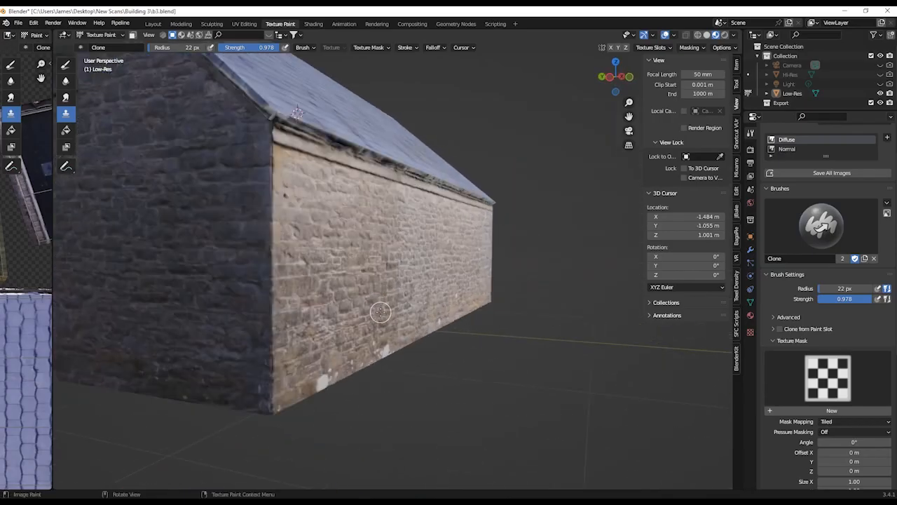
{"action": "mouse_move", "coordinate": [352, 189]}
{"action": "middle_mouse_down"}
{"action": "mouse_move", "coordinate": [249, 222]}
{"action": "mouse_move", "coordinate": [364, 232]}
{"action": "mouse_move", "coordinate": [324, 219]}
{"action": "mouse_move", "coordinate": [337, 121]}
{"action": "middle_mouse_up"}
{"action": "middle_click_drag", "start_coordinate": [379, 155], "coordinate": [252, 164]}
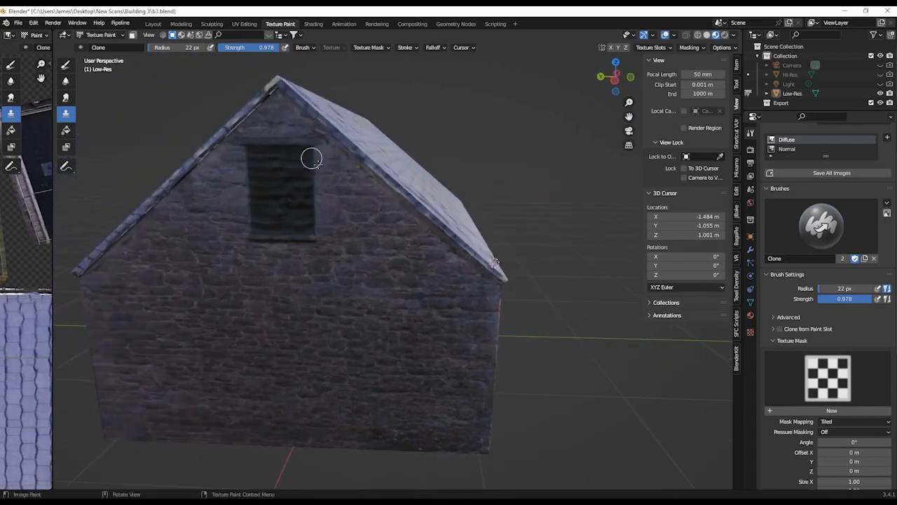
{"action": "middle_click_drag", "start_coordinate": [311, 154], "coordinate": [340, 175]}
{"action": "key", "text": "Tab"}
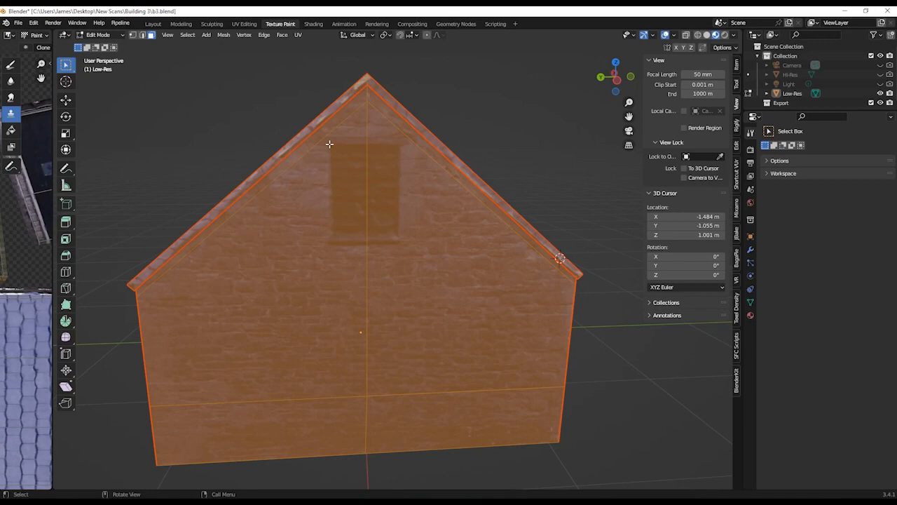
{"action": "key", "text": "k"}
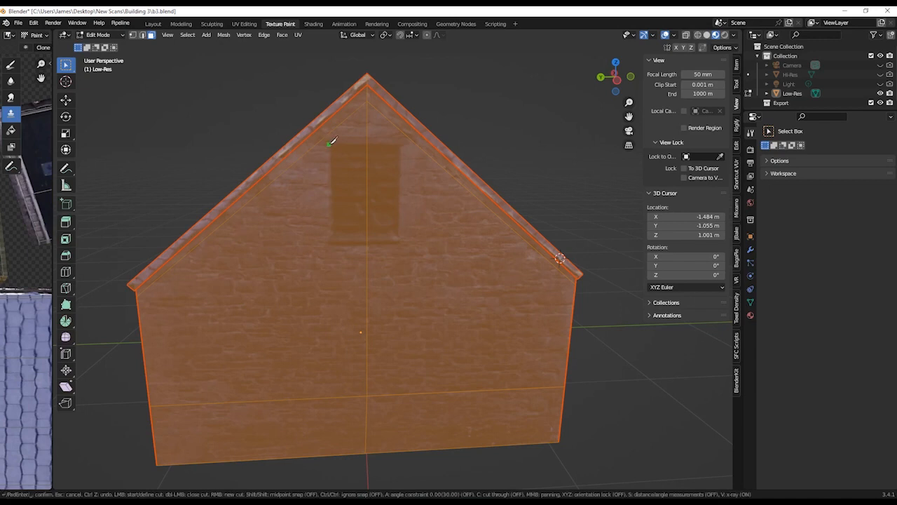
{"action": "left_click", "coordinate": [401, 144]}
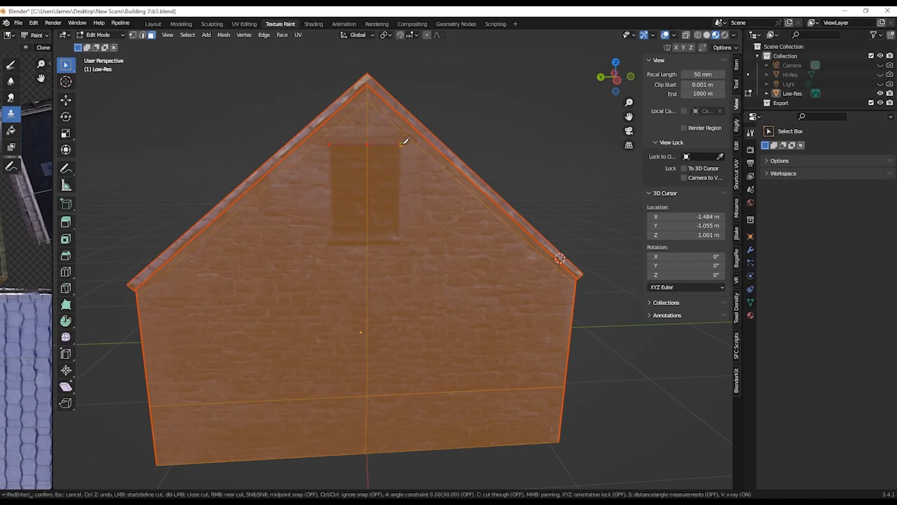
{"action": "left_click", "coordinate": [399, 236]}
{"action": "left_click", "coordinate": [334, 236]}
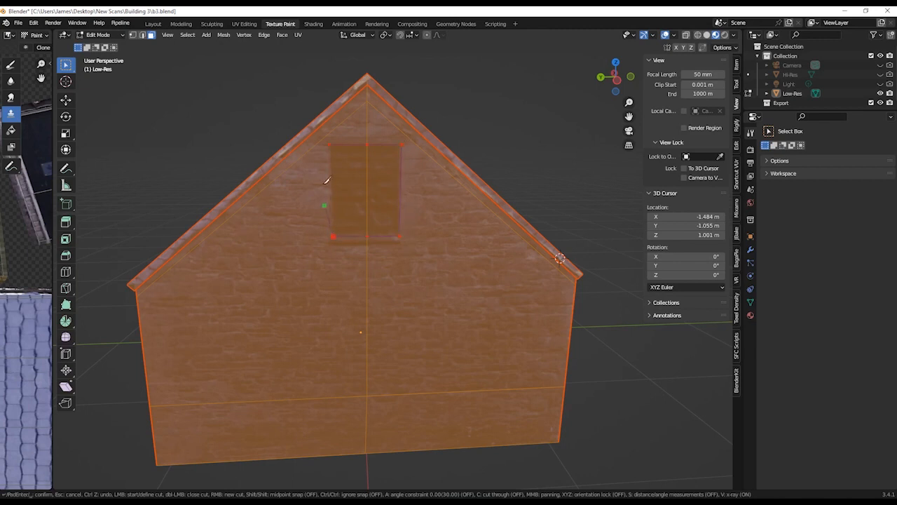
{"action": "left_click", "coordinate": [333, 145]}
{"action": "key", "text": "Return"}
- Select both halves of the cut window face and extrude them slightly inward along the X axis
{"action": "middle_click_drag", "start_coordinate": [381, 251], "coordinate": [369, 257]}
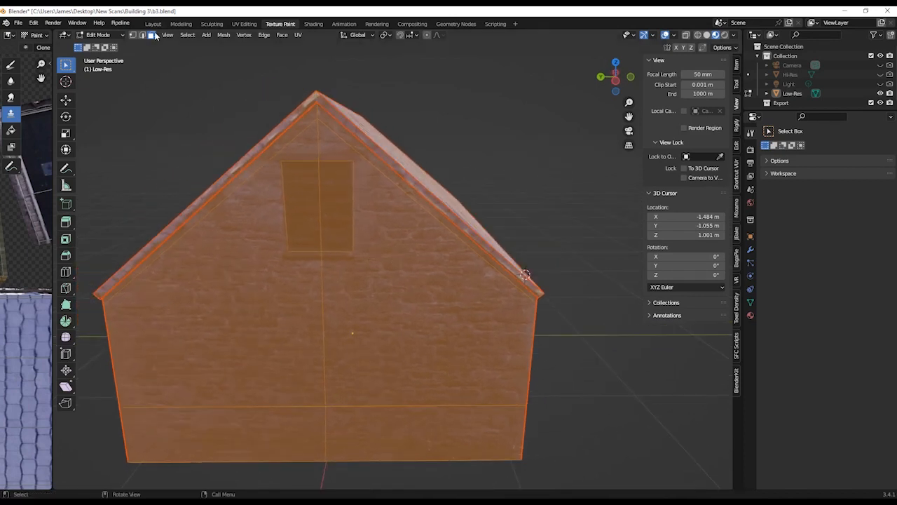
{"action": "left_click", "coordinate": [302, 205]}
{"action": "left_click", "coordinate": [331, 212], "text": "shift"}
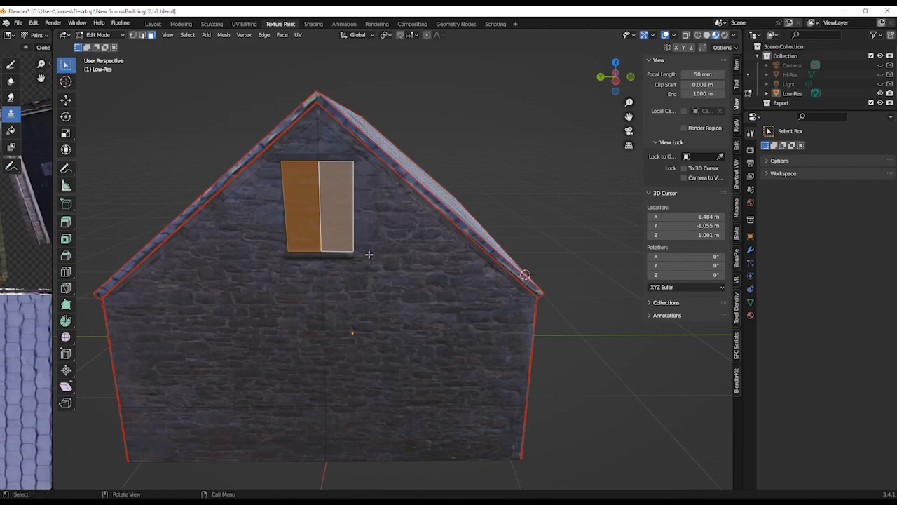
{"action": "key", "text": "e"}
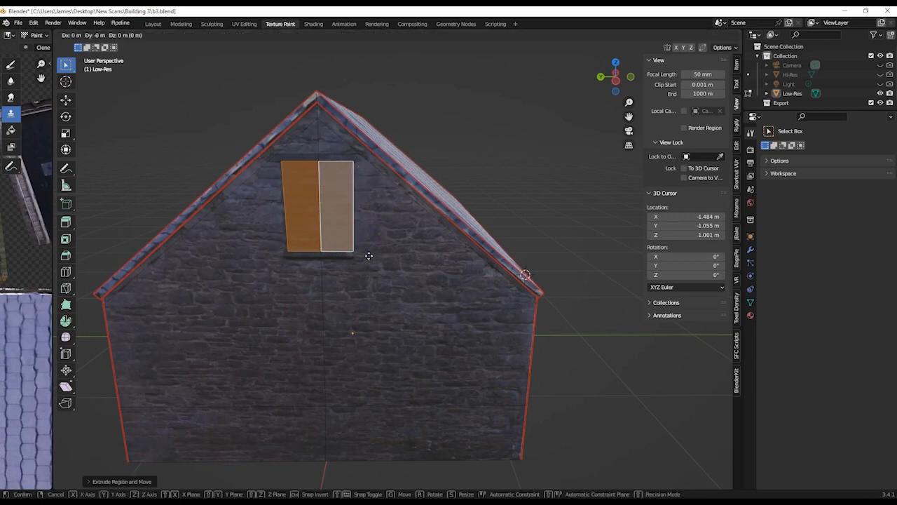
{"action": "key", "text": "x"}
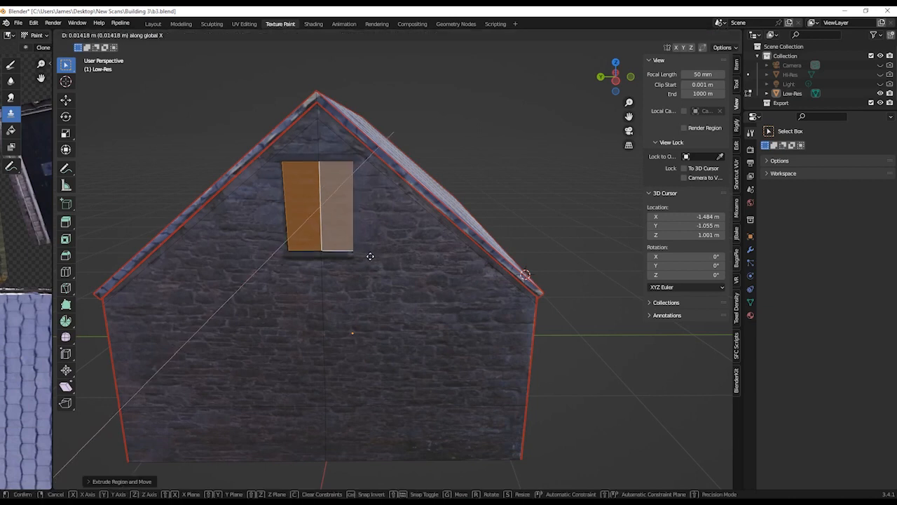
{"action": "left_click", "coordinate": [371, 255]}
{"action": "key", "text": "Tab"}
{"action": "mouse_move", "coordinate": [370, 257]}
{"action": "middle_mouse_down"}
{"action": "mouse_move", "coordinate": [407, 252]}
{"action": "mouse_move", "coordinate": [349, 255]}
{"action": "middle_mouse_up"}
{"action": "middle_click_drag", "start_coordinate": [174, 225], "coordinate": [191, 225]}
- Select the loop of side faces around the window recess and unwrap them
{"action": "key", "text": "Tab"}
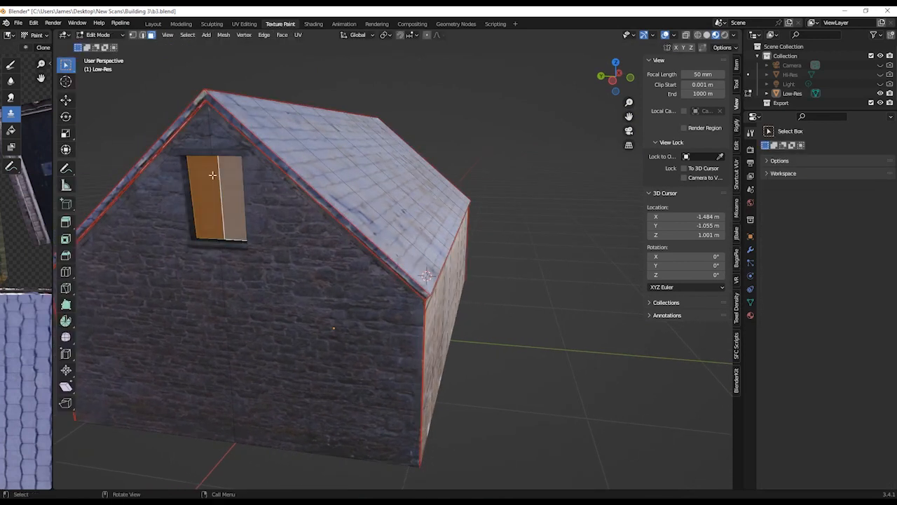
{"action": "left_click", "coordinate": [186, 187], "text": "alt"}
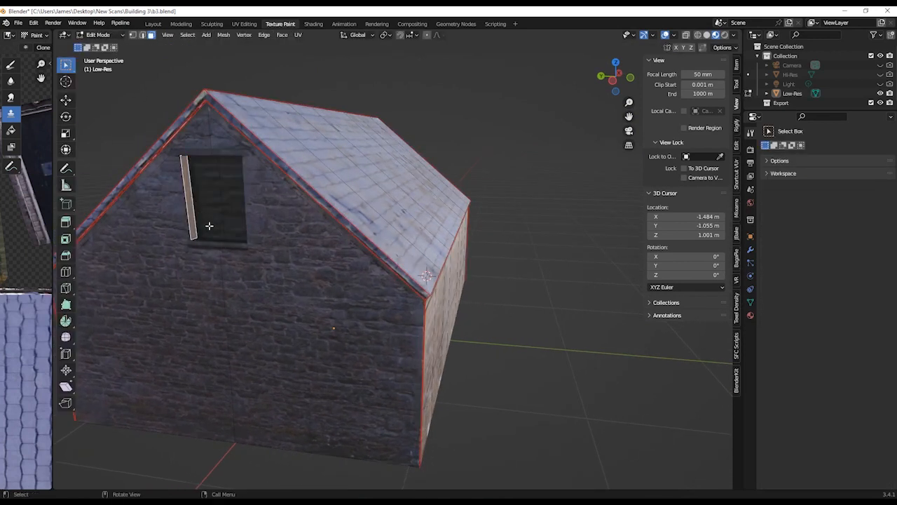
{"action": "left_click", "coordinate": [193, 238], "text": "alt"}
{"action": "left_click", "coordinate": [195, 239], "text": "alt"}
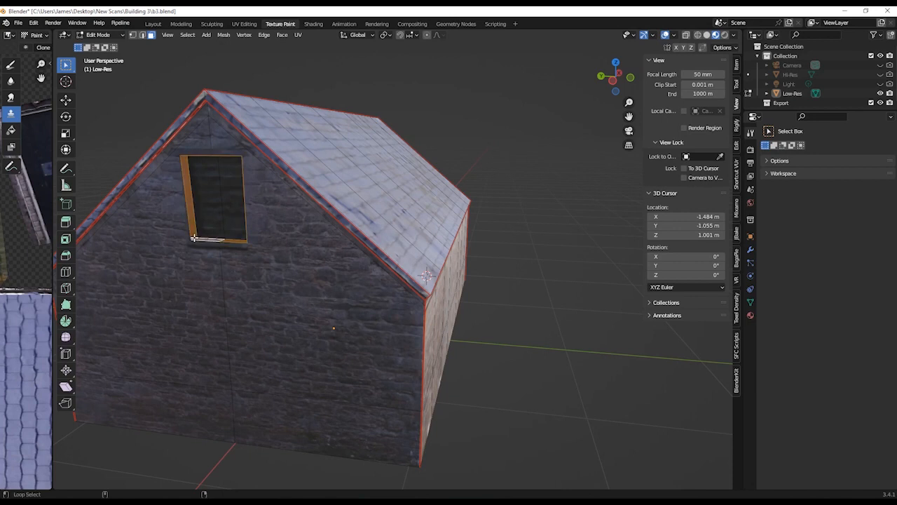
{"action": "key", "text": "u"}
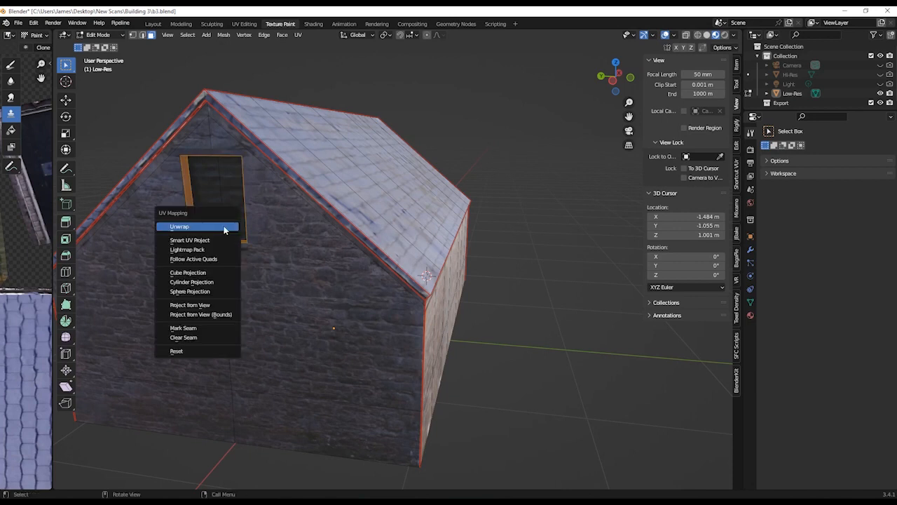
{"action": "left_click", "coordinate": [224, 226]}
- In the UV Editor, shrink the recess faces' UV island and place it on the dark gable stonework below the window, then resume texture painting
{"action": "left_click", "coordinate": [10, 35]}
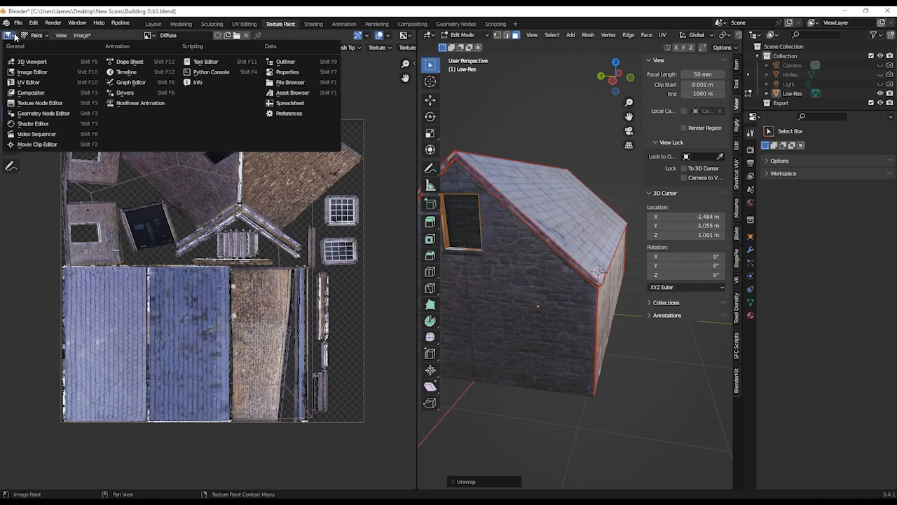
{"action": "left_click", "coordinate": [28, 82]}
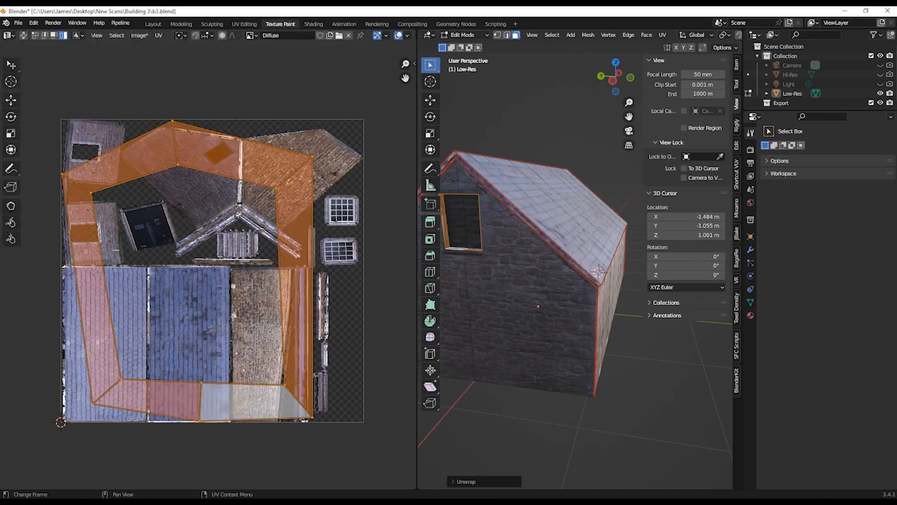
{"action": "key", "text": "s"}
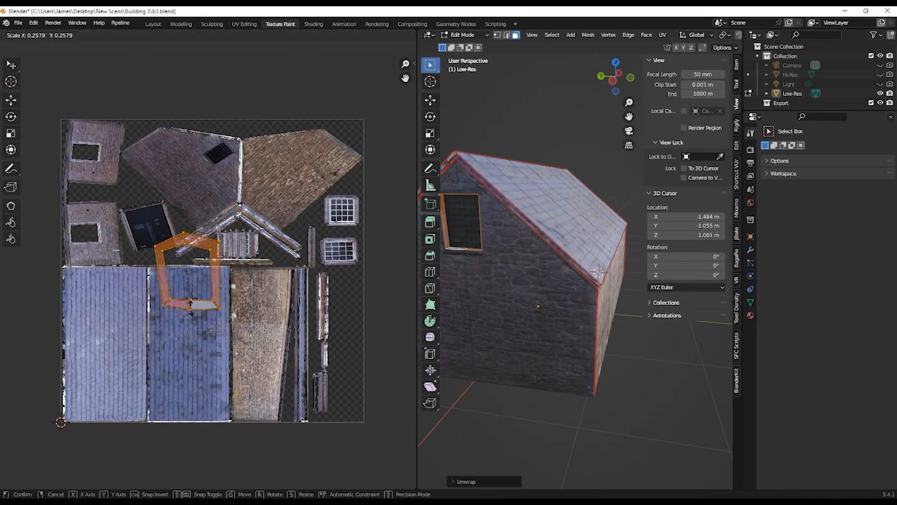
{"action": "left_click", "coordinate": [187, 287]}
{"action": "key", "text": "g"}
{"action": "left_click", "coordinate": [181, 180]}
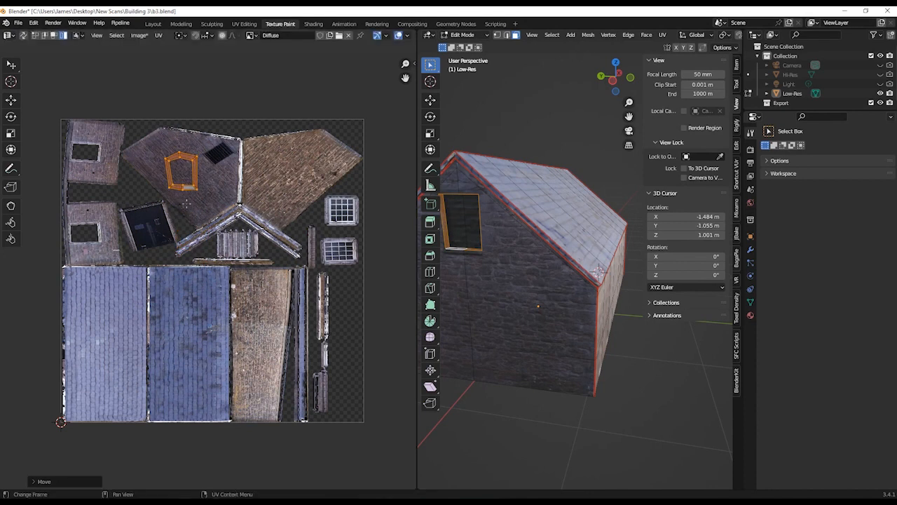
{"action": "key", "text": "Tab"}
- Enlarge the 3D viewport and save all the modified texture images
{"action": "scroll", "coordinate": [476, 248], "scroll_direction": "up", "scroll_amount": 5}
{"action": "middle_click_drag", "start_coordinate": [471, 246], "coordinate": [573, 293], "text": "shift"}
{"action": "scroll", "coordinate": [573, 293], "scroll_direction": "down", "scroll_amount": 4}
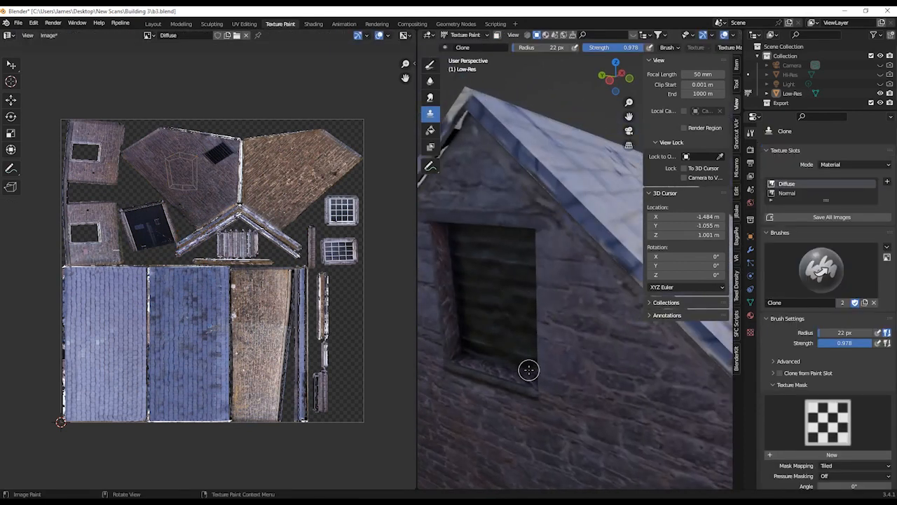
{"action": "scroll", "coordinate": [529, 366], "scroll_direction": "down", "scroll_amount": 3}
{"action": "middle_click_drag", "start_coordinate": [533, 368], "coordinate": [668, 348]}
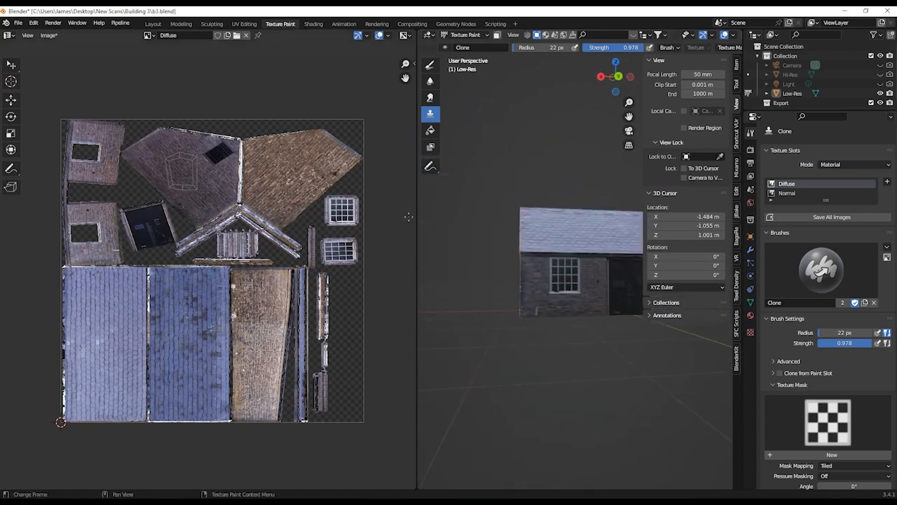
{"action": "left_click_drag", "start_coordinate": [417, 212], "coordinate": [135, 213]}
{"action": "mouse_move", "coordinate": [417, 299]}
{"action": "middle_mouse_down"}
{"action": "mouse_move", "coordinate": [425, 242]}
{"action": "mouse_move", "coordinate": [352, 300]}
{"action": "mouse_move", "coordinate": [414, 270]}
{"action": "middle_mouse_up"}
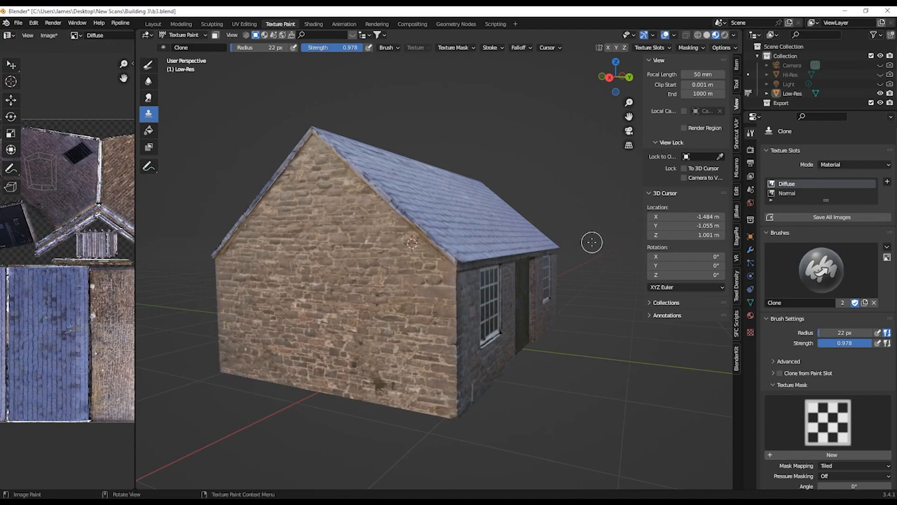
{"action": "left_click", "coordinate": [823, 219]}
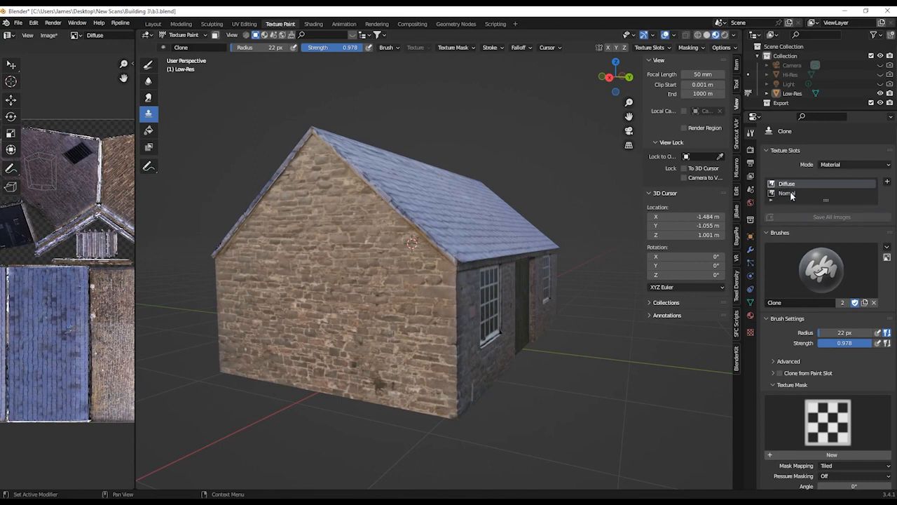
{"action": "middle_click_drag", "start_coordinate": [563, 315], "coordinate": [564, 256]}
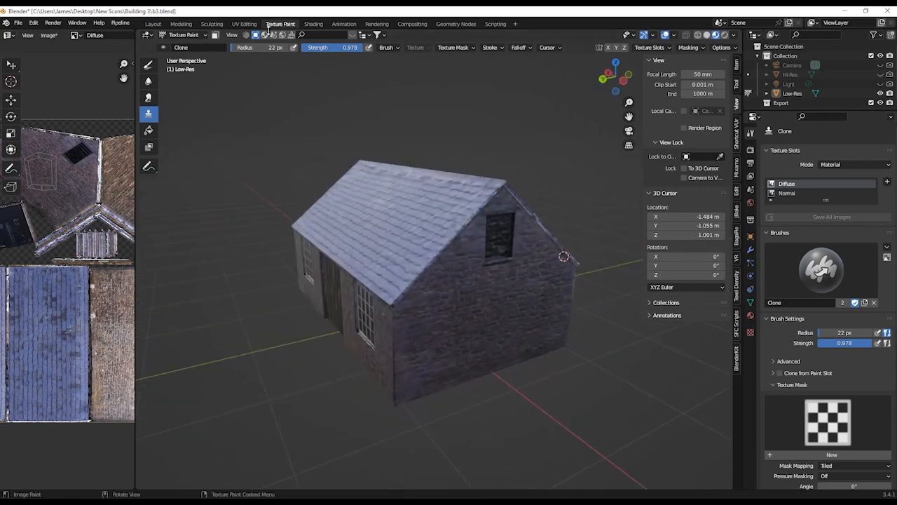
- Switch to the Layout workspace to show the building's material nodes beside the 3D view
{"action": "left_click", "coordinate": [151, 24]}
{"action": "middle_click_drag", "start_coordinate": [345, 290], "coordinate": [441, 268]}
{"action": "scroll", "coordinate": [441, 268], "scroll_direction": "down", "scroll_amount": 5}
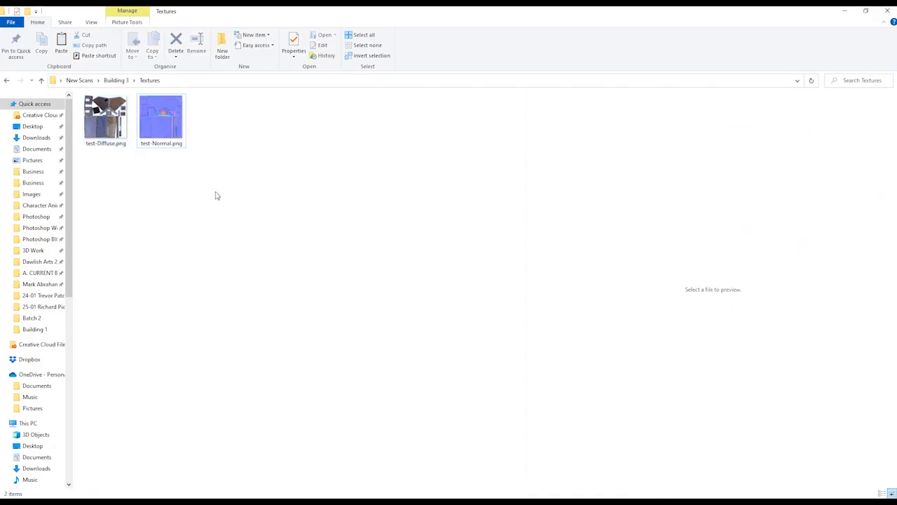
- In the Building 3 Textures folder in File Explorer, make two duplicates of test-Diffuse.png
{"action": "left_click", "coordinate": [166, 111]}
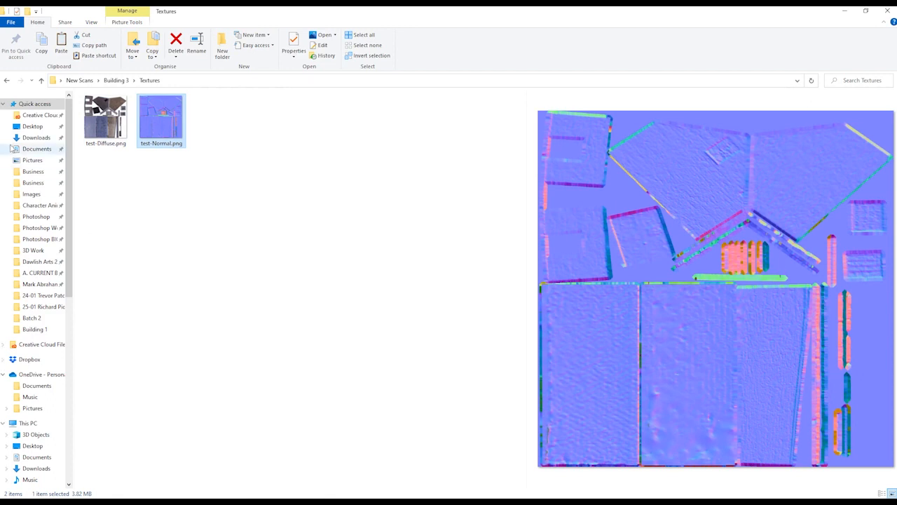
{"action": "left_click", "coordinate": [109, 134]}
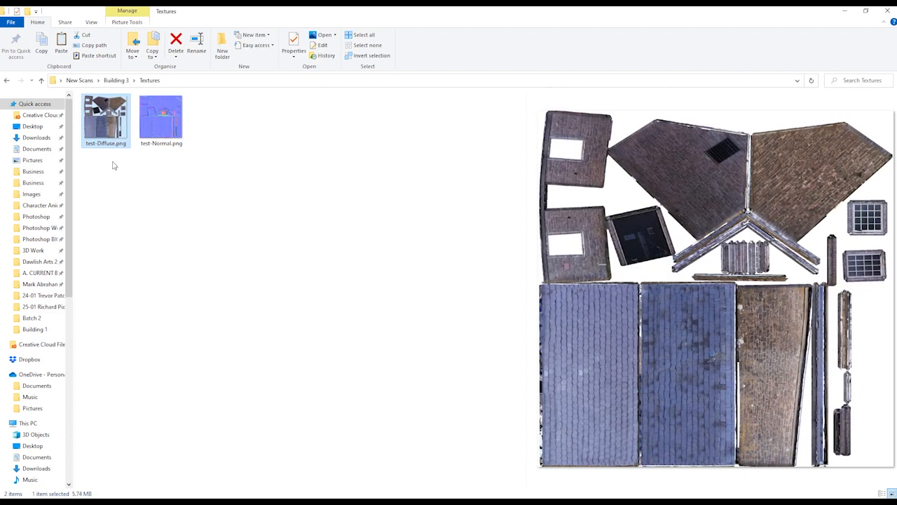
{"action": "key", "text": "ctrl+c"}
{"action": "key", "text": "ctrl+v"}
{"action": "key", "text": "ctrl+v"}
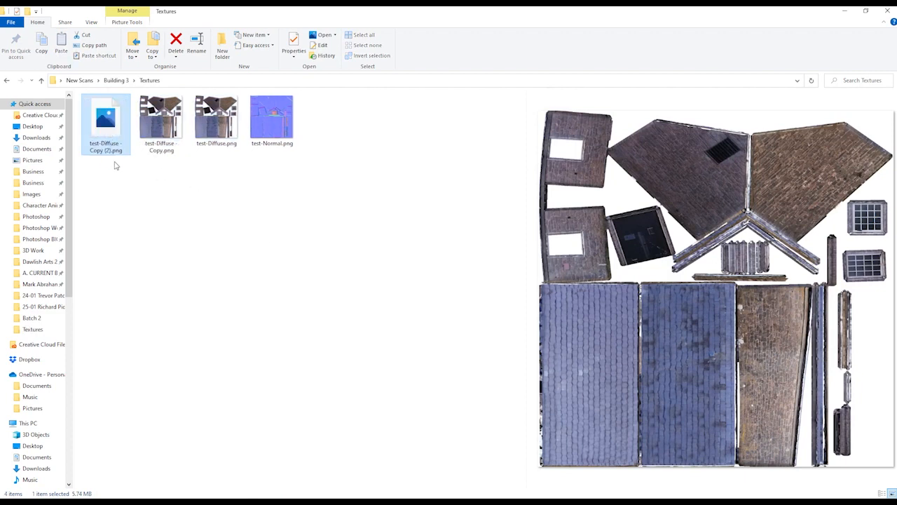
- Rename the two diffuse texture copies as Smooth.png and Bump.png
{"action": "left_click", "coordinate": [108, 149]}
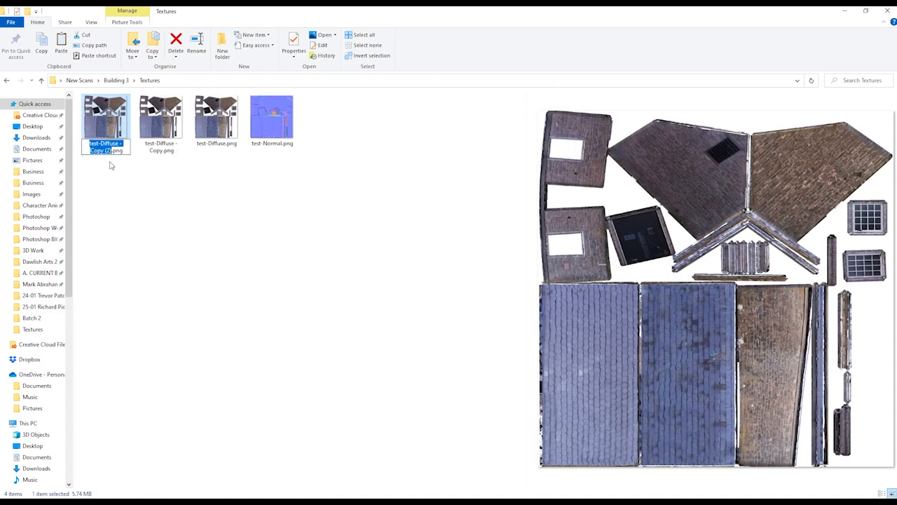
{"action": "type", "text": "Smooth"}
{"action": "key", "text": "Return"}
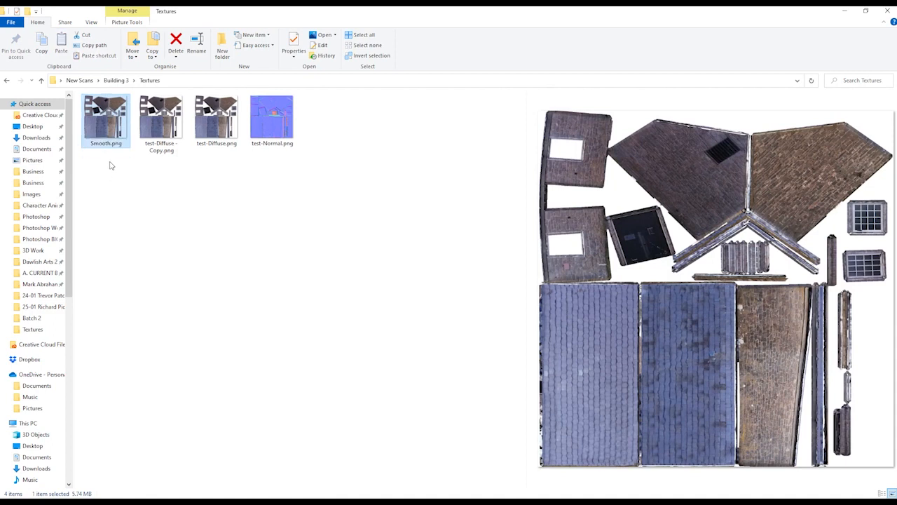
{"action": "left_click", "coordinate": [157, 146]}
{"action": "left_click", "coordinate": [156, 146]}
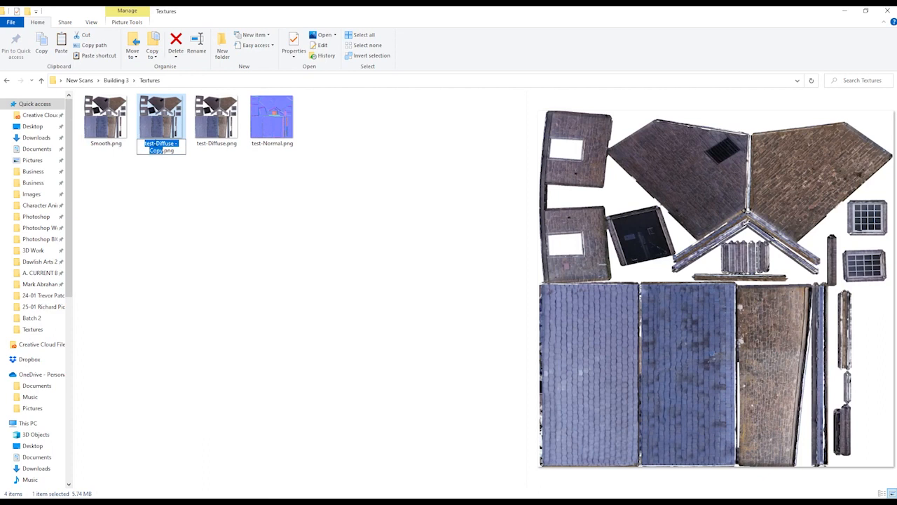
{"action": "type", "text": "Bump"}
{"action": "key", "text": "Return"}
- Open Smooth.png and Bump.png in Photoshop and set the saturation of Bump.png to -100
{"action": "left_click", "coordinate": [174, 139], "text": "ctrl"}
{"action": "left_click_drag", "start_coordinate": [168, 135], "coordinate": [248, 325]}
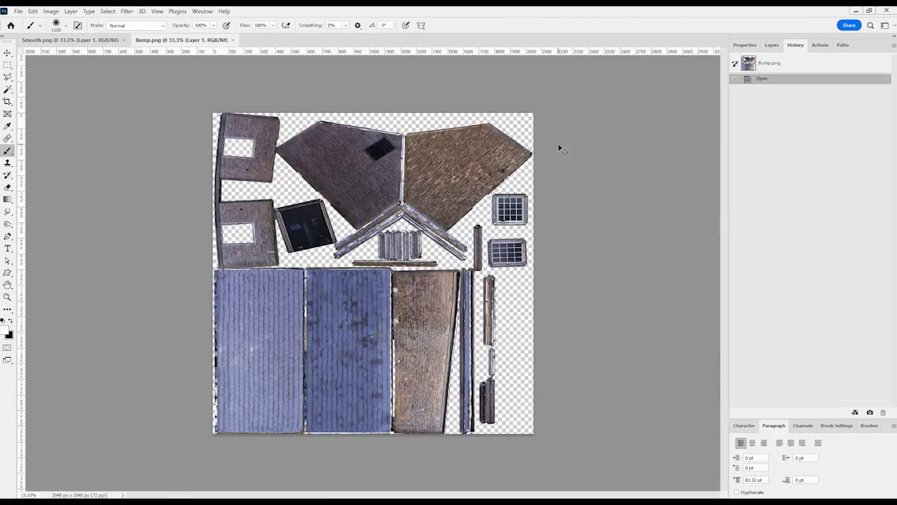
{"action": "key", "text": "ctrl+u"}
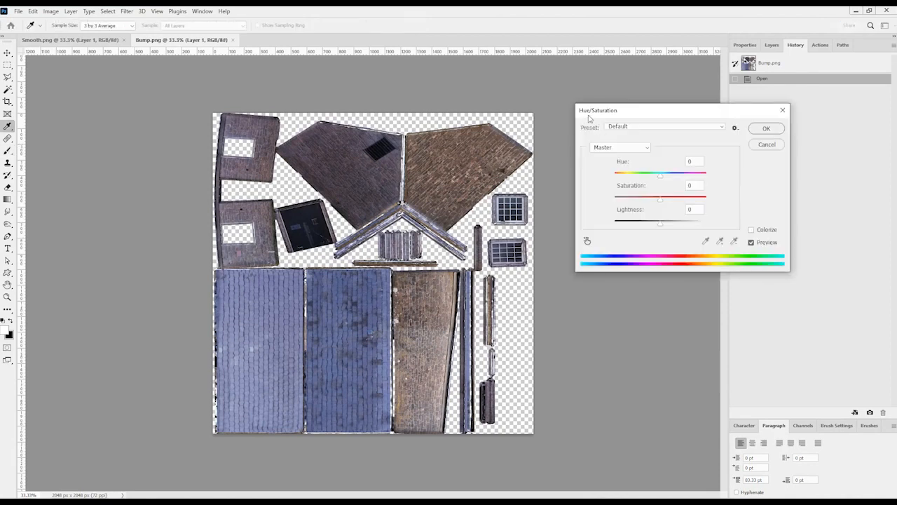
{"action": "left_click_drag", "start_coordinate": [620, 200], "coordinate": [615, 200]}
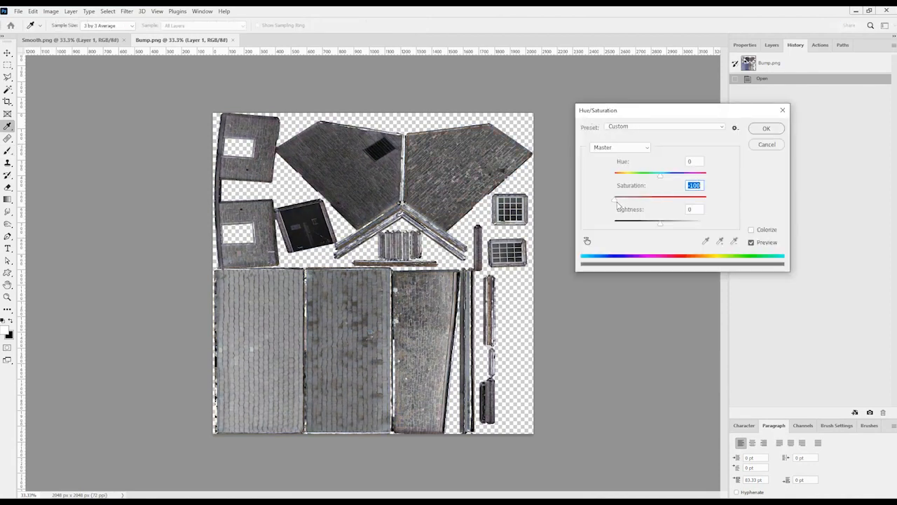
{"action": "left_click", "coordinate": [767, 129]}
{"action": "key", "text": "b"}
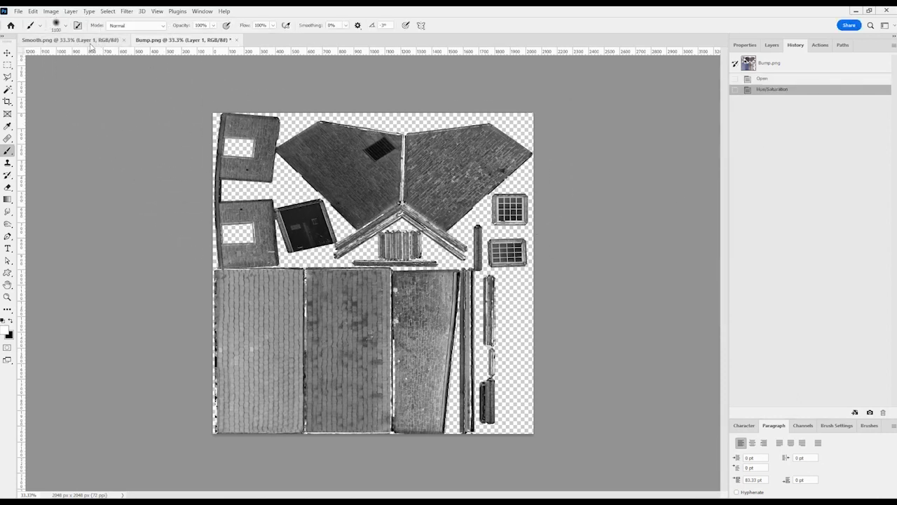
- Fully desaturate Smooth.png with Hue/Saturation and invert its tones
{"action": "left_click", "coordinate": [77, 40]}
{"action": "key", "text": "ctrl+u"}
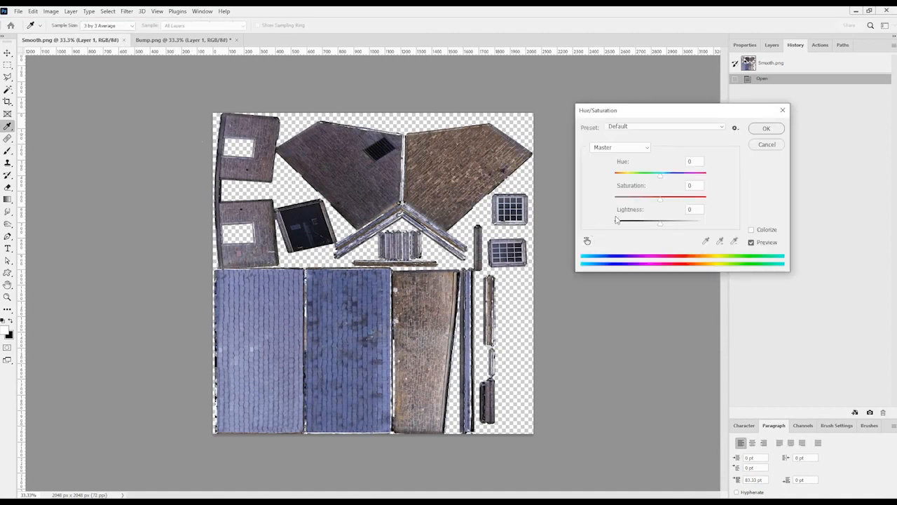
{"action": "left_click_drag", "start_coordinate": [628, 199], "coordinate": [616, 199]}
{"action": "left_click", "coordinate": [767, 129]}
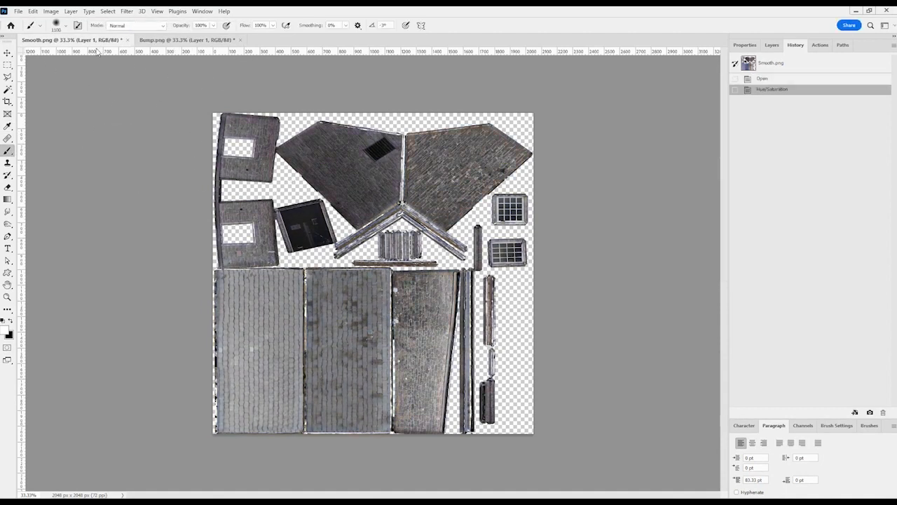
{"action": "left_click", "coordinate": [184, 40]}
{"action": "left_click", "coordinate": [77, 40]}
{"action": "key", "text": "ctrl+i"}
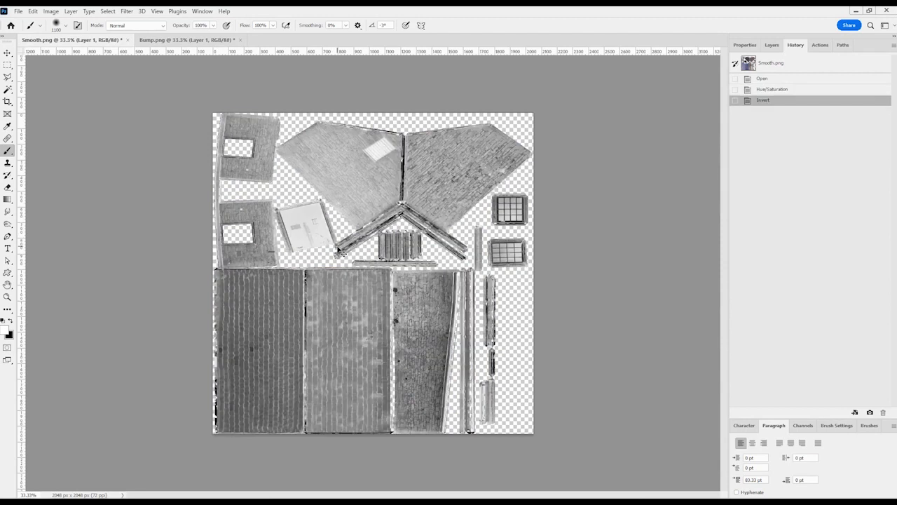
- Reduce the contrast of Smooth.png with Levels, setting the output levels to 70 and 234
{"action": "key", "text": "ctrl+l"}
{"action": "left_click_drag", "start_coordinate": [675, 307], "coordinate": [701, 312]}
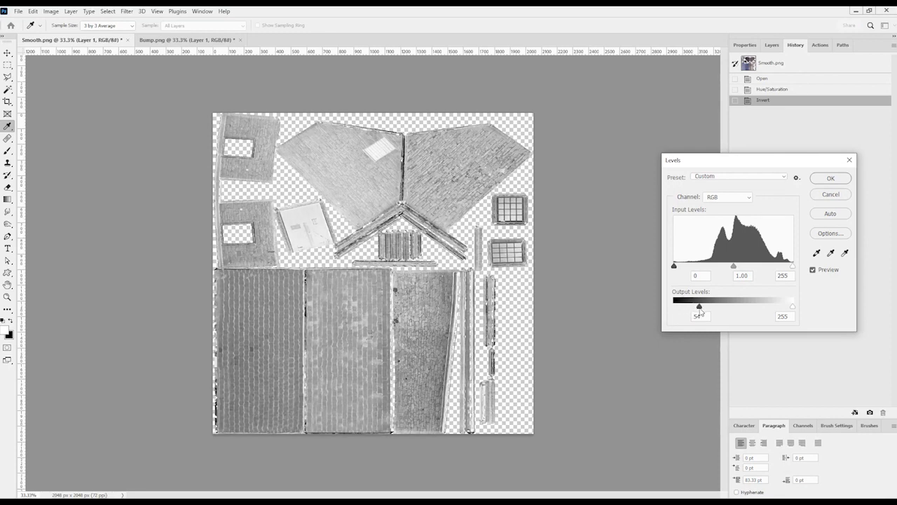
{"action": "left_click_drag", "start_coordinate": [793, 307], "coordinate": [783, 307]}
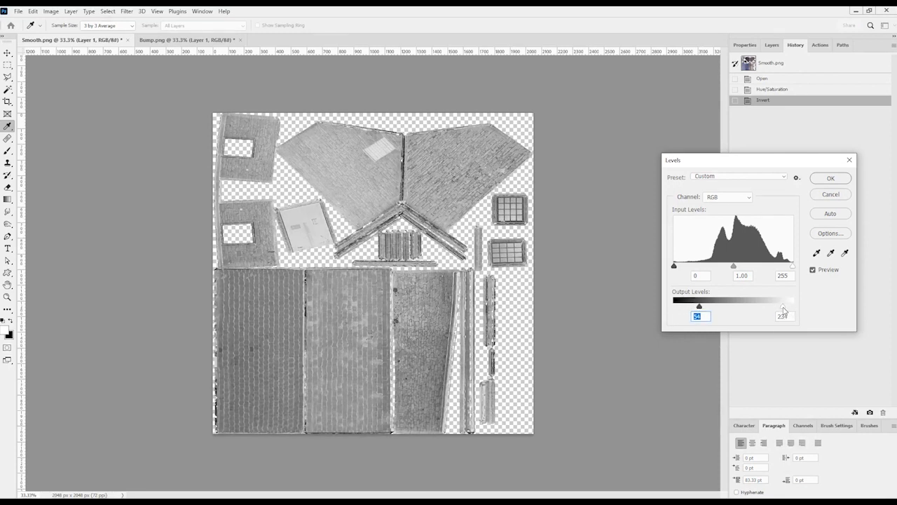
{"action": "left_click_drag", "start_coordinate": [704, 310], "coordinate": [711, 310]}
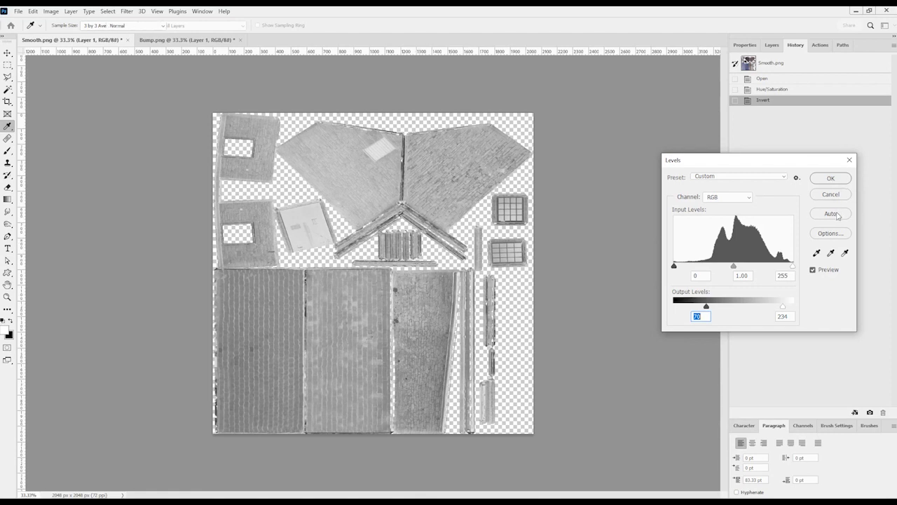
{"action": "left_click", "coordinate": [833, 181]}
- Brighten the midtones of Bump.png with a Levels adjustment
{"action": "left_click", "coordinate": [183, 41]}
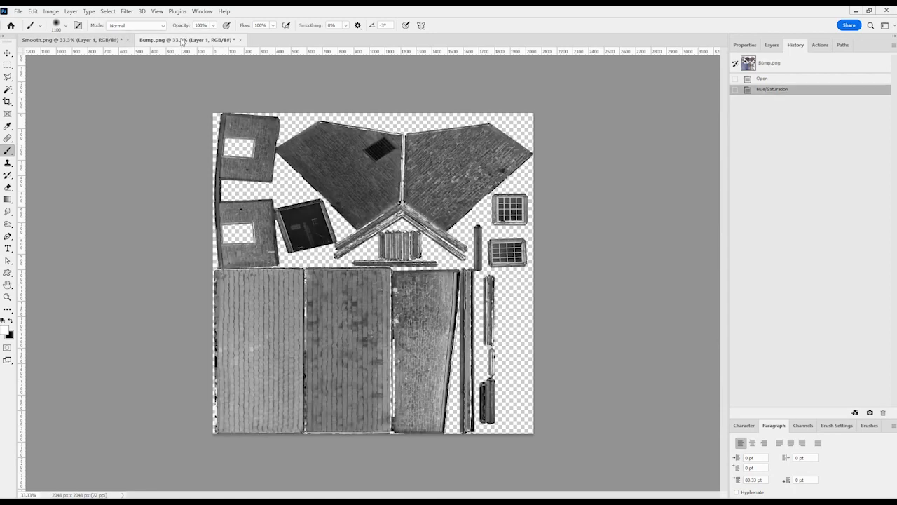
{"action": "key", "text": "ctrl+l"}
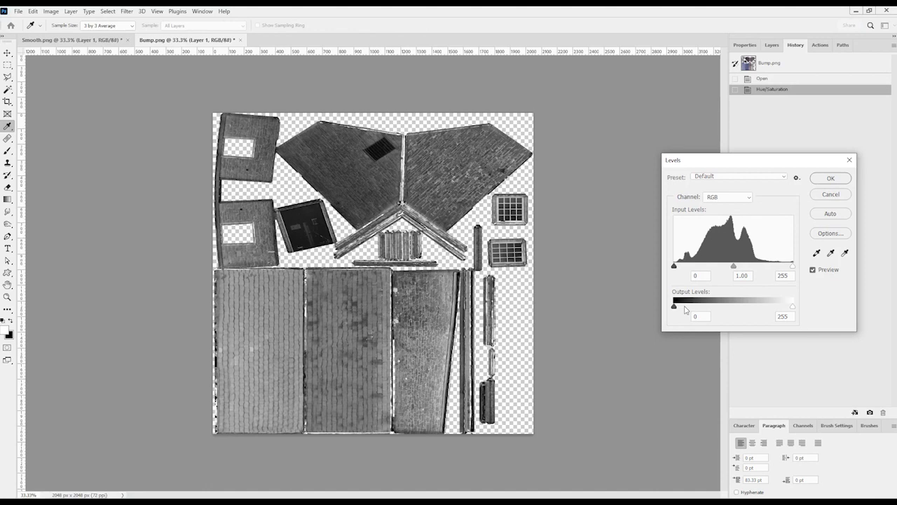
{"action": "left_click_drag", "start_coordinate": [735, 267], "coordinate": [697, 267]}
{"action": "left_click", "coordinate": [832, 180]}
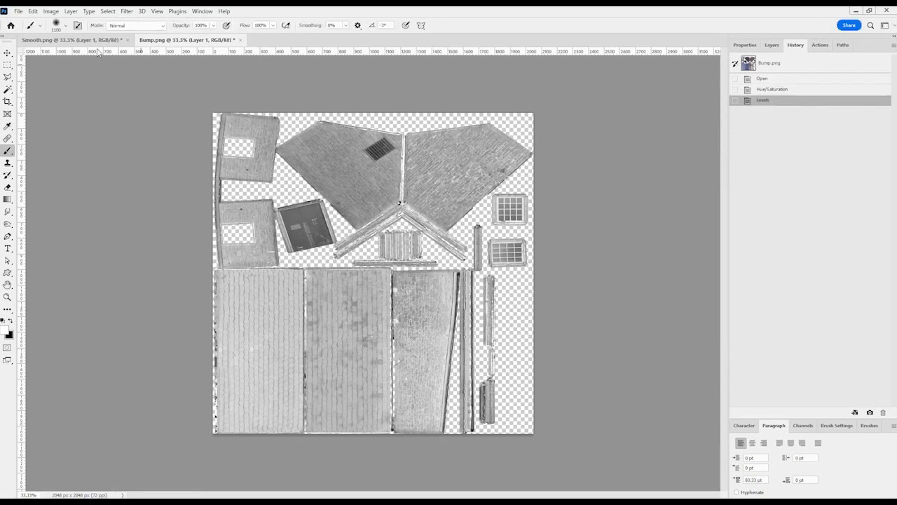
- Apply the basic Blur filter to Bump.png and compare the roof tiles with and without it
{"action": "left_click", "coordinate": [127, 12]}
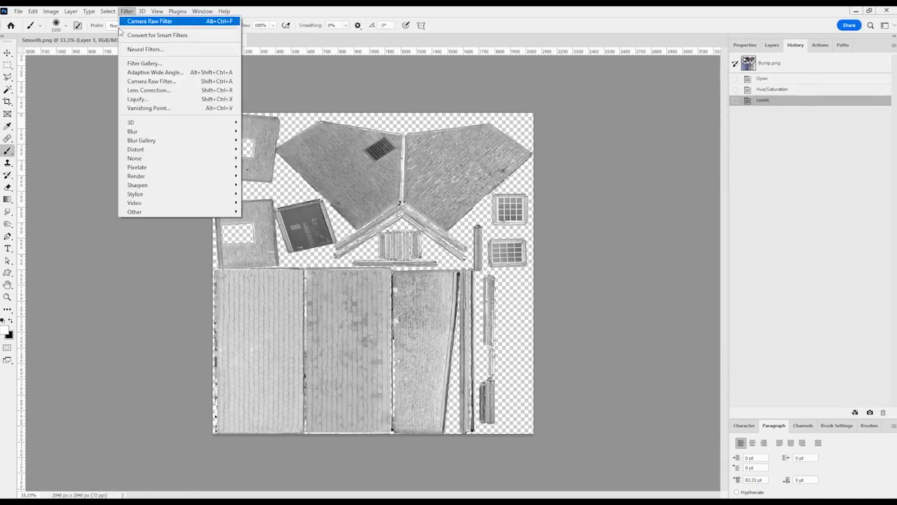
{"action": "mouse_move", "coordinate": [163, 137]}
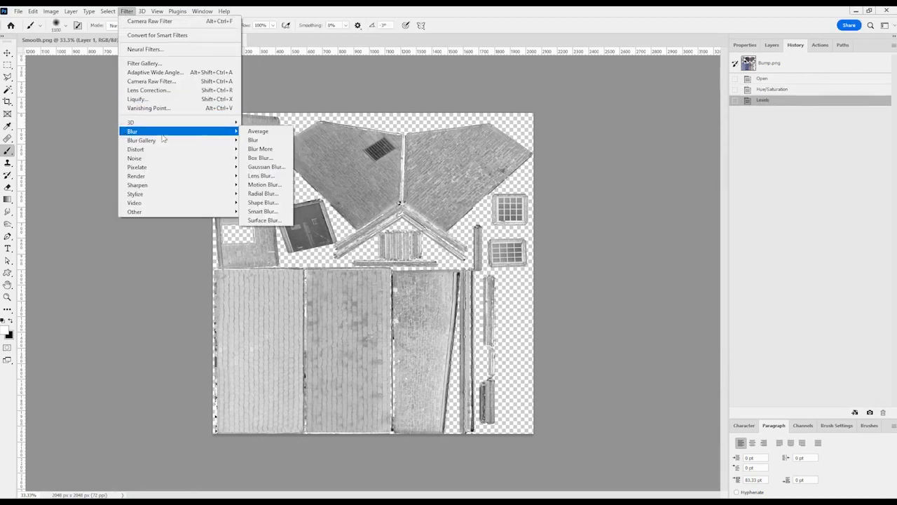
{"action": "left_click", "coordinate": [258, 141]}
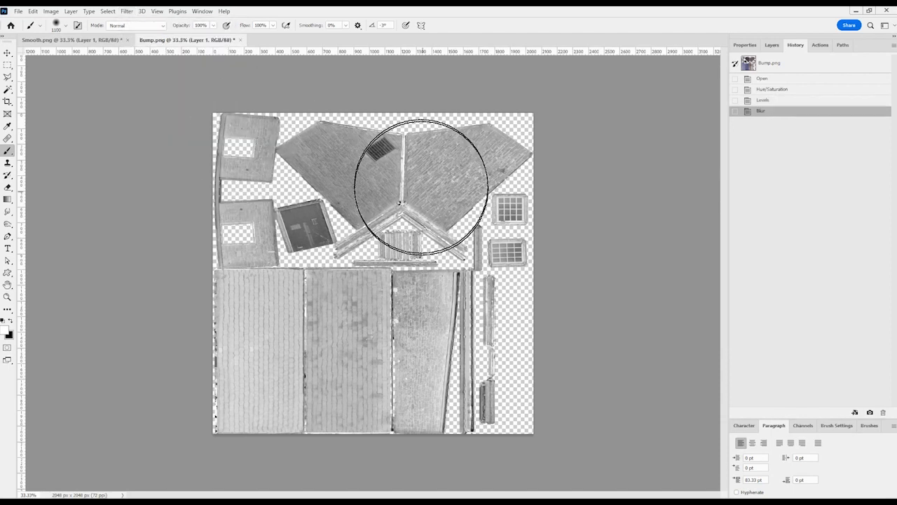
{"action": "scroll", "coordinate": [420, 243], "scroll_direction": "up", "scroll_amount": 5, "text": "alt"}
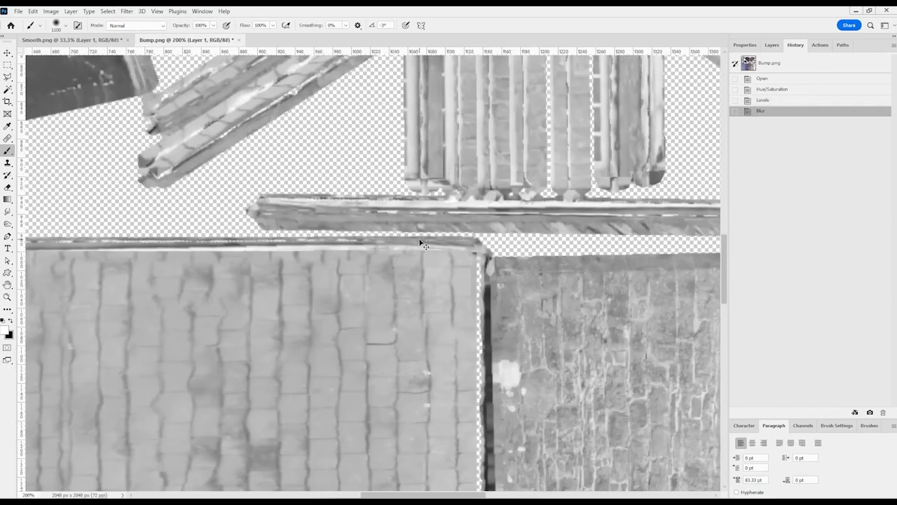
{"action": "key", "text": "ctrl+z"}
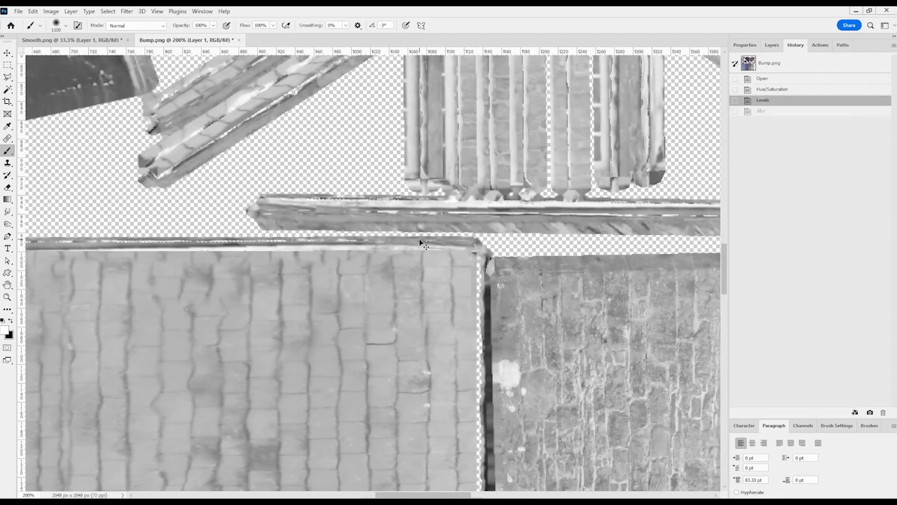
{"action": "scroll", "coordinate": [420, 242], "scroll_direction": "up", "scroll_amount": 2, "text": "alt"}
{"action": "key", "text": "ctrl+shift+z"}
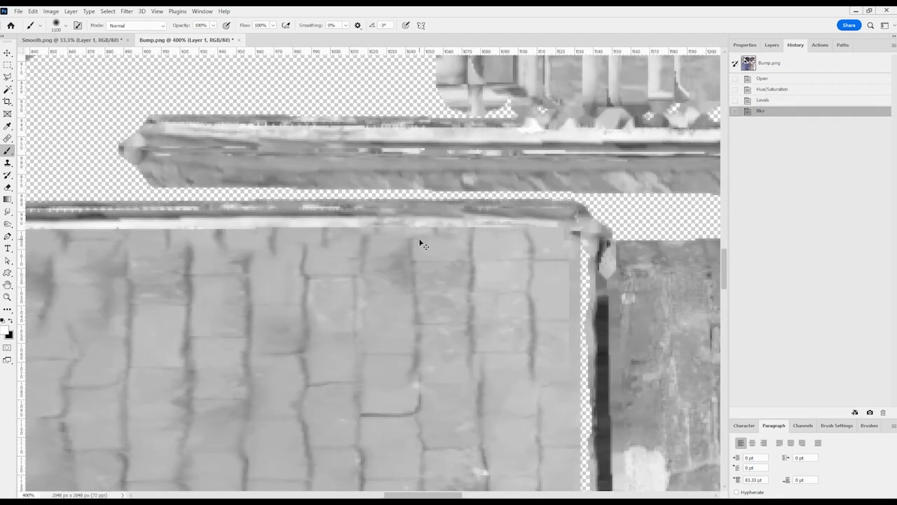
- Fit Bump.png to the window and save both Bump.png and Smooth.png
{"action": "key", "text": "ctrl+0"}
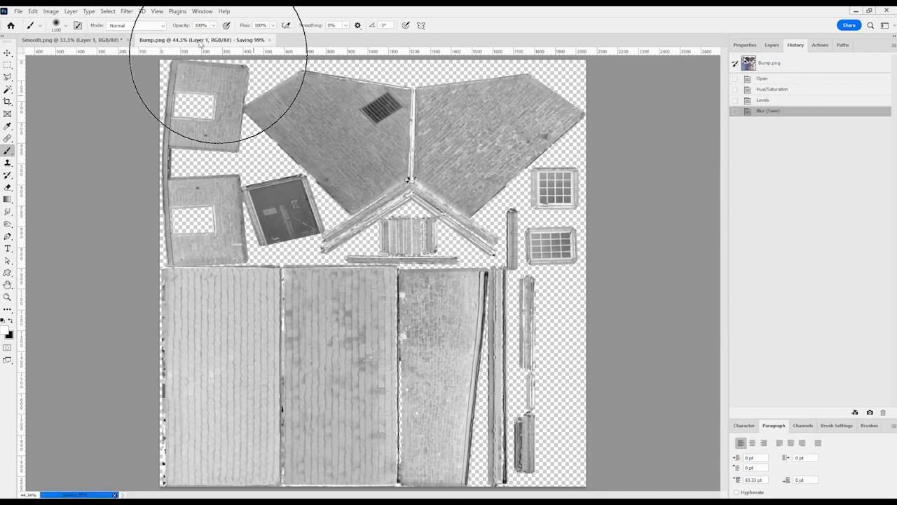
{"action": "left_click", "coordinate": [70, 39]}
{"action": "key", "text": "ctrl+s"}
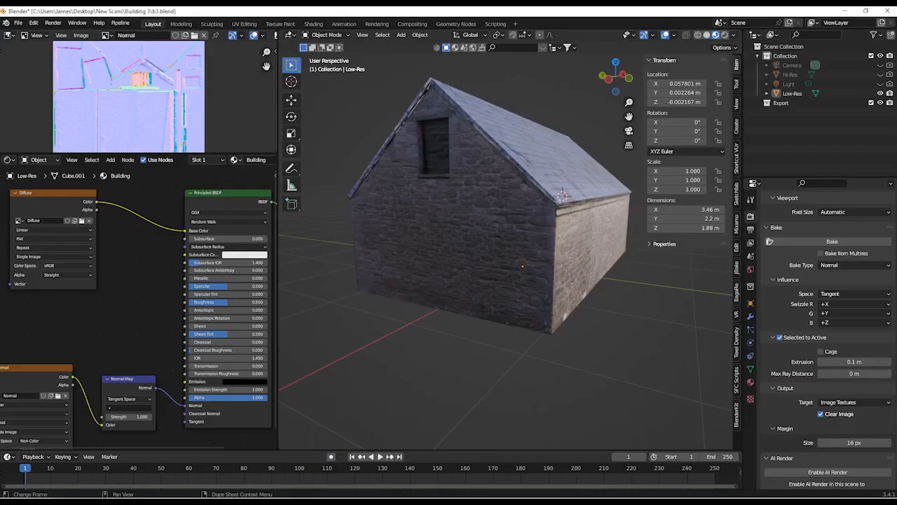
- Back in Blender, spread the Diffuse, Normal and Normal Map nodes apart to make room in the Building material
{"action": "scroll", "coordinate": [124, 329], "scroll_direction": "down", "scroll_amount": 3}
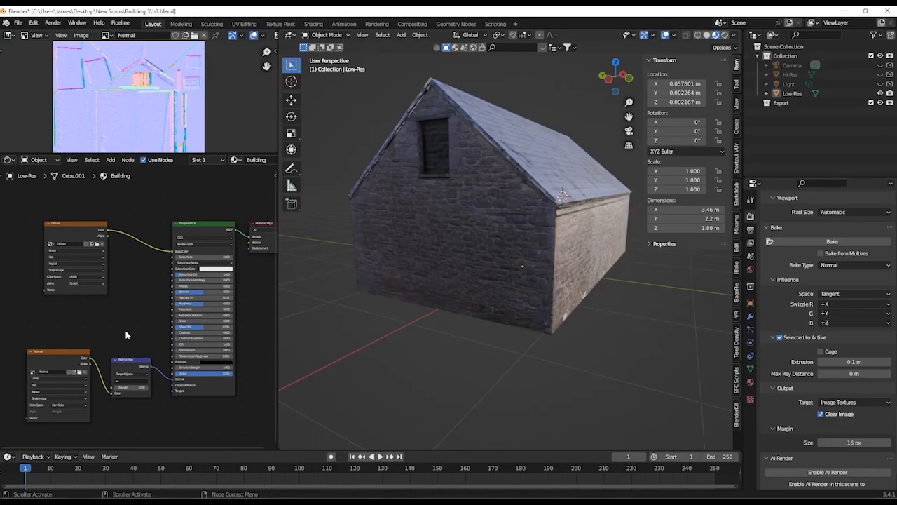
{"action": "left_click_drag", "start_coordinate": [139, 237], "coordinate": [112, 211]}
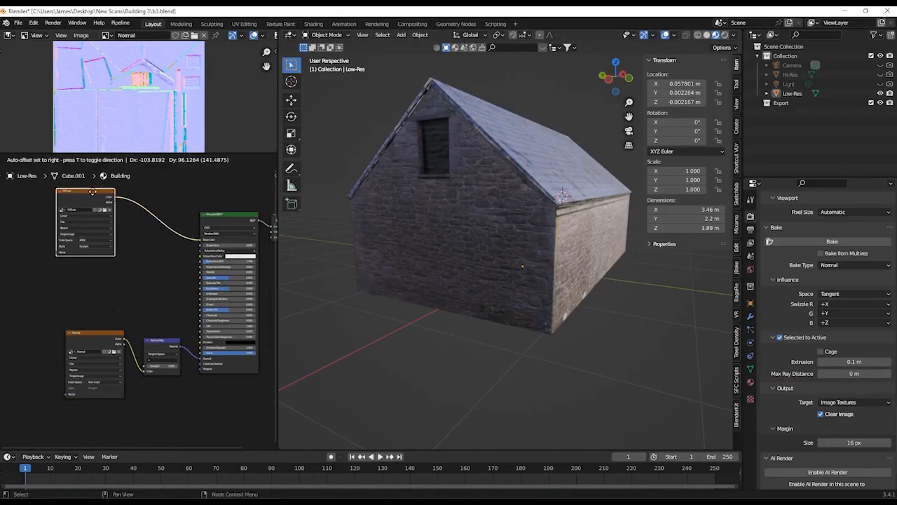
{"action": "left_click_drag", "start_coordinate": [101, 334], "coordinate": [74, 389]}
{"action": "left_click_drag", "start_coordinate": [163, 341], "coordinate": [160, 364]}
- Add a Bump node and insert it between the Normal Map node and the Principled BSDF's Normal input
{"action": "key", "text": "shift+a"}
{"action": "left_click", "coordinate": [162, 345]}
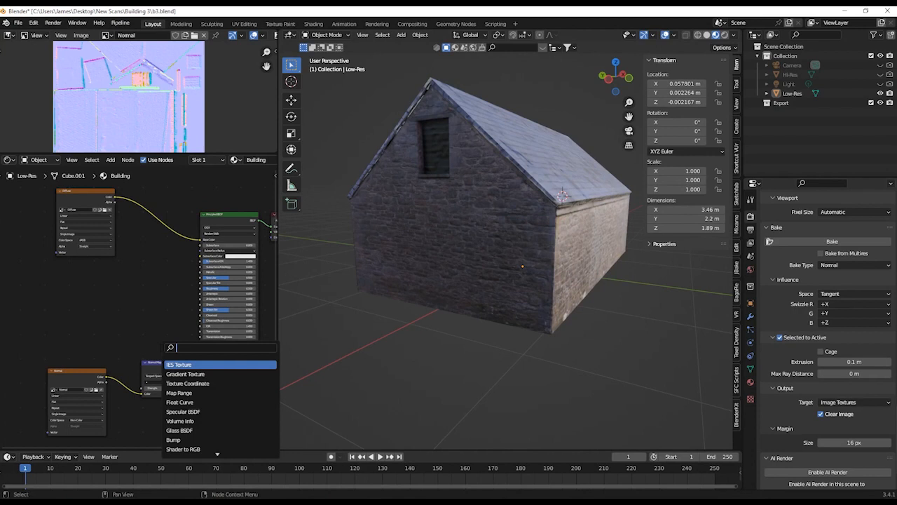
{"action": "type", "text": "bump"}
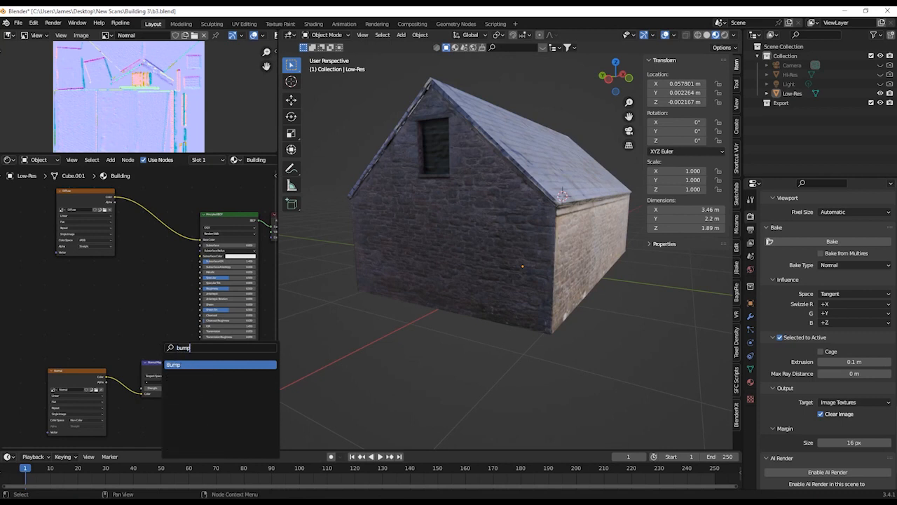
{"action": "key", "text": "Return"}
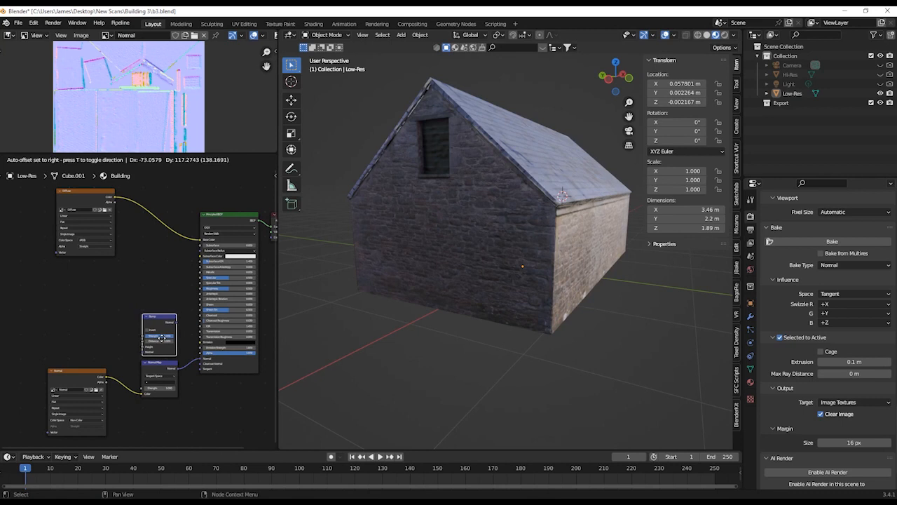
{"action": "left_click", "coordinate": [161, 338]}
- Duplicate the Normal image texture node, place the copy above the original, and connect its Color to the Bump node's Height
{"action": "scroll", "coordinate": [193, 340], "scroll_direction": "up", "scroll_amount": 2}
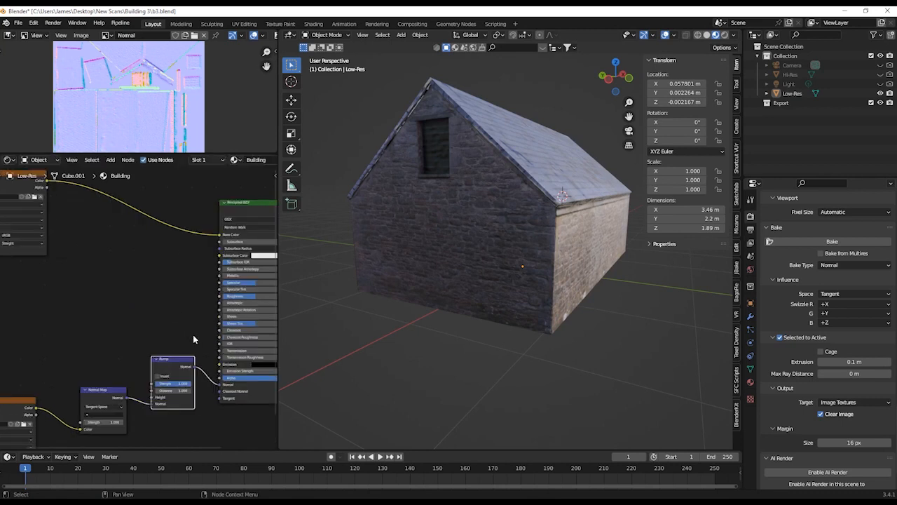
{"action": "middle_click_drag", "start_coordinate": [197, 329], "coordinate": [231, 297]}
{"action": "left_click", "coordinate": [60, 370]}
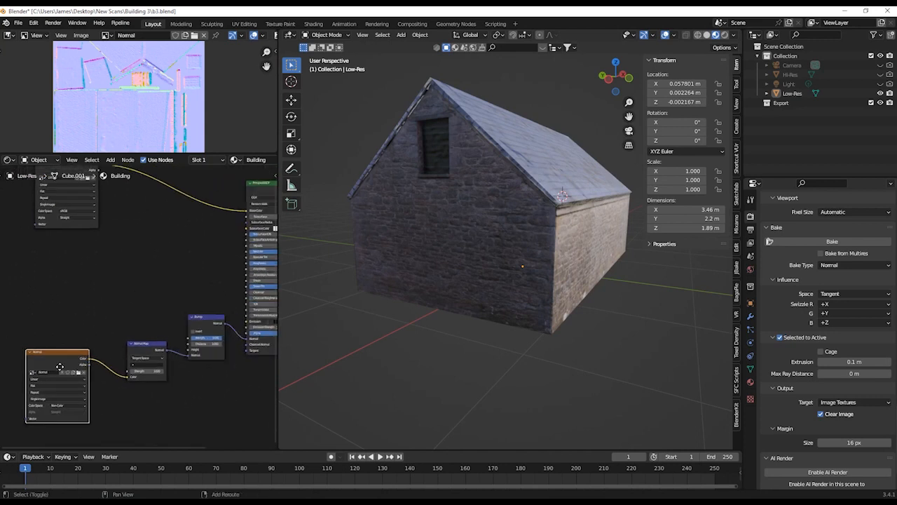
{"action": "key", "text": "shift+d"}
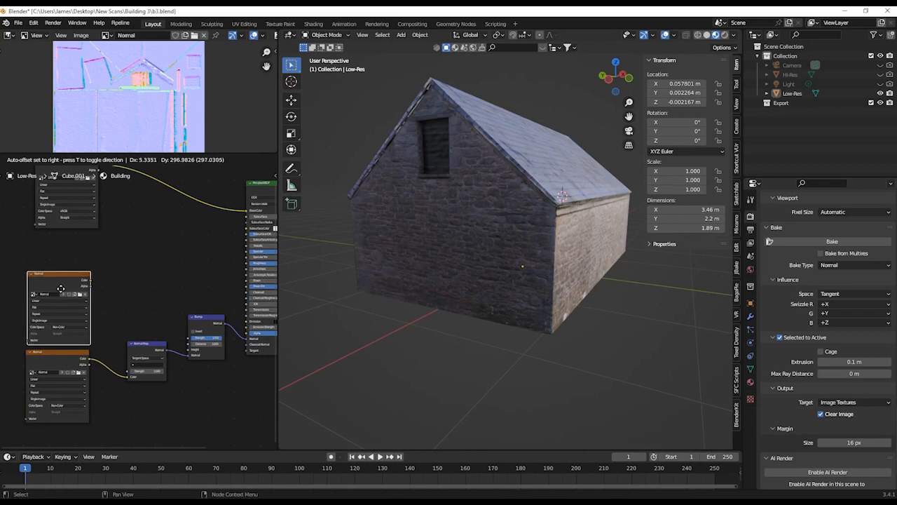
{"action": "left_click", "coordinate": [60, 289]}
{"action": "left_click_drag", "start_coordinate": [89, 281], "coordinate": [188, 353]}
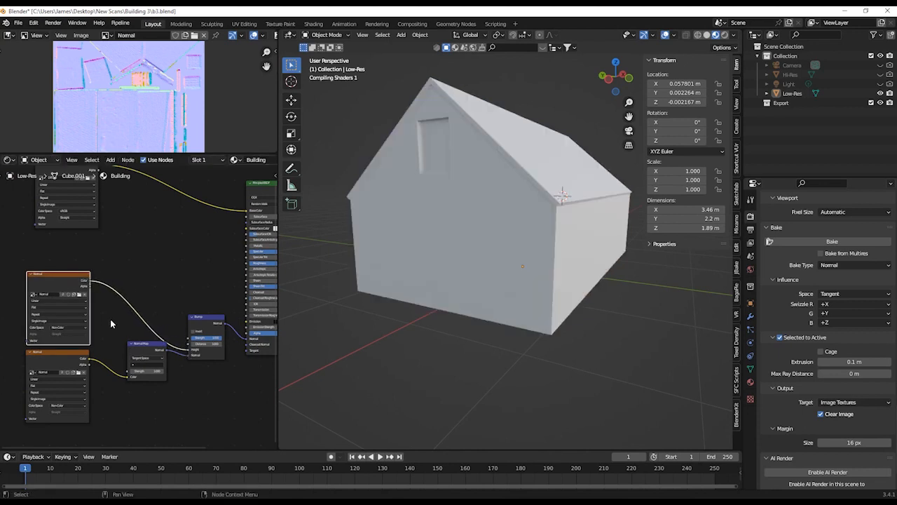
- Load Bump.png into the duplicated texture node and set its color space to Non-Color
{"action": "left_click", "coordinate": [80, 298]}
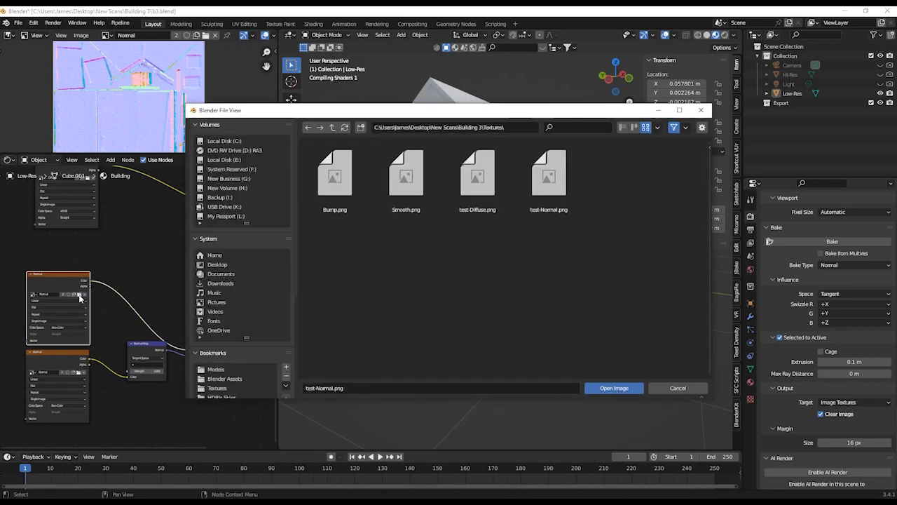
{"action": "left_click", "coordinate": [333, 175]}
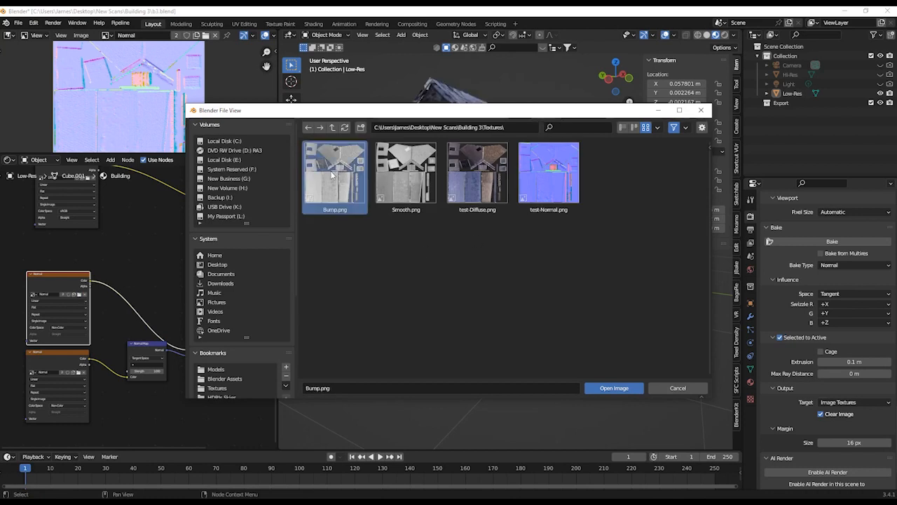
{"action": "left_click", "coordinate": [614, 388]}
{"action": "left_click", "coordinate": [62, 327]}
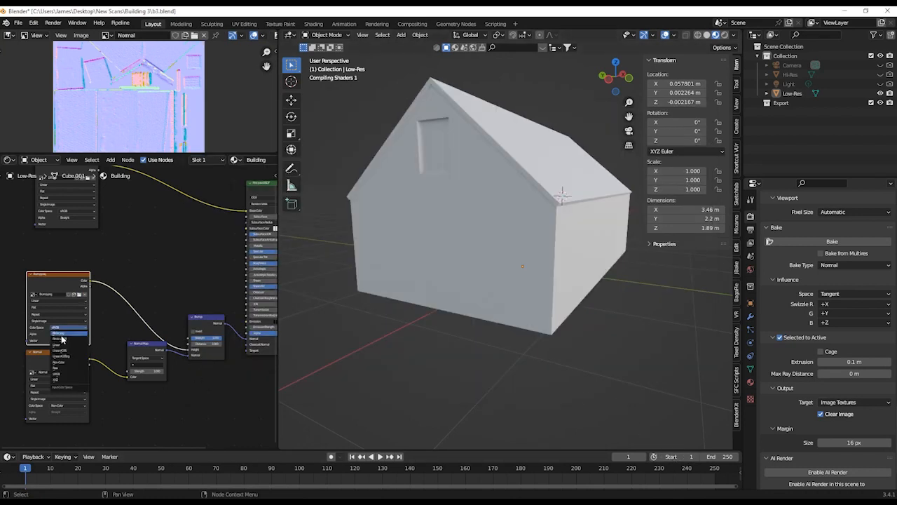
{"action": "left_click", "coordinate": [64, 363]}
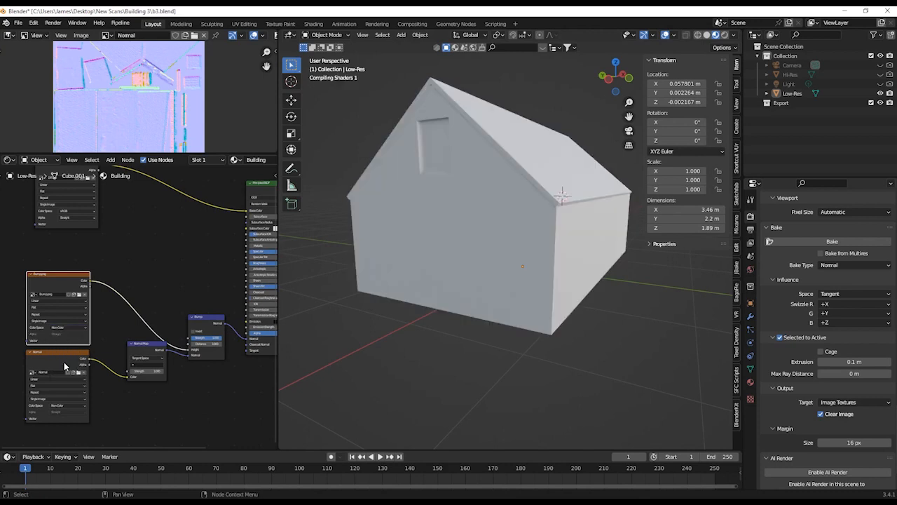
- Check the bump effect on the roof tiles close up and set the Bump node's strength to 0.2
{"action": "middle_click_drag", "start_coordinate": [602, 272], "coordinate": [393, 335]}
{"action": "scroll", "coordinate": [513, 327], "scroll_direction": "up", "scroll_amount": 3}
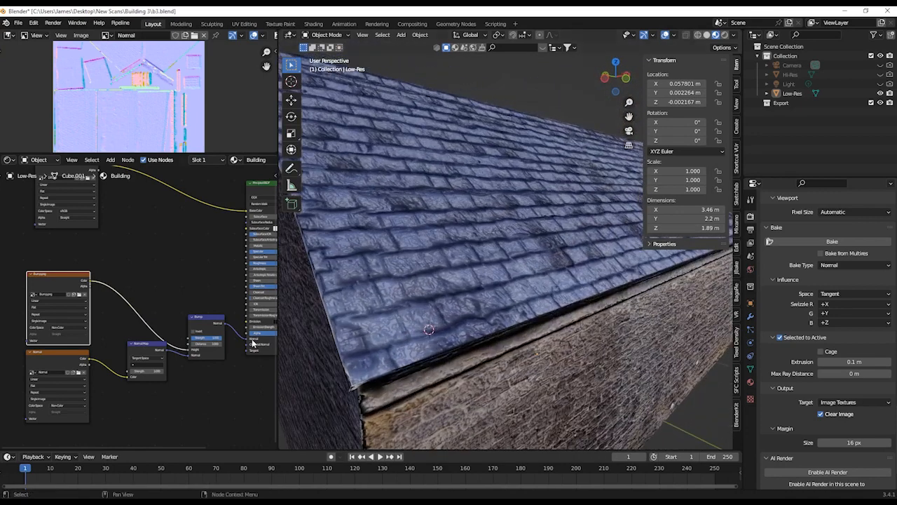
{"action": "scroll", "coordinate": [213, 342], "scroll_direction": "up", "scroll_amount": 5}
{"action": "double_click", "coordinate": [171, 286]}
{"action": "key", "text": "BackSpace"}
{"action": "type", "text": ".2"}
{"action": "key", "text": "Return"}
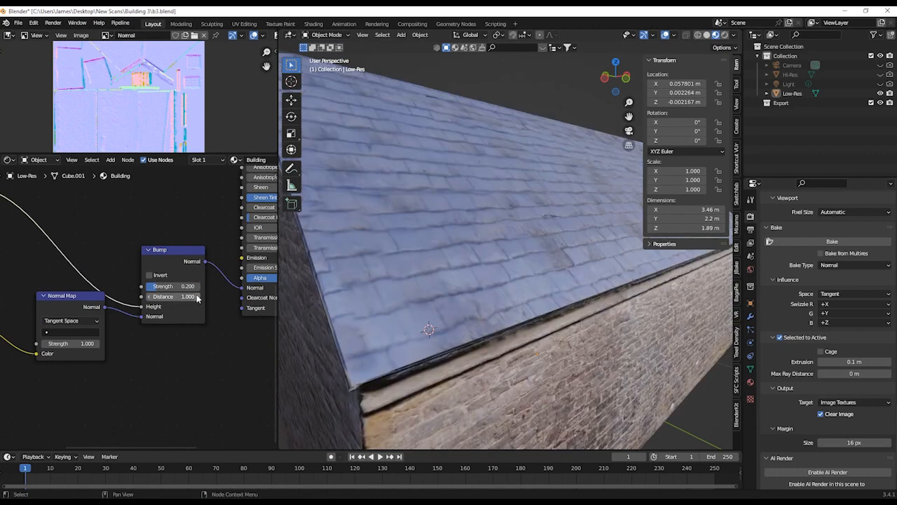
- Inspect the stone wall corner and try a Bump strength of 0.005
{"action": "middle_click_drag", "start_coordinate": [595, 302], "coordinate": [512, 290]}
{"action": "scroll", "coordinate": [509, 283], "scroll_direction": "up", "scroll_amount": 3}
{"action": "scroll", "coordinate": [459, 332], "scroll_direction": "up", "scroll_amount": 3}
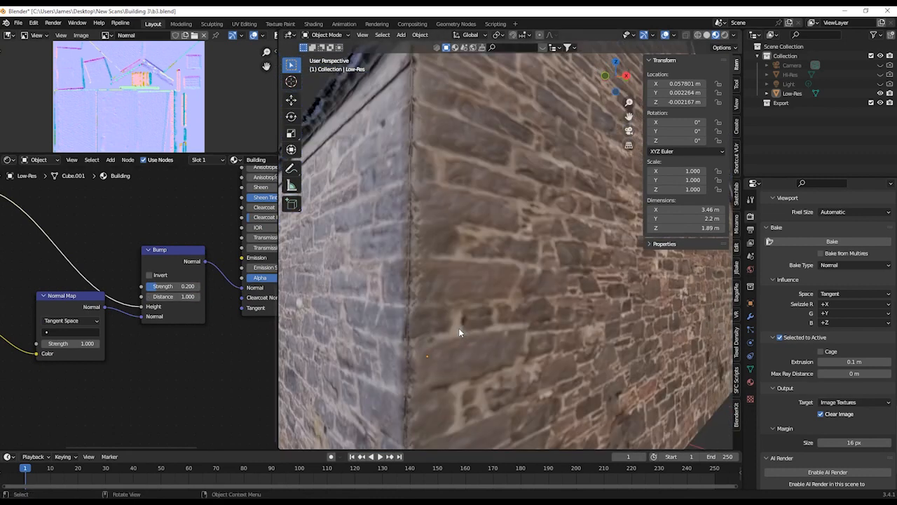
{"action": "left_click", "coordinate": [175, 287]}
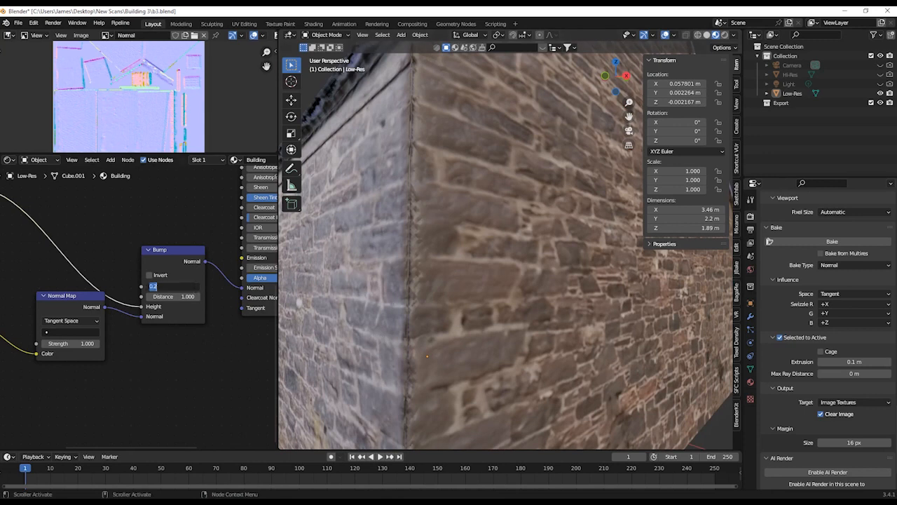
{"action": "type", "text": "0.005"}
{"action": "key", "text": "Return"}
- Set the Bump node's strength to 0.25 and review the building's walls and roof
{"action": "left_click", "coordinate": [193, 285]}
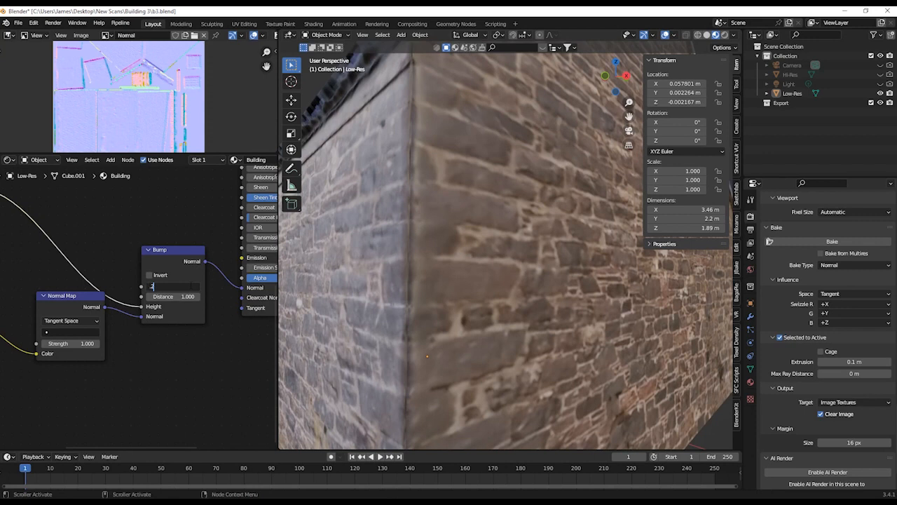
{"action": "type", "text": ".25"}
{"action": "key", "text": "Return"}
{"action": "middle_click_drag", "start_coordinate": [302, 264], "coordinate": [512, 256]}
- Duplicate the Diffuse image texture node and connect the copy's Color to the Principled BSDF's Roughness input
{"action": "middle_click_drag", "start_coordinate": [177, 201], "coordinate": [246, 315]}
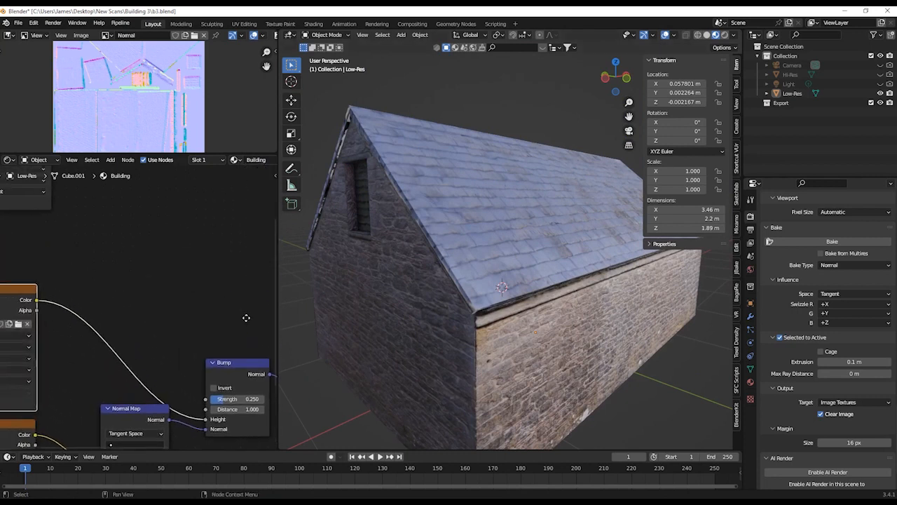
{"action": "scroll", "coordinate": [186, 276], "scroll_direction": "down", "scroll_amount": 3}
{"action": "left_click", "coordinate": [57, 212]}
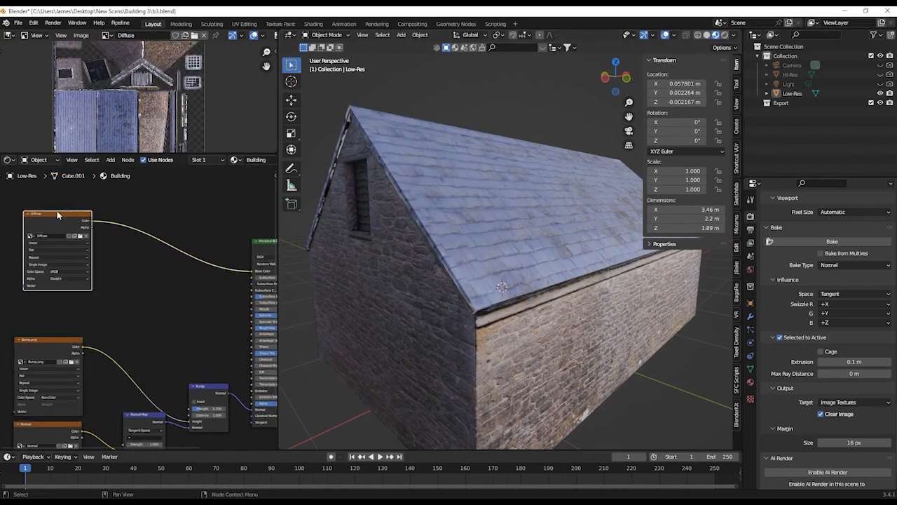
{"action": "key", "text": "shift+d"}
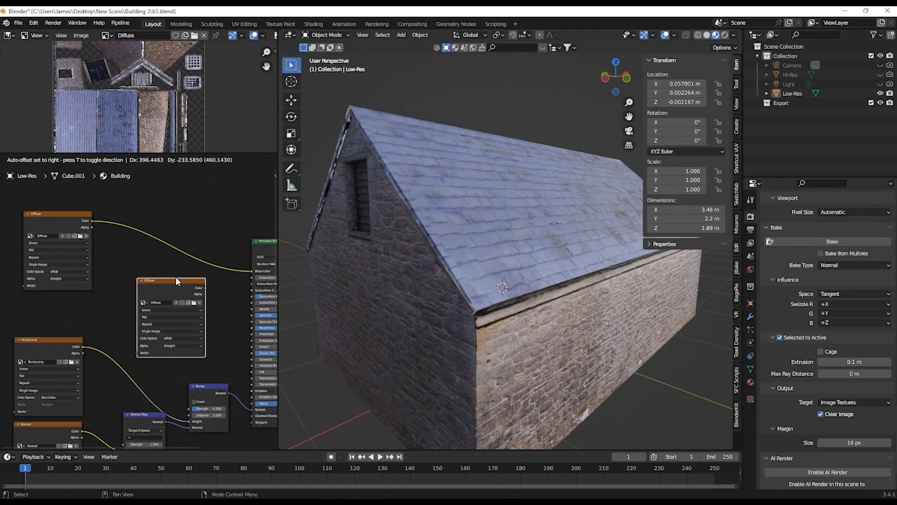
{"action": "left_click", "coordinate": [177, 281]}
{"action": "scroll", "coordinate": [190, 324], "scroll_direction": "up", "scroll_amount": 2}
{"action": "middle_click_drag", "start_coordinate": [226, 323], "coordinate": [91, 300]}
{"action": "scroll", "coordinate": [91, 300], "scroll_direction": "up", "scroll_amount": 2}
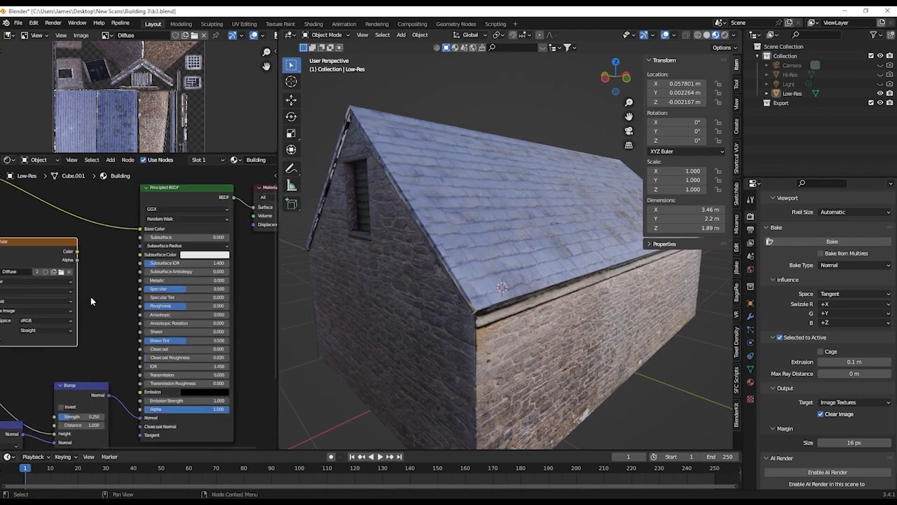
{"action": "left_click_drag", "start_coordinate": [77, 252], "coordinate": [141, 307]}
{"action": "middle_click_drag", "start_coordinate": [117, 318], "coordinate": [185, 315]}
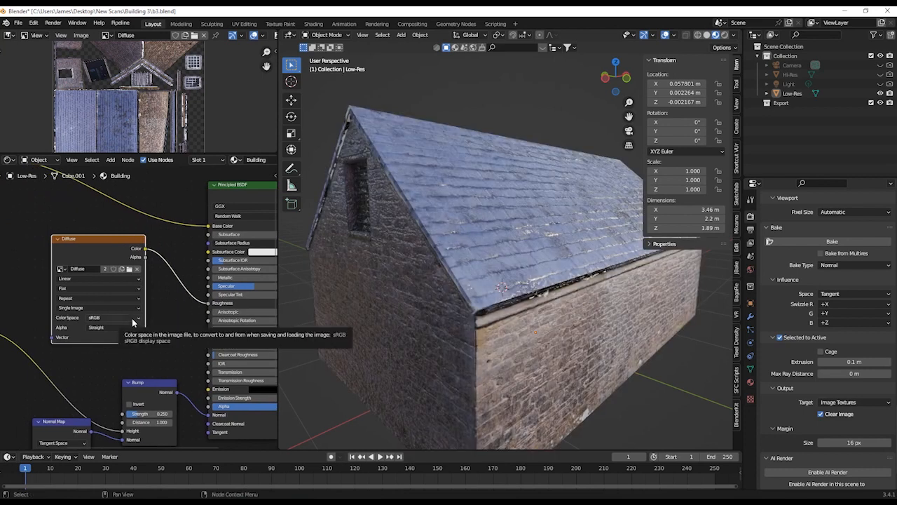
- Load Smooth.png into the texture node feeding Roughness and set its color space to Non-Color
{"action": "left_click", "coordinate": [129, 269]}
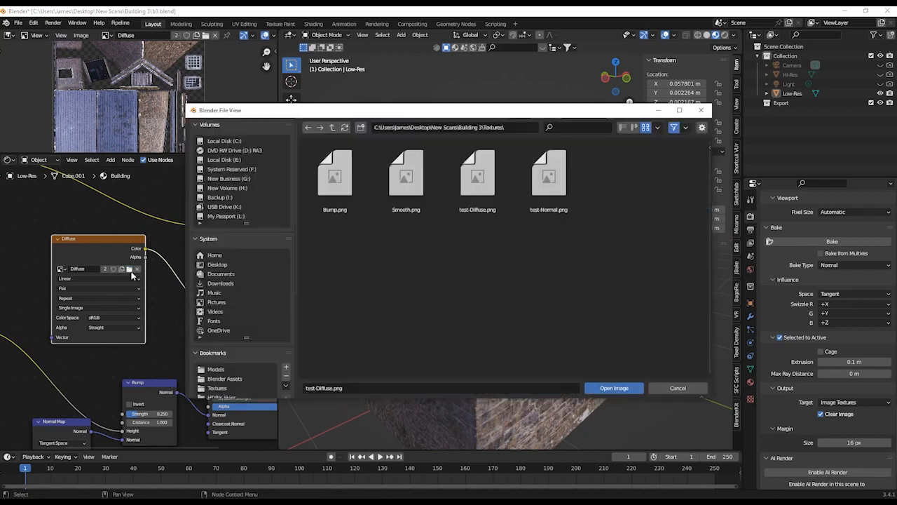
{"action": "left_click", "coordinate": [395, 179]}
{"action": "double_click", "coordinate": [395, 179]}
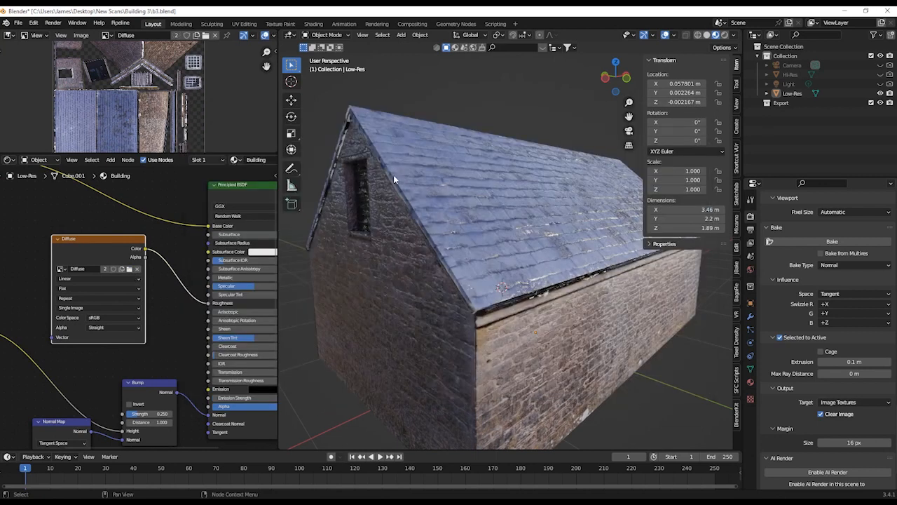
{"action": "left_click", "coordinate": [120, 316]}
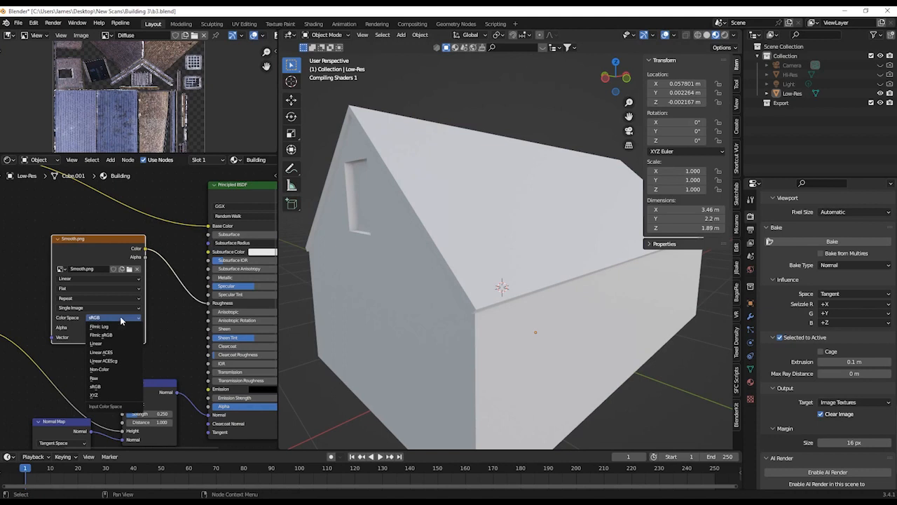
{"action": "left_click", "coordinate": [100, 368]}
- Turn on the Statistics overlay in the 3D viewport and select the Low-Res building
{"action": "middle_click_drag", "start_coordinate": [538, 309], "coordinate": [484, 313]}
{"action": "scroll", "coordinate": [456, 291], "scroll_direction": "down", "scroll_amount": 8}
{"action": "key", "text": "Tab"}
{"action": "key", "text": "Tab"}
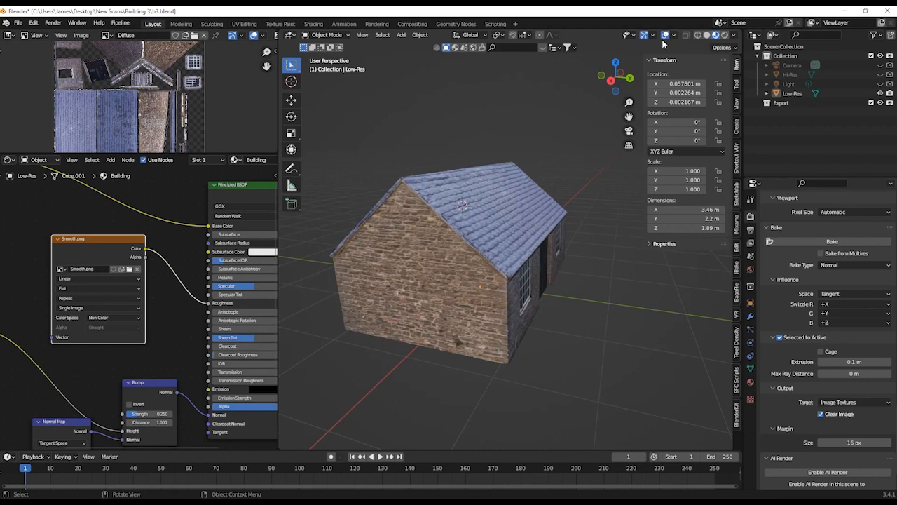
{"action": "left_click", "coordinate": [672, 35]}
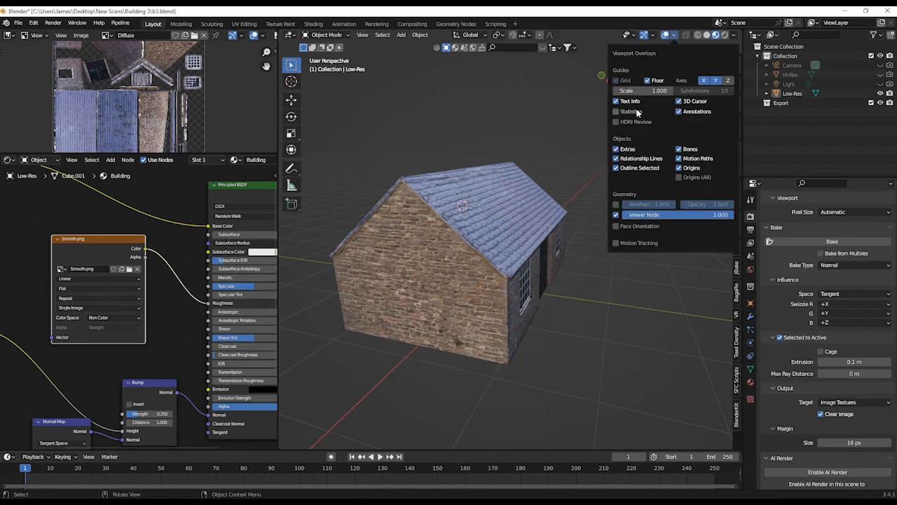
{"action": "left_click", "coordinate": [635, 112]}
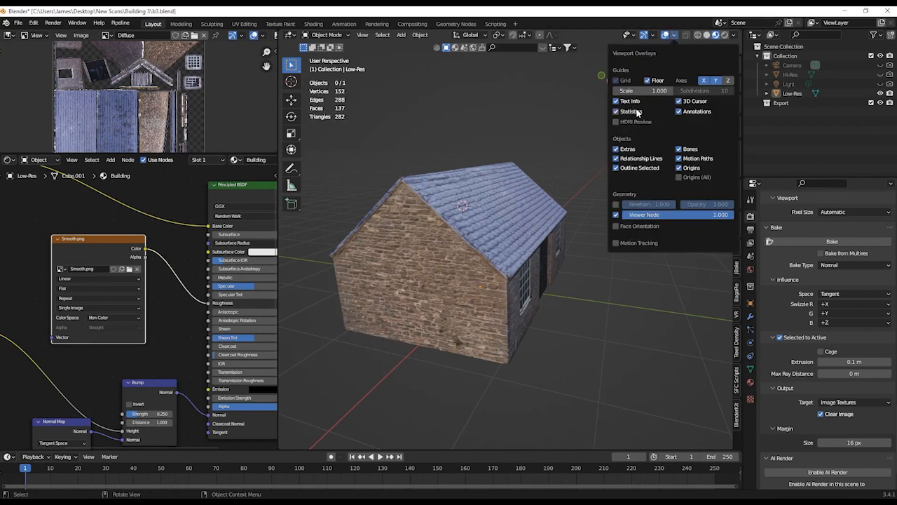
{"action": "left_click", "coordinate": [431, 305]}
{"action": "middle_click_drag", "start_coordinate": [546, 307], "coordinate": [526, 296]}
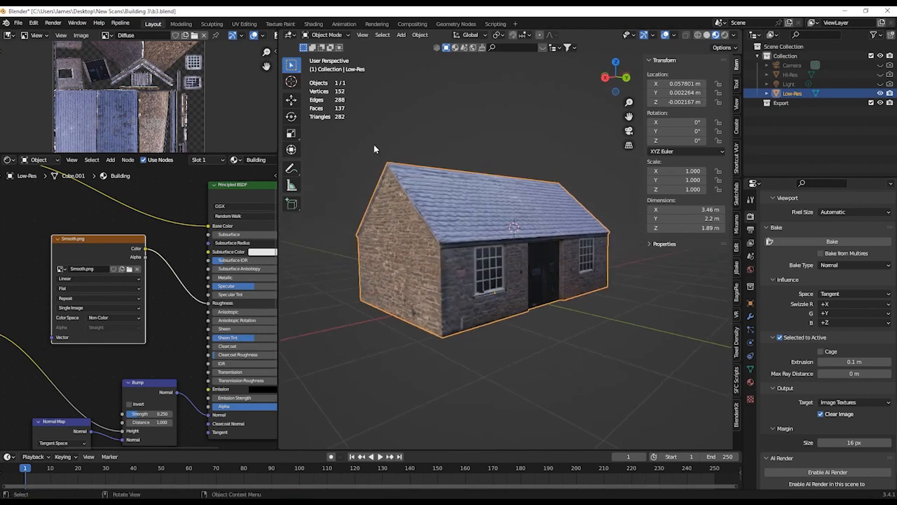
- Compare the geometry statistics of the Hi-Res and Low-Res models by showing Hi-Res alone, then restore and reselect only Low-Res
{"action": "scroll", "coordinate": [372, 145], "scroll_direction": "up", "scroll_amount": 2}
{"action": "middle_click_drag", "start_coordinate": [367, 139], "coordinate": [408, 183], "text": "shift"}
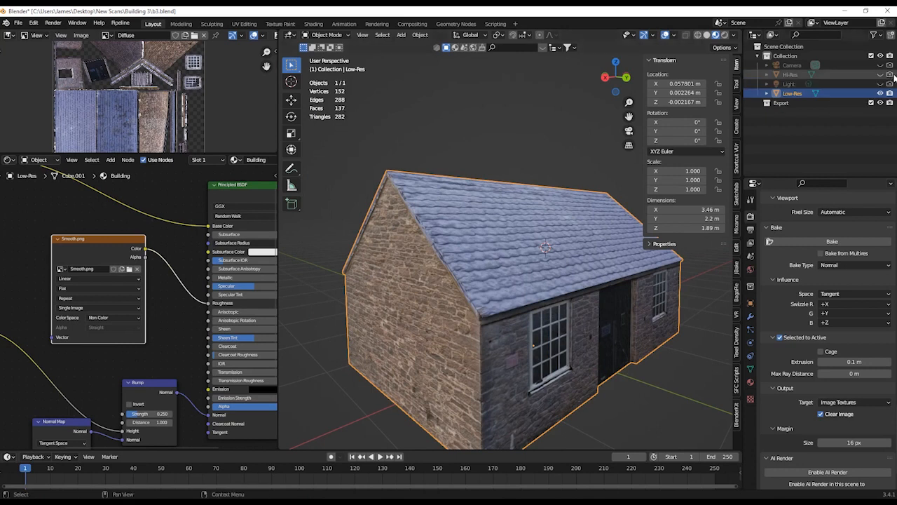
{"action": "left_click", "coordinate": [794, 76]}
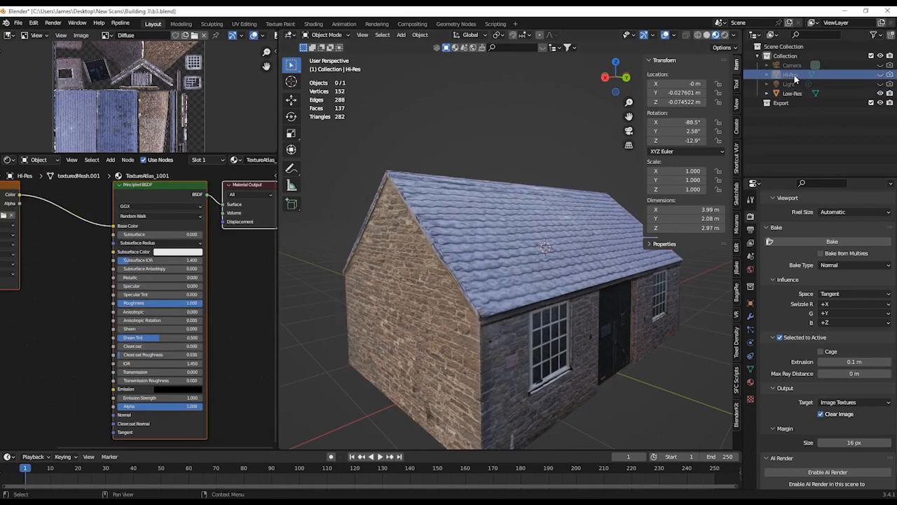
{"action": "left_click", "coordinate": [888, 75]}
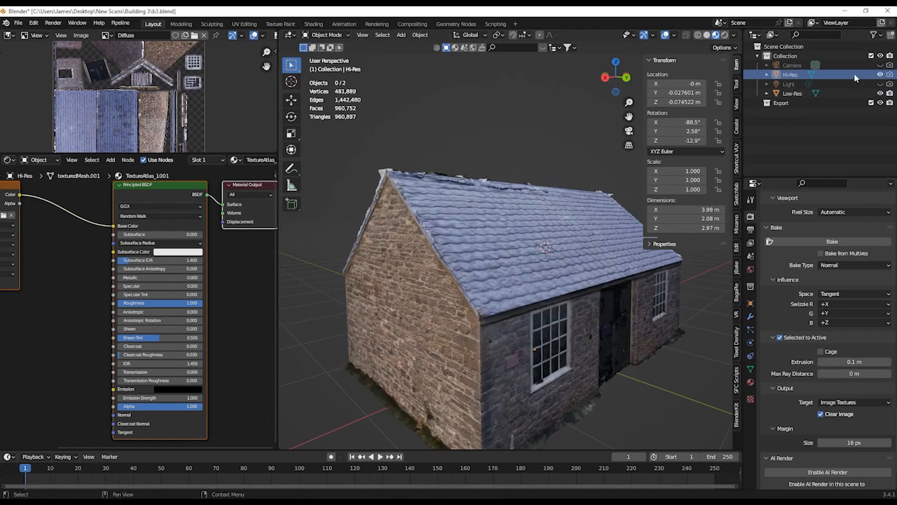
{"action": "left_click", "coordinate": [889, 93]}
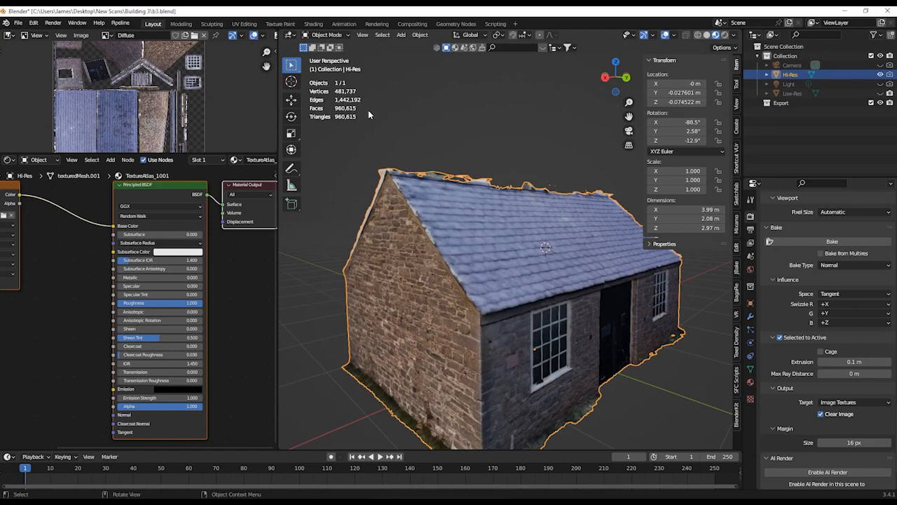
{"action": "left_click", "coordinate": [881, 93]}
{"action": "left_click", "coordinate": [881, 74]}
{"action": "left_click", "coordinate": [793, 93]}
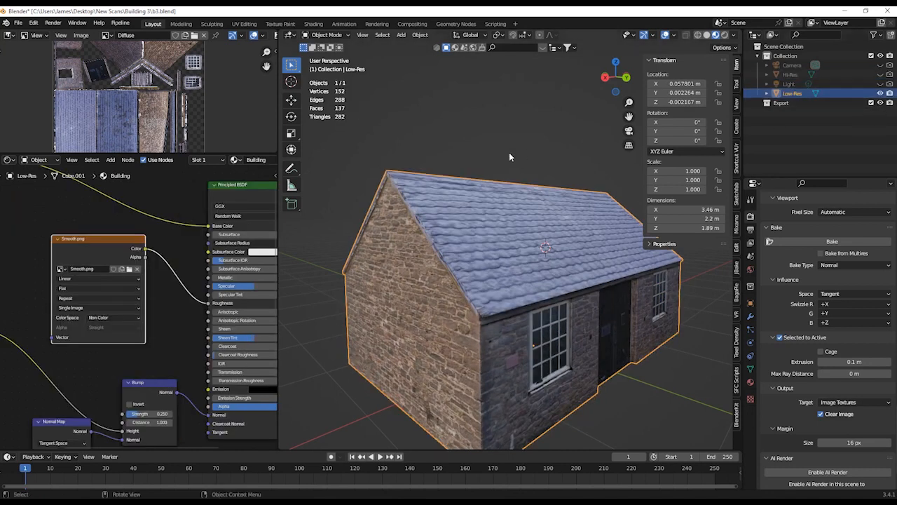
{"action": "middle_click_drag", "start_coordinate": [509, 152], "coordinate": [732, 296]}
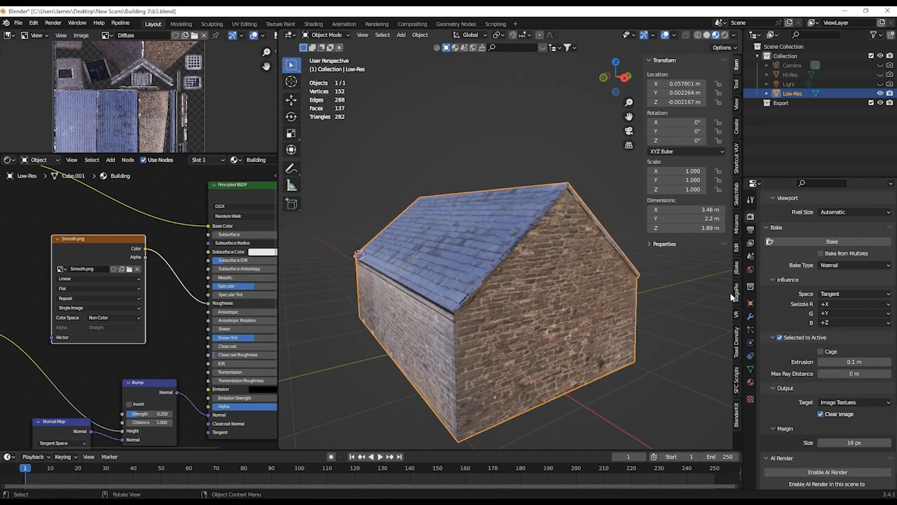
{"action": "middle_click_drag", "start_coordinate": [732, 298], "coordinate": [547, 342]}
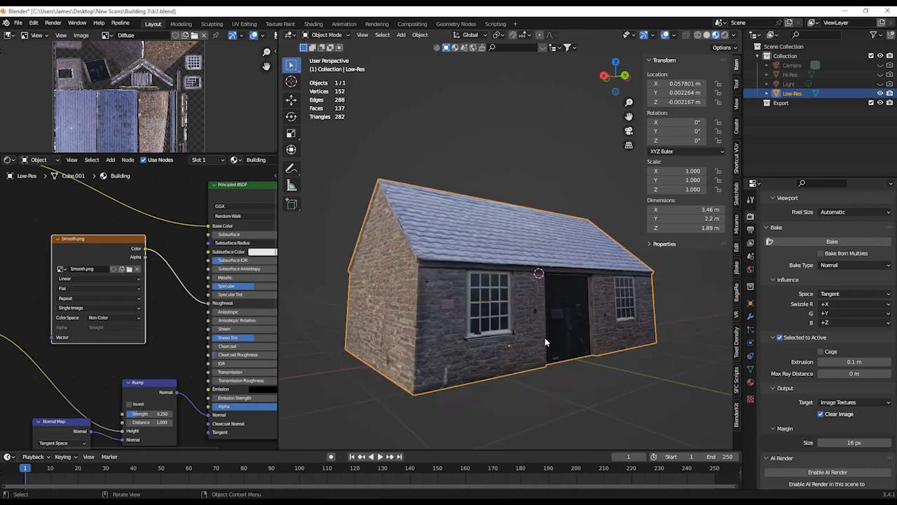